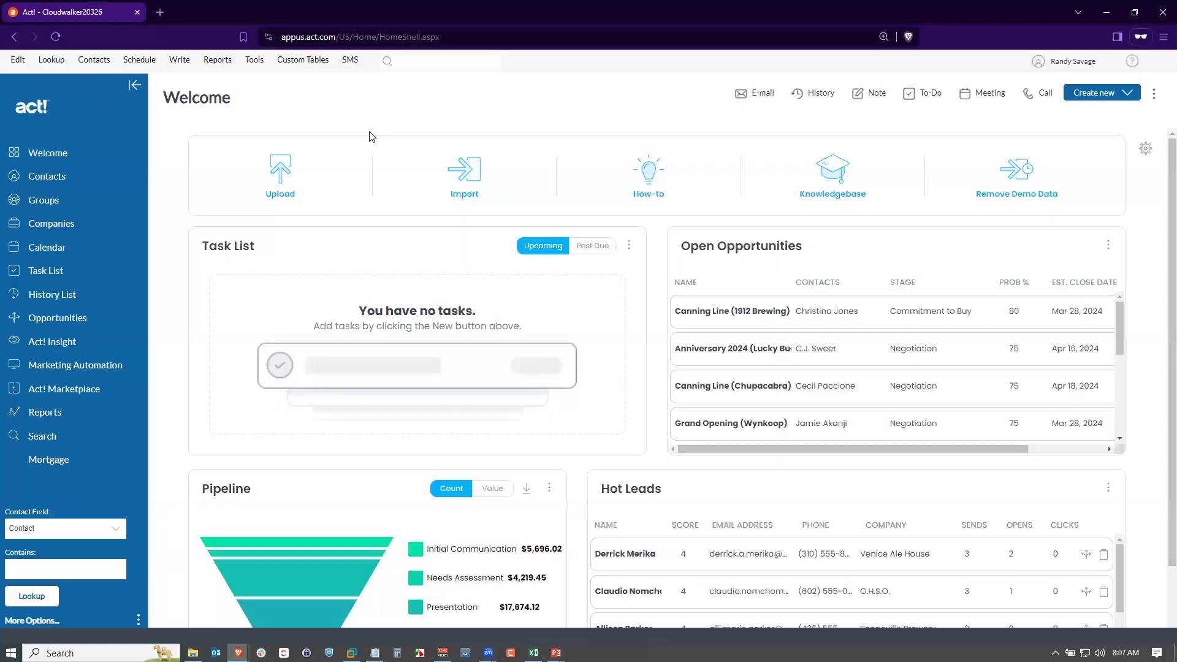
# Try to open Marketing Automation in the standard user's session, then switch to the administrator's browser window.
pyautogui.click(100, 365)
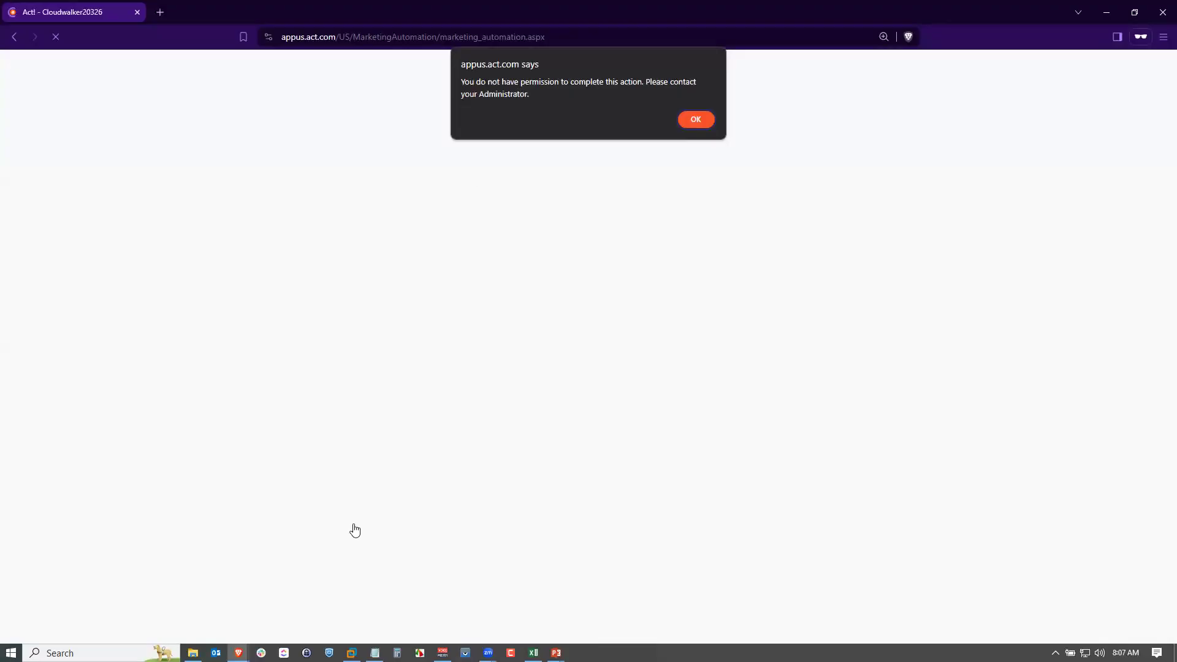
pyautogui.click(238, 653)
pyautogui.click(123, 609)
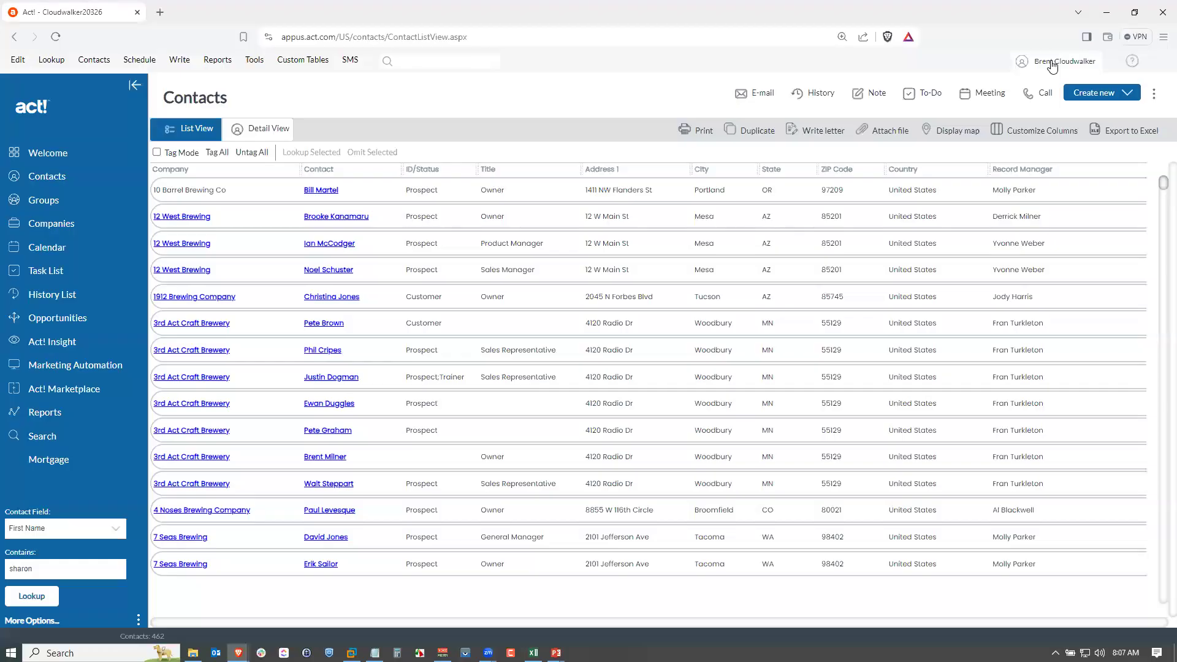
# Open Manage Users and start editing the user account that lacks Marketing Automation access.
pyautogui.click(258, 65)
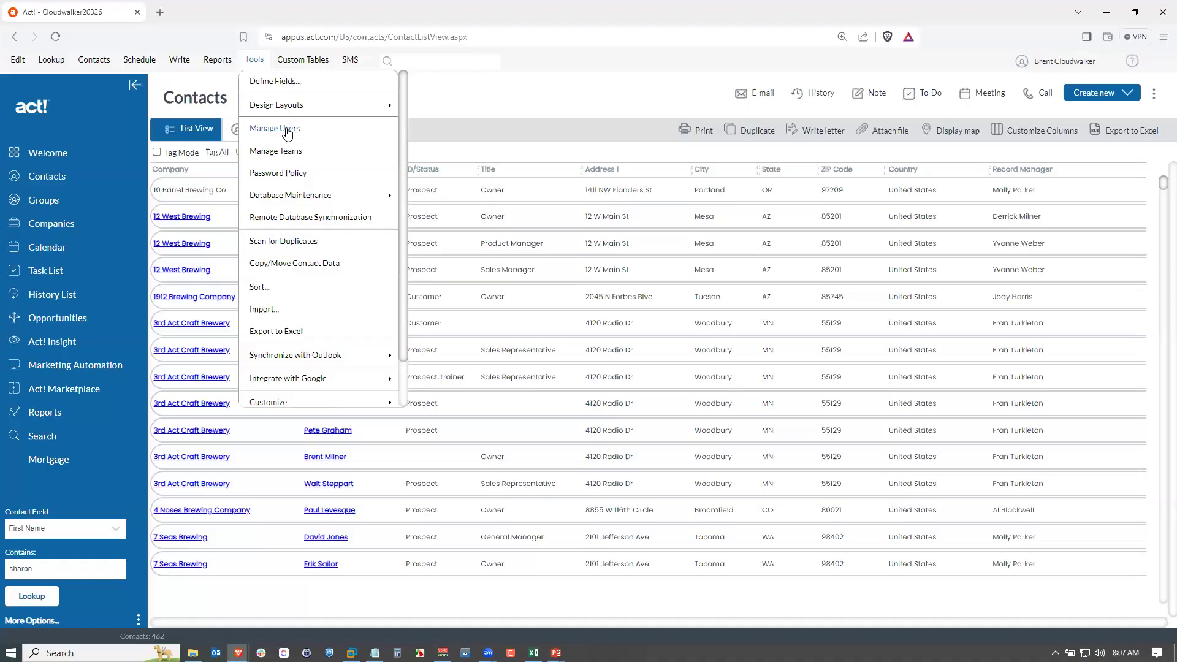
pyautogui.click(1042, 64)
pyautogui.click(1049, 84)
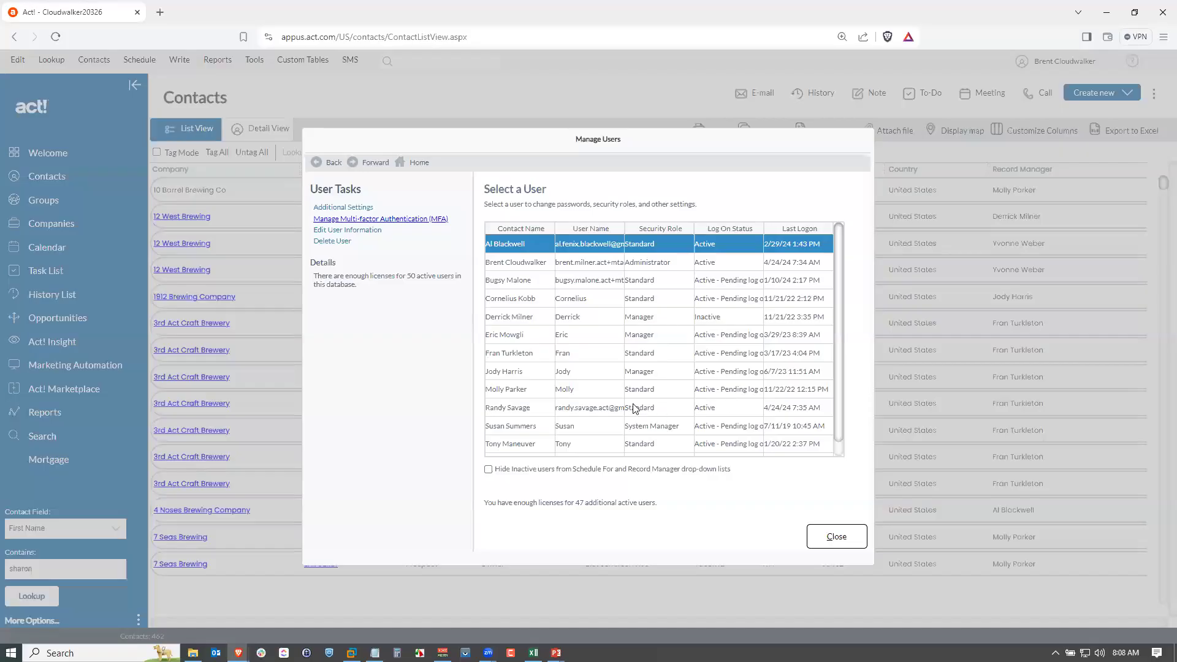
pyautogui.click(537, 409)
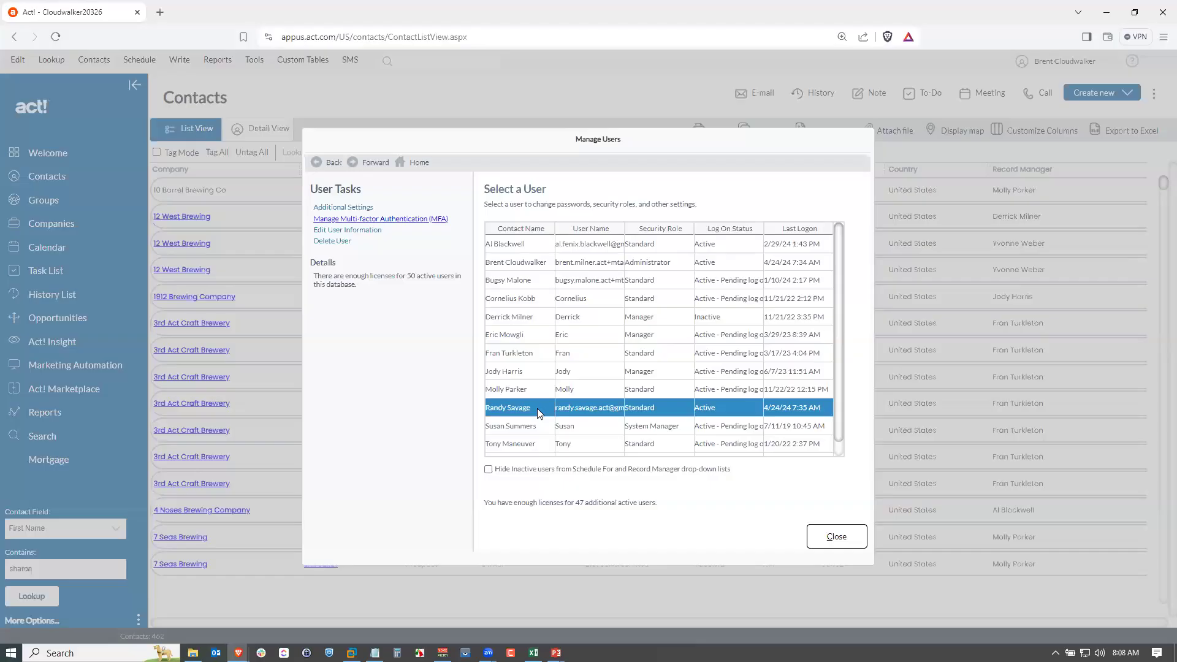
pyautogui.click(371, 231)
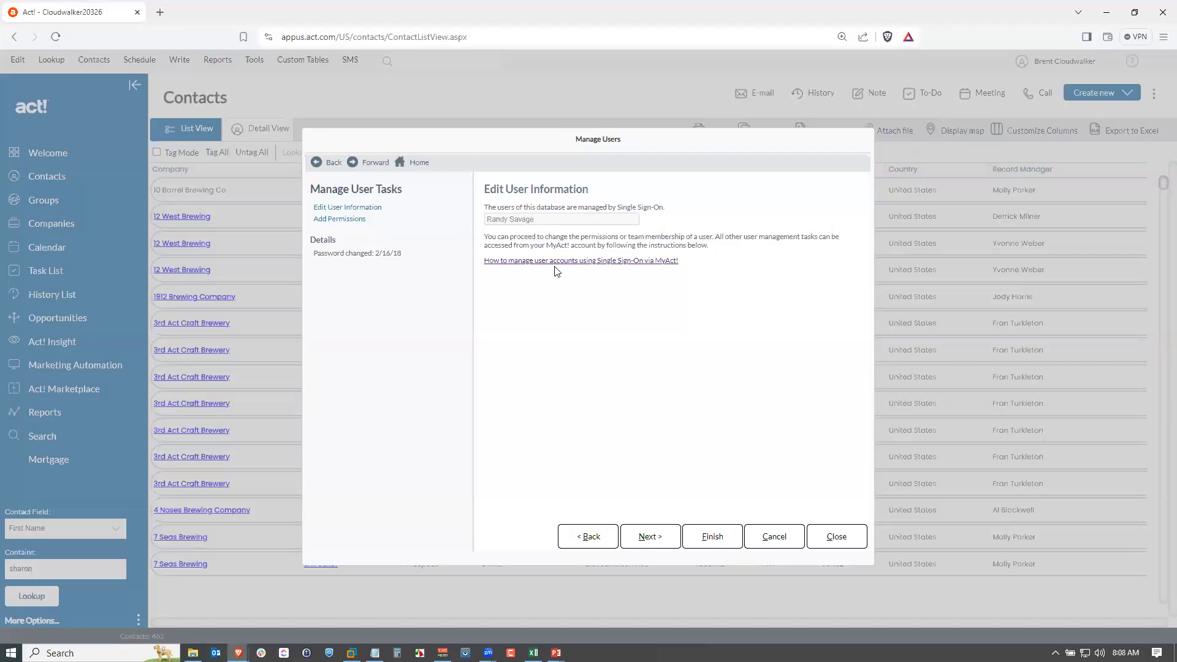
# Advance the user wizard to Add Permissions and add the AMA Campaigns permission.
pyautogui.click(647, 536)
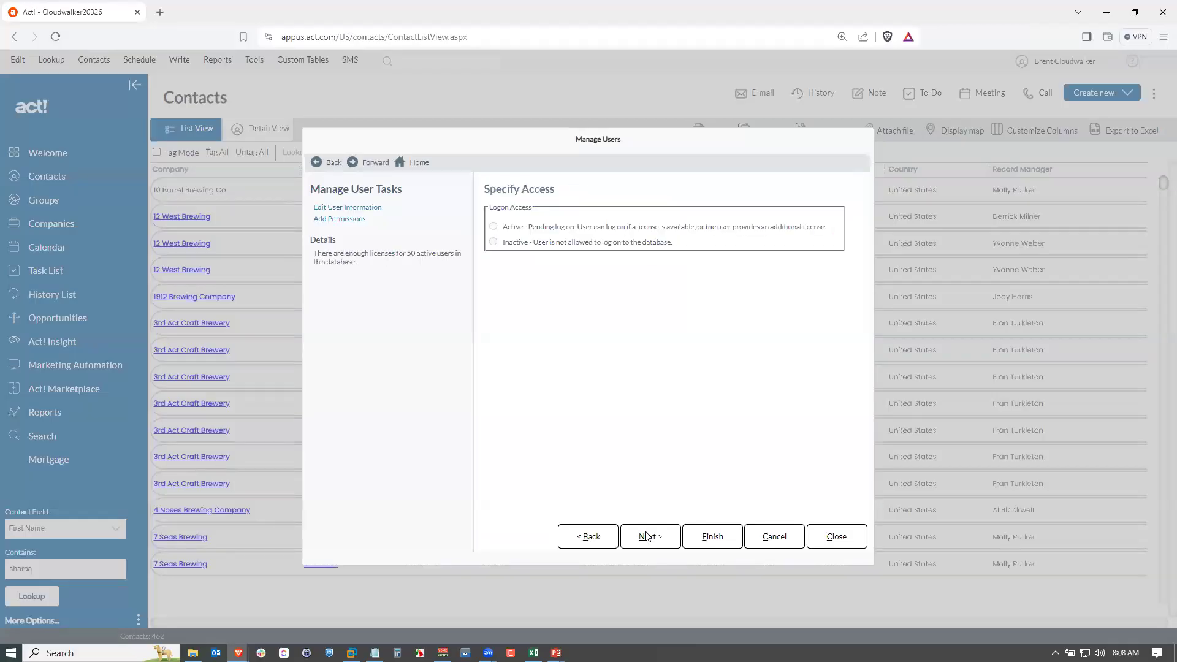
pyautogui.click(646, 537)
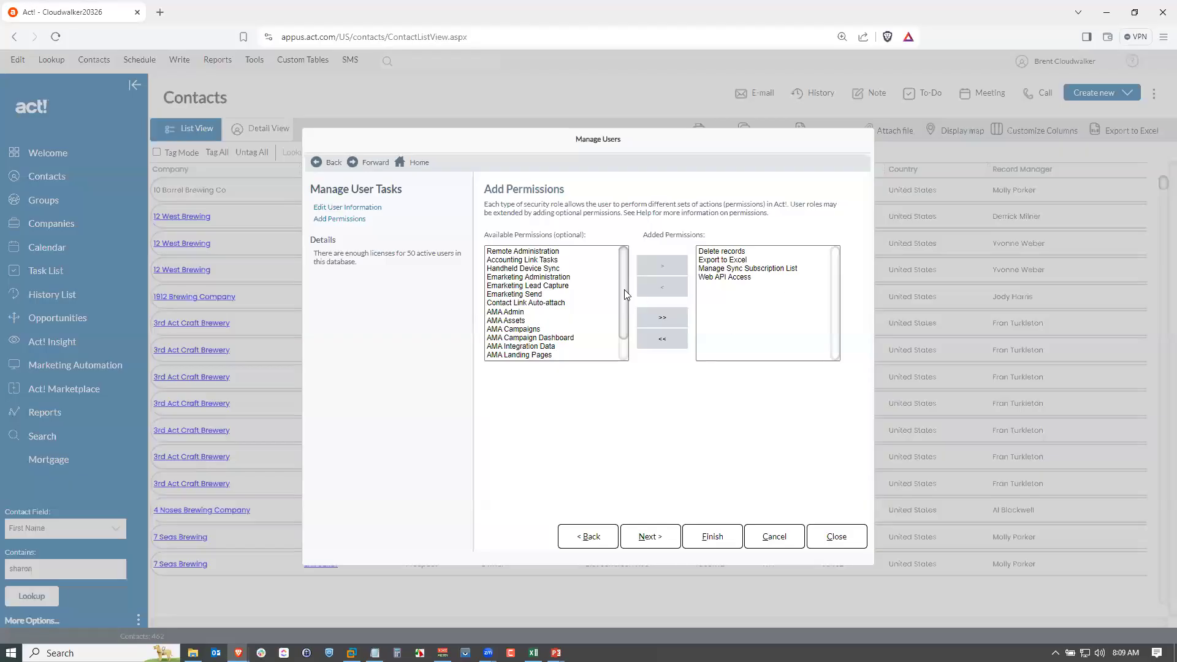
pyautogui.scroll(-1, 624, 289)
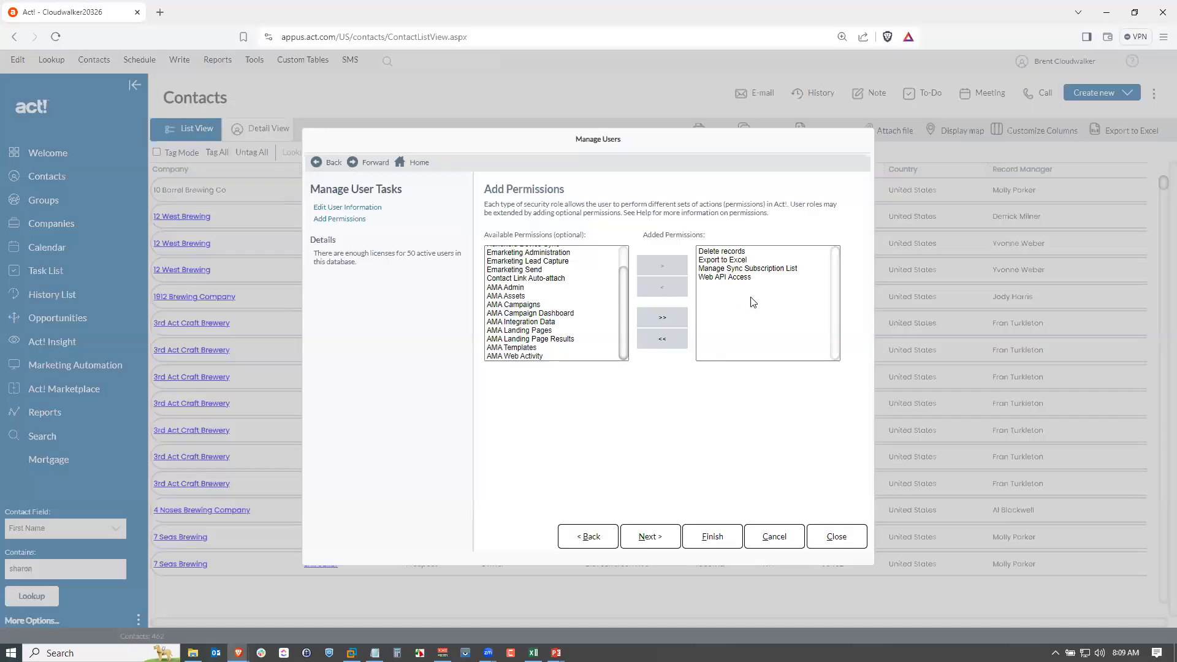
pyautogui.click(520, 305)
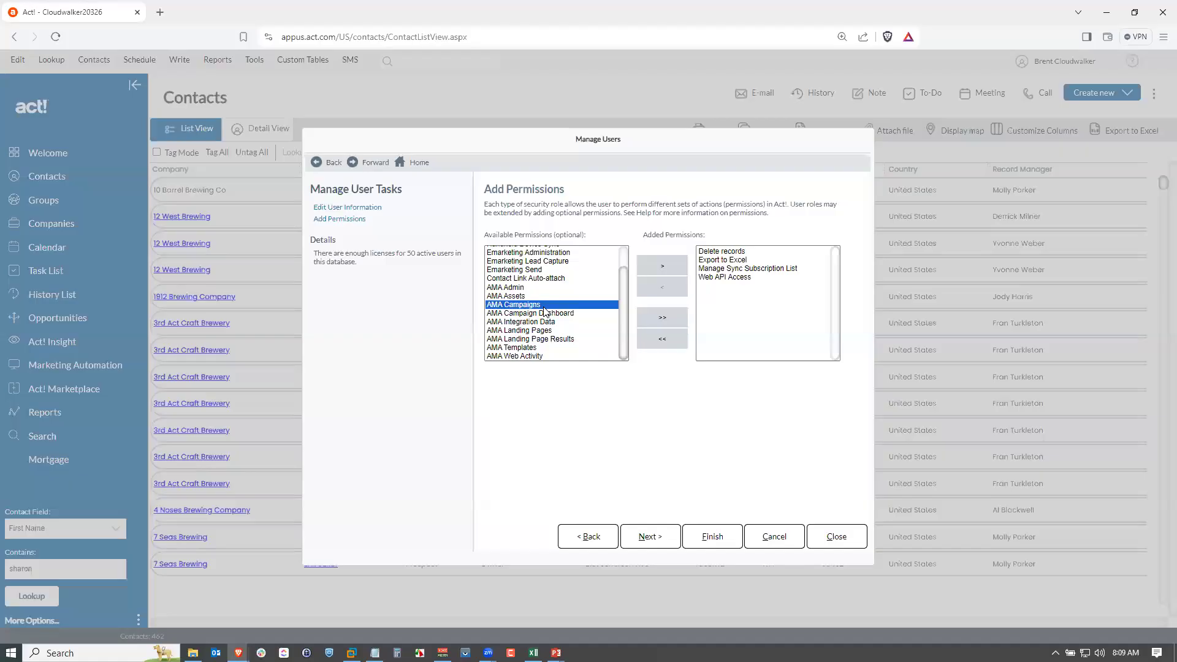
pyautogui.click(662, 266)
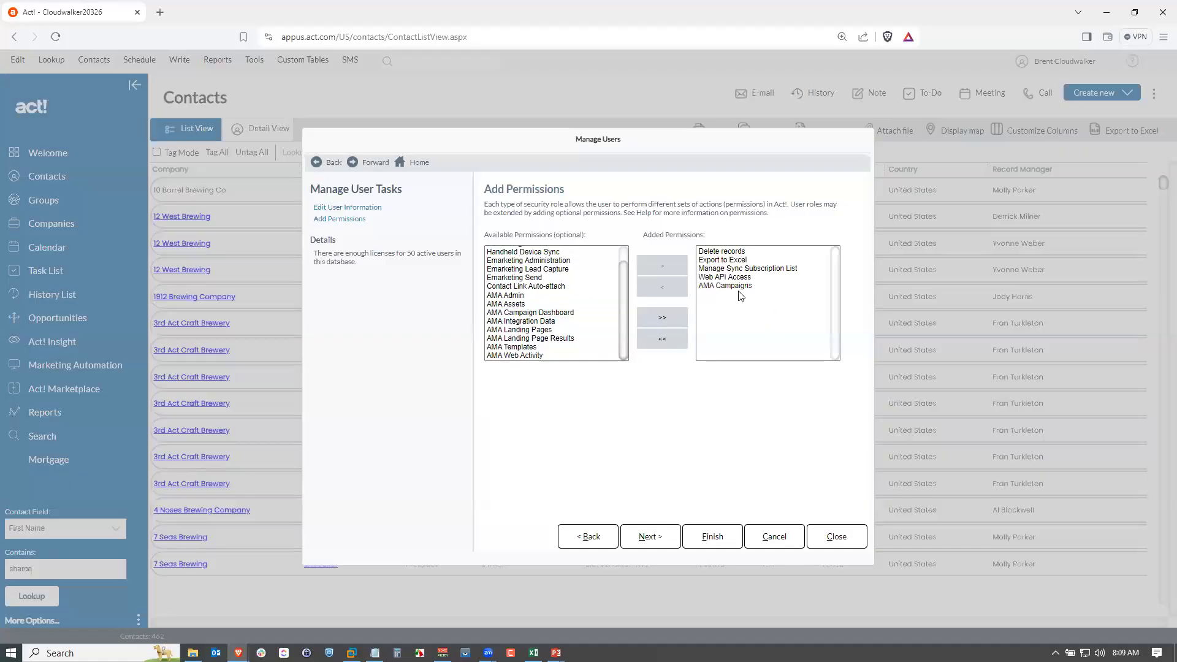
# Add the AMA Templates, AMA Landing Pages and AMA Assets permissions to the user.
pyautogui.click(550, 347)
pyautogui.click(662, 263)
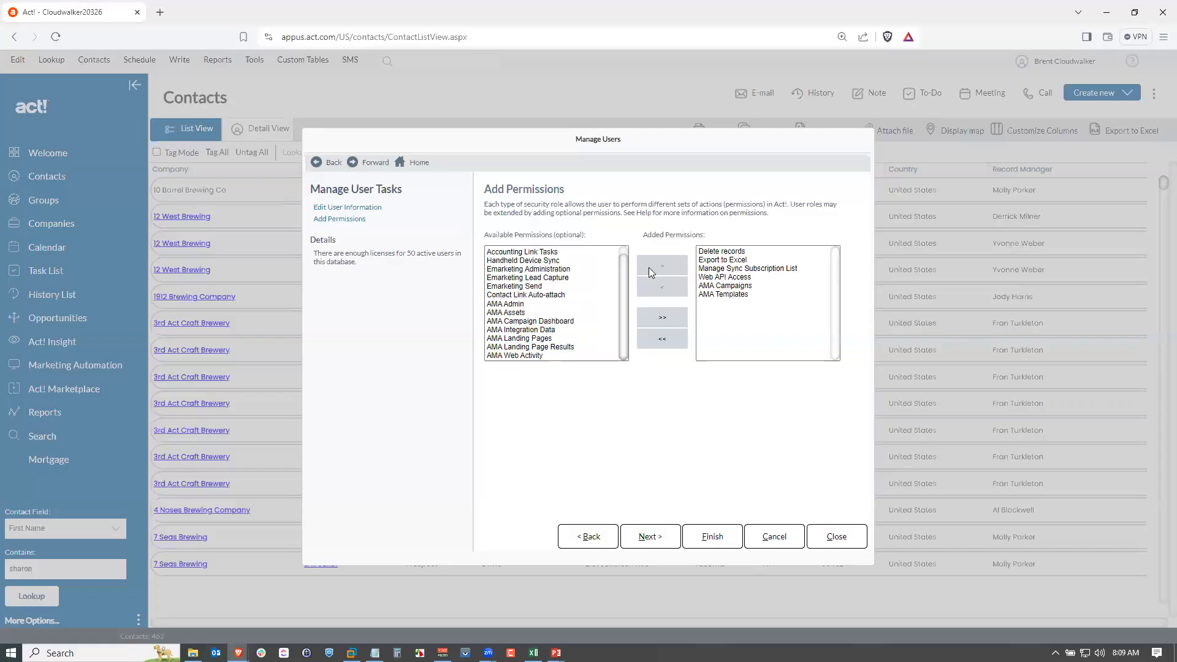
pyautogui.click(551, 337)
pyautogui.click(684, 264)
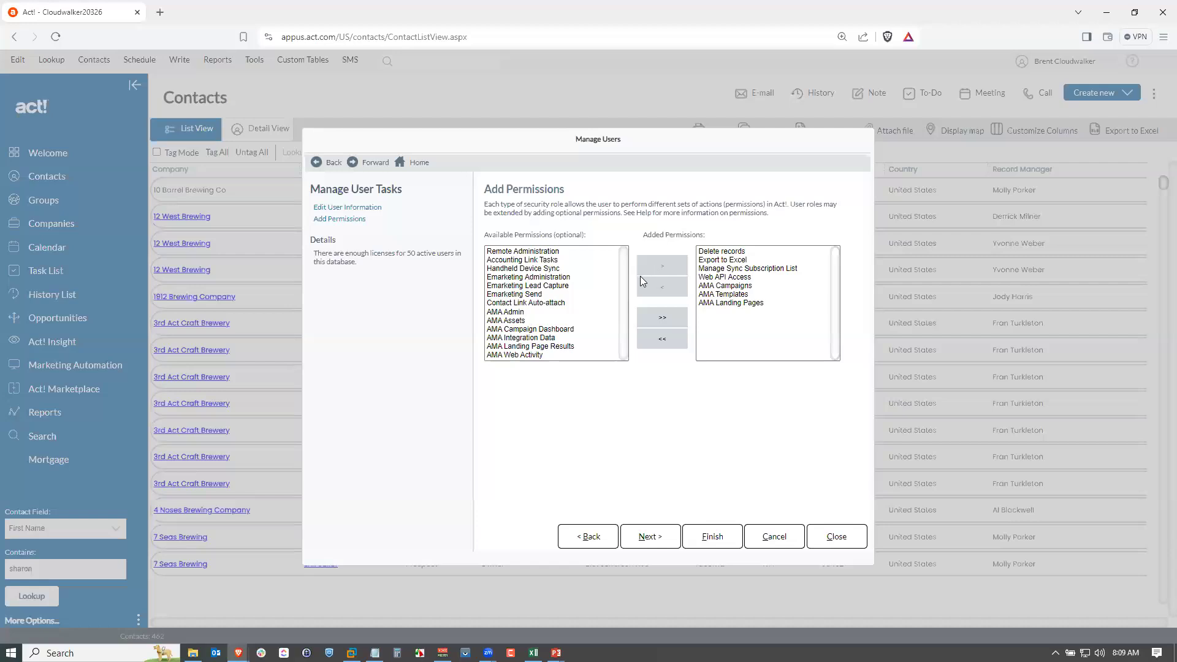
pyautogui.click(508, 312)
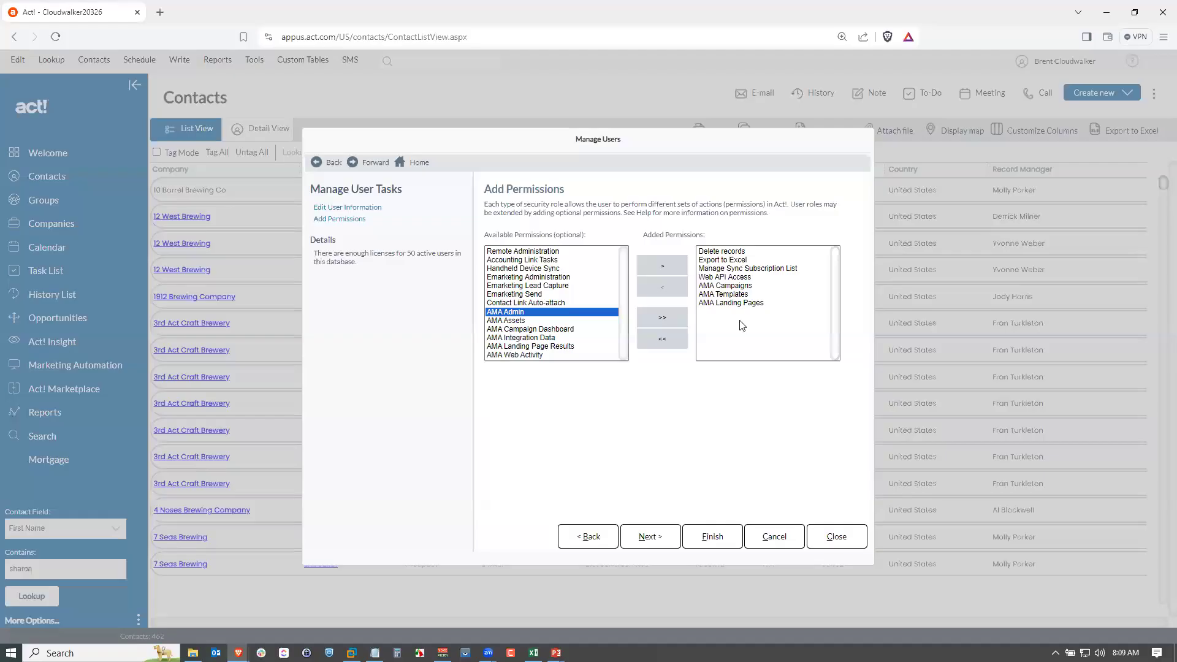
pyautogui.click(531, 321)
pyautogui.click(650, 266)
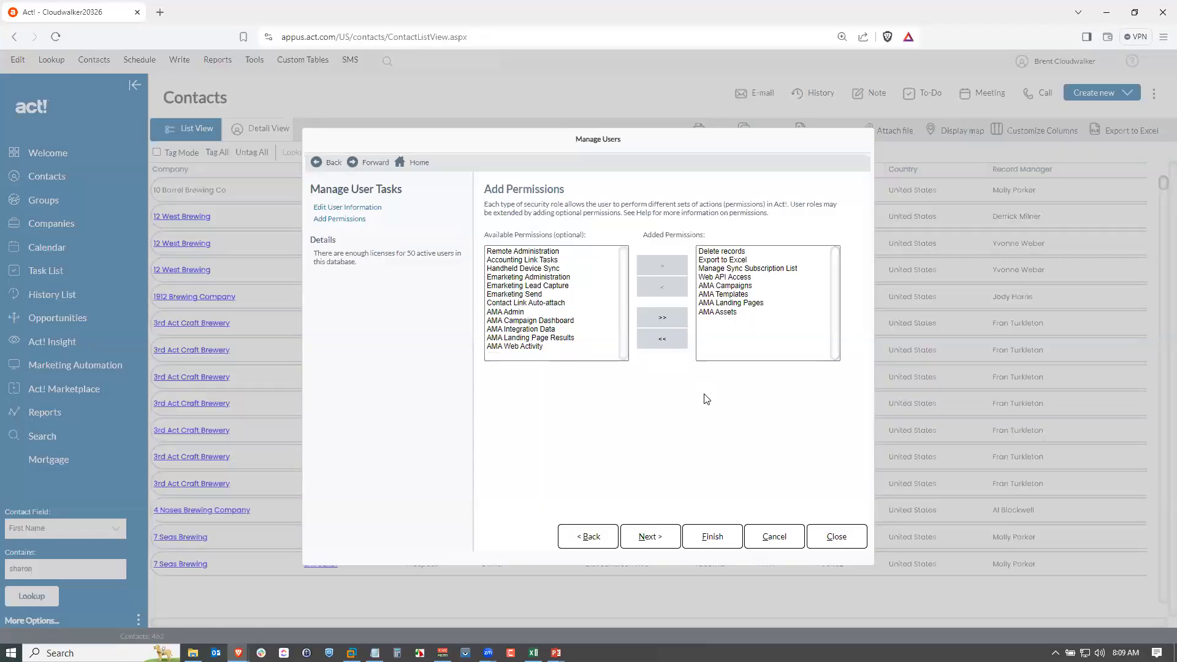
# Finish the permission changes, dismiss the password notice and close Manage Users.
pyautogui.click(717, 543)
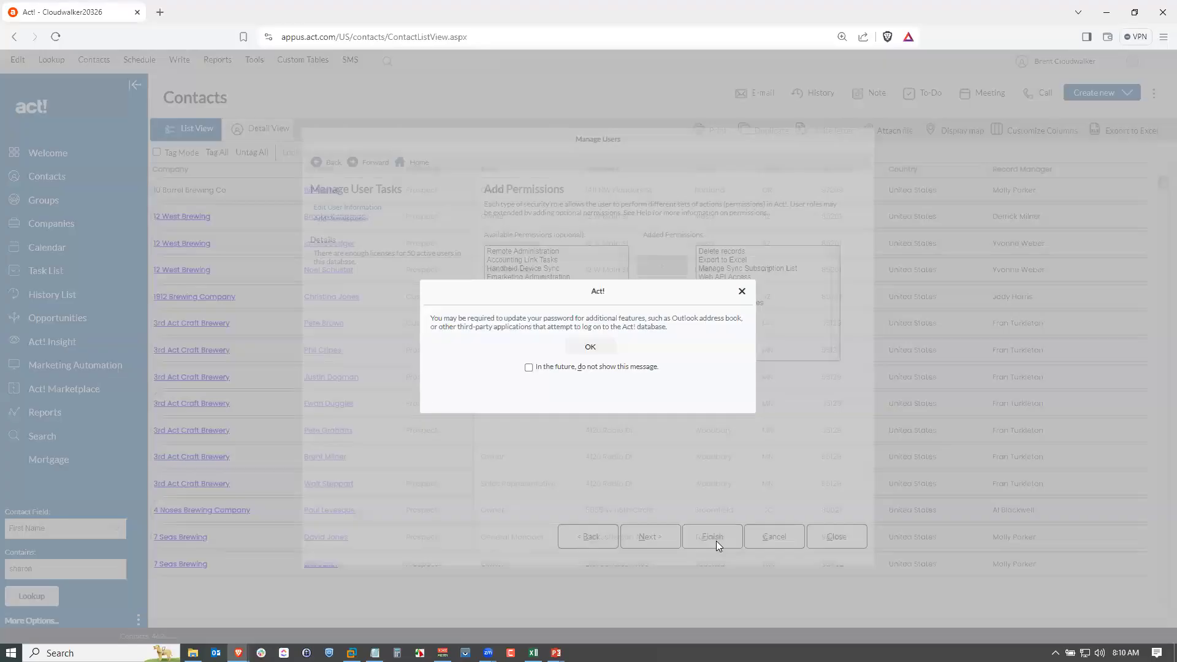
pyautogui.click(741, 291)
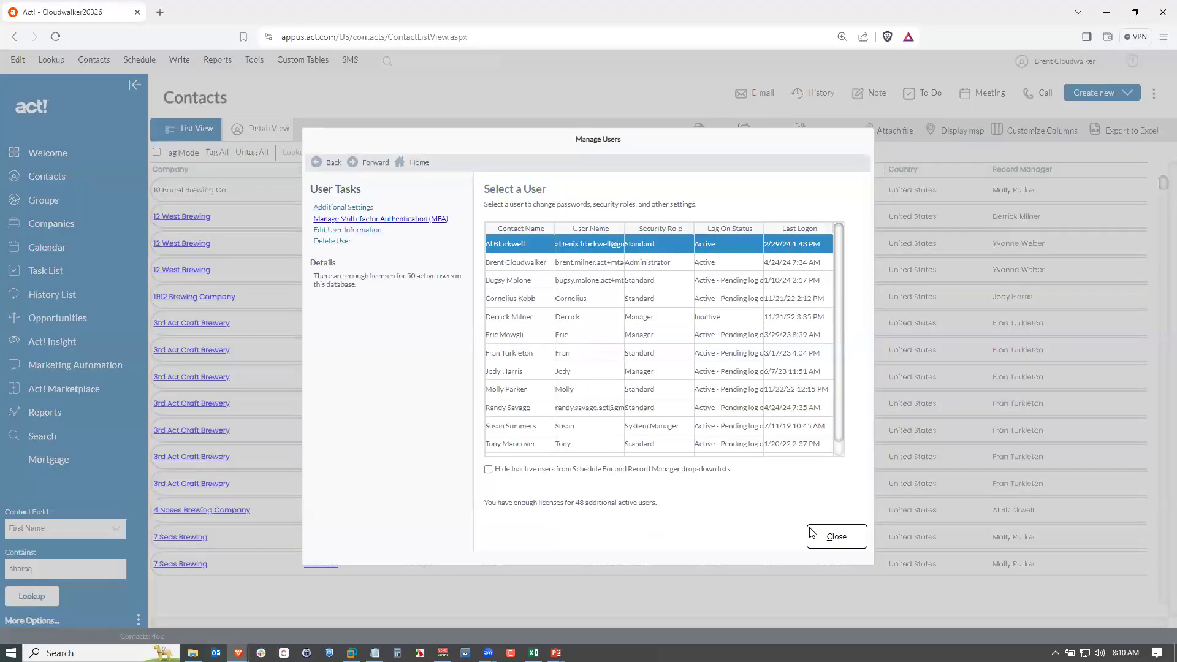
pyautogui.click(832, 540)
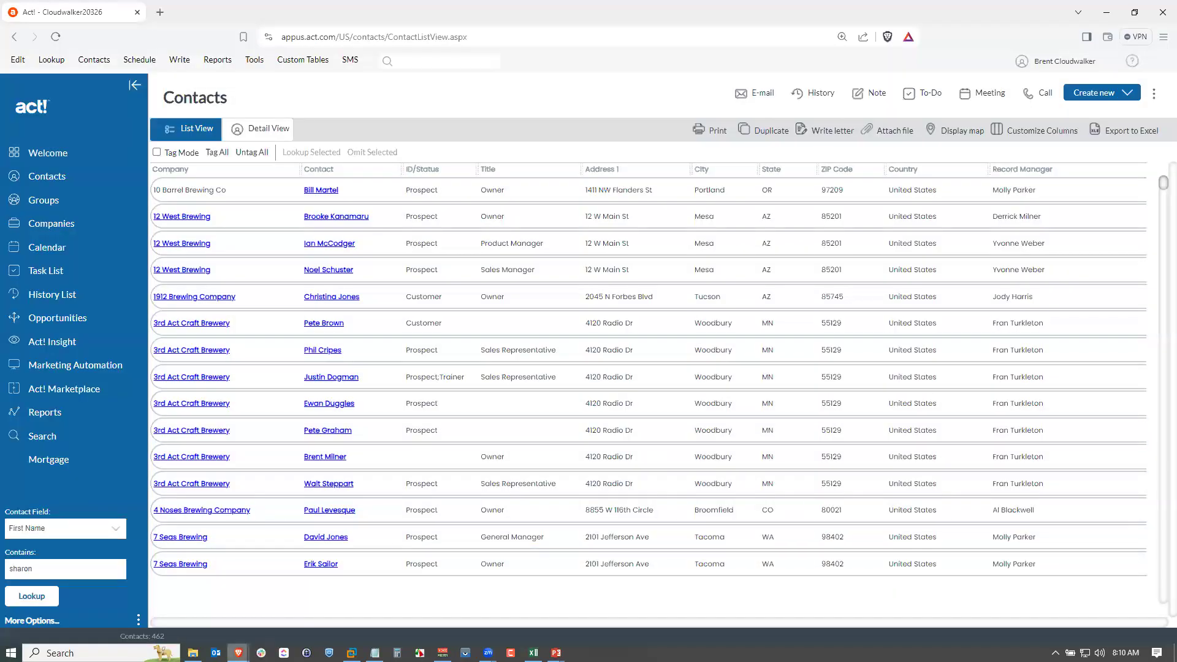
# Switch to the standard user's browser window and log out of that session.
pyautogui.moveTo(239, 652)
pyautogui.click(347, 562)
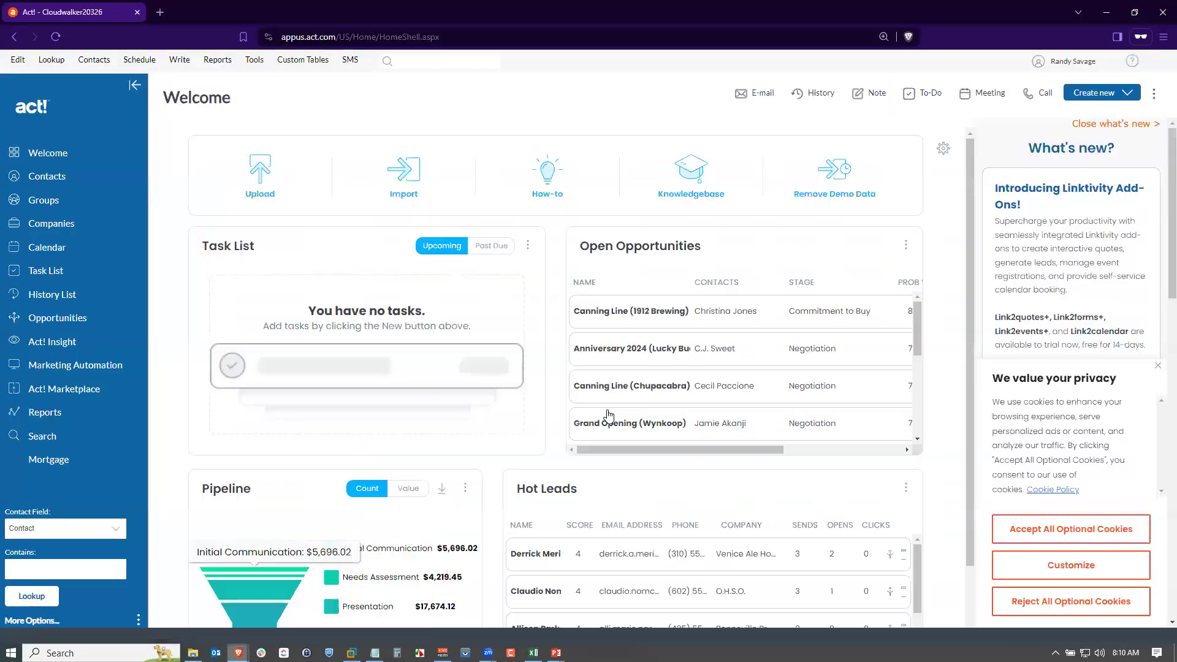
pyautogui.click(1070, 61)
pyautogui.click(1054, 80)
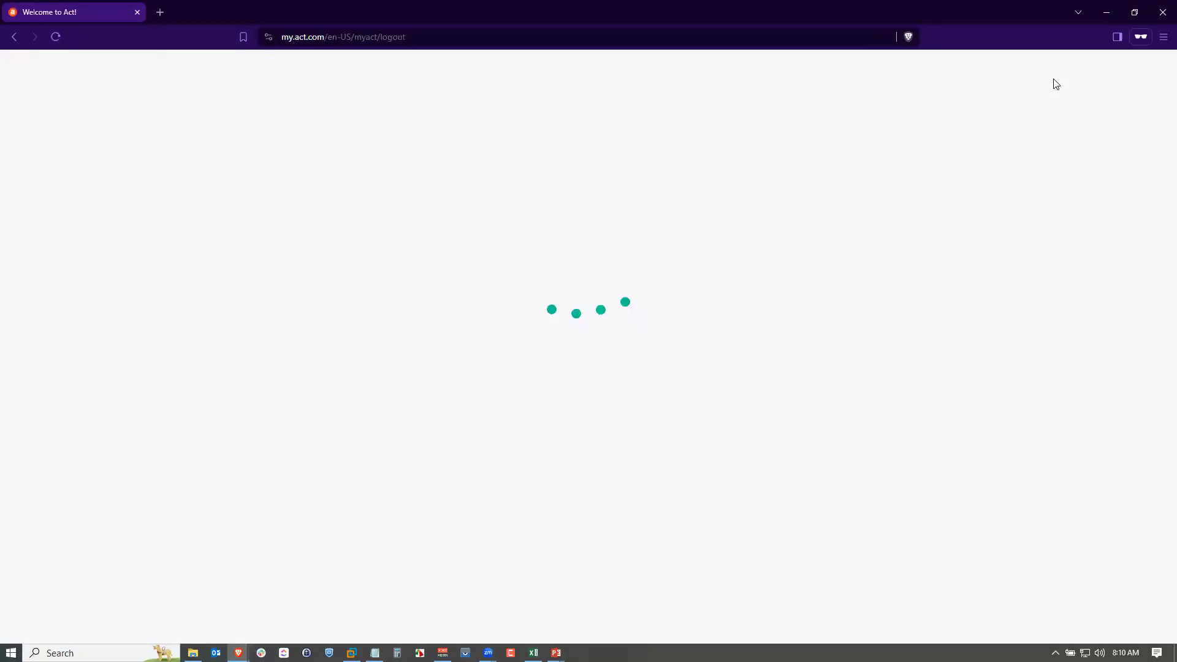
# Log back in as the standard user using the saved email and password.
pyautogui.click(615, 262)
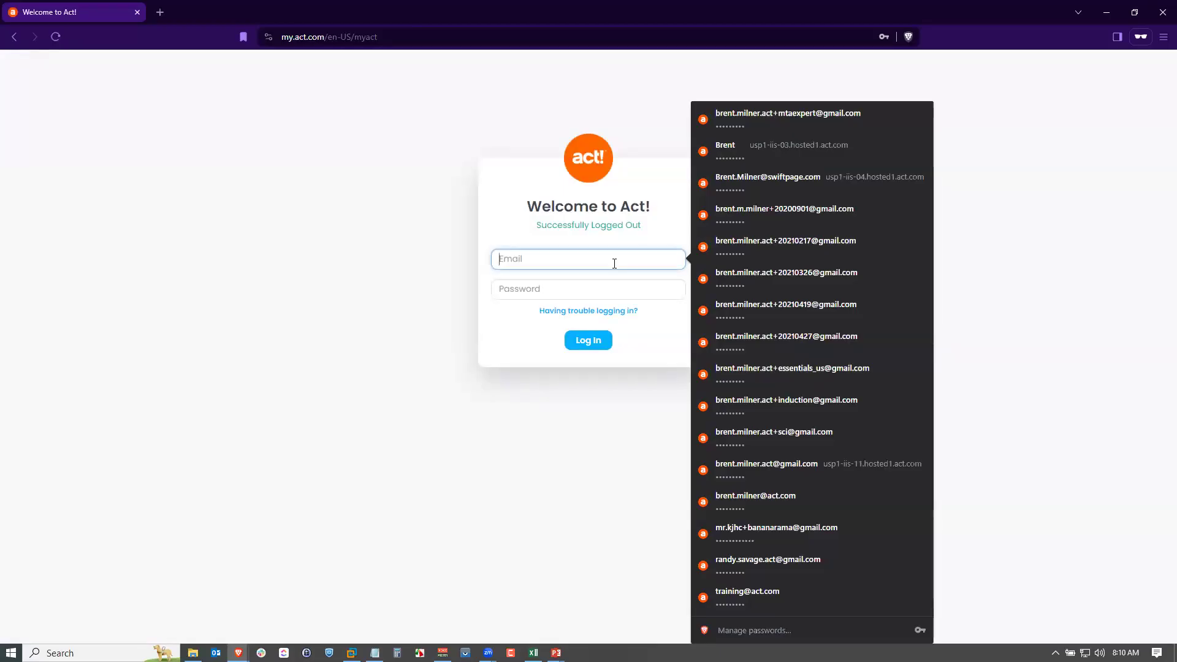
pyautogui.write('r')
pyautogui.click(617, 287)
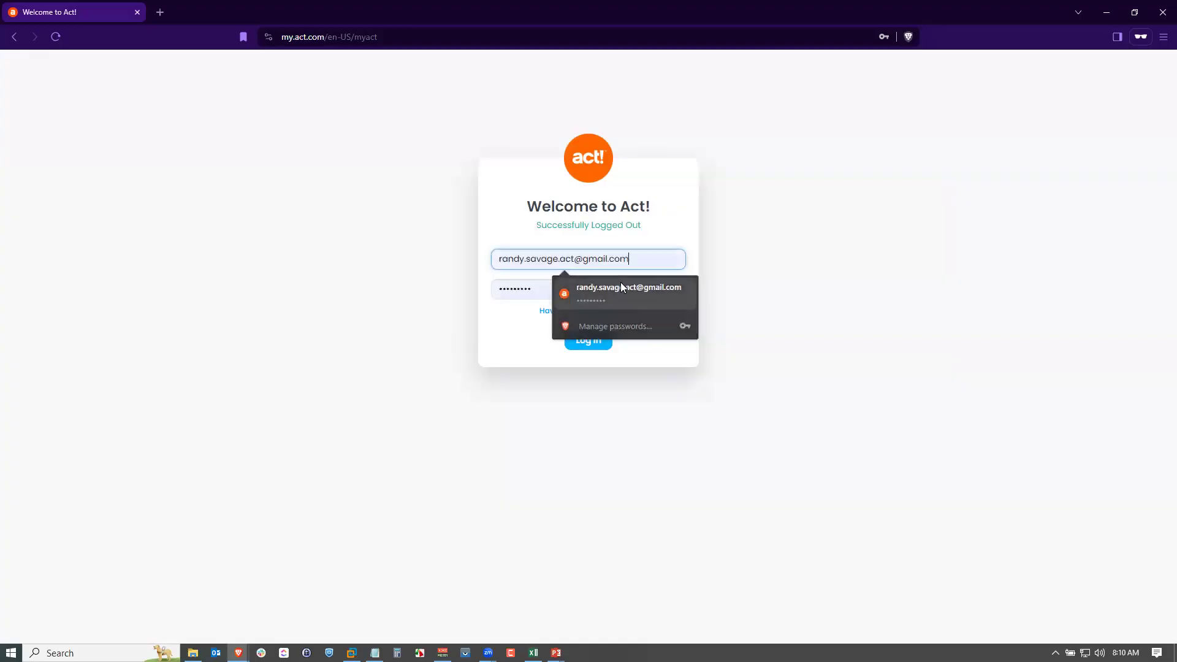
pyautogui.click(606, 336)
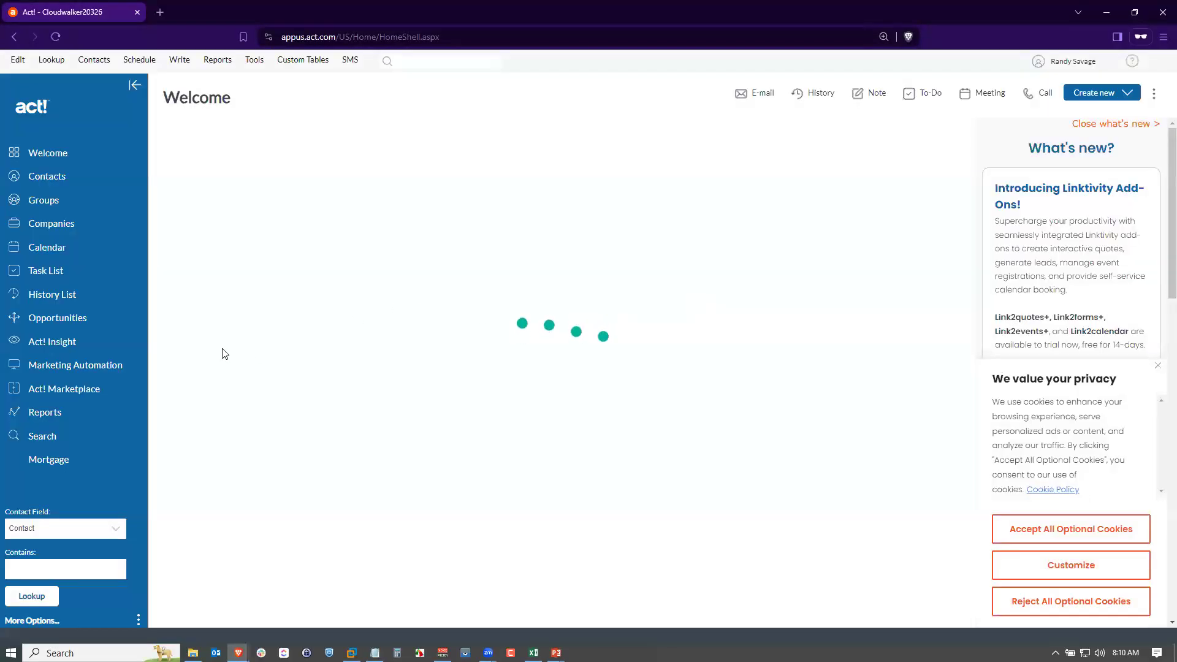
# Open Marketing Automation in the user's session, then return to the administrator's window.
pyautogui.click(106, 366)
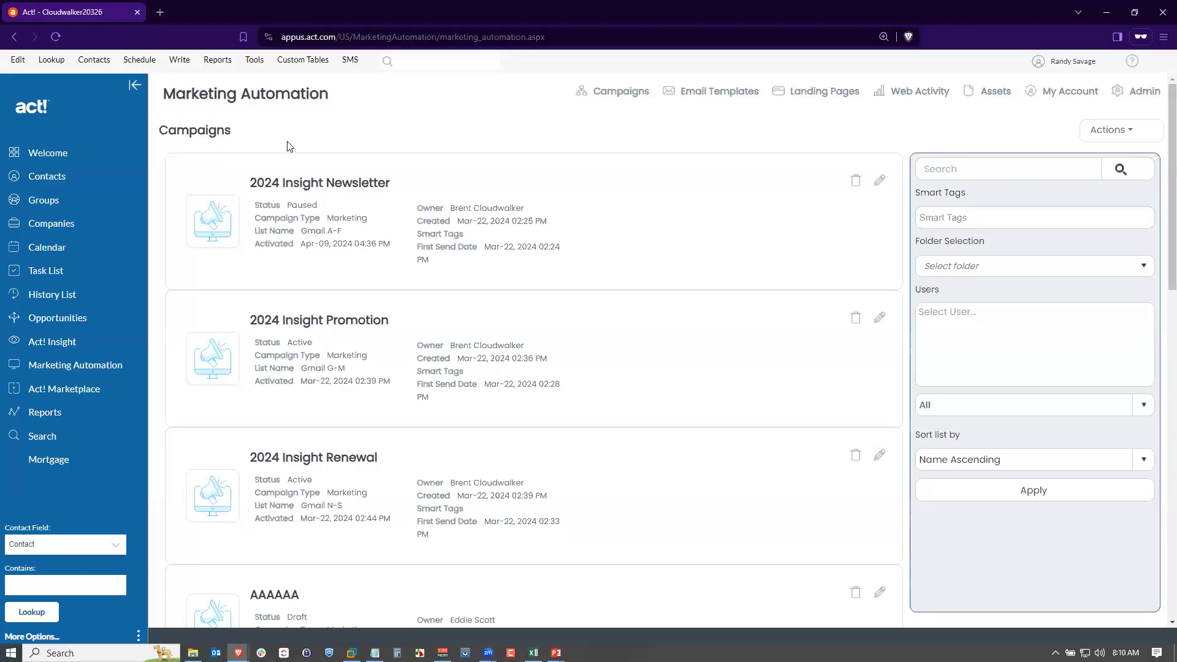
pyautogui.hotkey('alt', 'Tab')
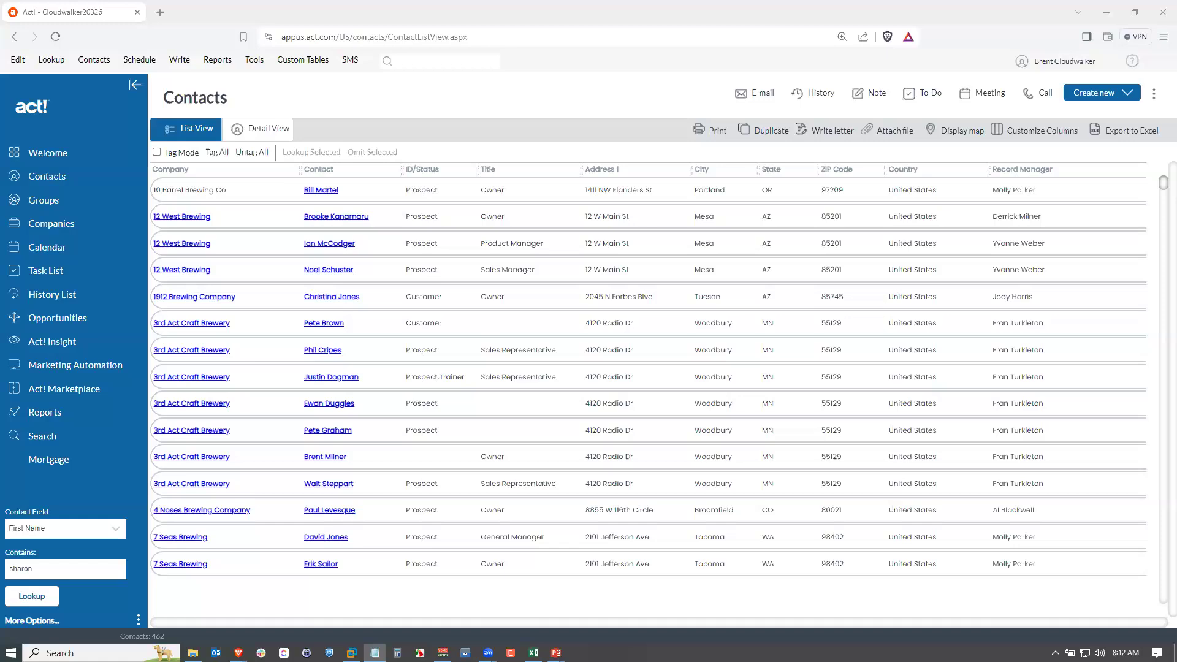
pyautogui.click(324, 91)
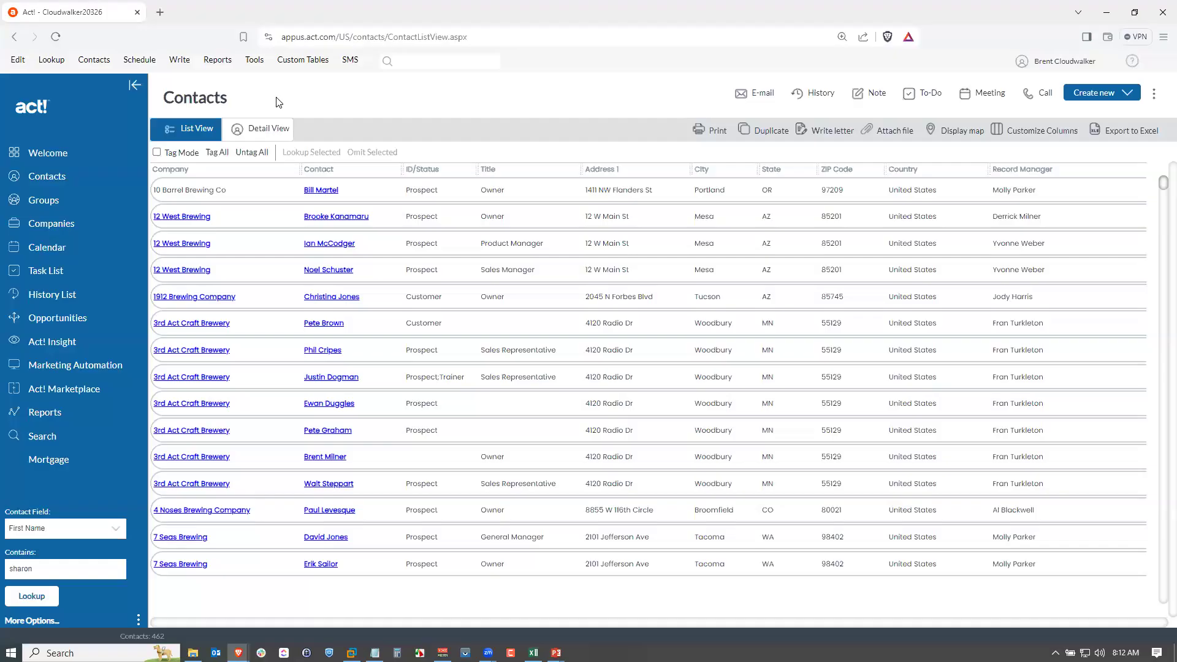
# Create a new group named Product Release Emails.
pyautogui.click(44, 200)
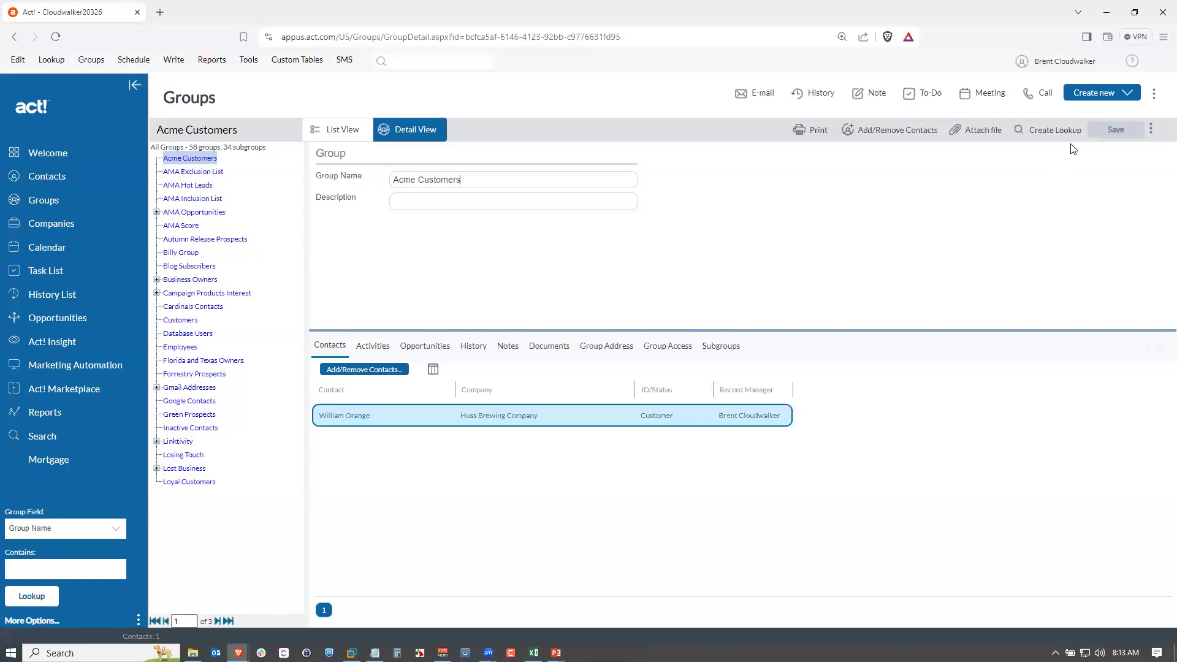
pyautogui.click(1100, 97)
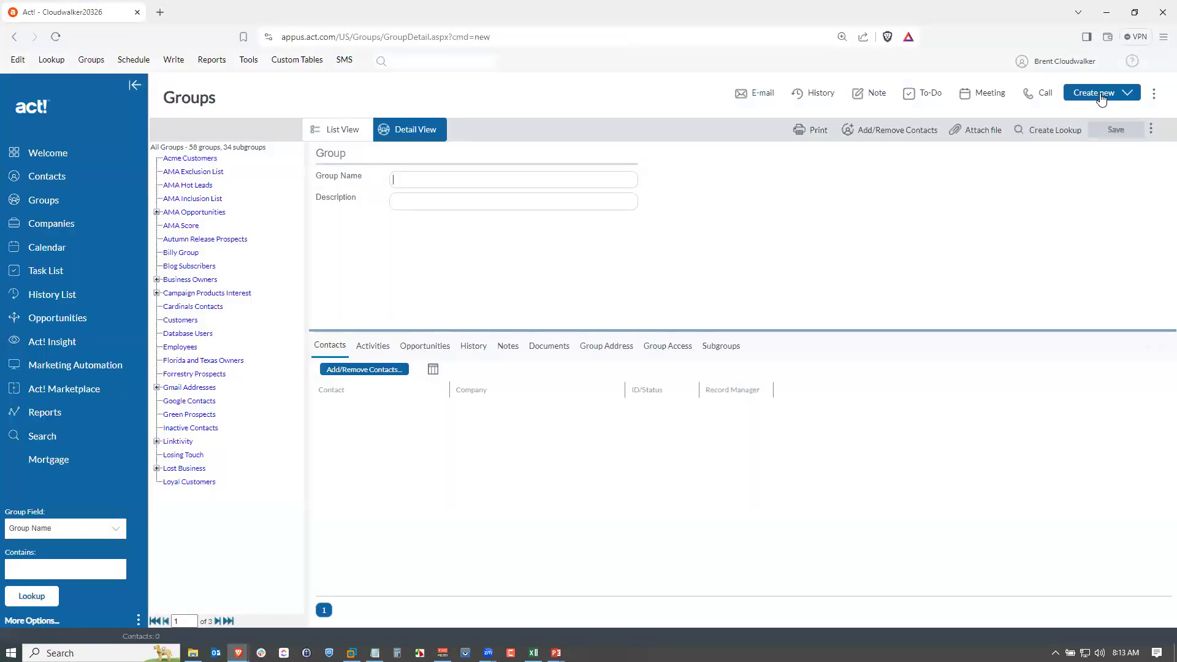
pyautogui.click(545, 176)
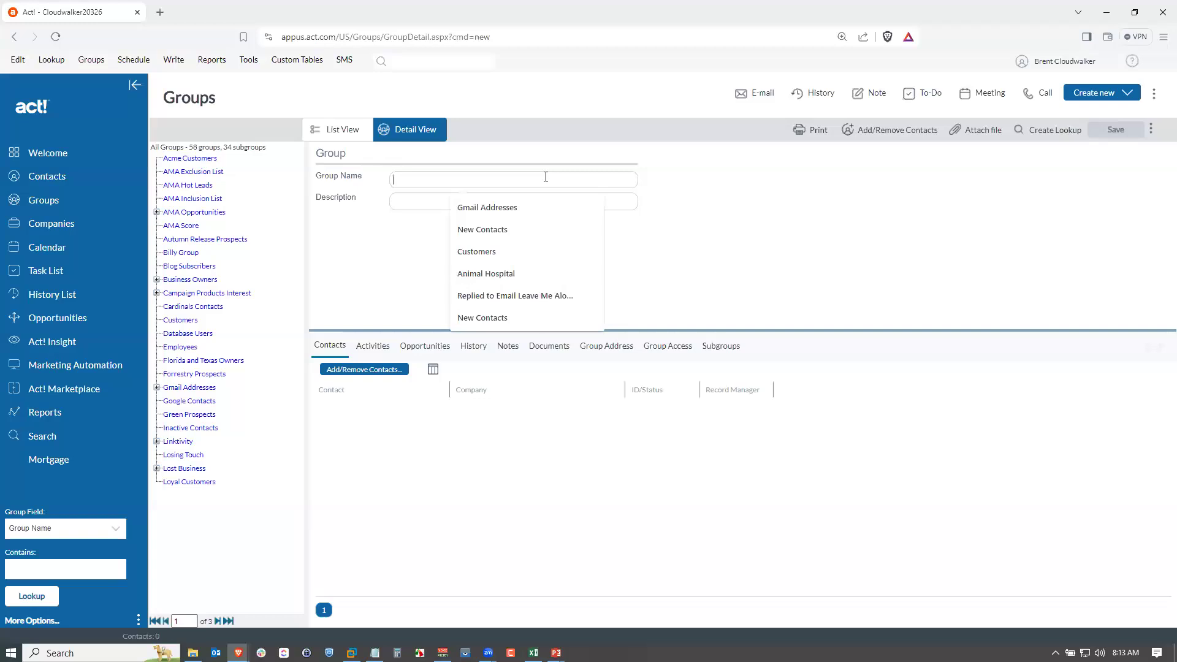
pyautogui.write('Product Rle')
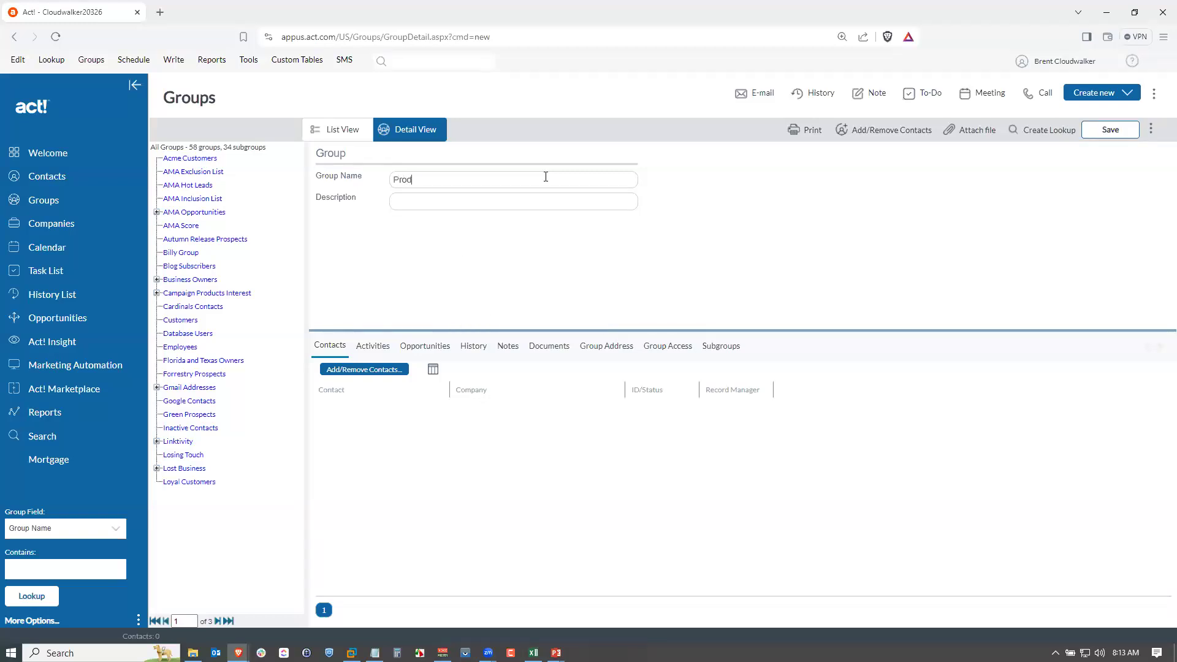
pyautogui.press('BackSpace')
pyautogui.press('BackSpace')
pyautogui.write('elease Emails')
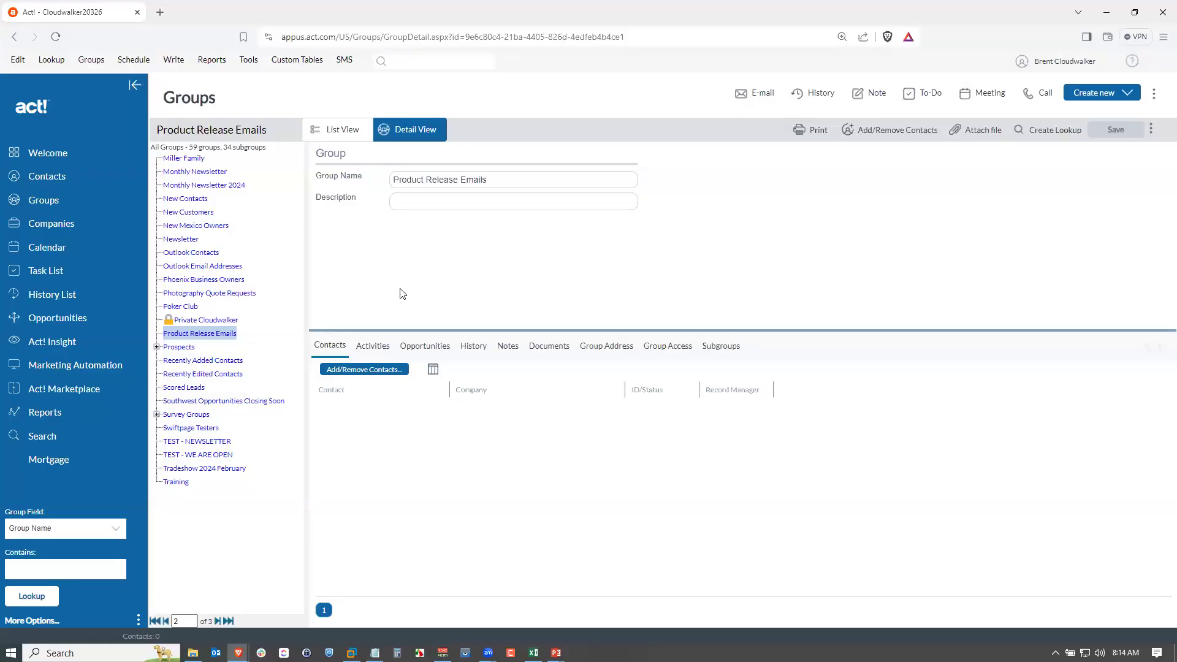
# Open the Landing Pages list in Marketing Automation in the administrator's window.
pyautogui.click(82, 366)
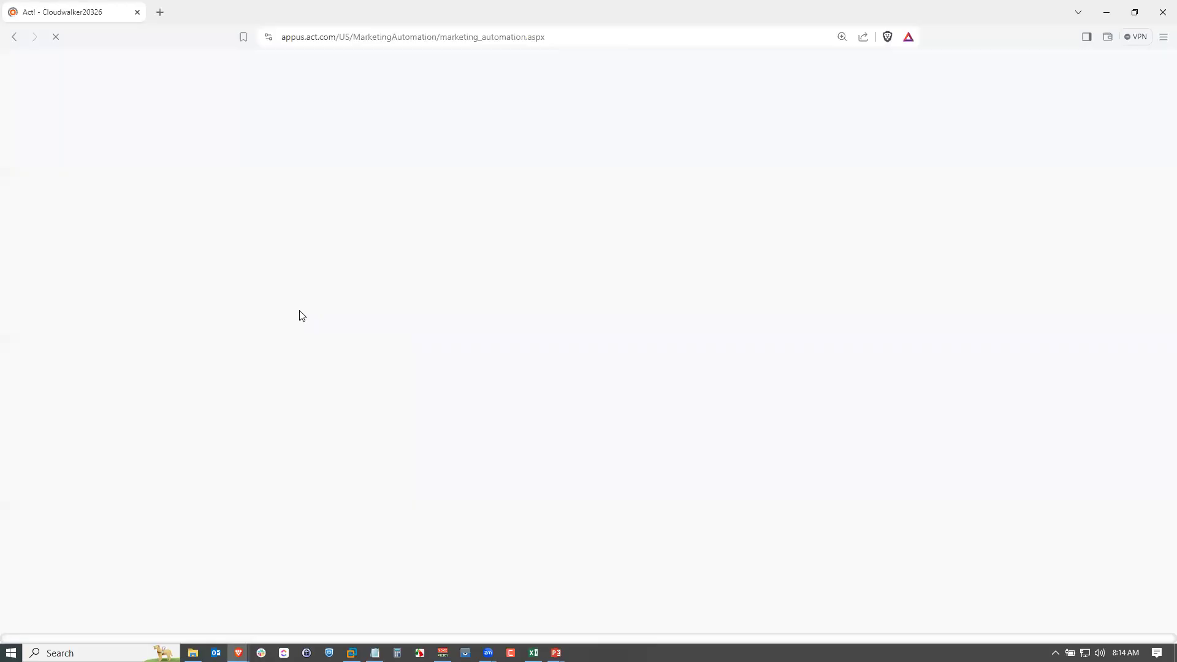
pyautogui.hotkey('alt', 'Tab')
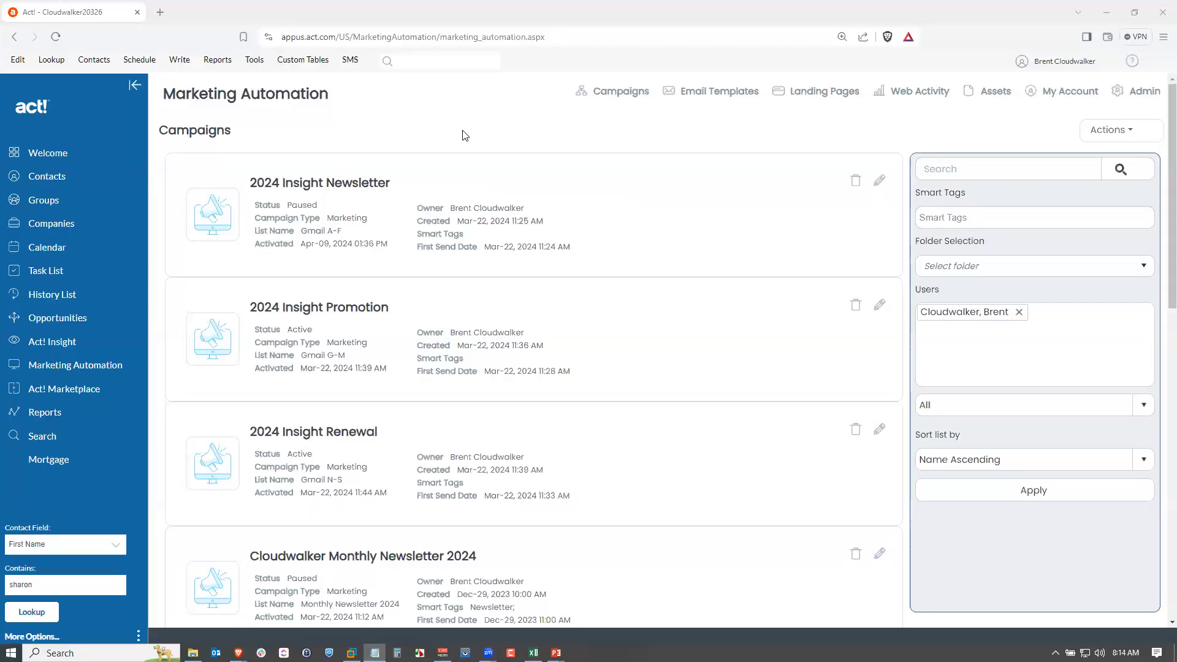
pyautogui.click(815, 100)
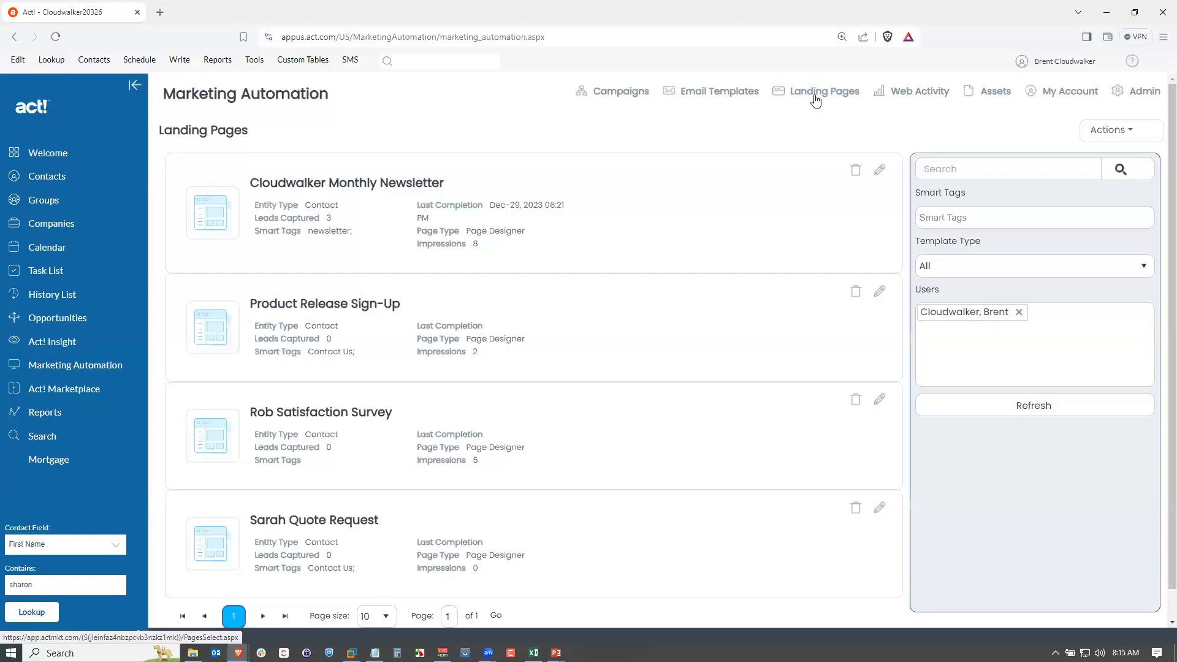
# Start a new landing page and choose the Contact Us template.
pyautogui.click(1113, 130)
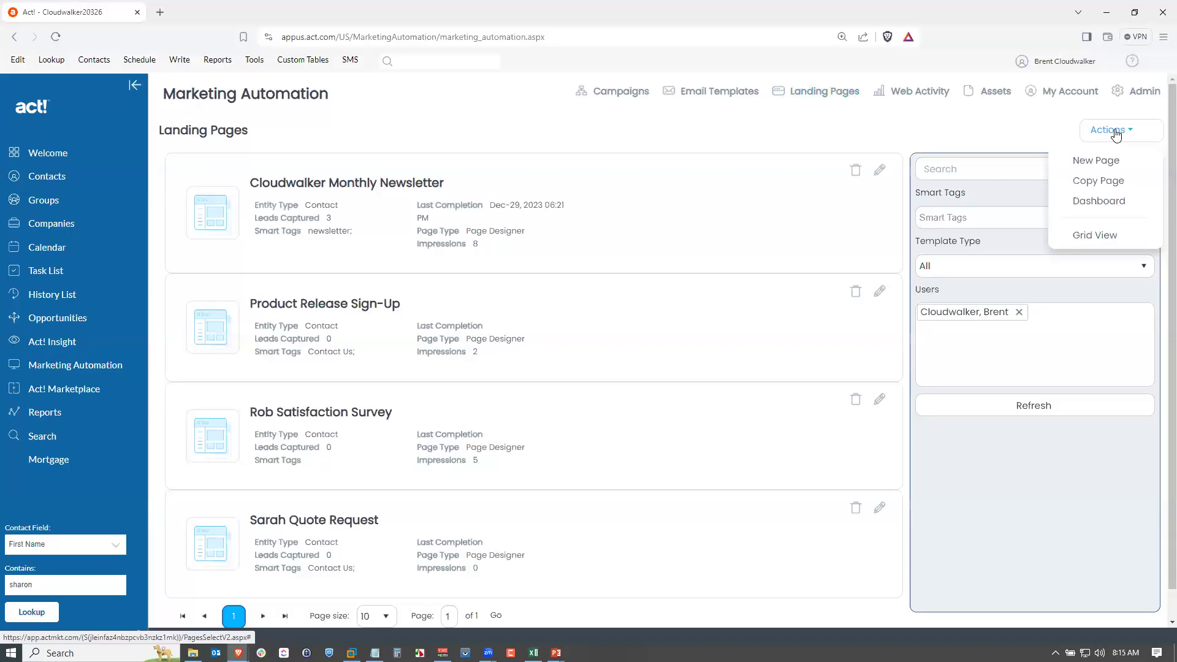
pyautogui.click(1103, 164)
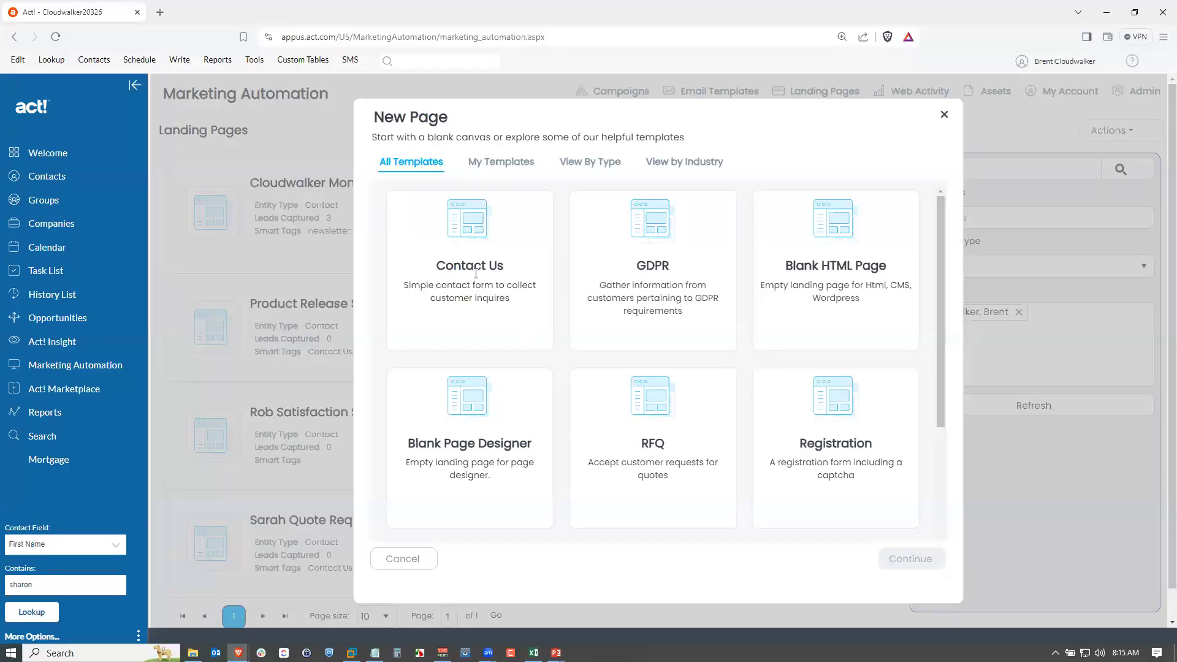
pyautogui.scroll(-3, 504, 321)
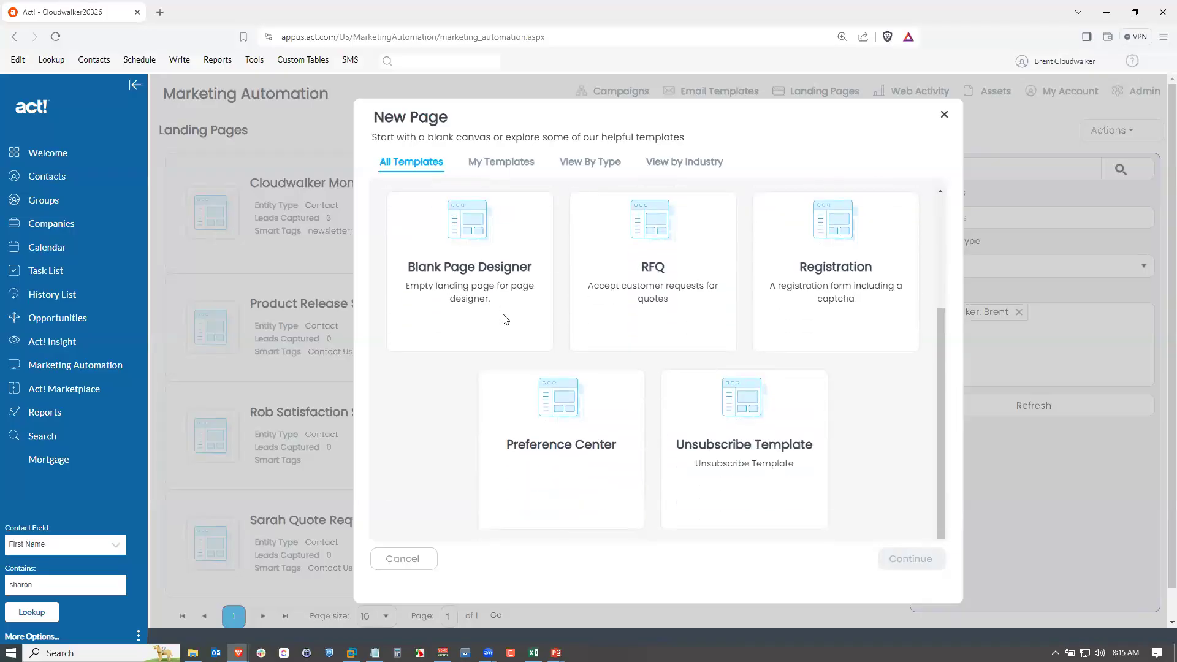
pyautogui.scroll(3, 745, 432)
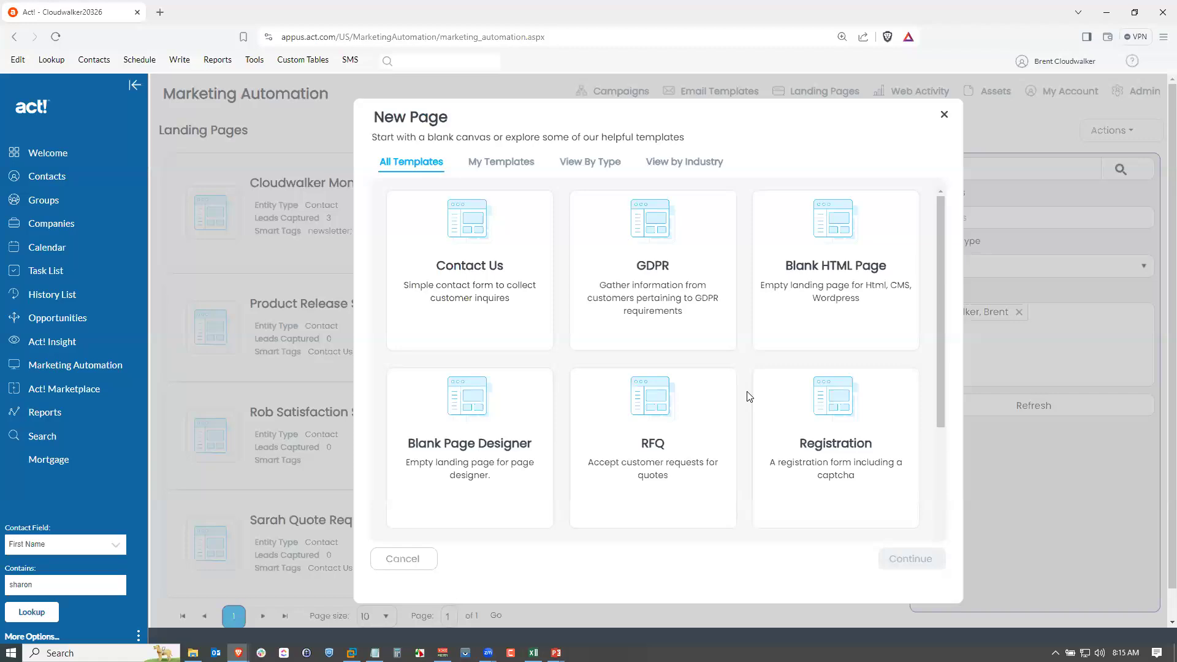
pyautogui.click(463, 283)
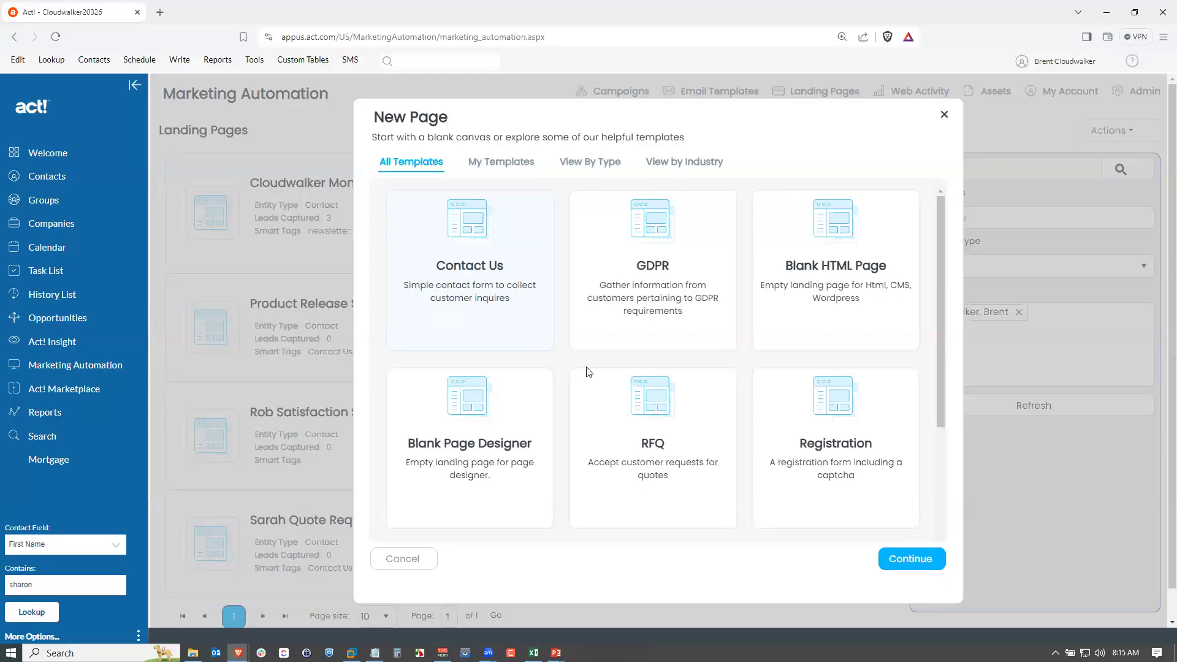
pyautogui.click(916, 564)
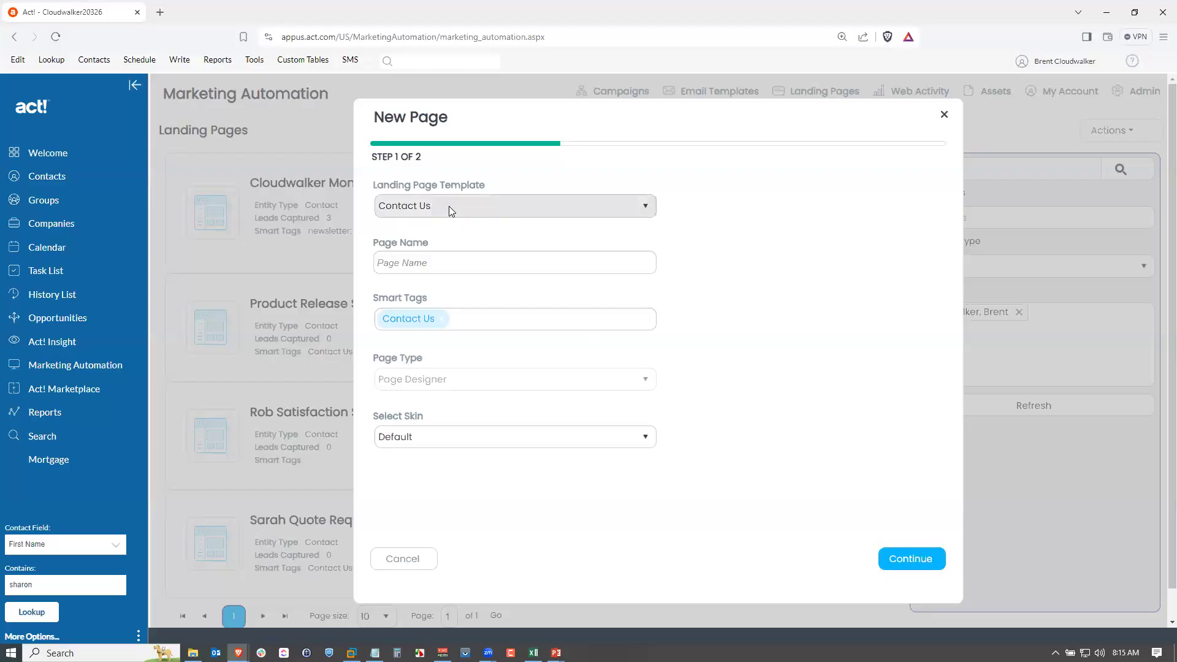
# Name the new landing page Product Release Emails and continue to the next setup step.
pyautogui.click(462, 264)
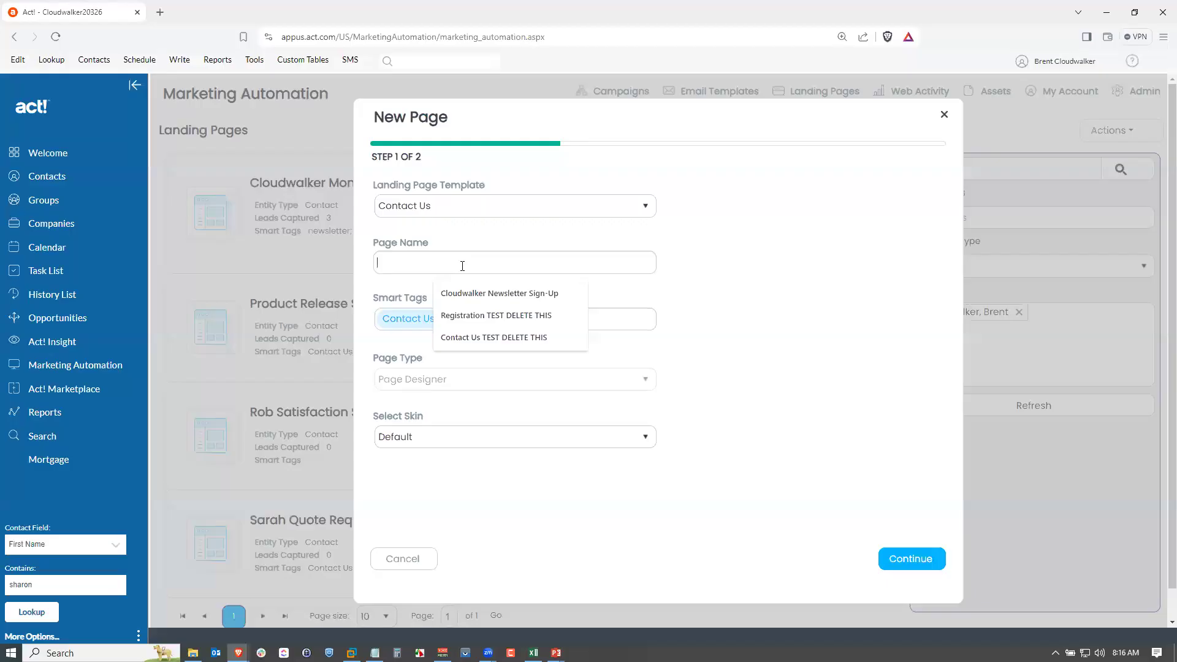
pyautogui.write('P')
pyautogui.write('ag')
pyautogui.press('BackSpace')
pyautogui.press('BackSpace')
pyautogui.write('roduct ')
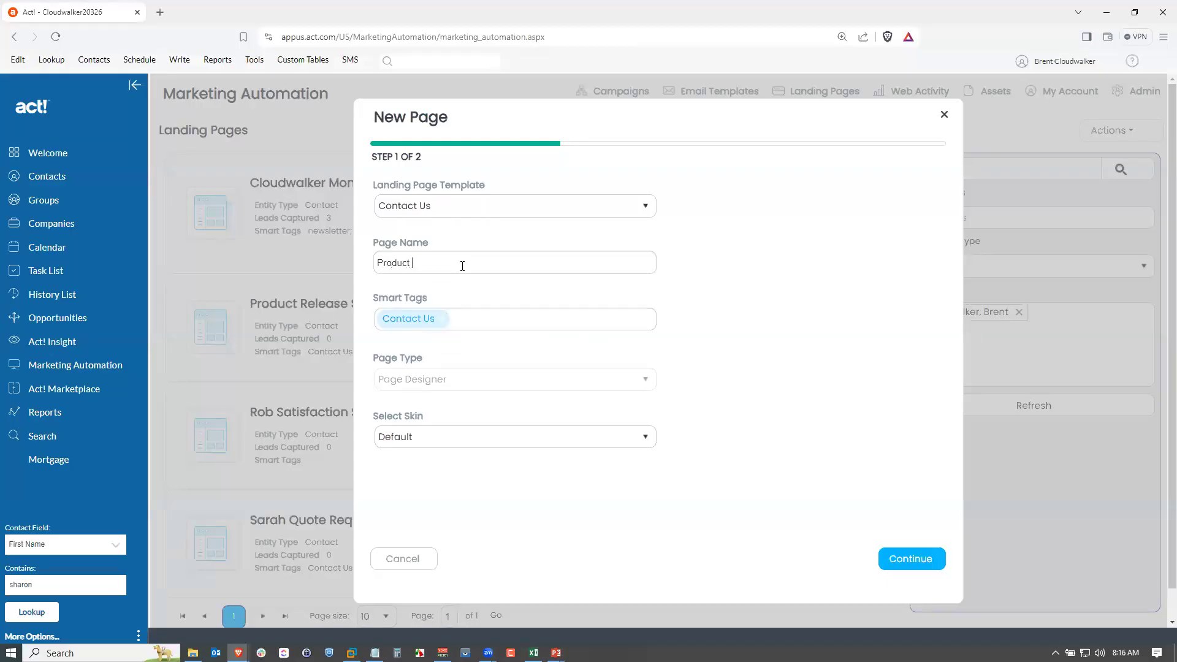
pyautogui.write('Release Emails')
pyautogui.click(925, 560)
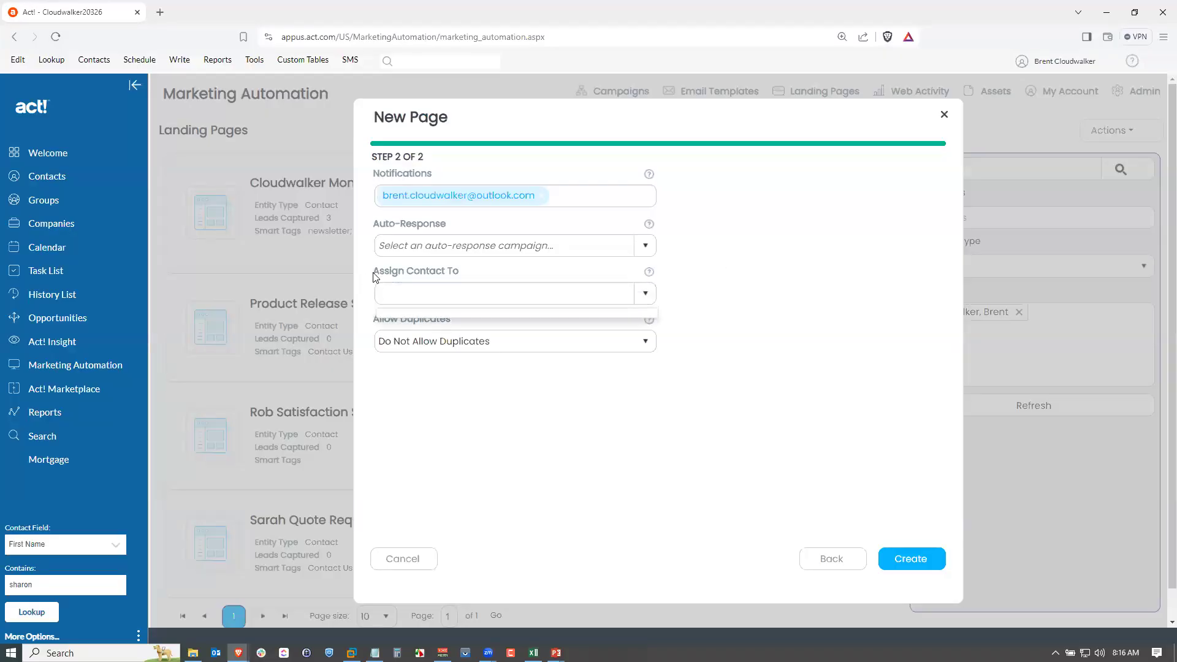
# Assign captured contacts to the administrator's own user and create the landing page.
pyautogui.click(647, 294)
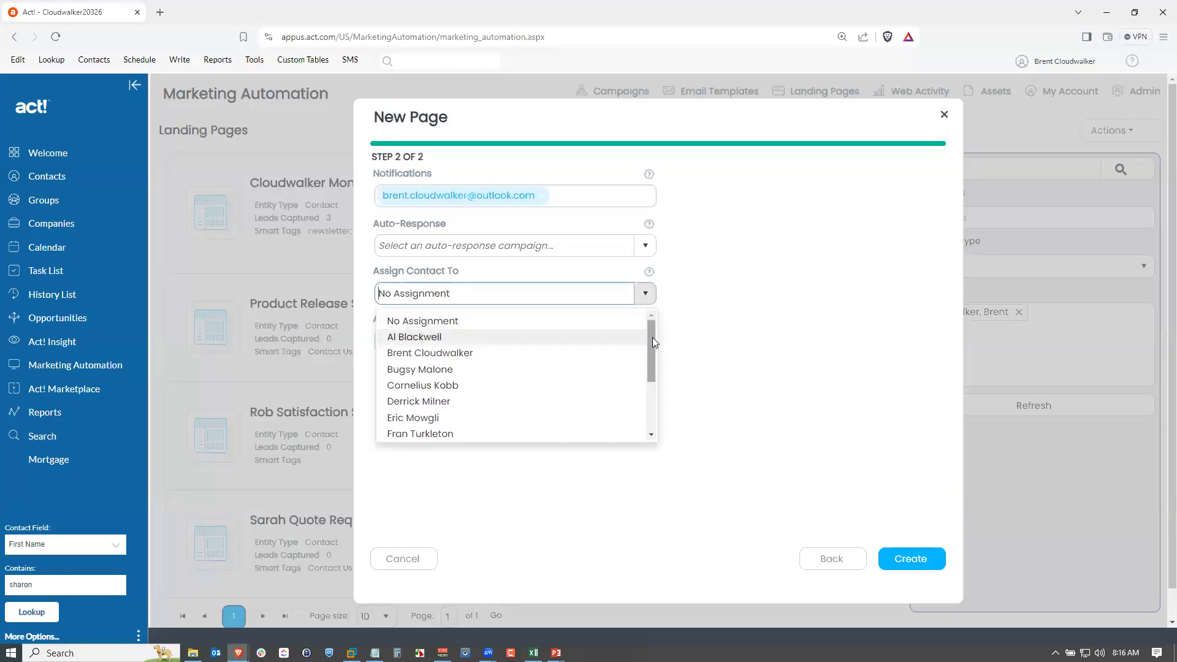
pyautogui.moveTo(652, 338)
pyautogui.mouseDown()
pyautogui.moveTo(651, 364)
pyautogui.moveTo(656, 334)
pyautogui.mouseUp()
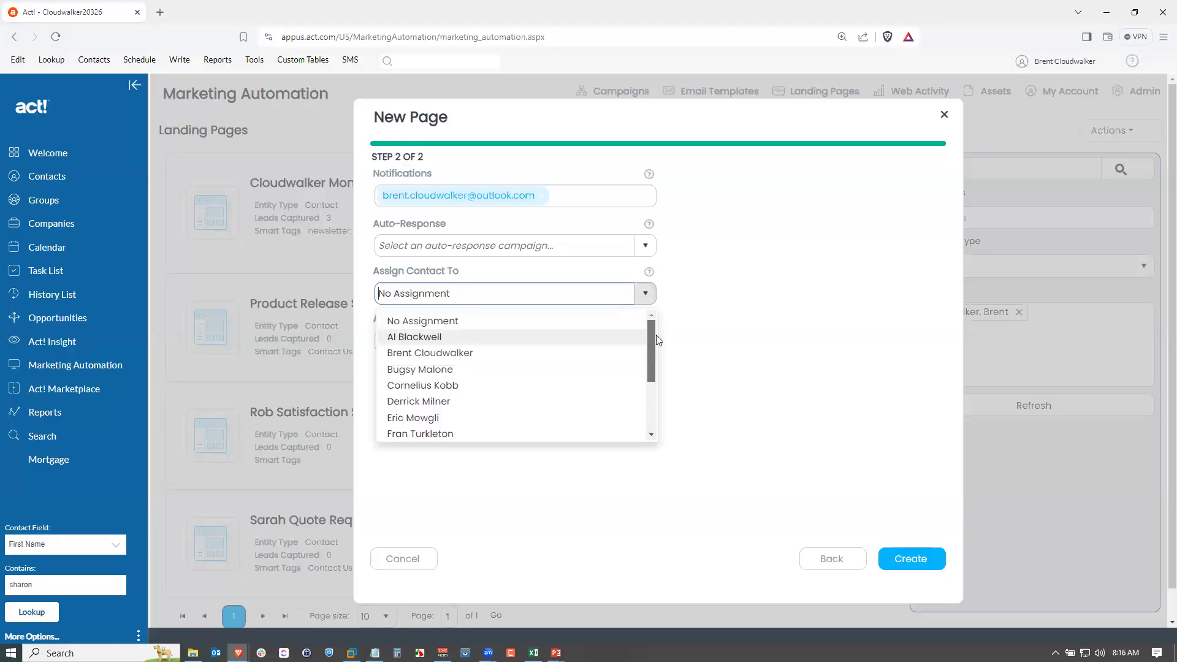
pyautogui.click(476, 353)
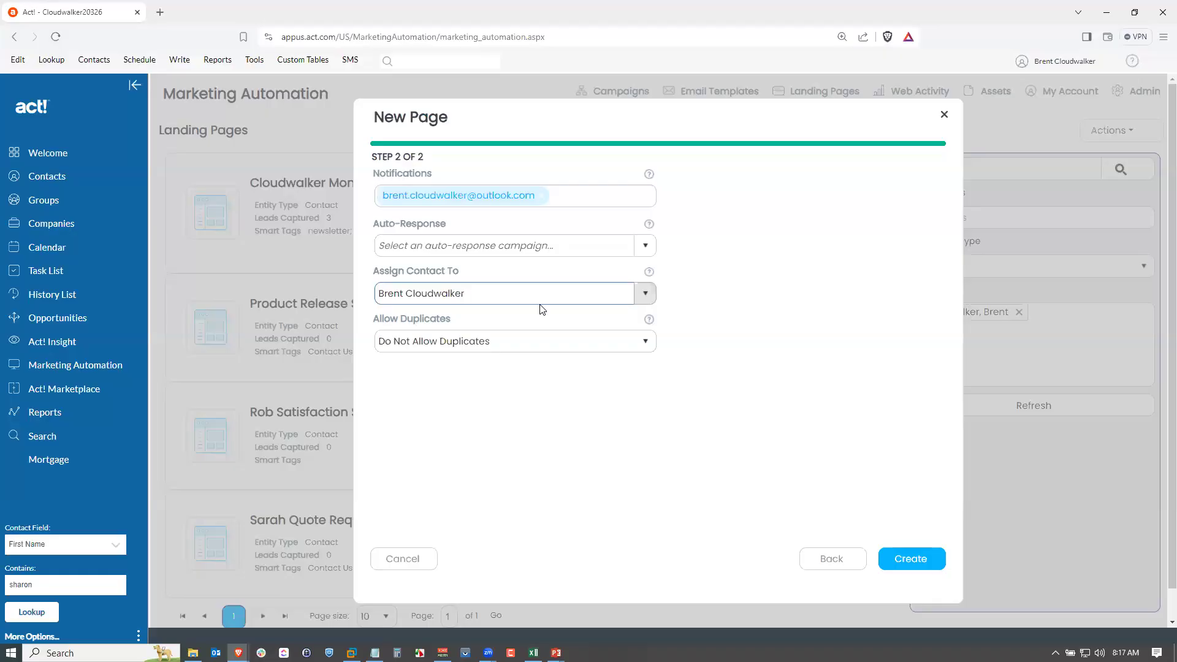
pyautogui.click(911, 560)
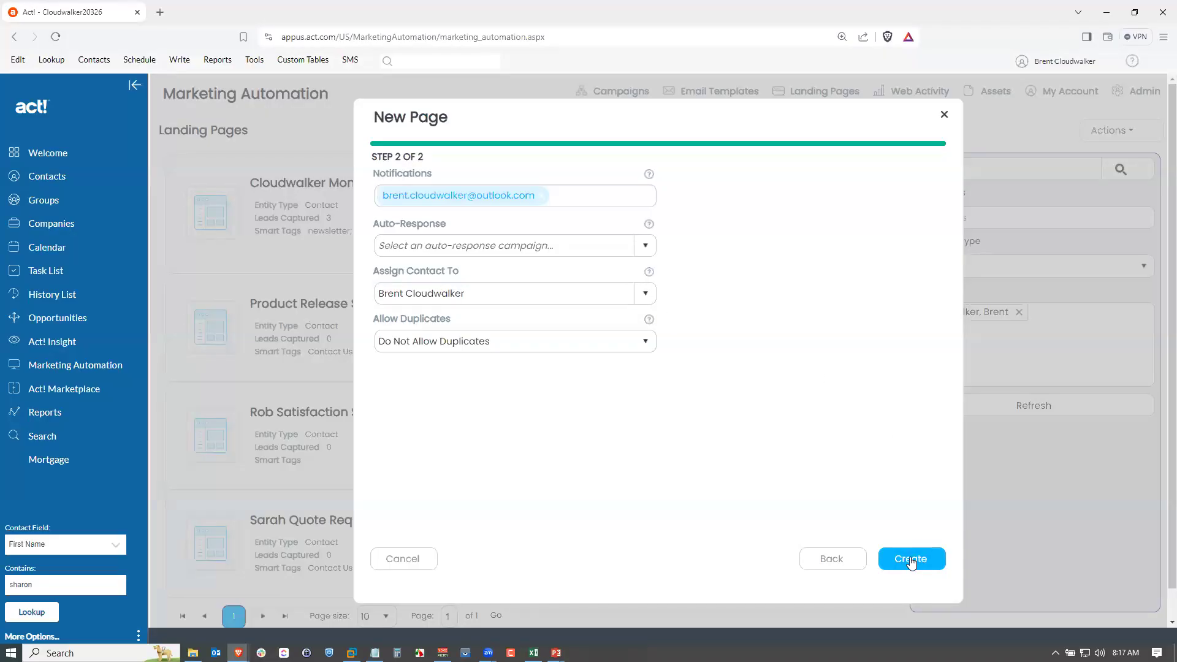
pyautogui.click(912, 559)
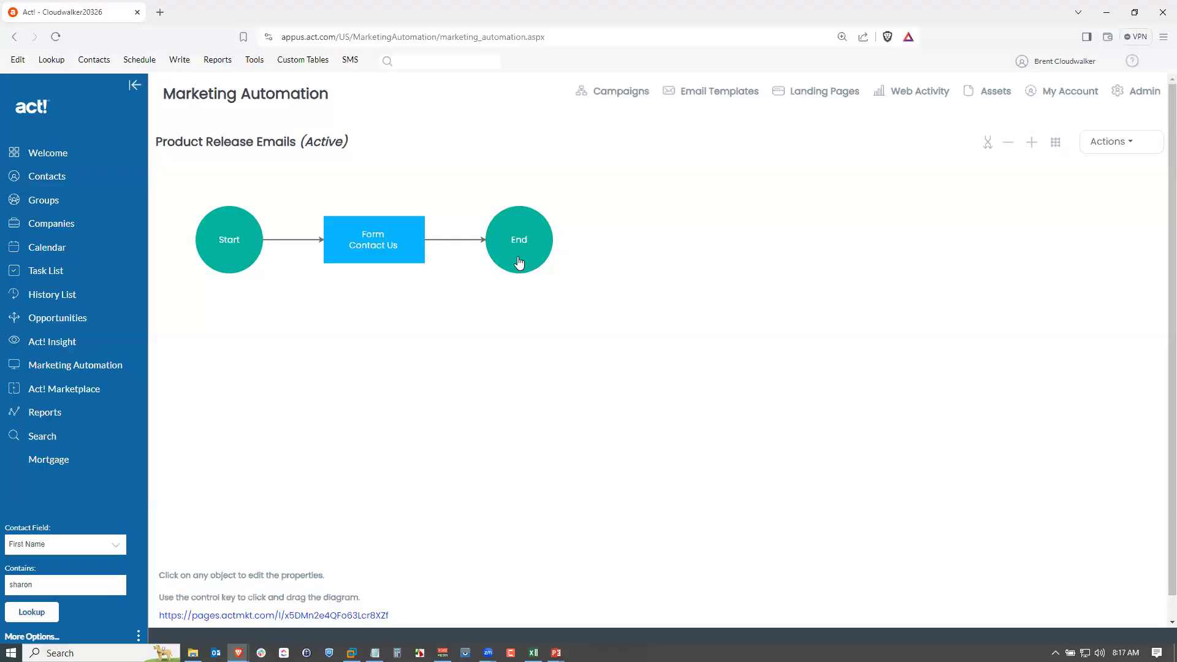
# Edit the page's Contact Us form, set its page title to Sign Up for Product Release Info, and save.
pyautogui.click(372, 261)
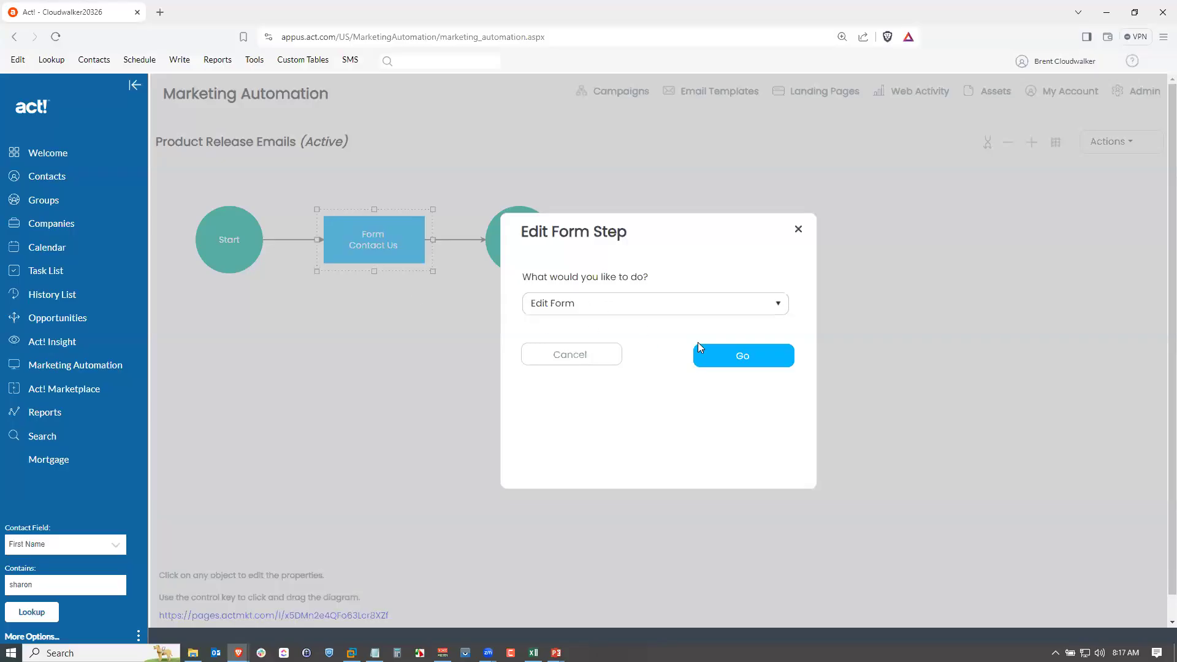
pyautogui.click(741, 356)
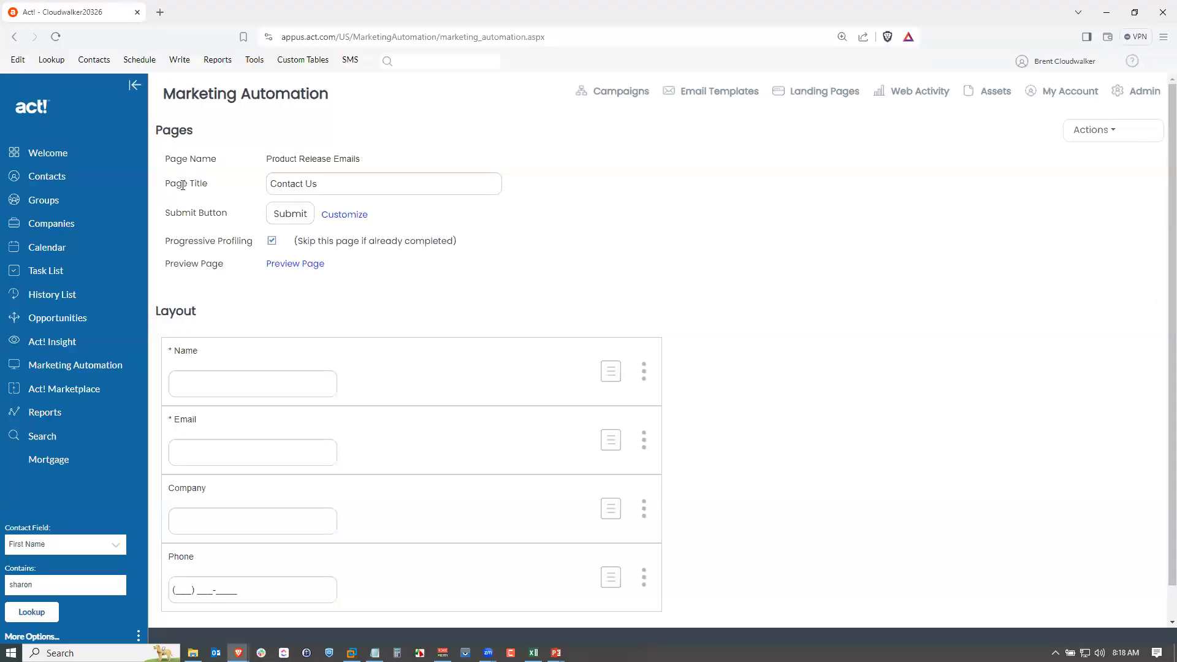
pyautogui.moveTo(333, 186); pyautogui.dragTo(256, 188)
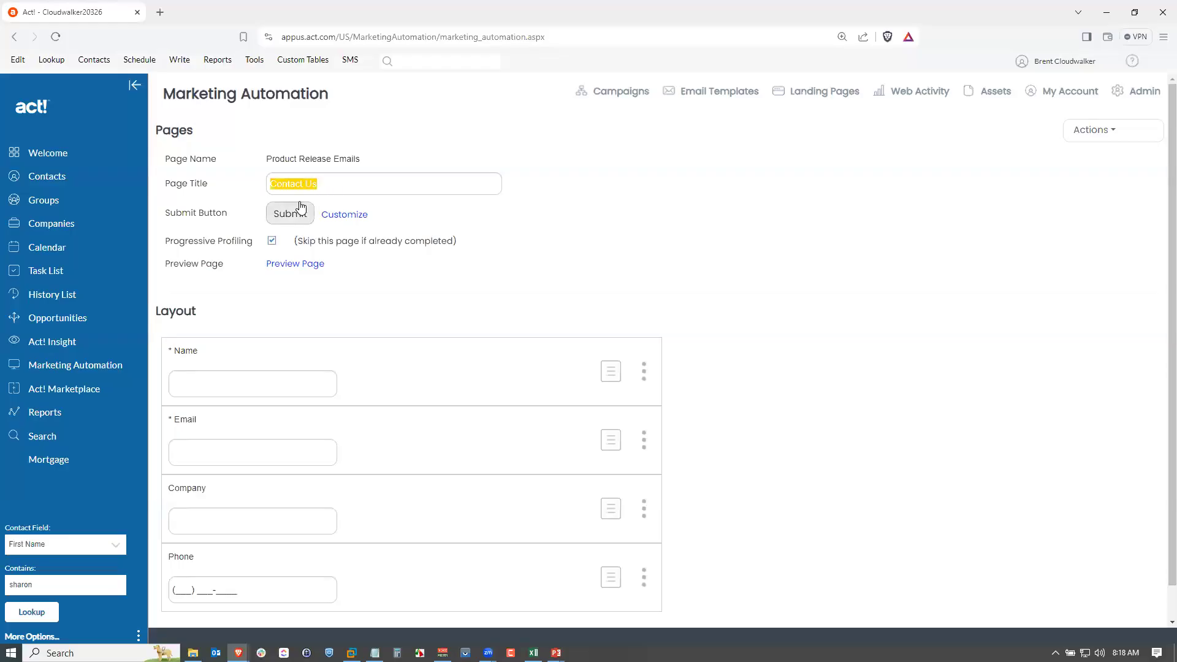
pyautogui.write('Sign Up for Product Release Info')
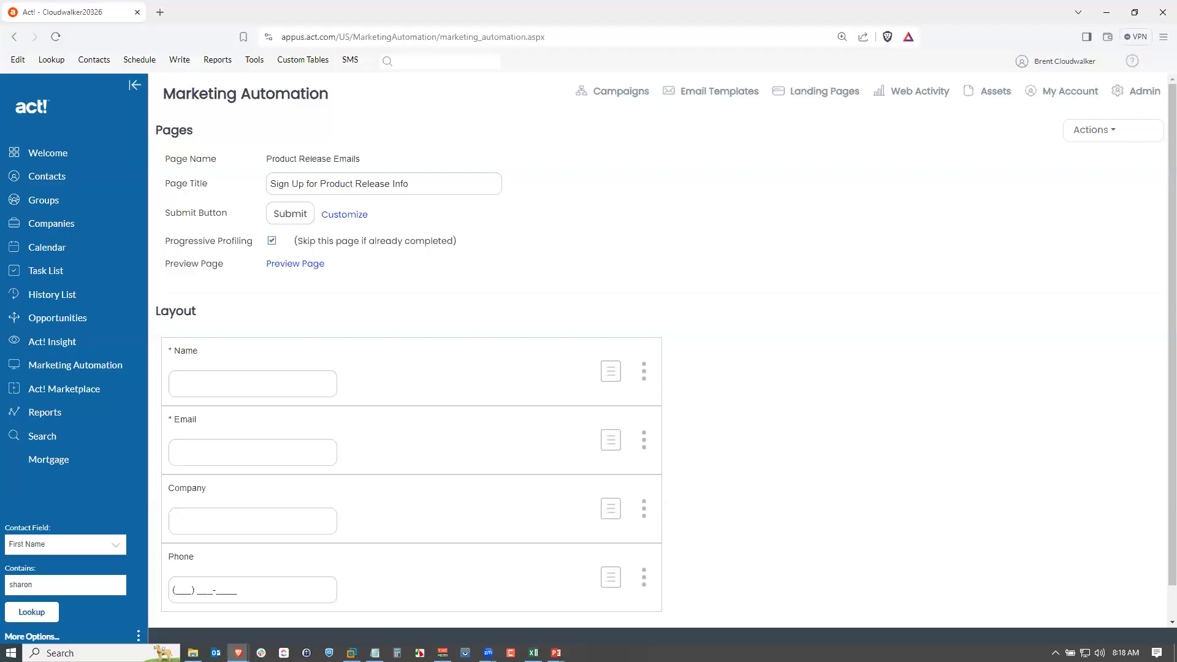
pyautogui.click(1093, 132)
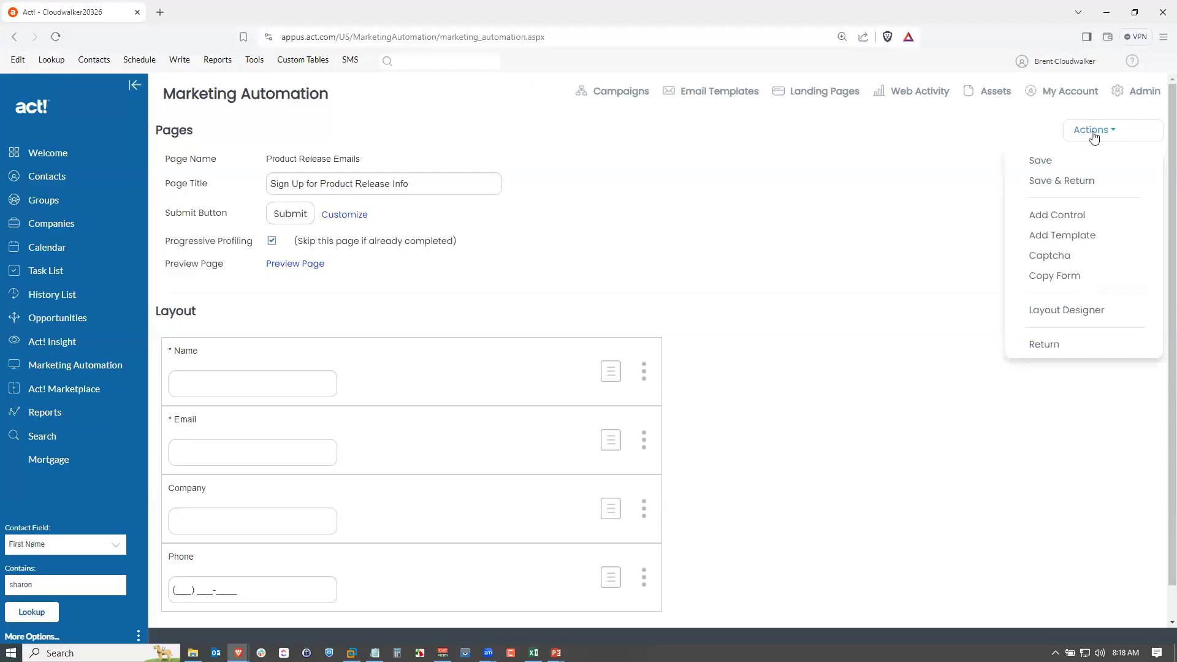
pyautogui.click(1048, 162)
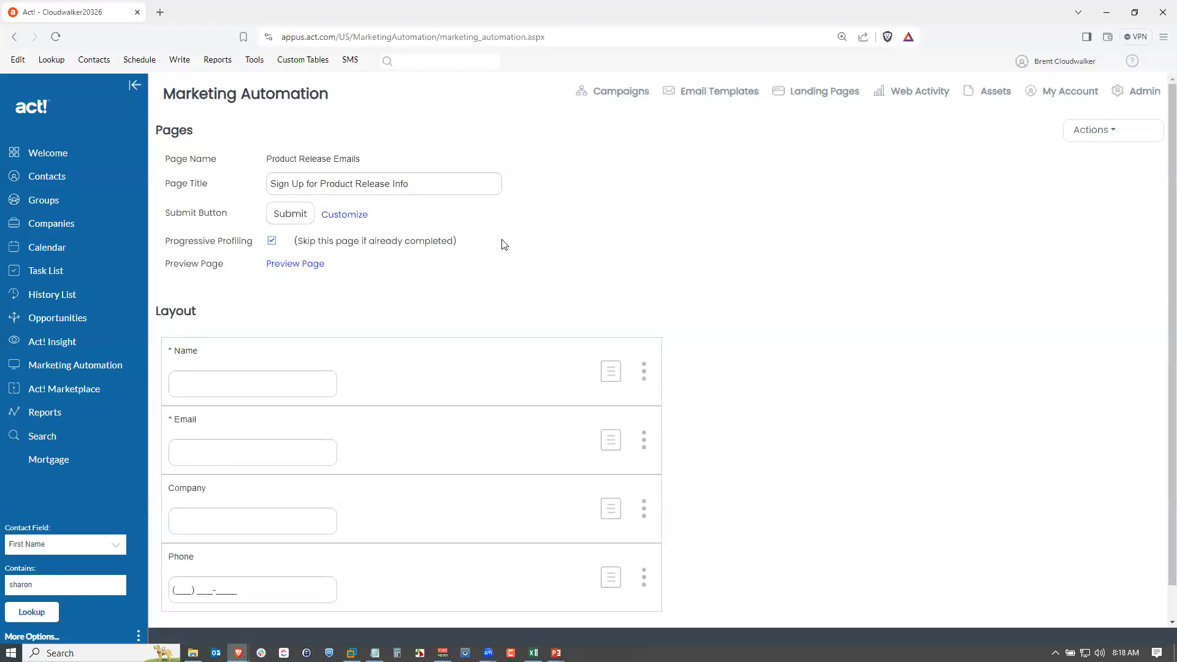
# Map the form's Name question to the contact fullName (String) field and save the question.
pyautogui.scroll(-1, 501, 245)
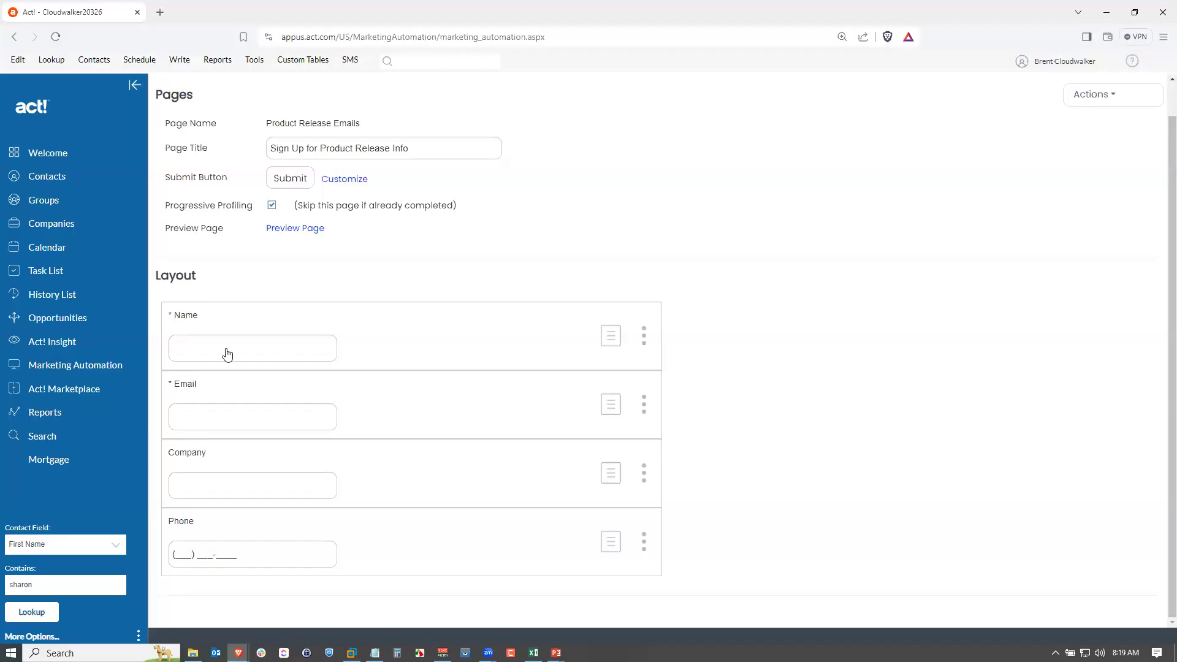
pyautogui.click(644, 337)
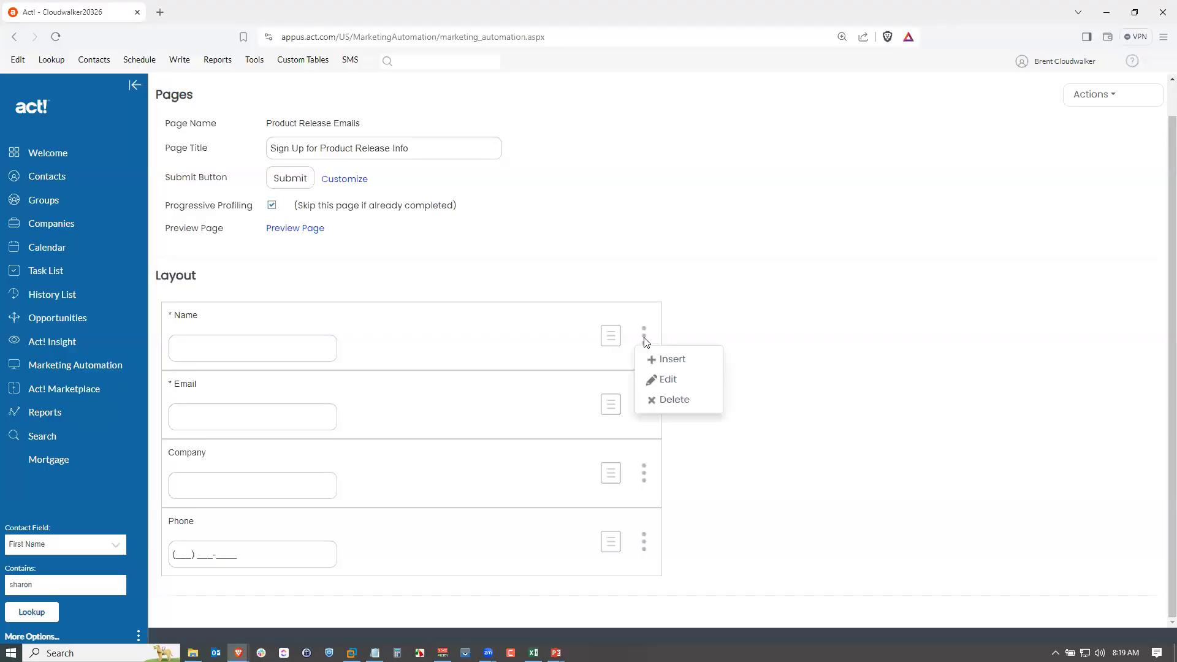
pyautogui.click(674, 384)
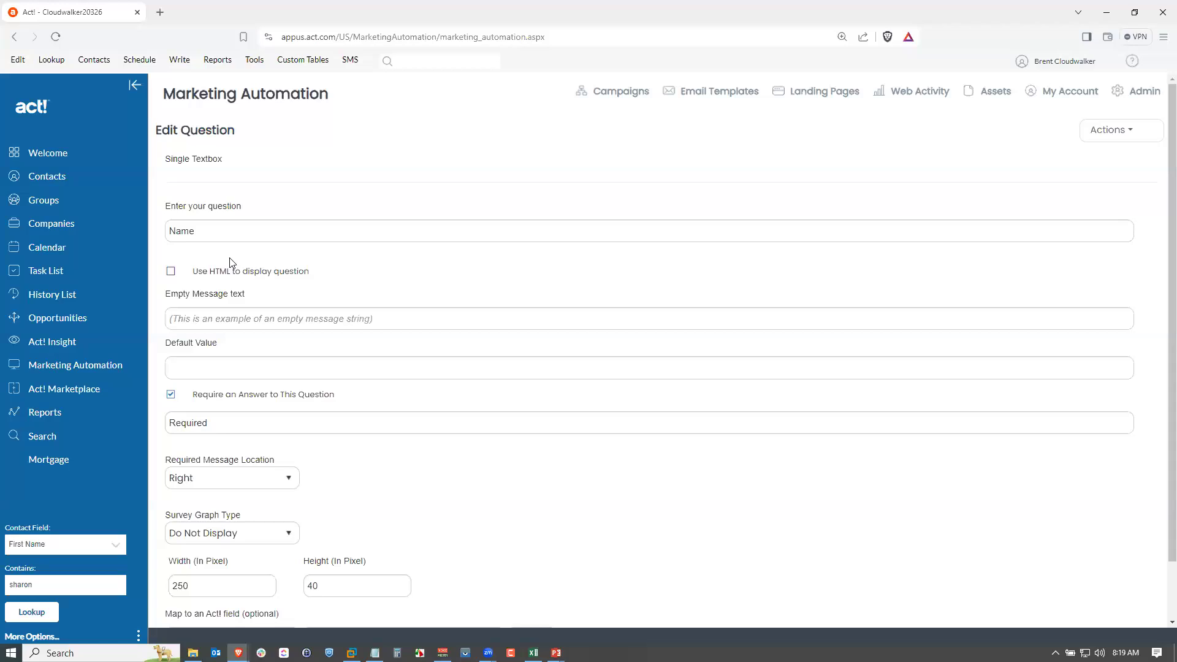
pyautogui.scroll(-1, 232, 263)
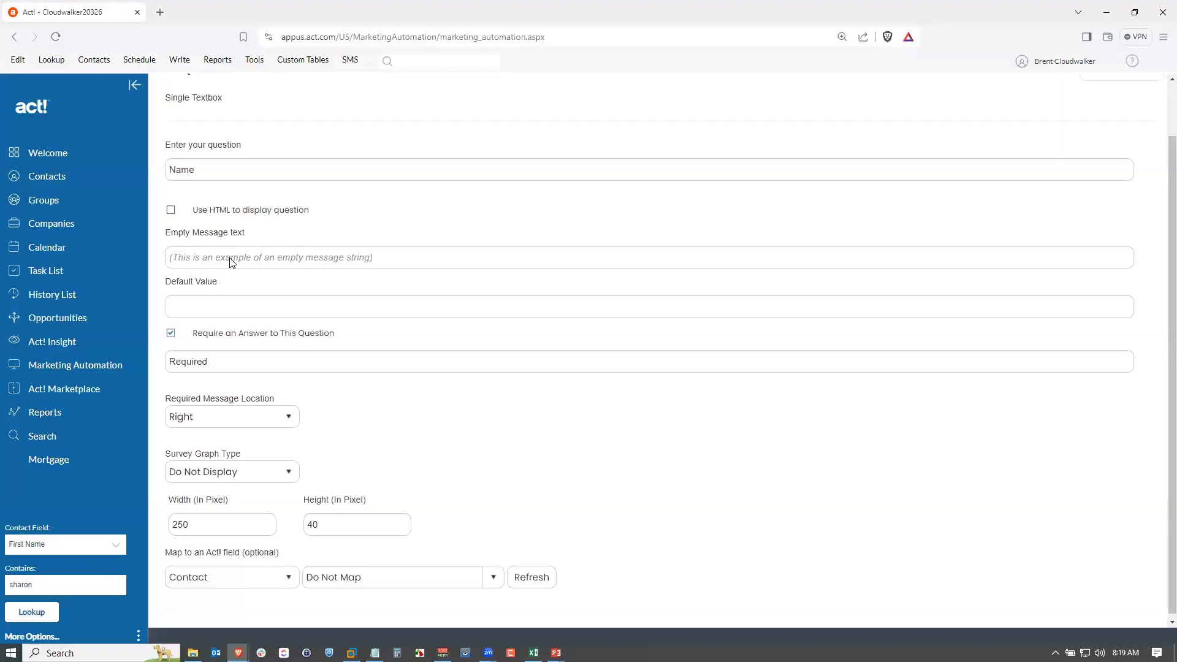
pyautogui.scroll(-1, 232, 262)
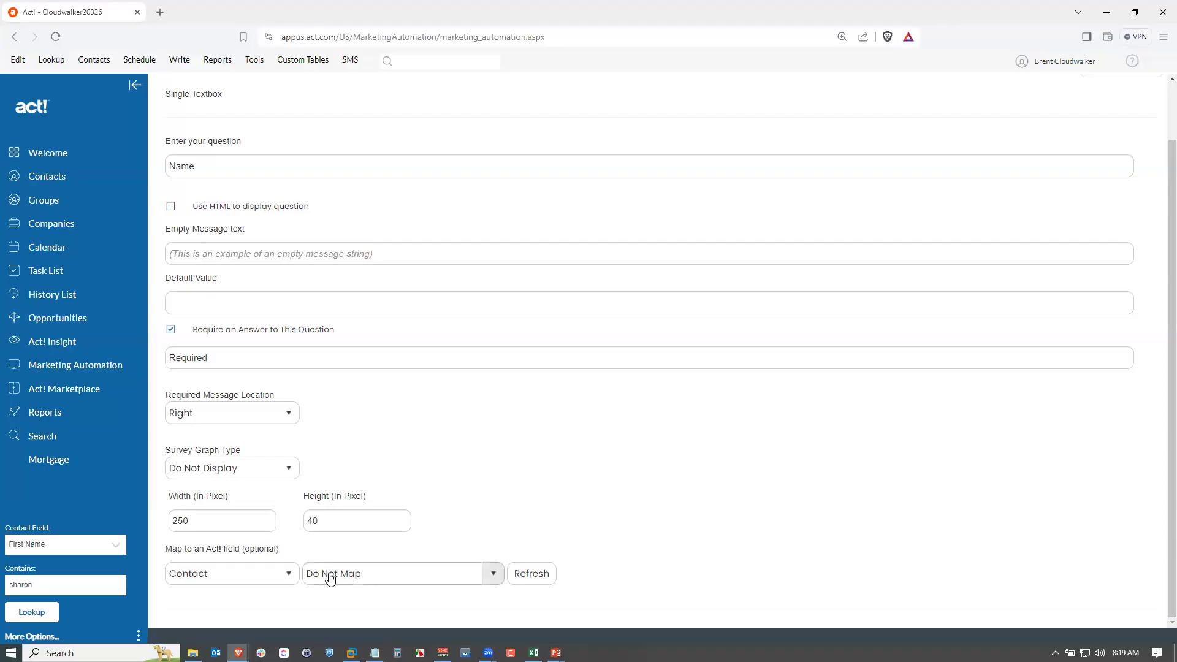
pyautogui.click(490, 573)
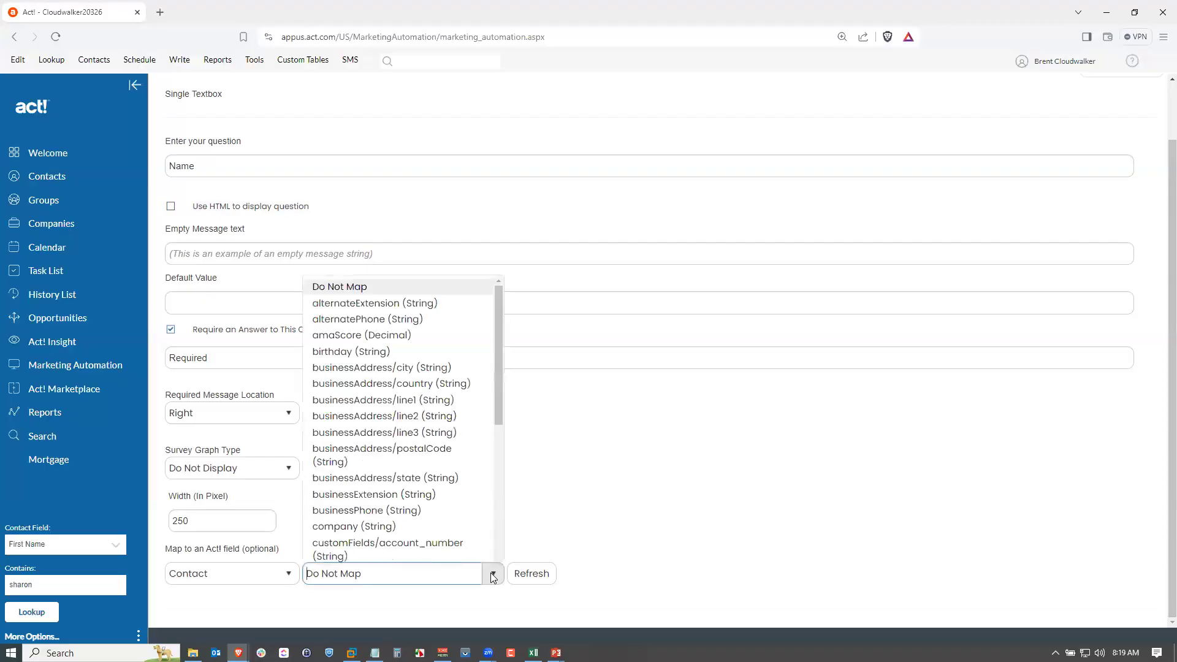
pyautogui.moveTo(498, 208); pyautogui.dragTo(490, 461)
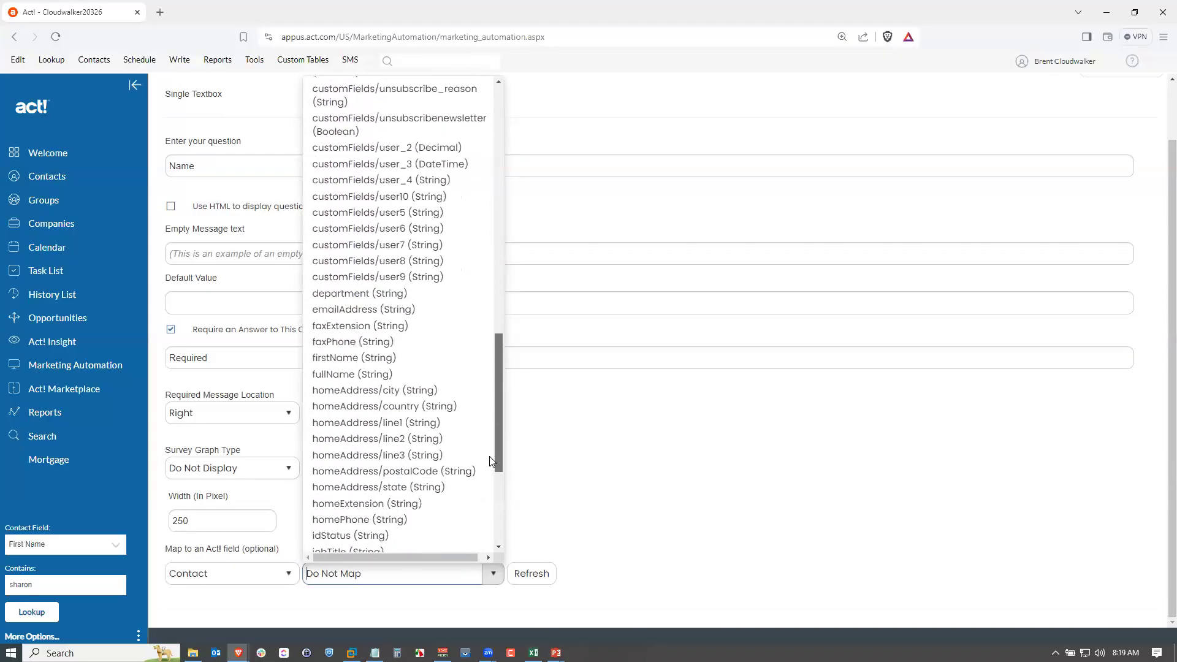
pyautogui.click(355, 375)
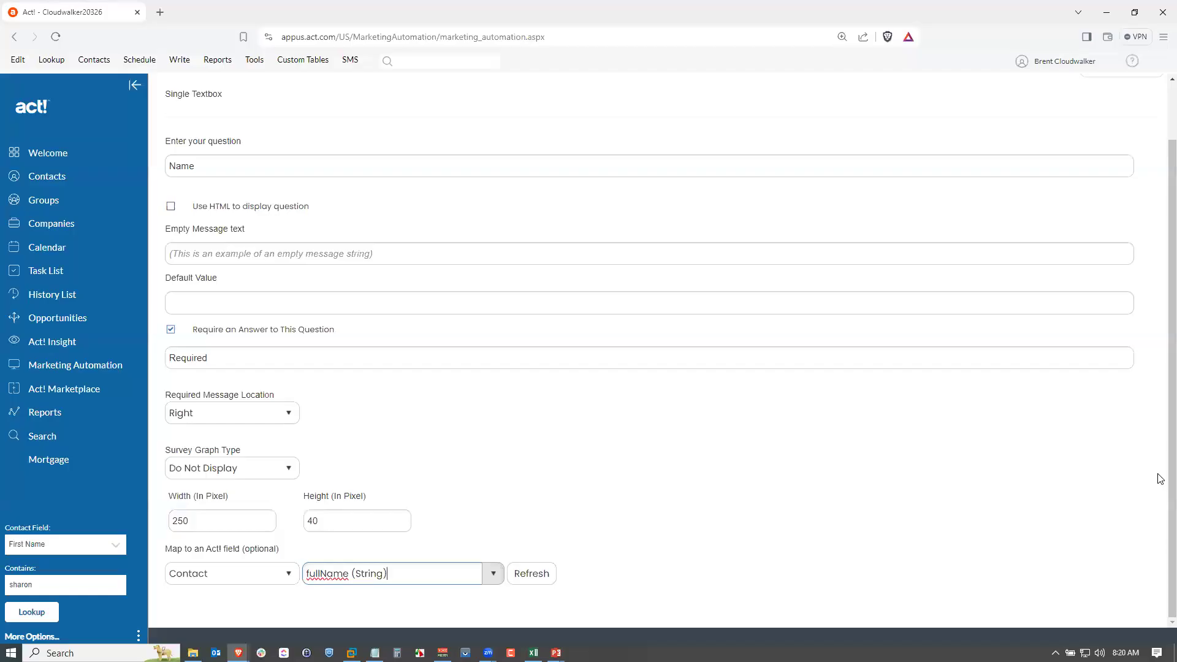
pyautogui.scroll(2, 1156, 469)
pyautogui.click(1106, 135)
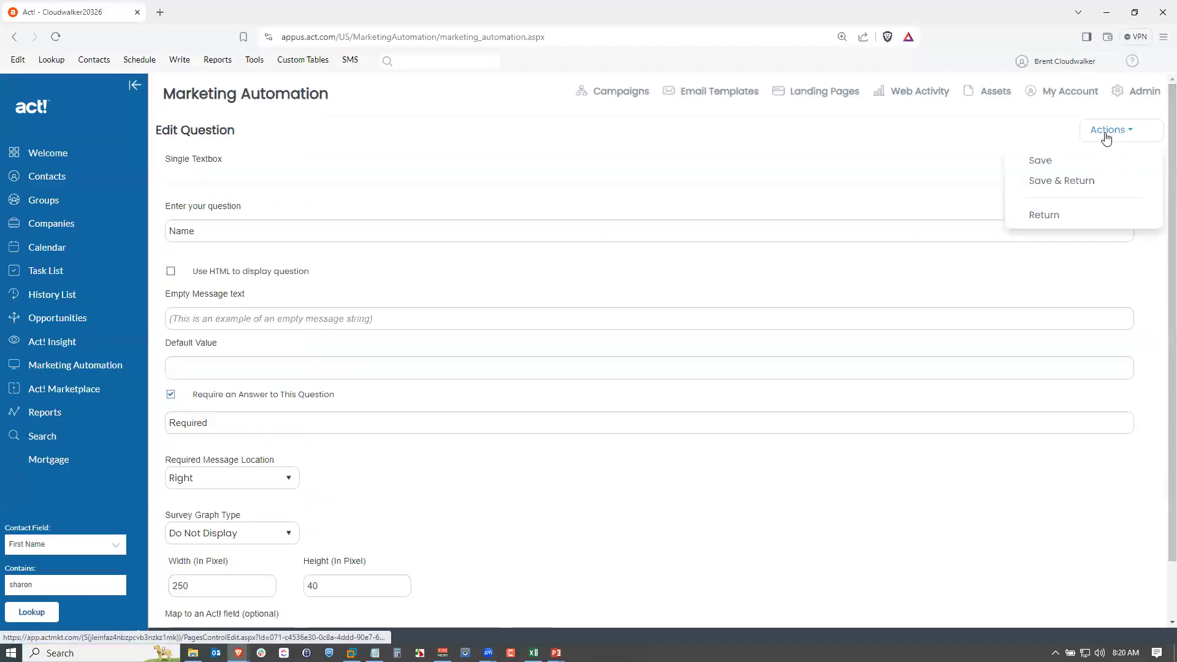
pyautogui.click(1059, 182)
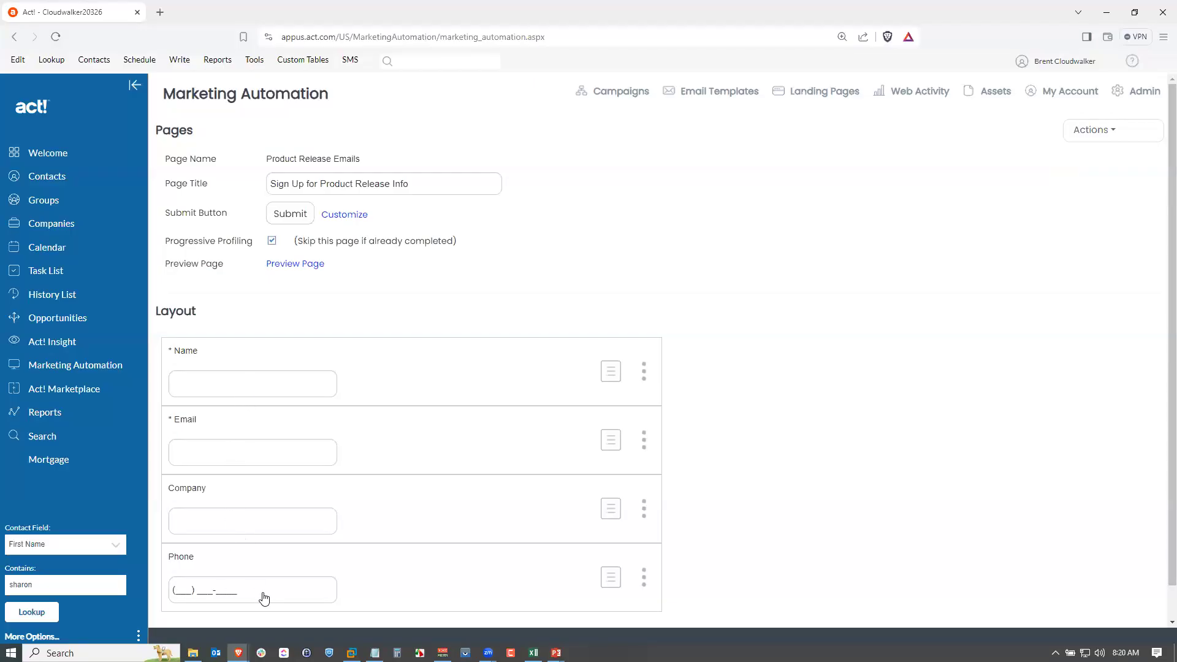
# Edit the form's Email question, map it to the contact emailAddress (String) field, and save the question.
pyautogui.click(645, 442)
pyautogui.click(657, 484)
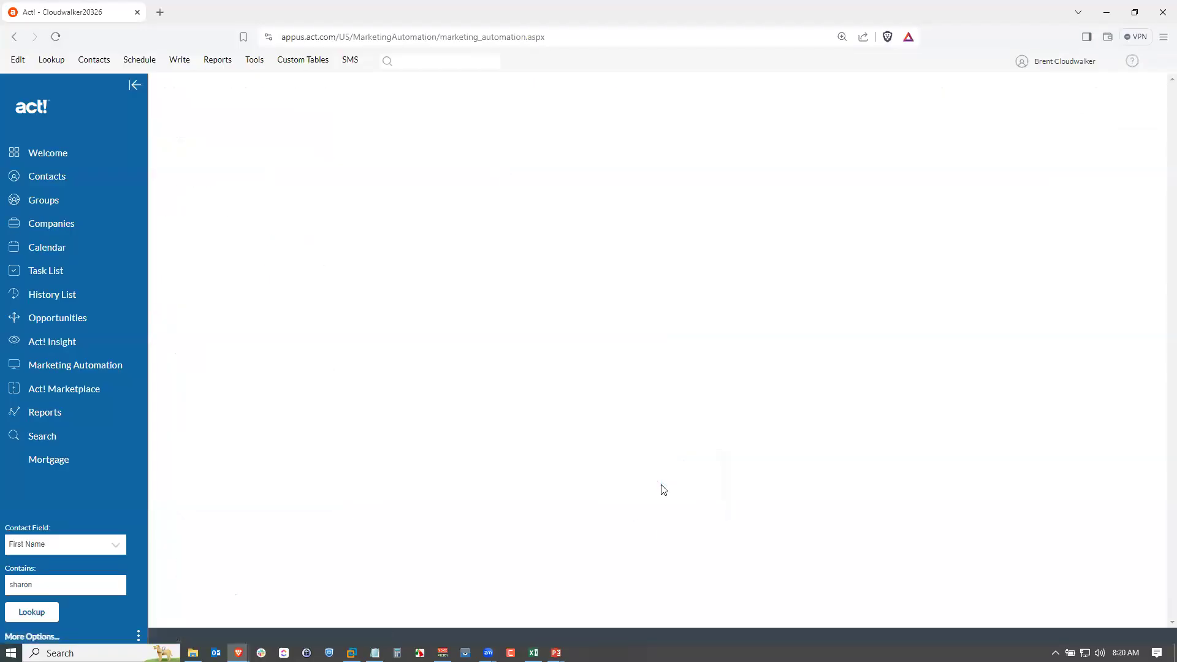
pyautogui.scroll(-1, 429, 425)
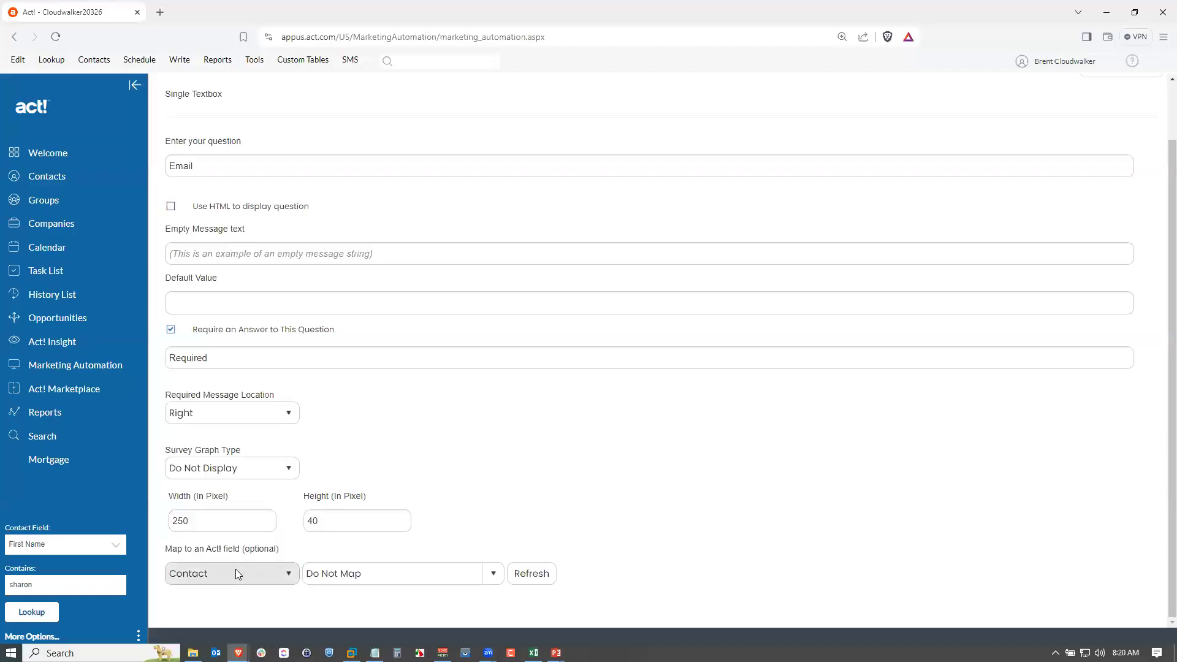
pyautogui.click(493, 573)
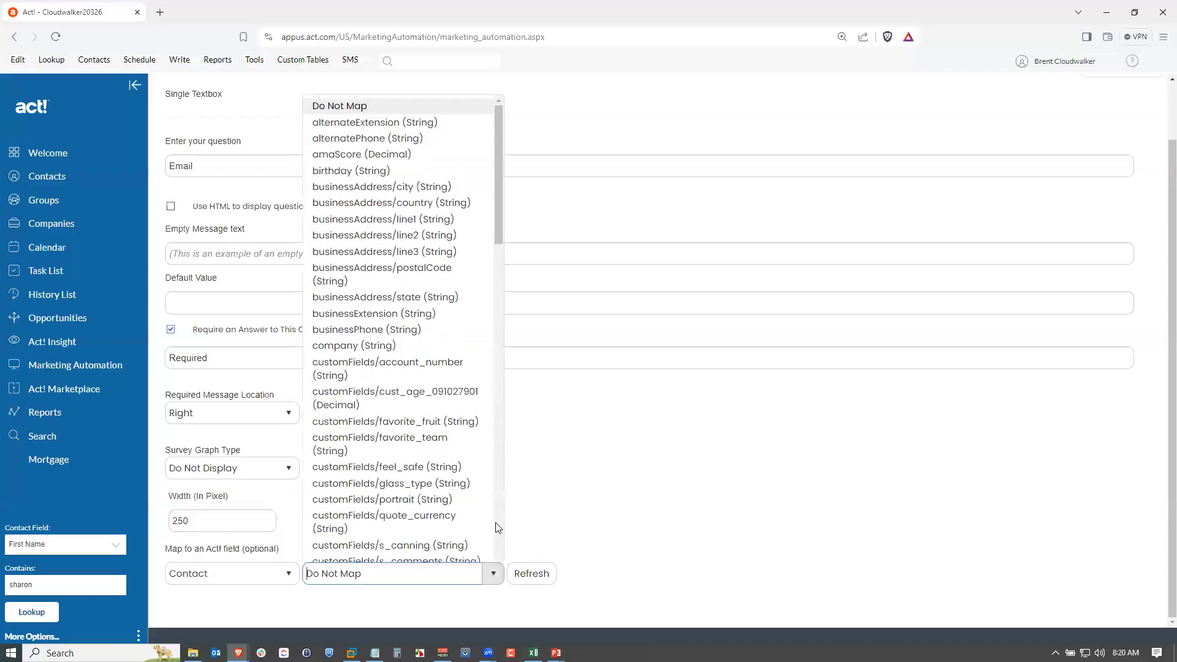
pyautogui.moveTo(499, 214); pyautogui.dragTo(479, 485)
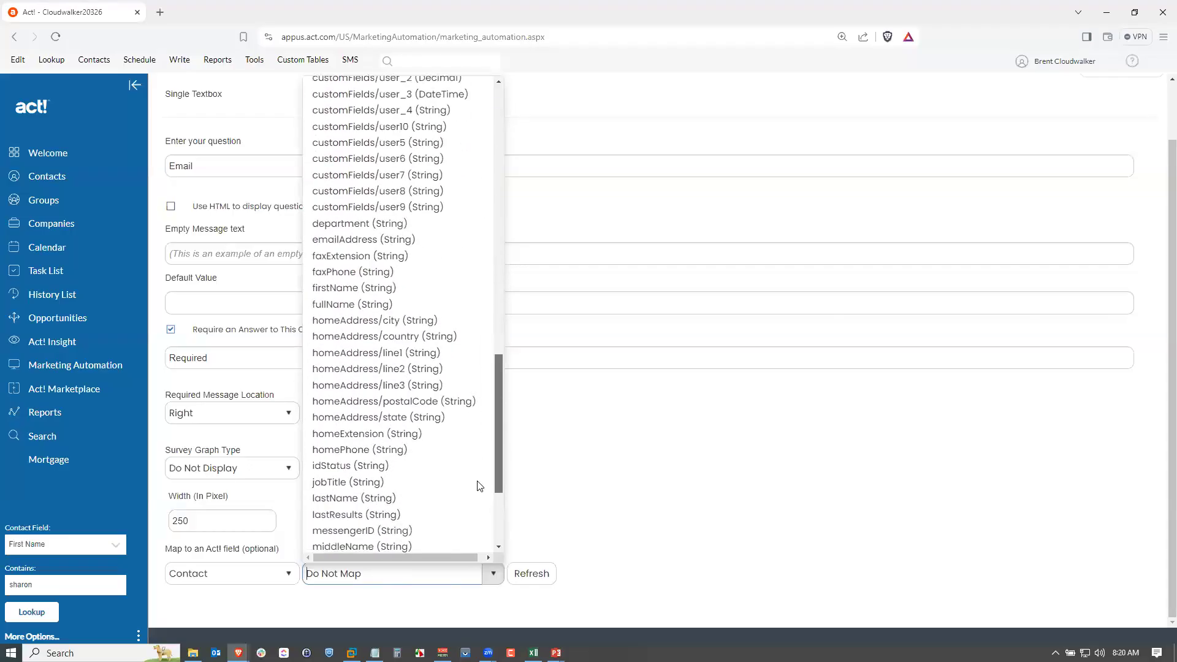
pyautogui.click(358, 241)
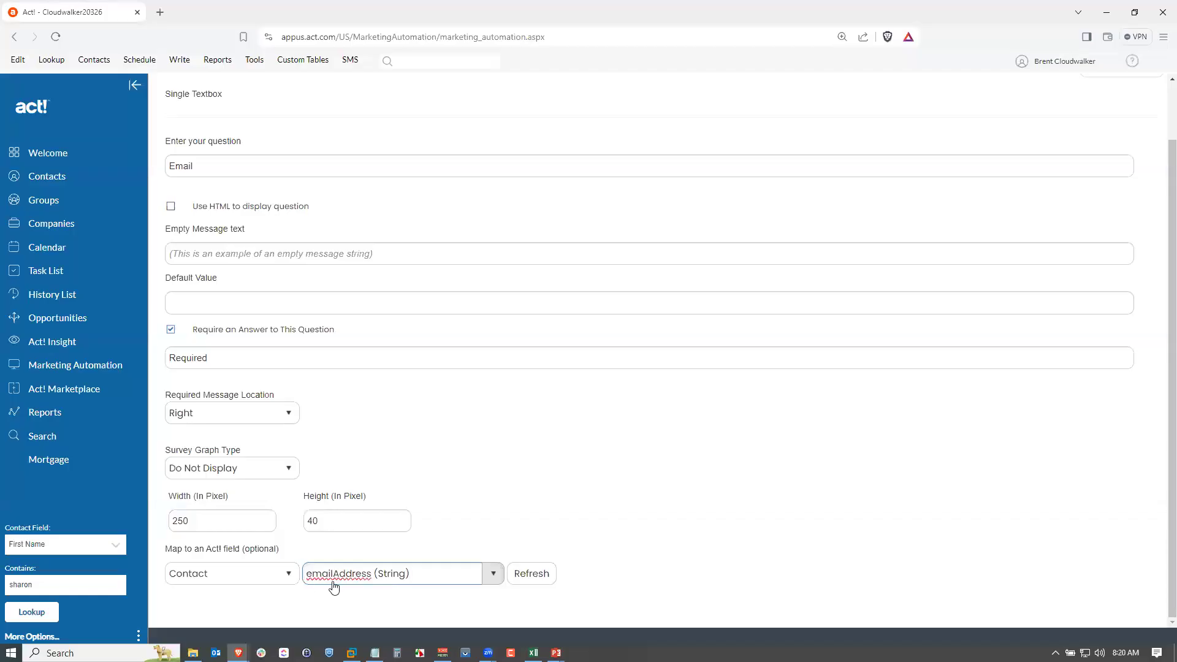
pyautogui.scroll(2, 1146, 368)
pyautogui.click(1116, 136)
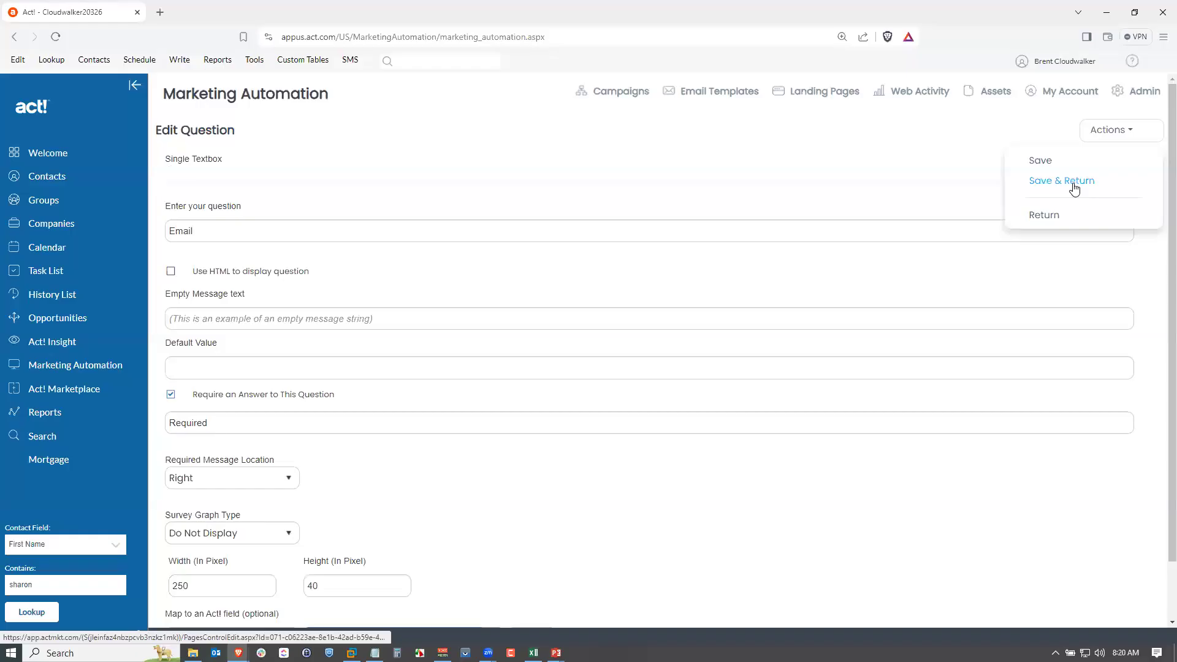
pyautogui.click(1074, 183)
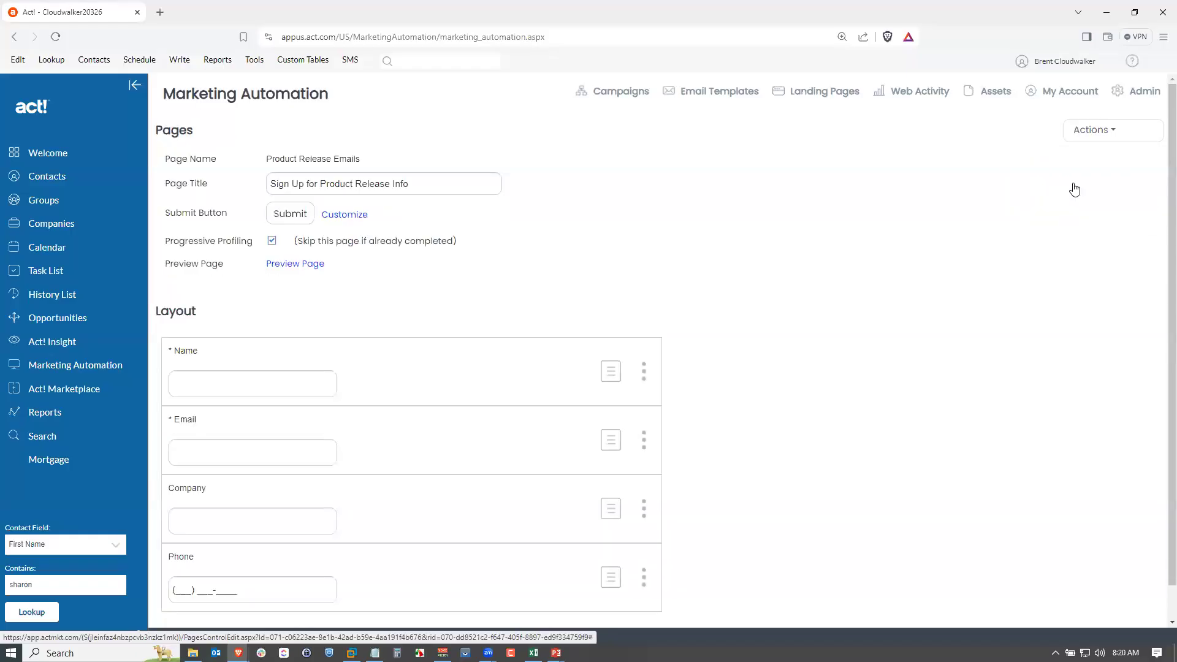
# Edit the Company question, map it to the contact company (String) field, and save the question.
pyautogui.click(644, 513)
pyautogui.click(667, 555)
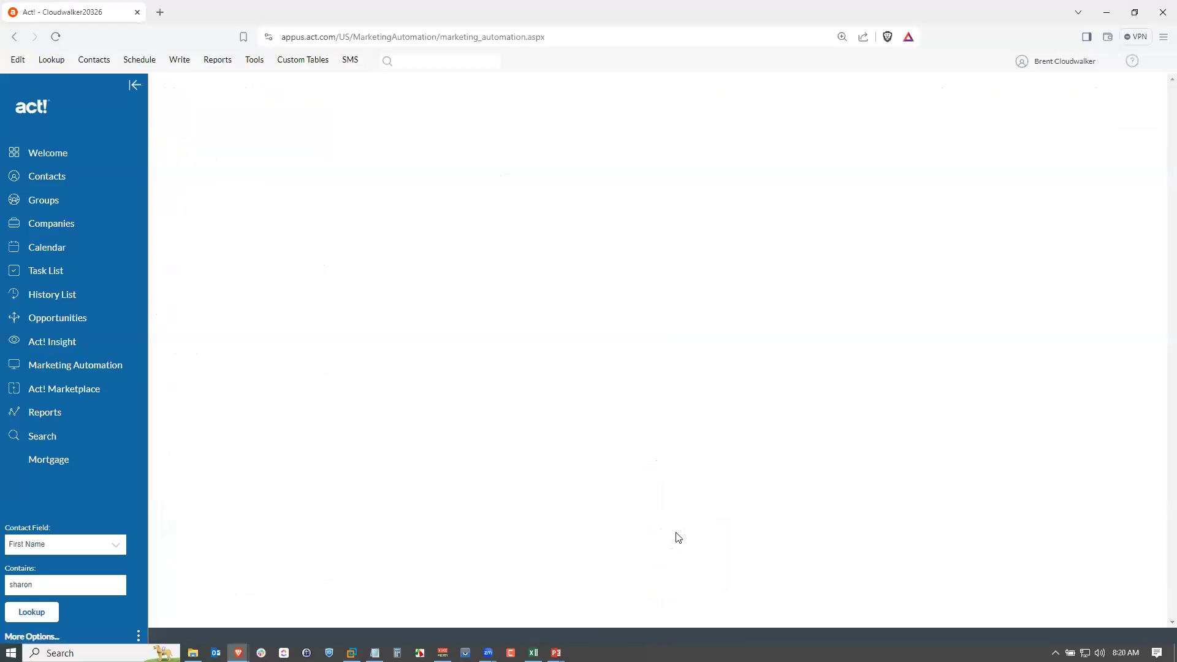
pyautogui.scroll(-2, 596, 536)
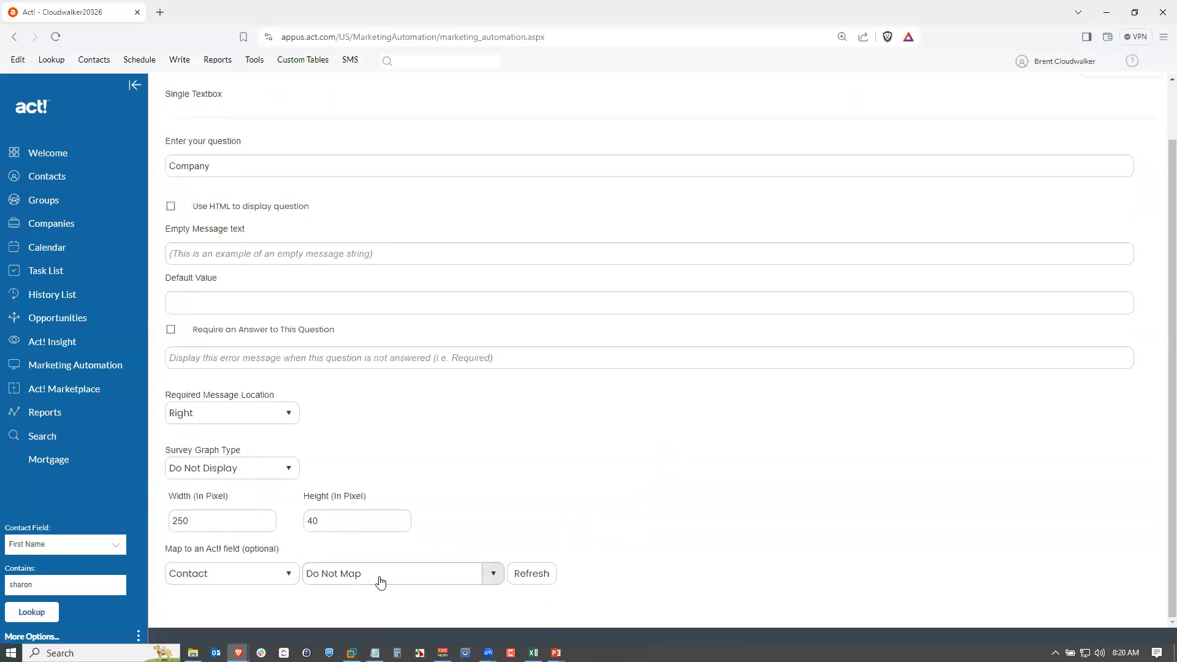
pyautogui.click(380, 582)
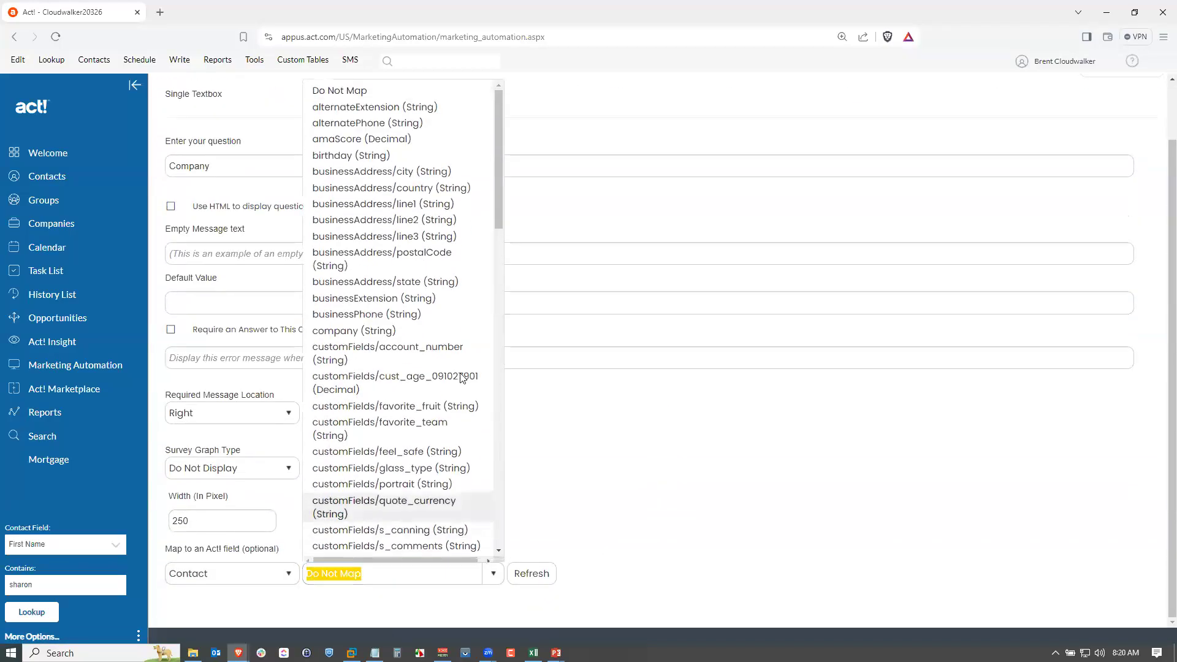
pyautogui.click(370, 332)
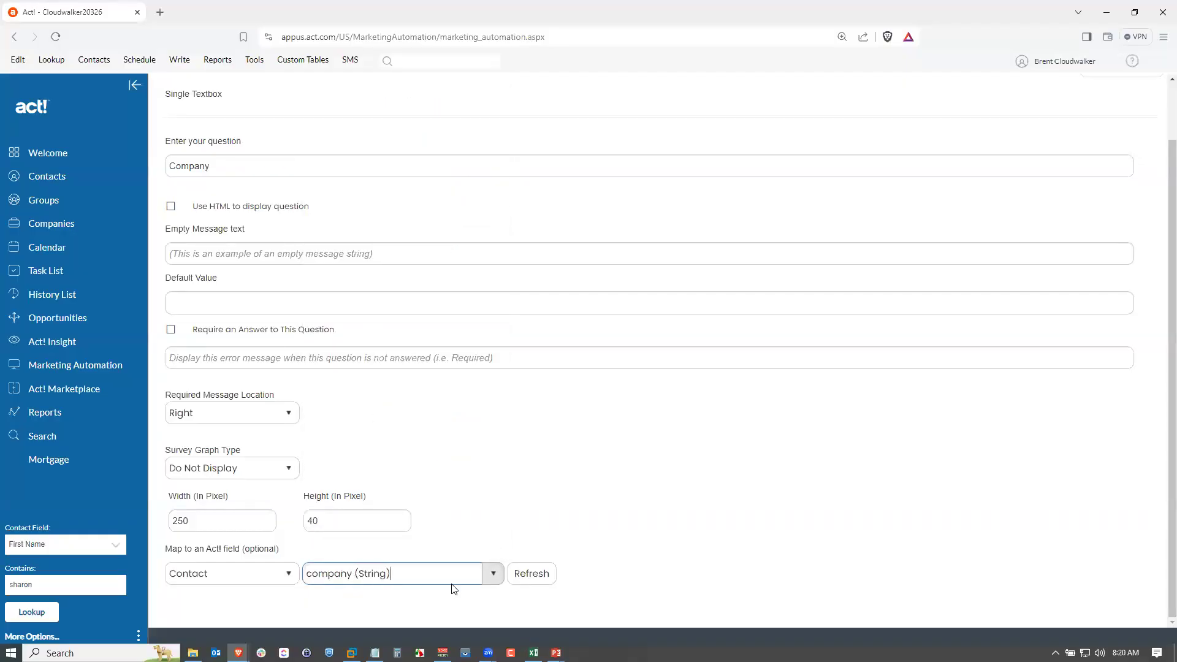
pyautogui.scroll(1, 1161, 119)
pyautogui.click(1120, 131)
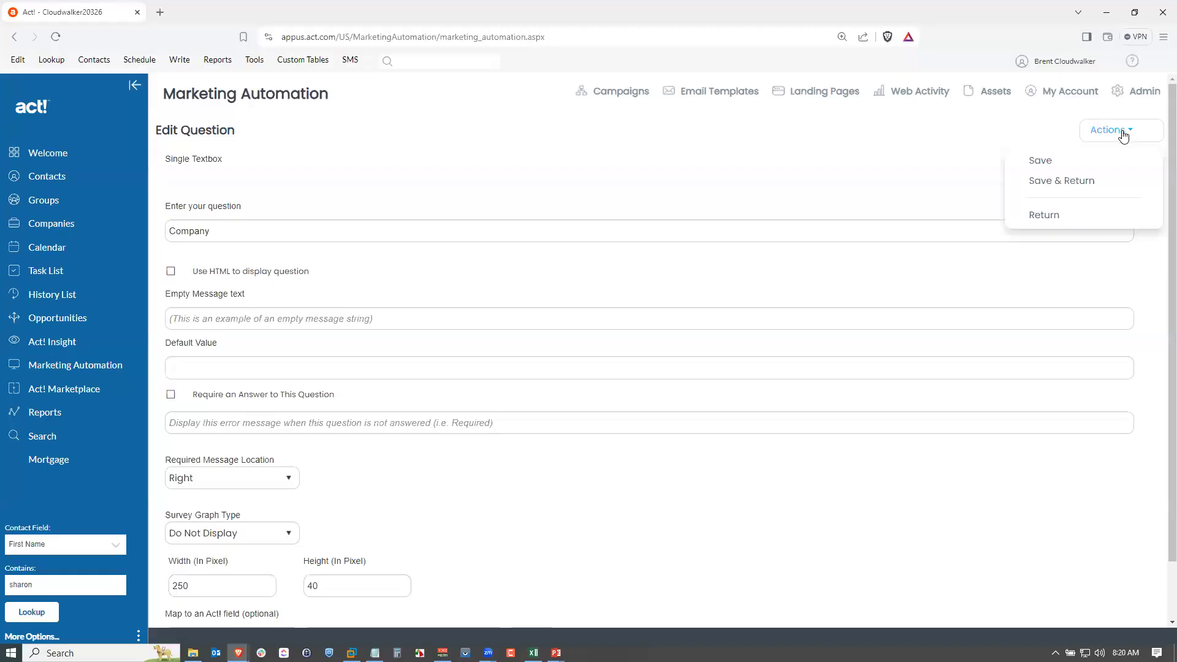
pyautogui.click(1074, 182)
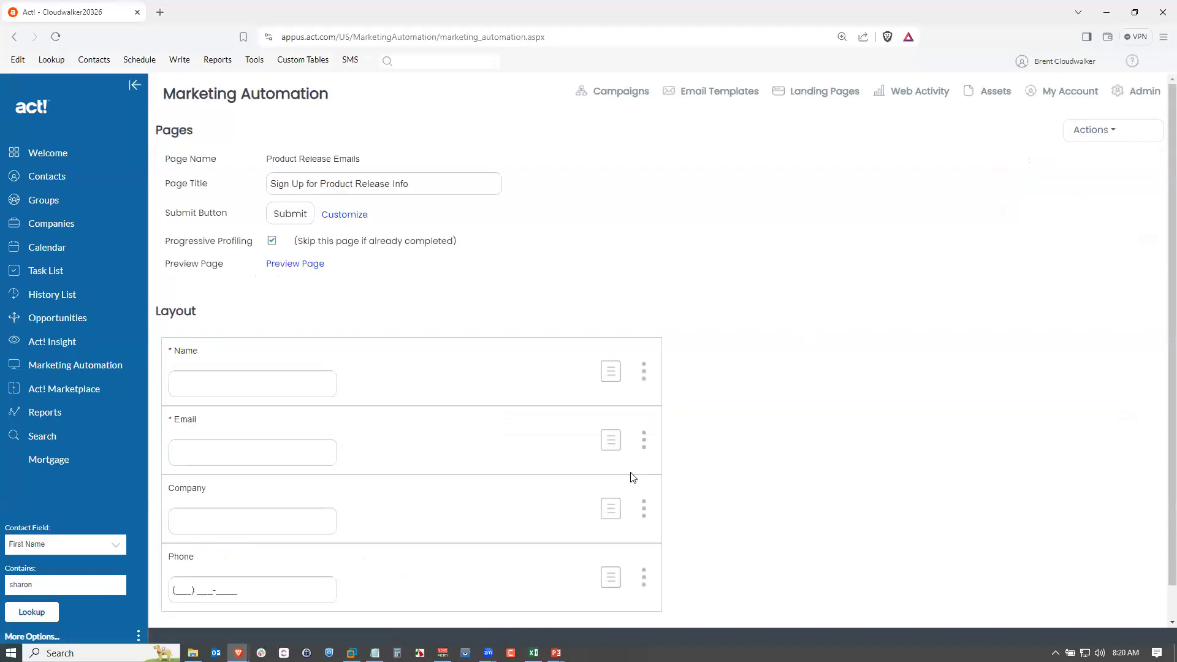
# Map the Phone question to businessPhone (String), rename the question Business Phone, and save it.
pyautogui.click(643, 542)
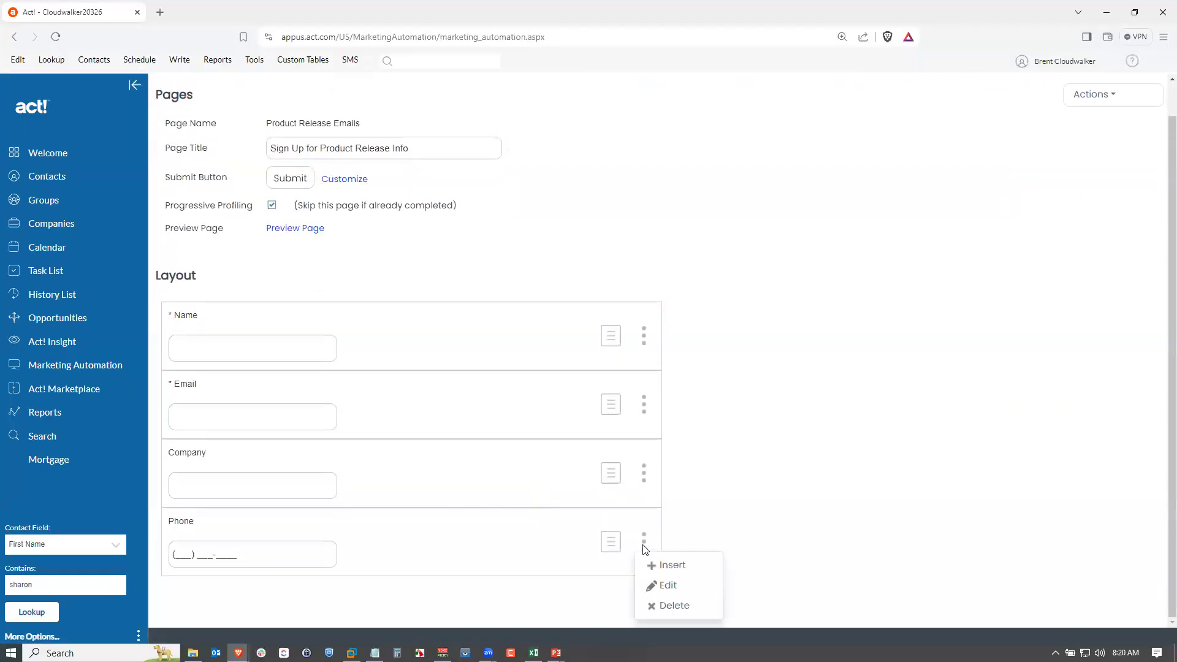
pyautogui.click(659, 585)
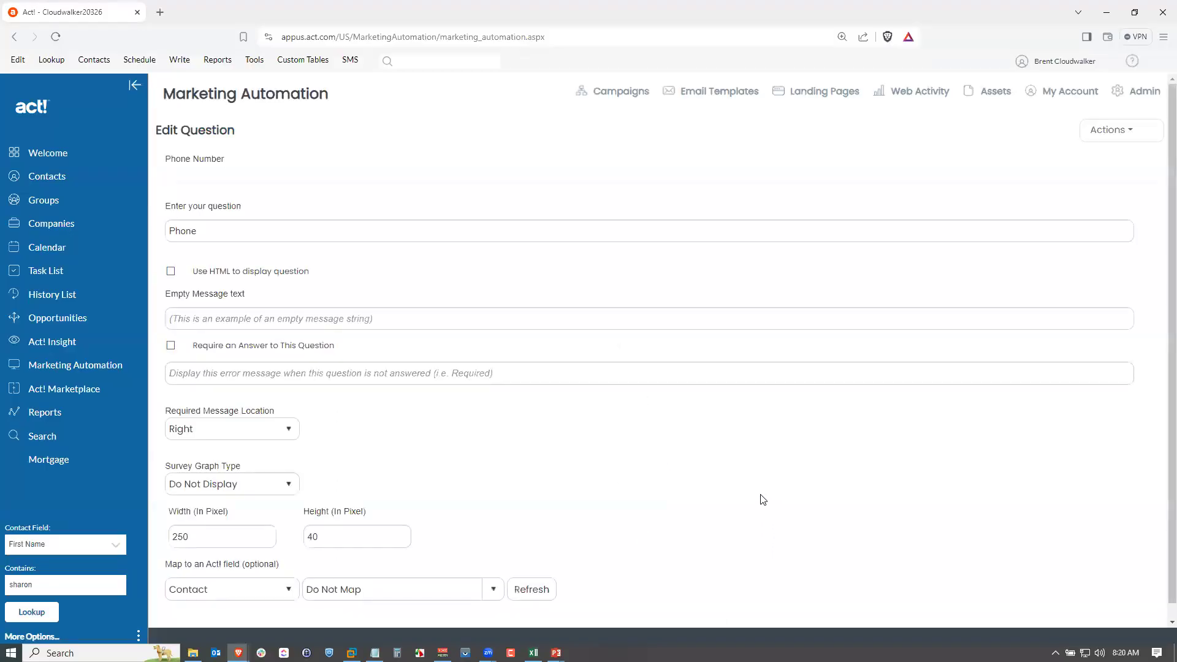
pyautogui.scroll(-1, 637, 472)
pyautogui.click(492, 574)
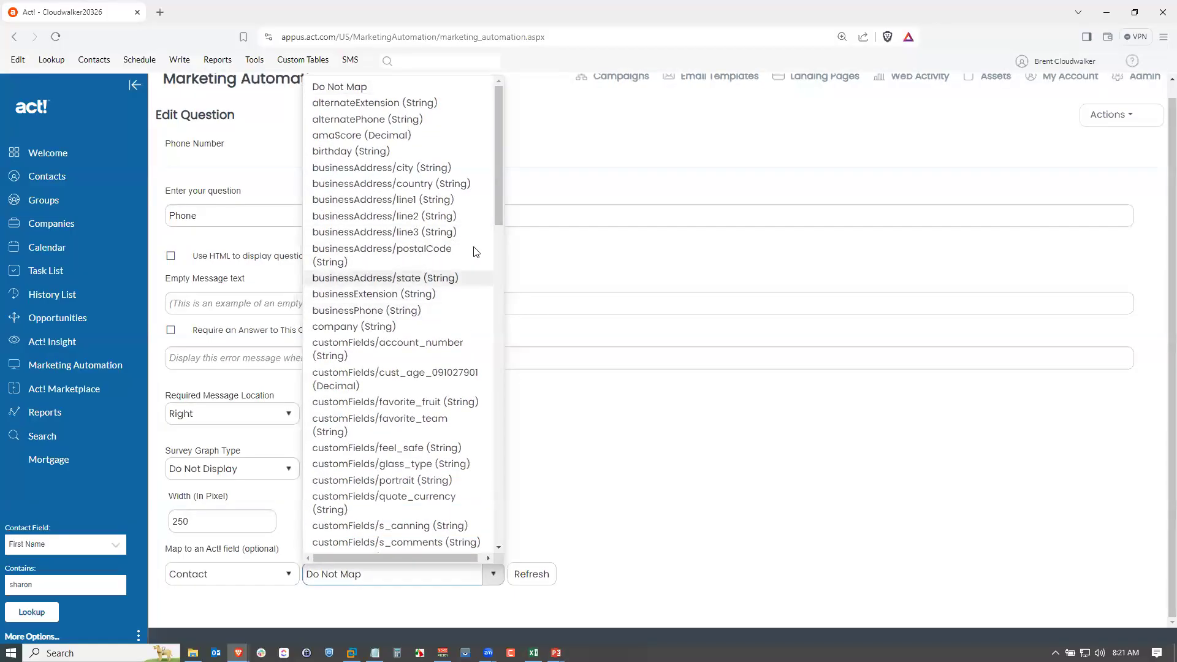
pyautogui.moveTo(498, 198); pyautogui.dragTo(491, 523)
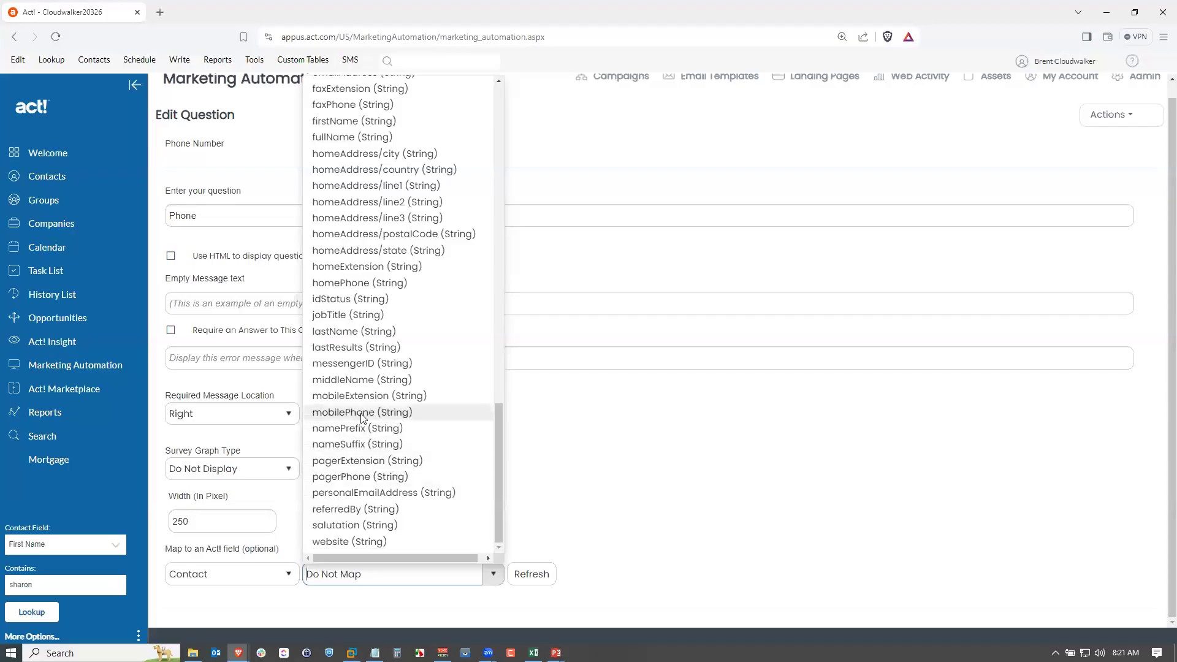
pyautogui.moveTo(497, 453); pyautogui.dragTo(522, 109)
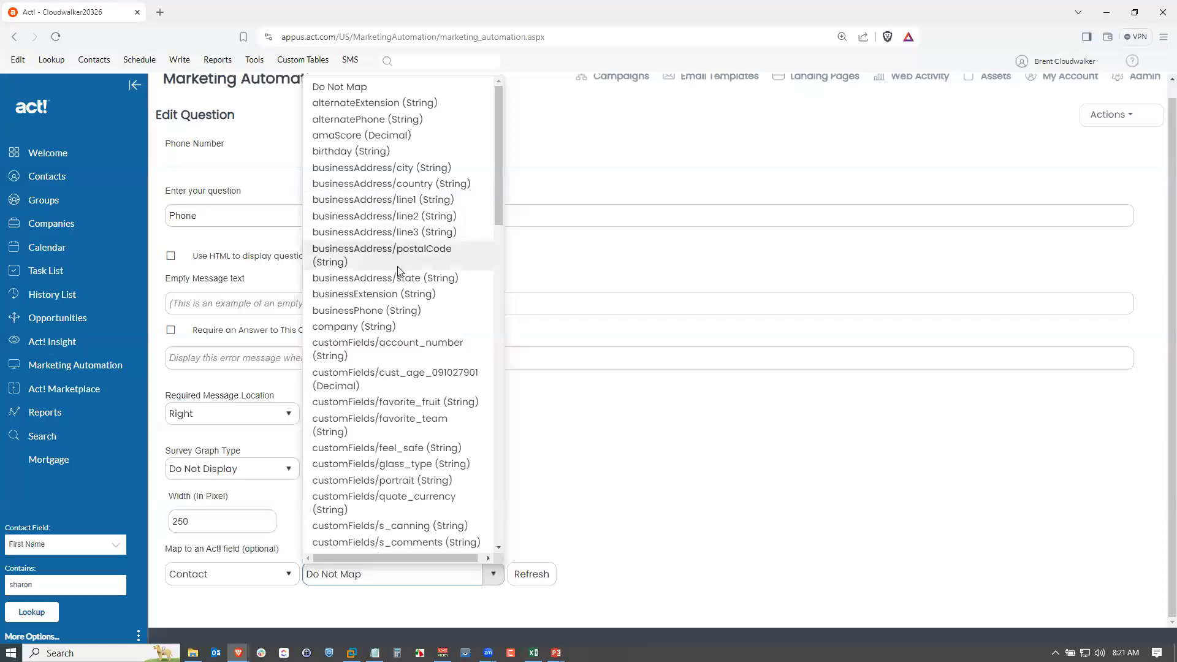
pyautogui.click(393, 310)
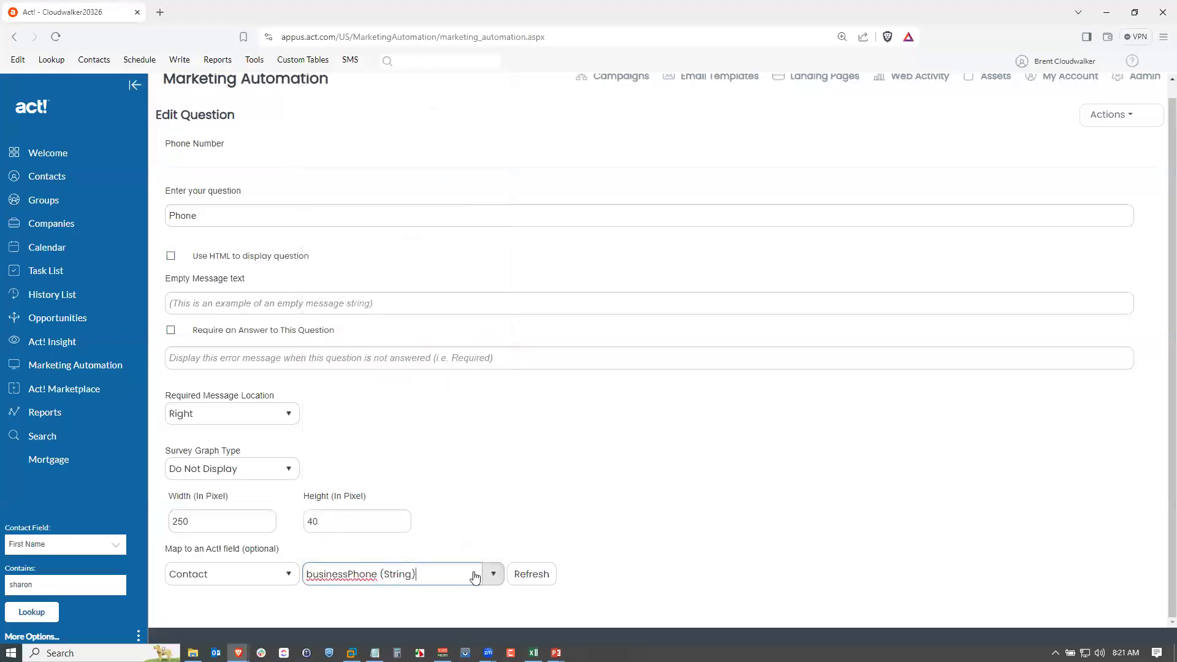
pyautogui.click(172, 218)
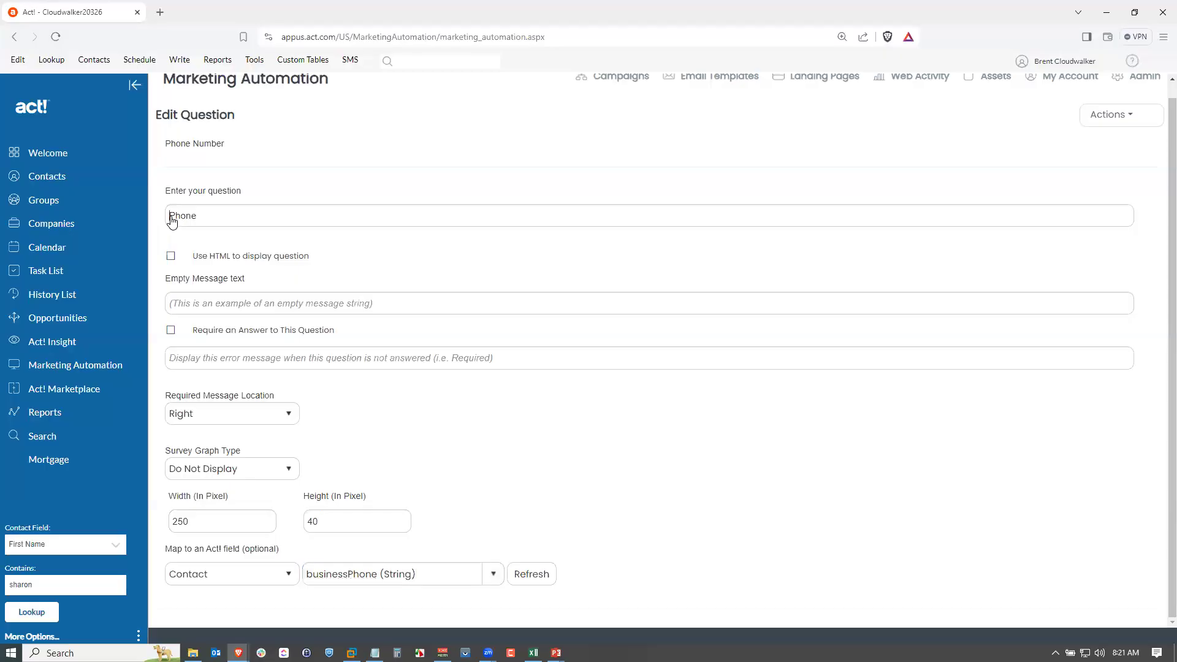
pyautogui.write('Business')
pyautogui.click(1111, 115)
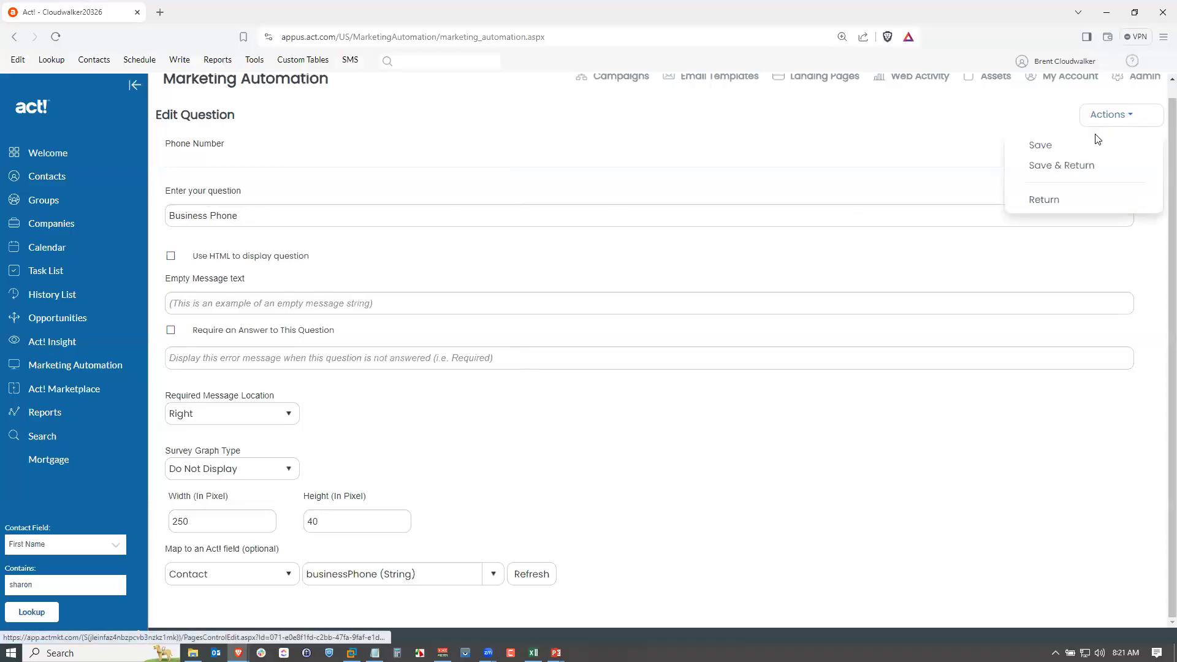
pyautogui.click(1072, 169)
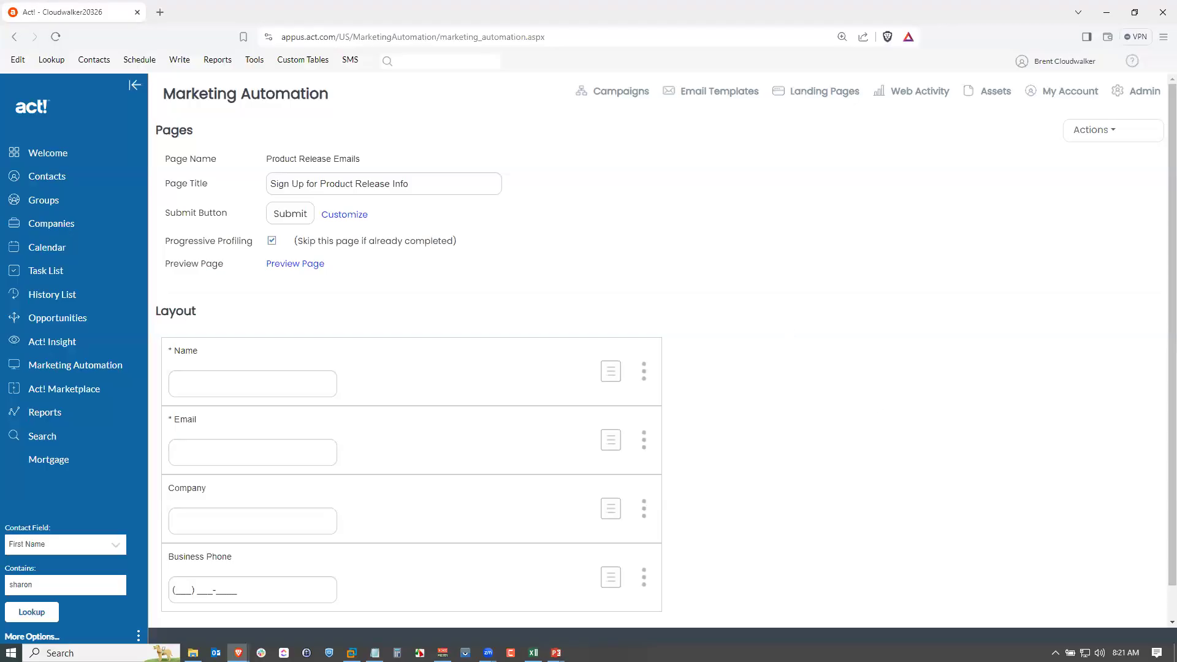
# Add a new Label control to the landing page form.
pyautogui.hotkey('alt', 'Tab')
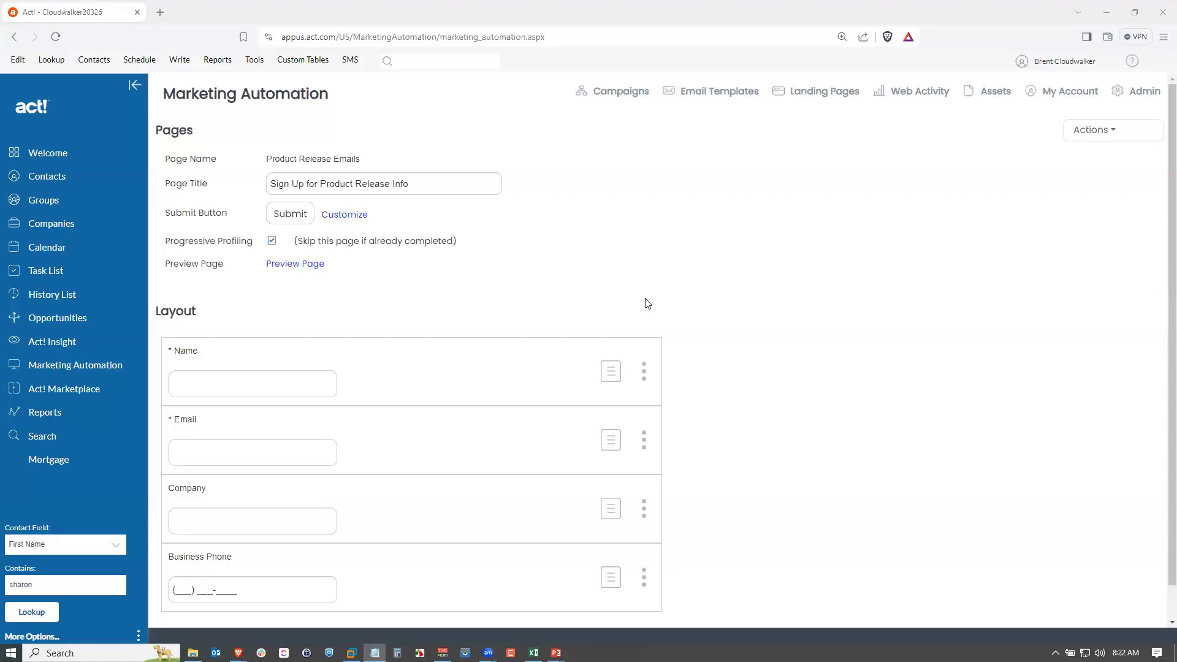
pyautogui.click(1099, 138)
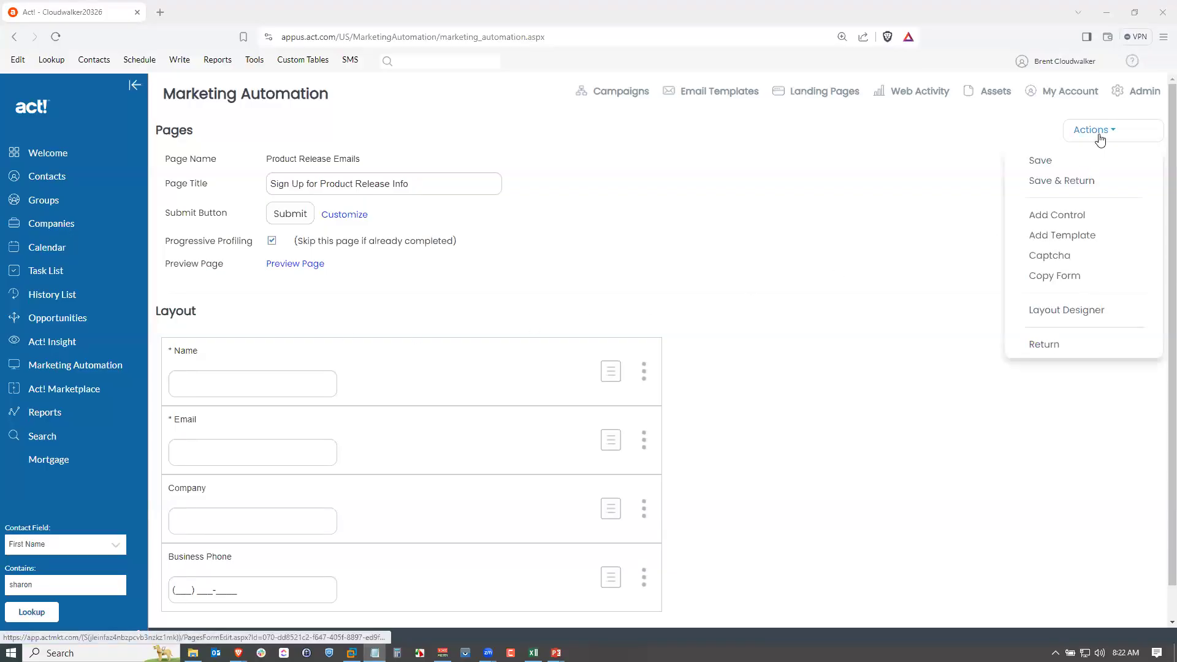
pyautogui.click(1037, 221)
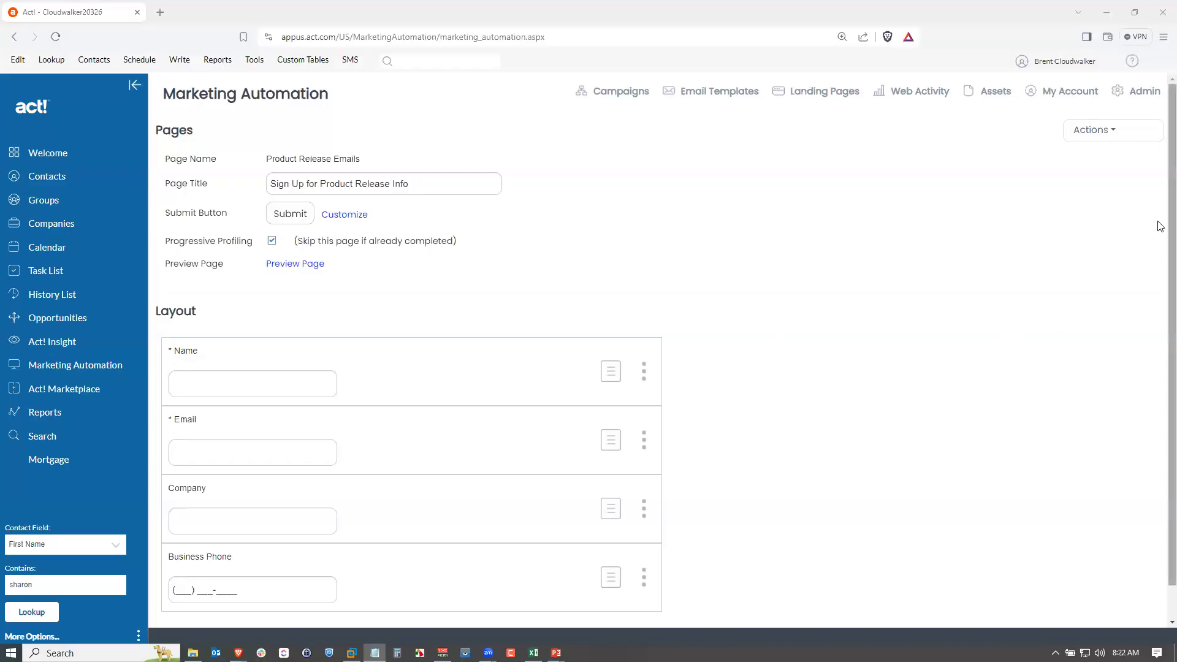
pyautogui.click(1102, 136)
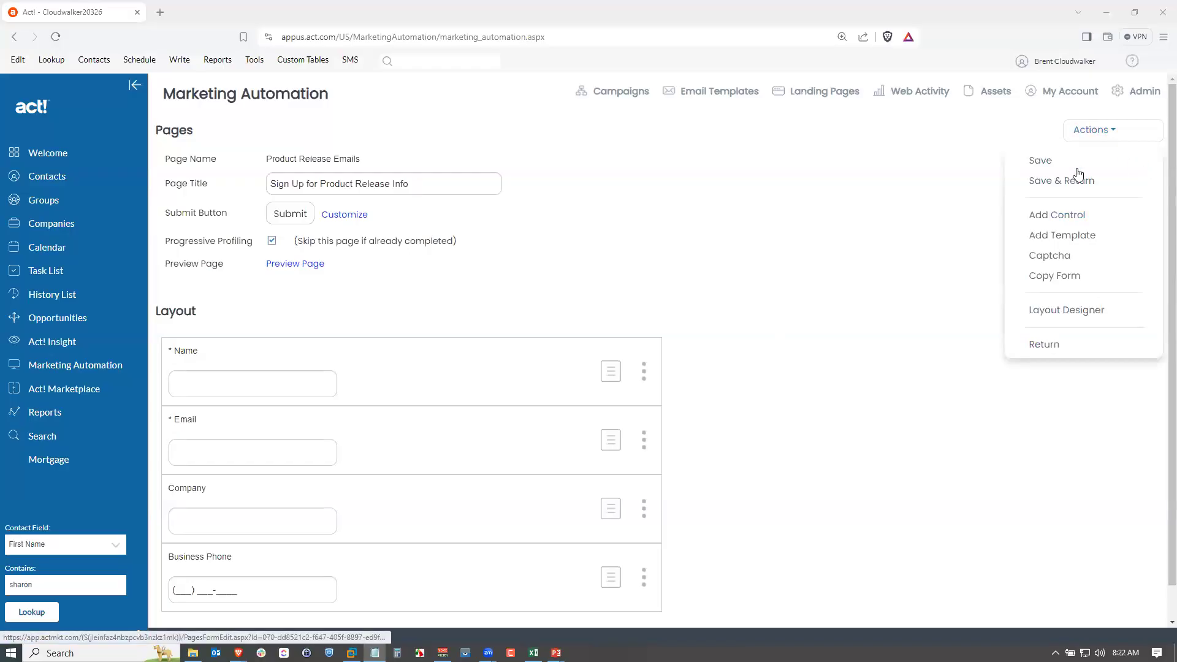
pyautogui.click(1065, 216)
pyautogui.click(765, 309)
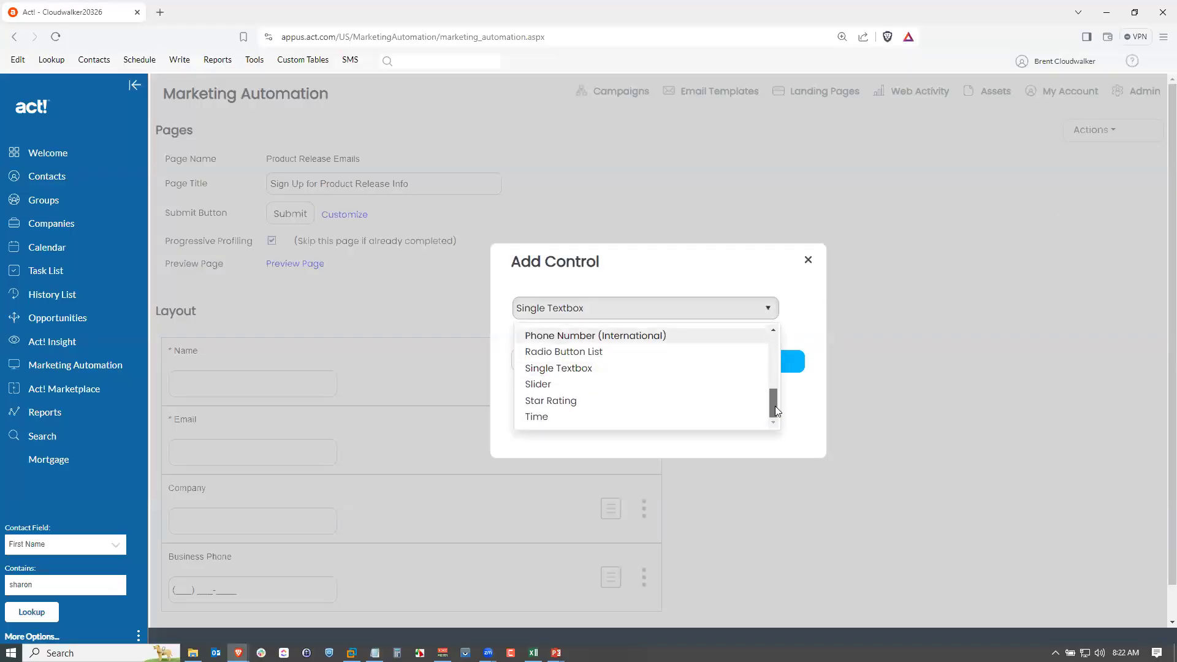
pyautogui.moveTo(775, 406)
pyautogui.mouseDown()
pyautogui.moveTo(776, 338)
pyautogui.moveTo(775, 384)
pyautogui.mouseUp()
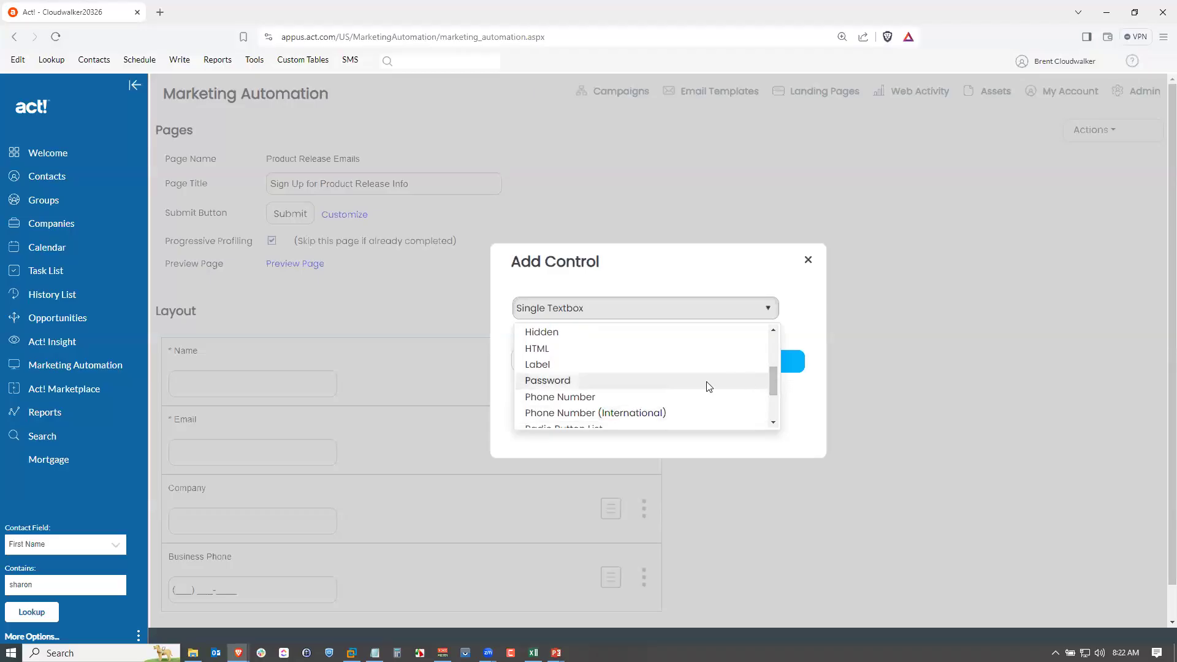
pyautogui.click(538, 365)
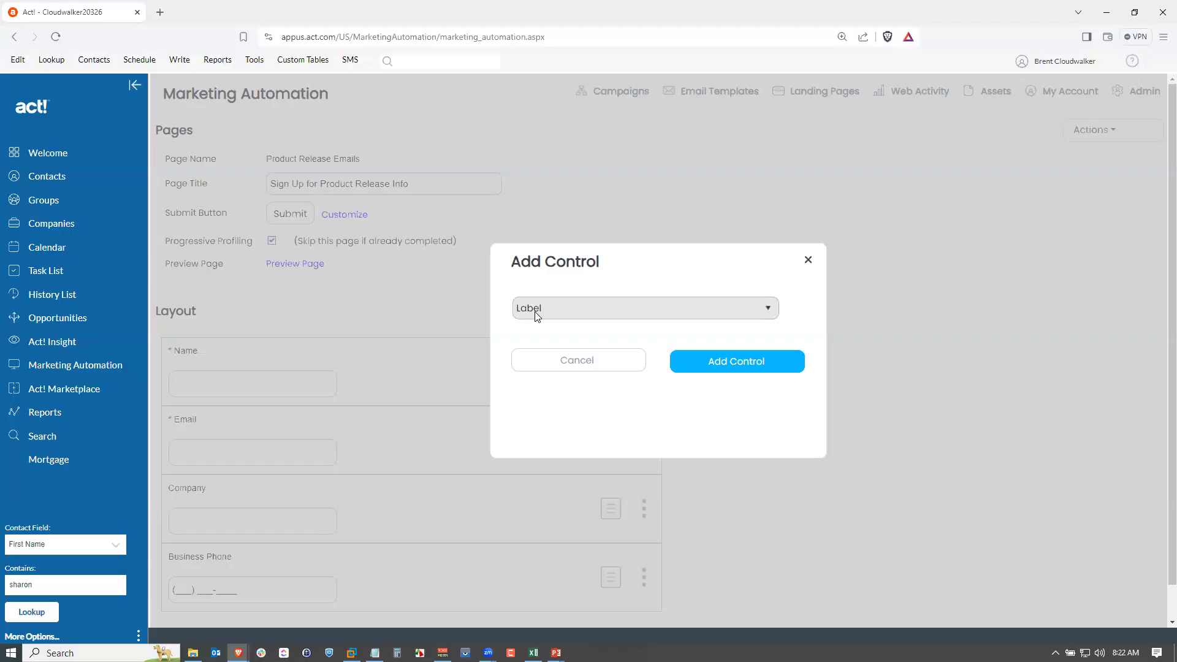
pyautogui.click(740, 366)
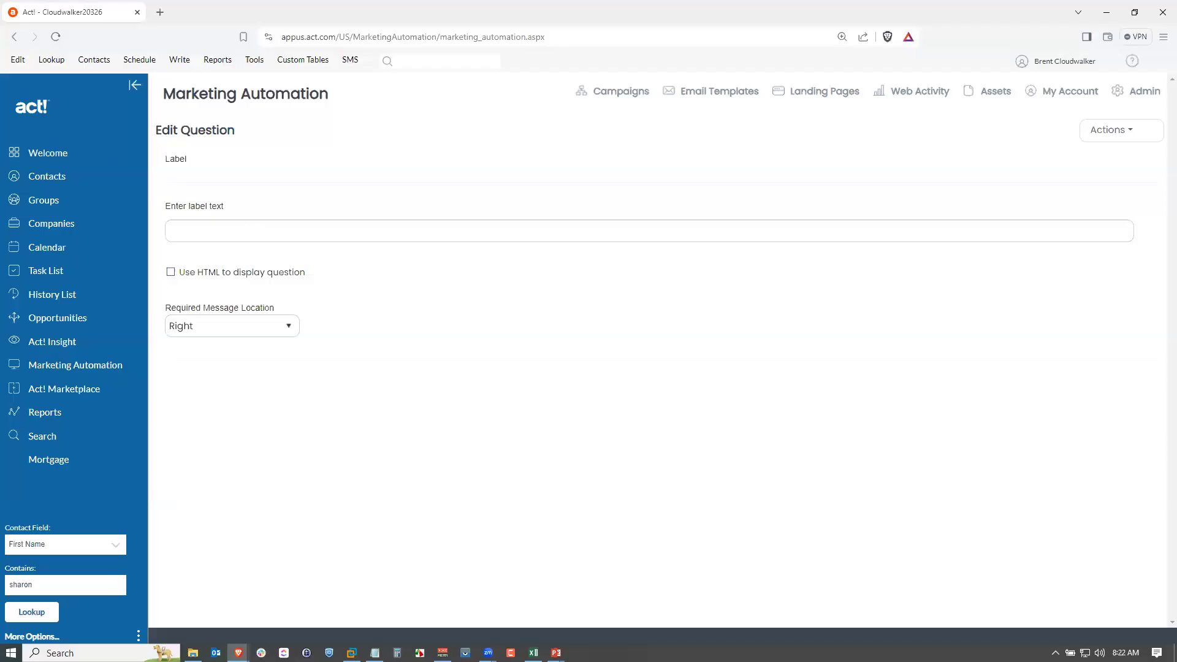
# Paste the label text "To receive emails about future product releases, submit the form below." and save the label.
pyautogui.hotkey('alt', 'Tab')
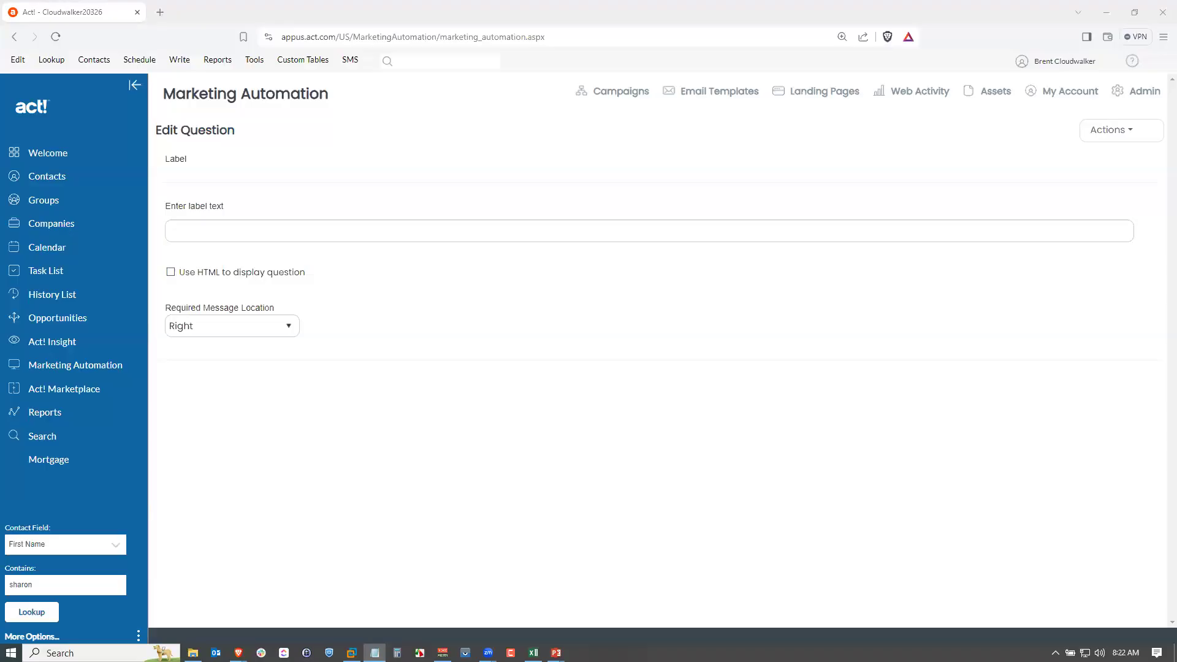
pyautogui.click(372, 236)
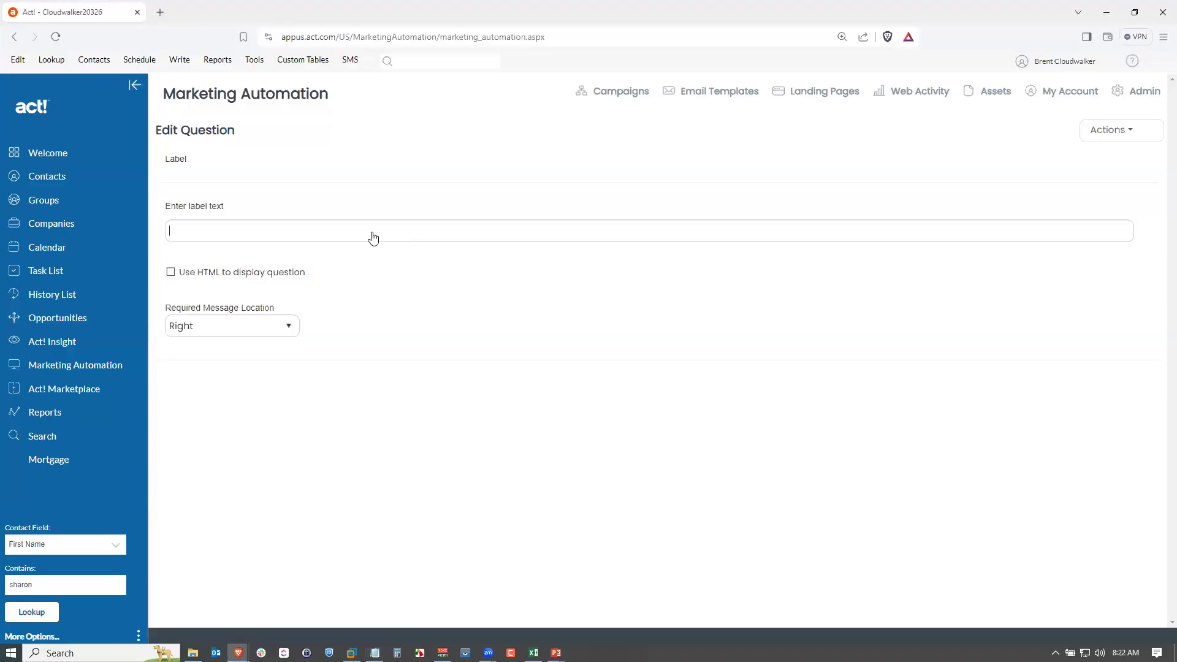
pyautogui.write('To receive emails about future product releases, submit the form below.')
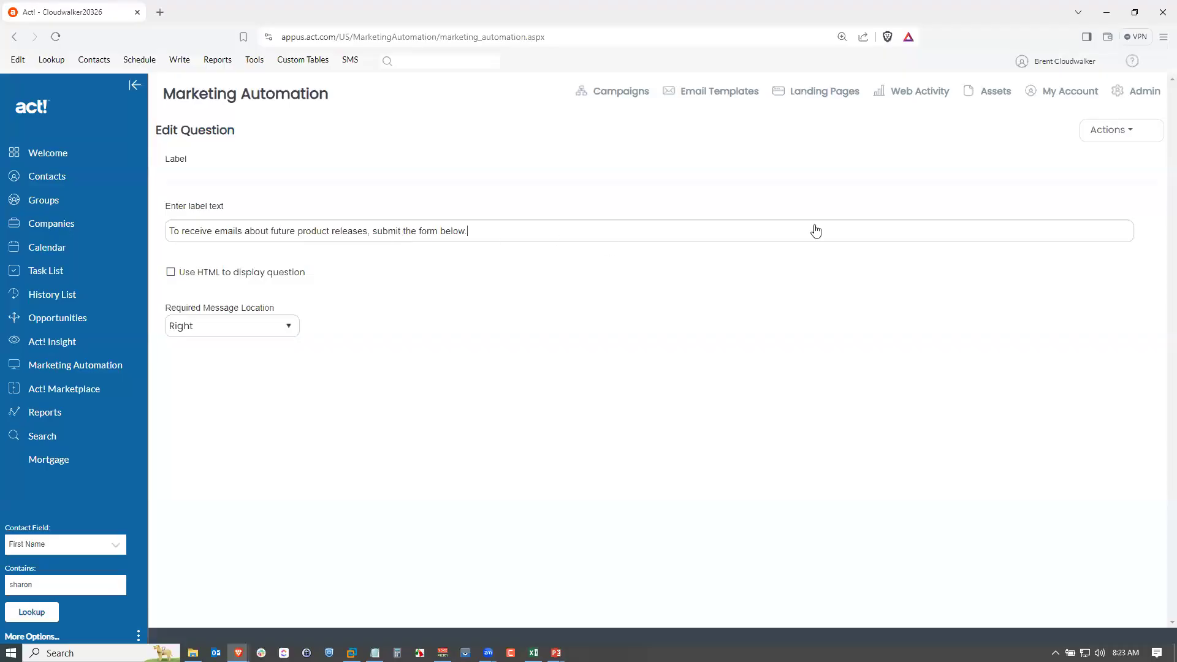
pyautogui.click(1094, 132)
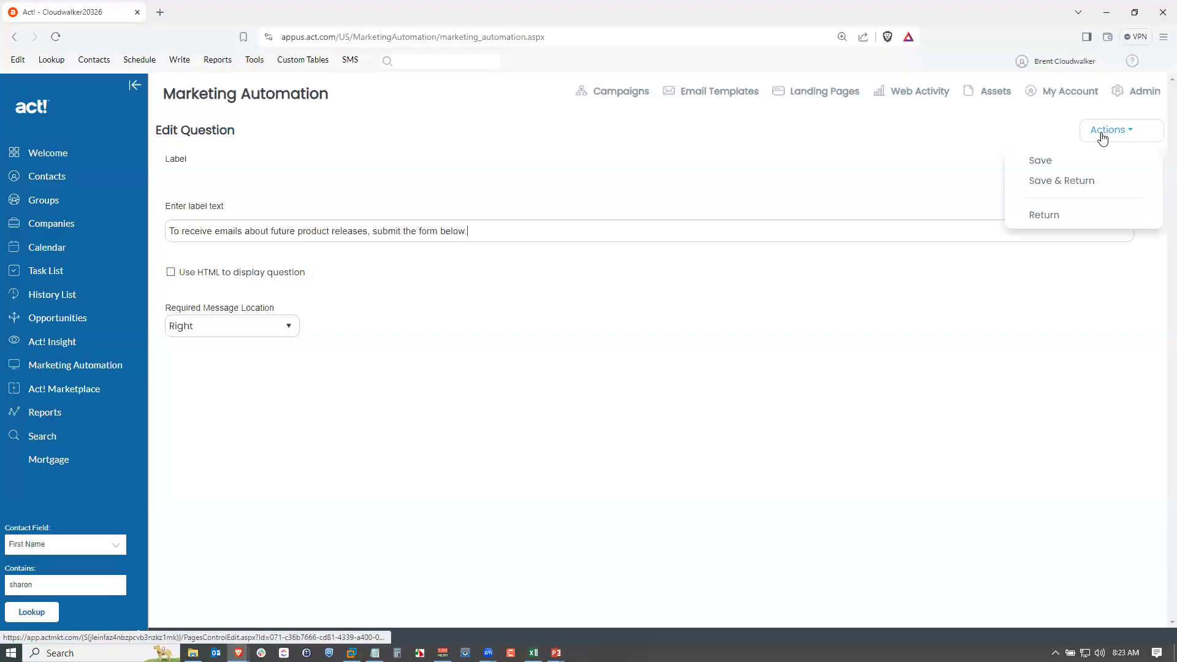
pyautogui.click(1078, 184)
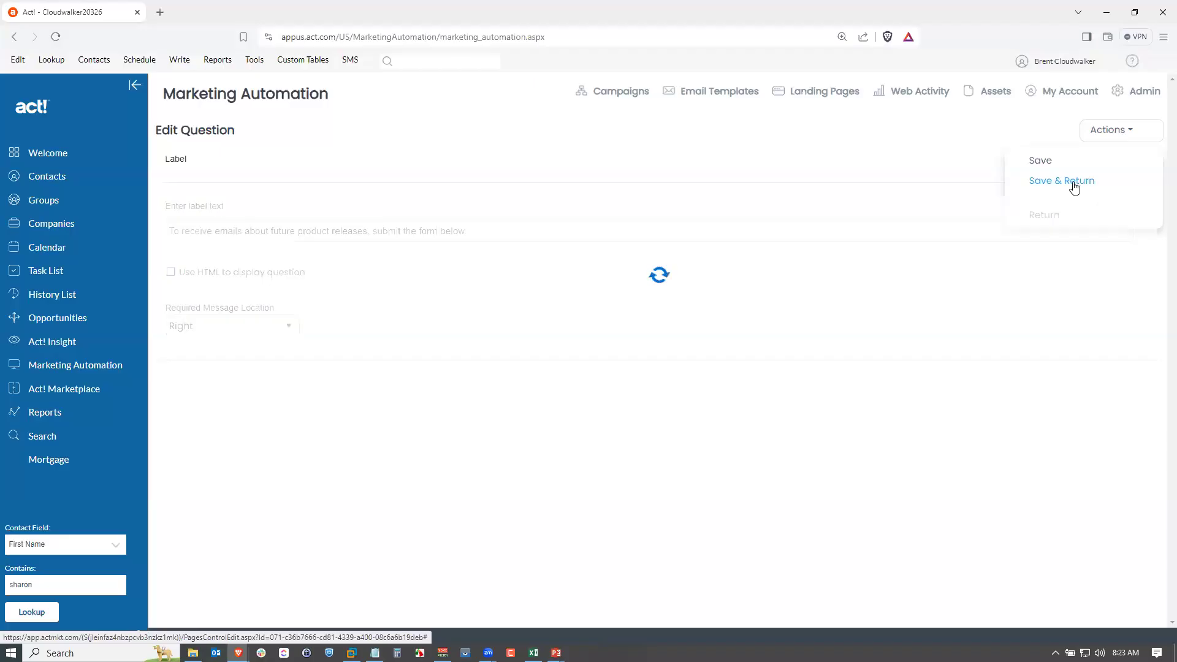
# Move the label control to the top of the form layout and save the landing page.
pyautogui.scroll(-2, 822, 343)
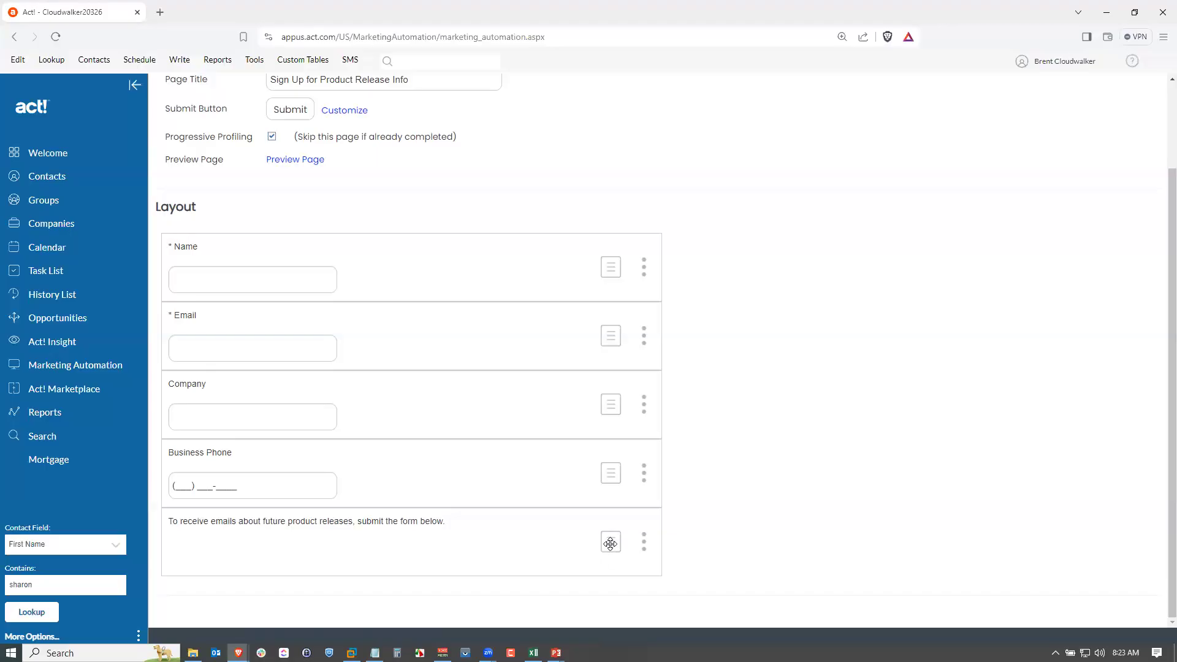
pyautogui.moveTo(611, 543); pyautogui.dragTo(611, 352)
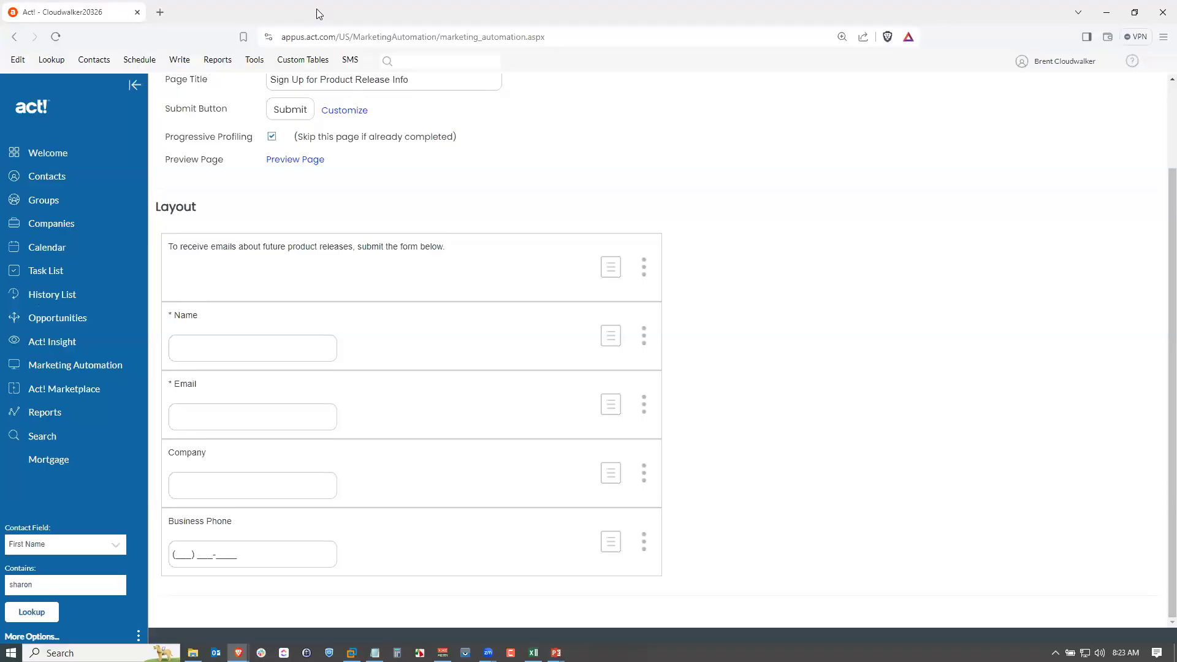
pyautogui.scroll(3, 1143, 163)
pyautogui.click(1097, 130)
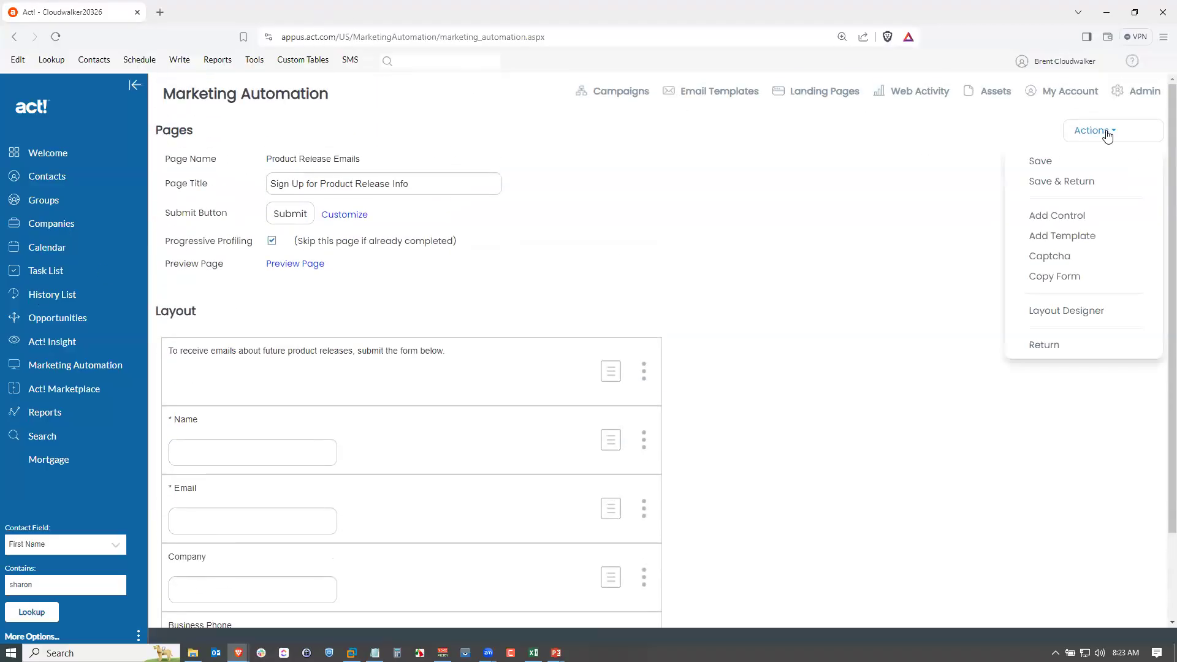
pyautogui.click(1078, 182)
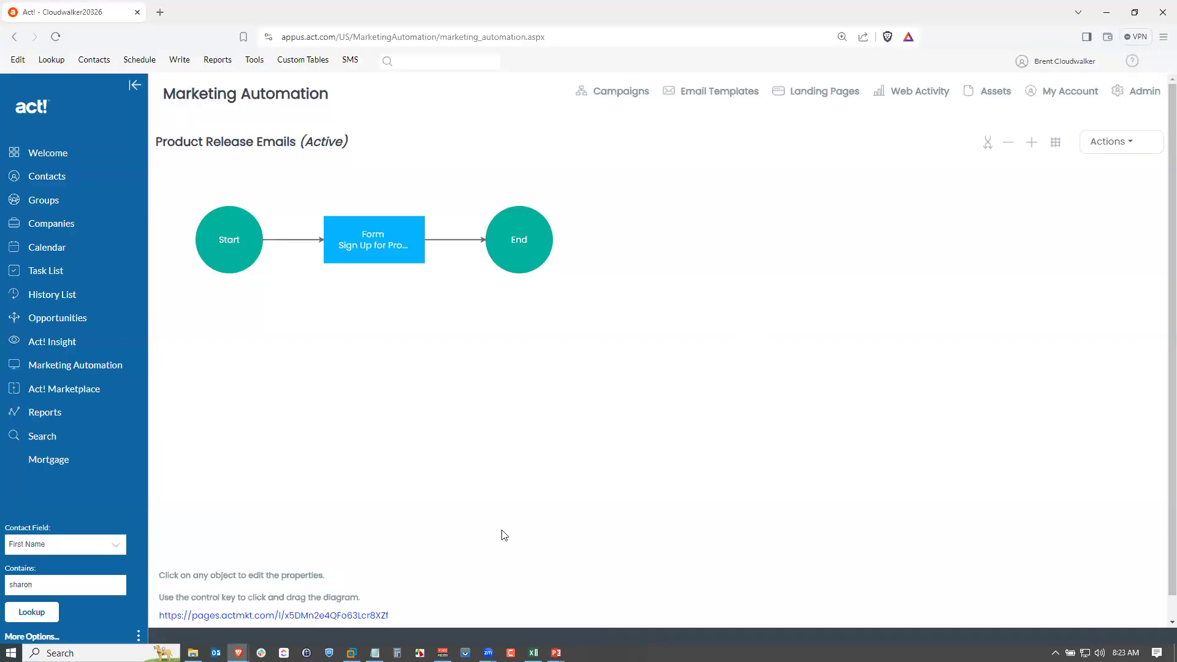
# Open the landing page's public URL to preview the form, then close the preview tab.
pyautogui.click(230, 616)
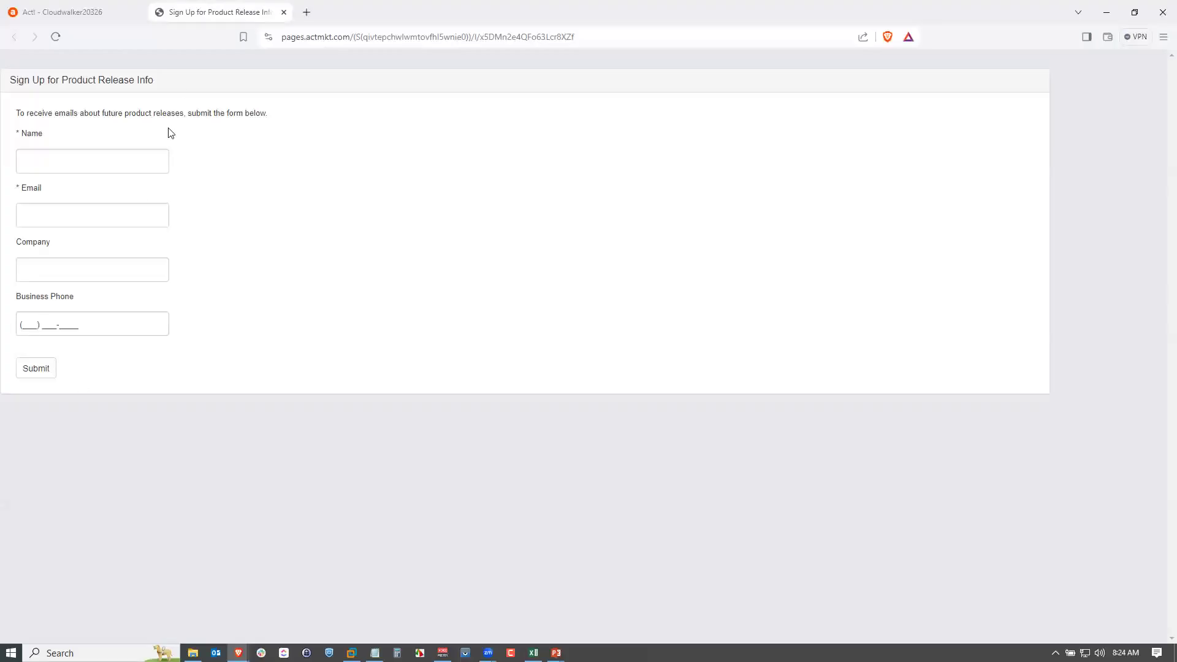
pyautogui.click(283, 12)
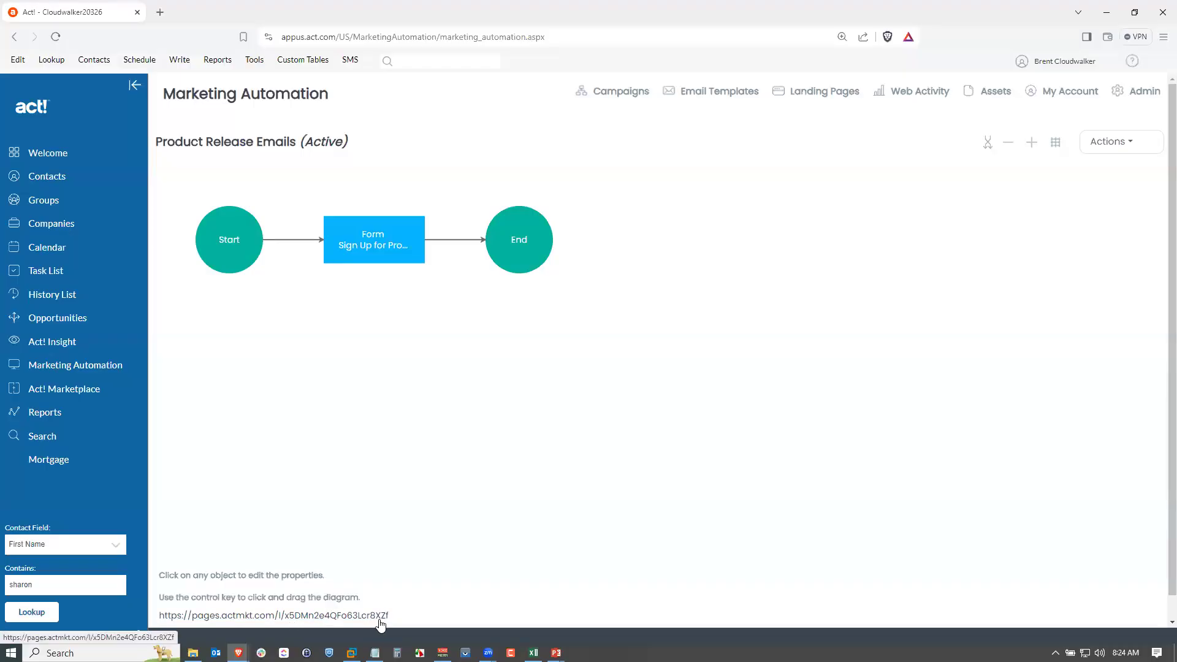
# Open the page properties and change the page URL to augustrelease.
pyautogui.click(1114, 148)
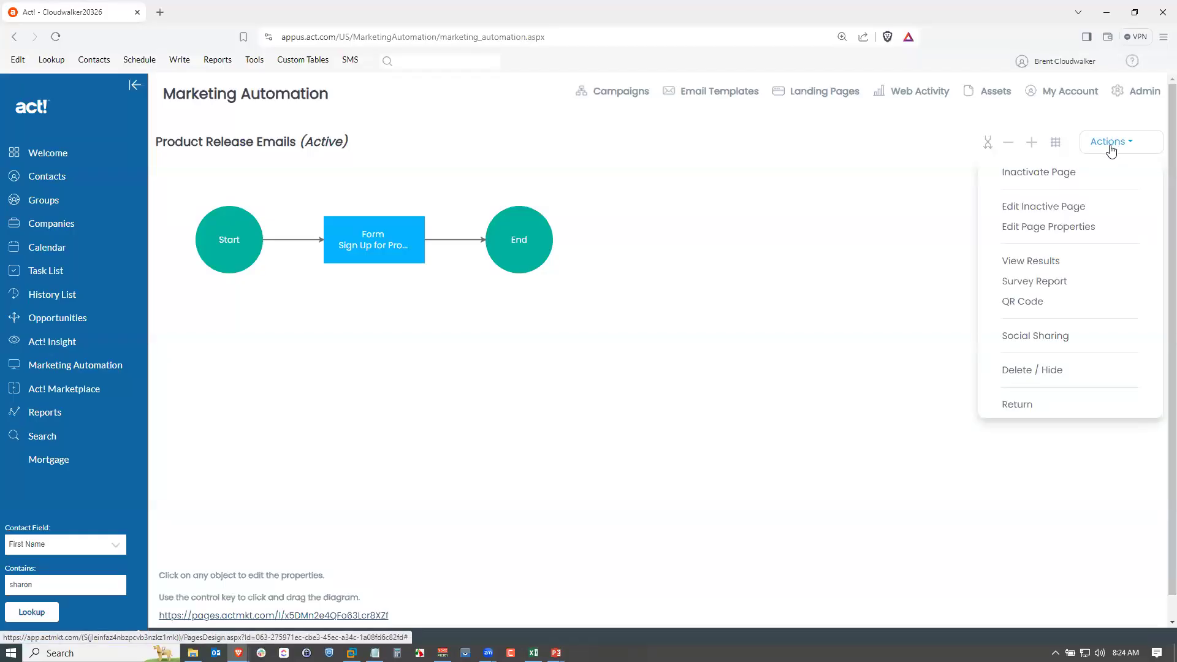
pyautogui.click(1079, 230)
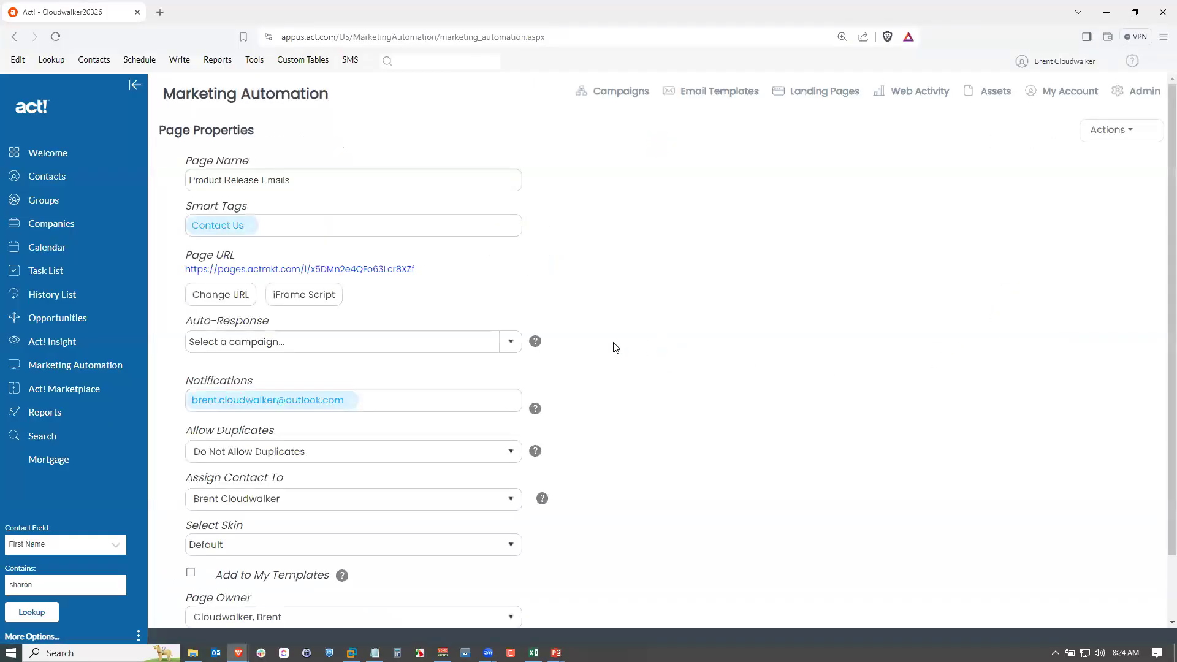
pyautogui.click(221, 295)
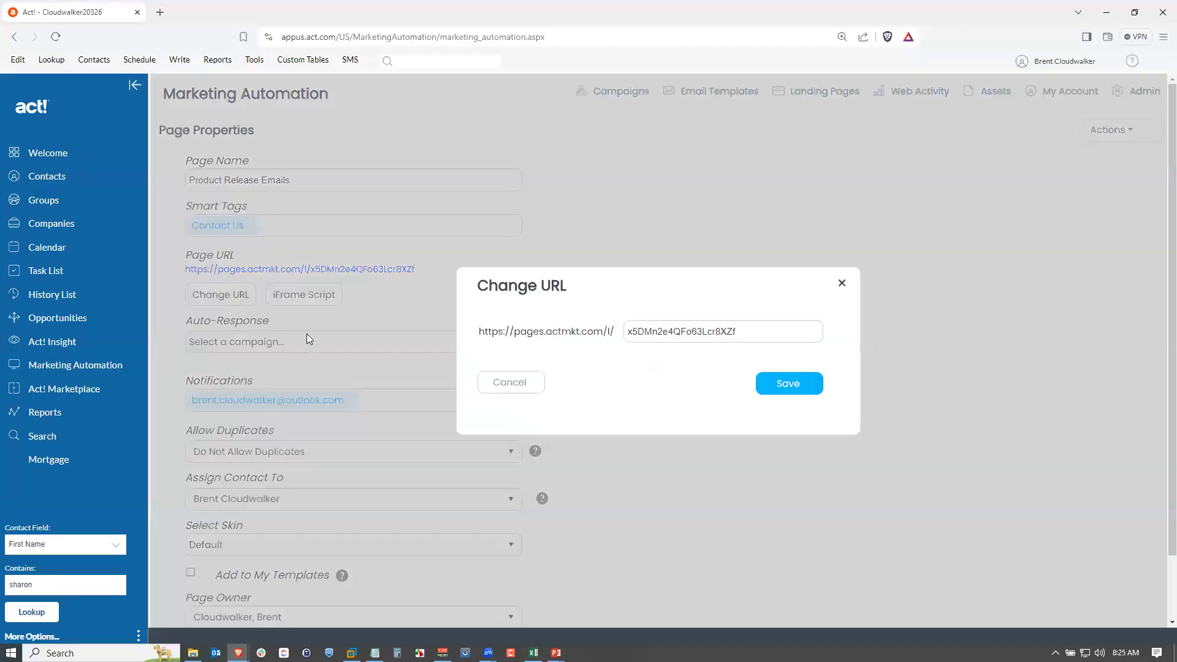
pyautogui.moveTo(739, 331); pyautogui.dragTo(592, 336)
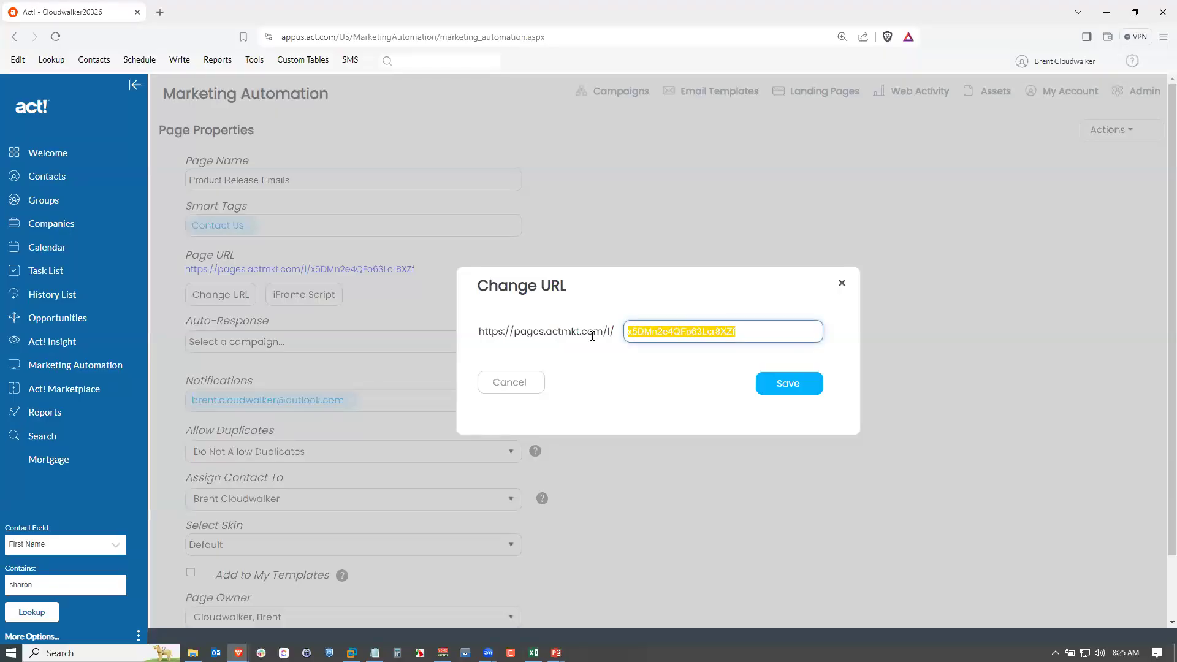
pyautogui.write('aug')
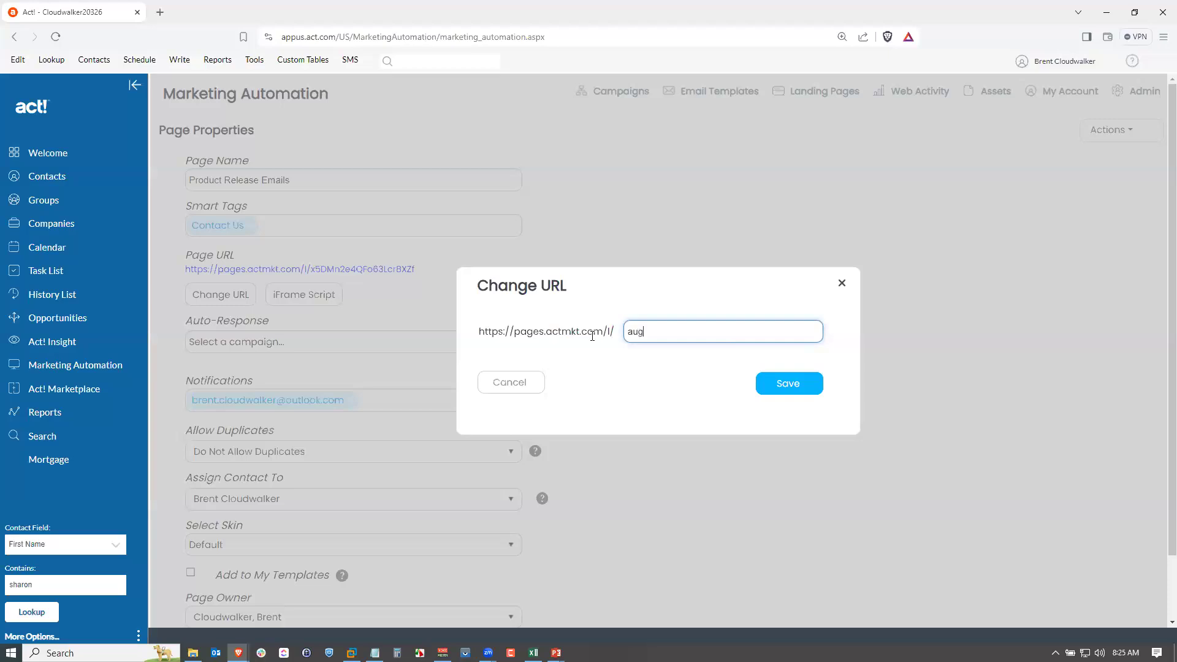
pyautogui.write('ustrelease')
pyautogui.click(771, 384)
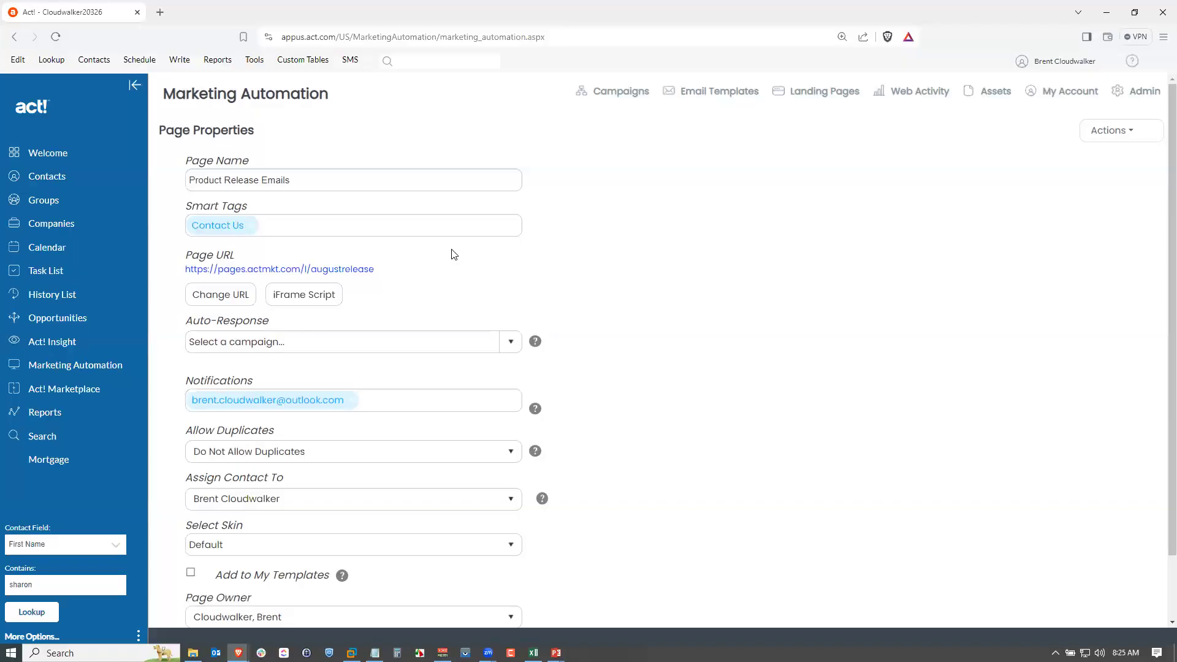
# View the page's iFrame embed script, close it, and save the page properties.
pyautogui.click(303, 299)
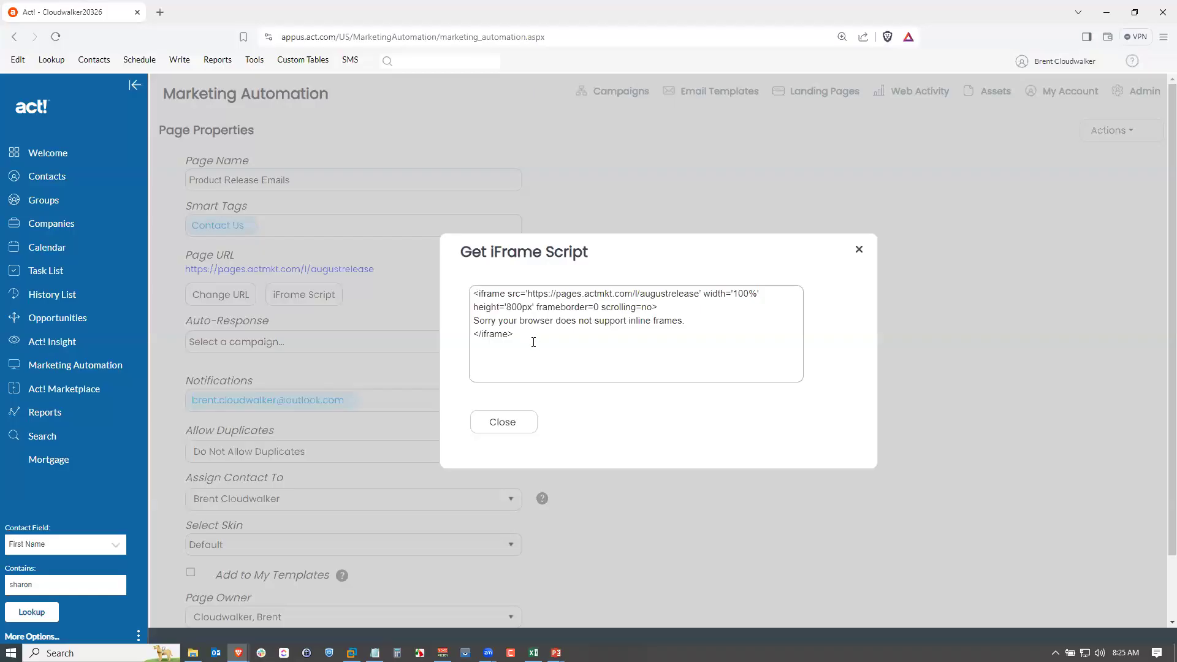
pyautogui.click(516, 333)
pyautogui.click(540, 336)
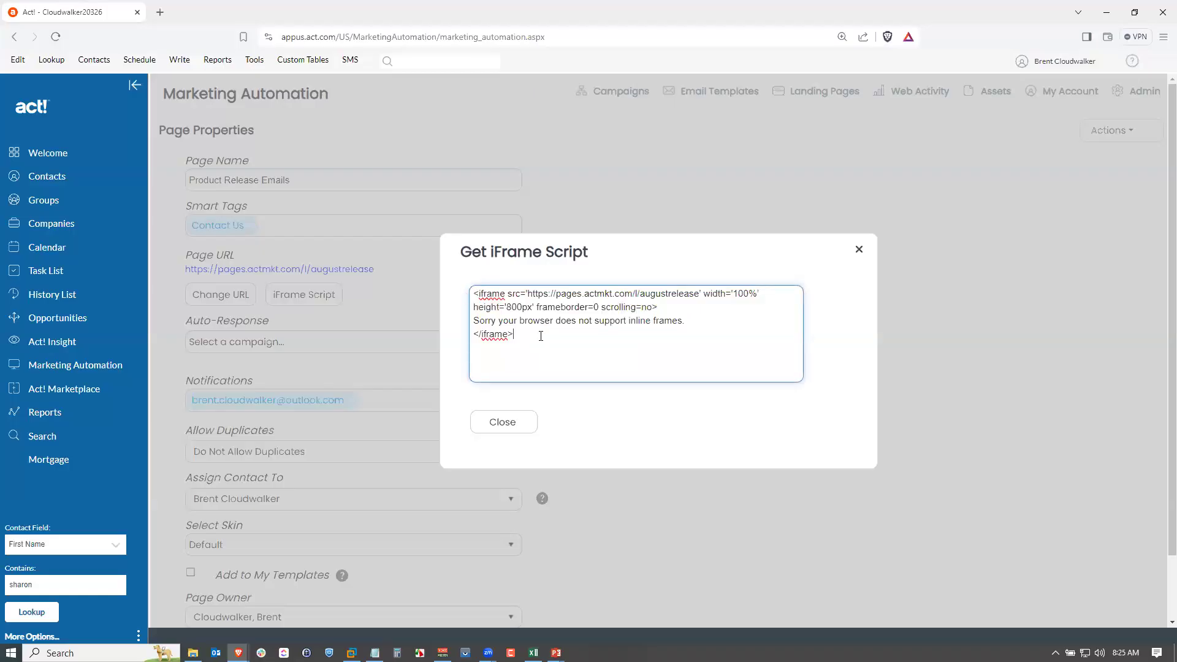
pyautogui.click(519, 424)
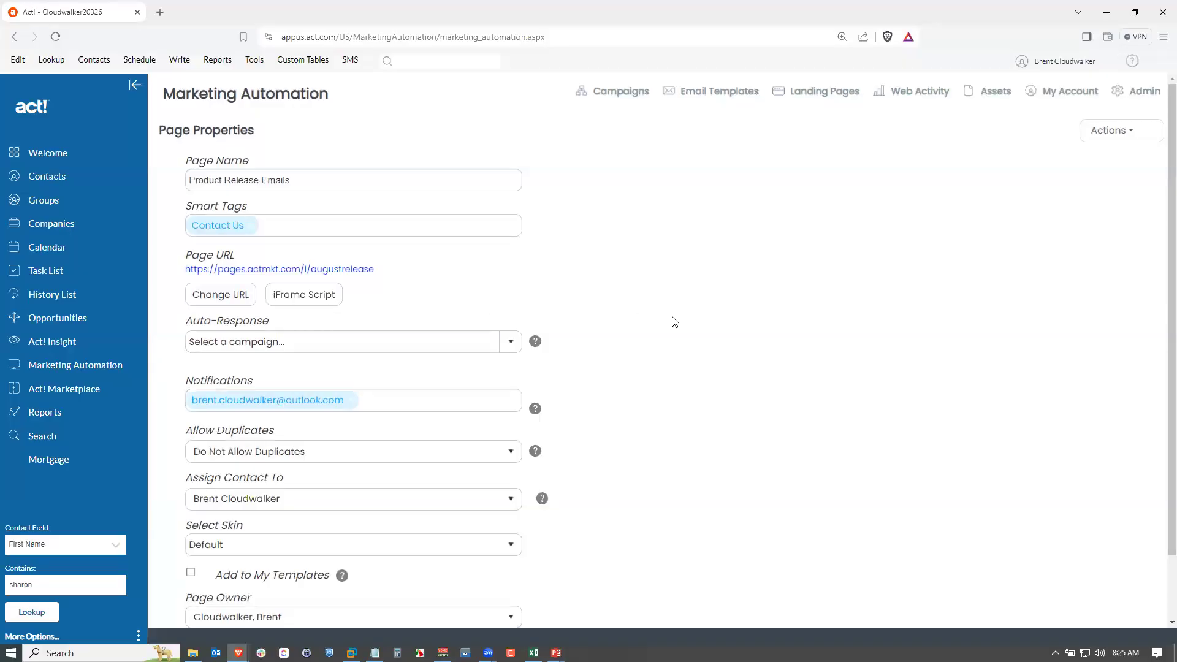
pyautogui.click(1111, 130)
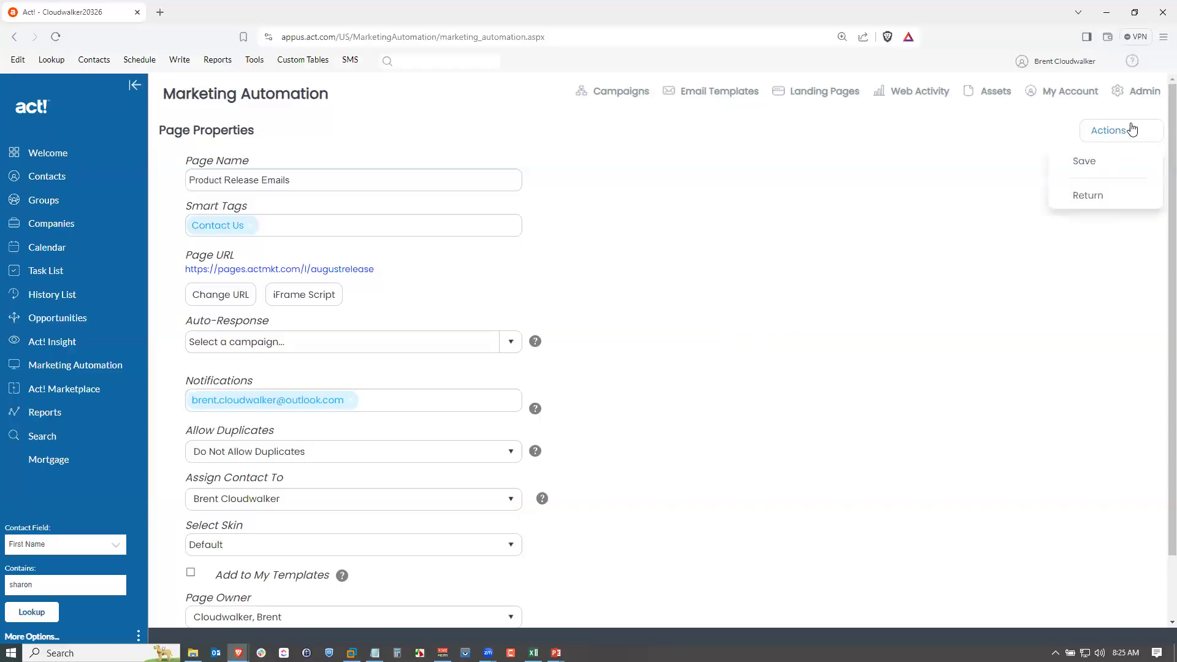
pyautogui.click(1086, 159)
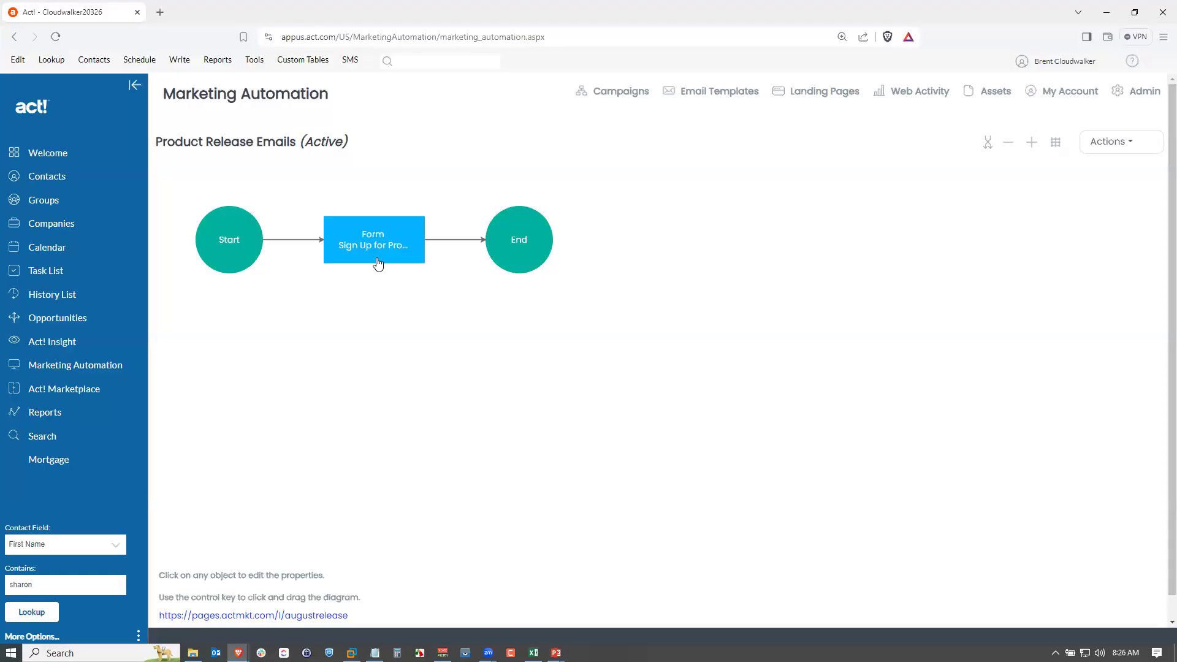
# Add an end action that adds form submitters to the Product Release Emails group, then save and return.
pyautogui.click(521, 255)
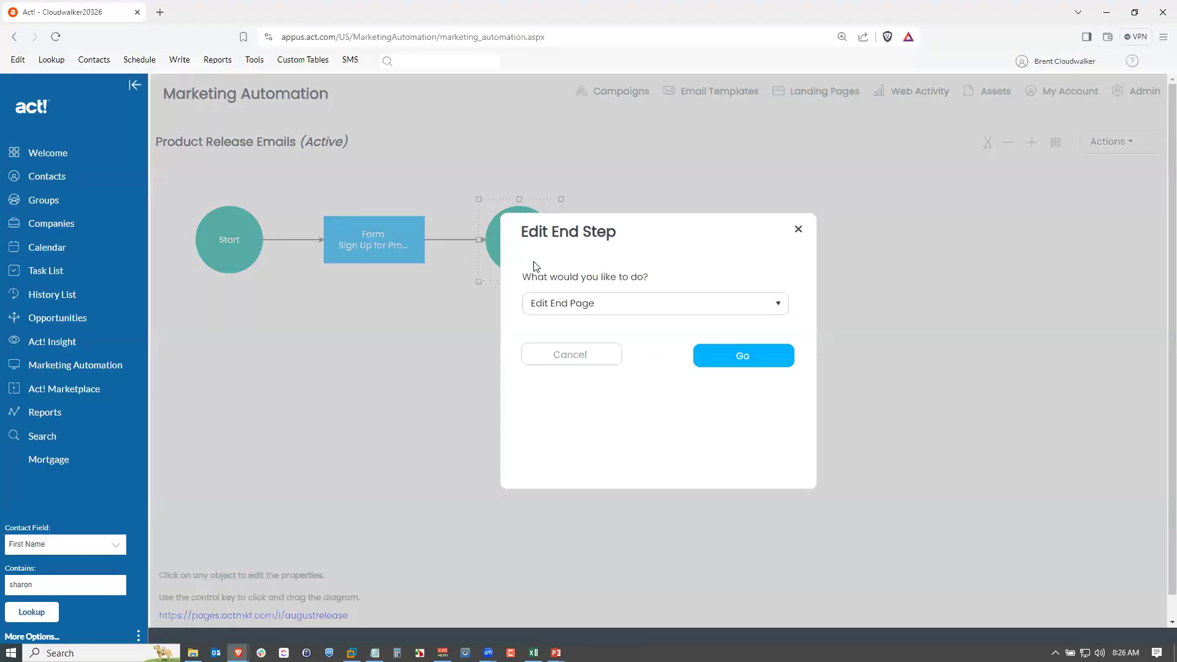
pyautogui.click(604, 309)
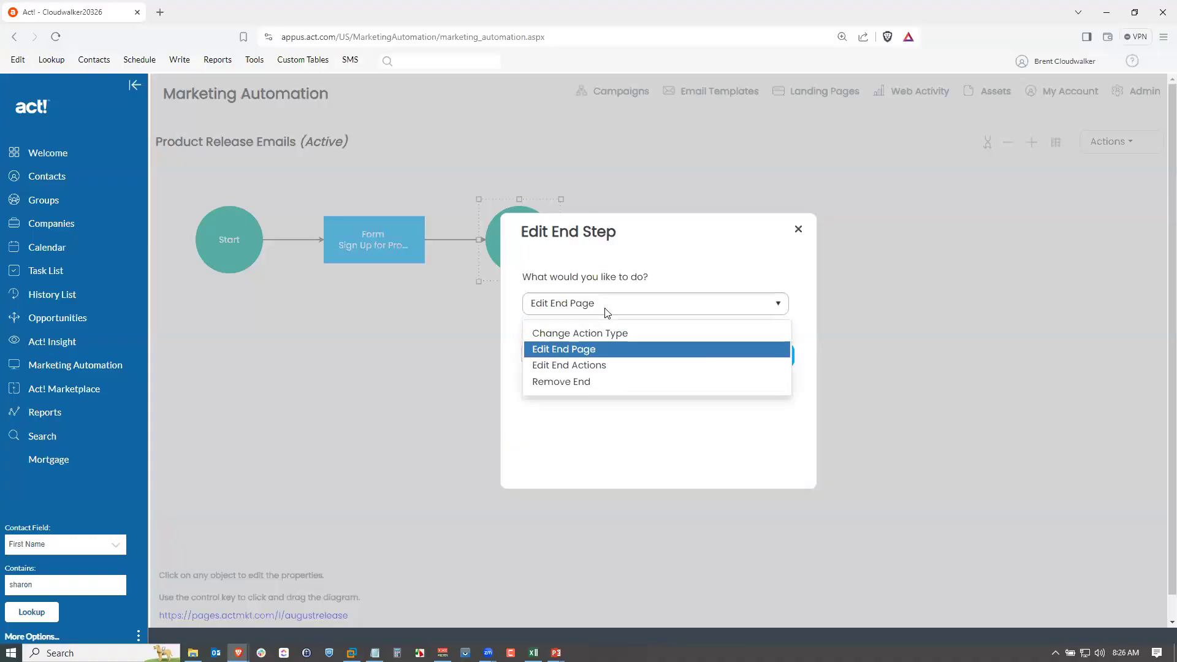
pyautogui.click(591, 367)
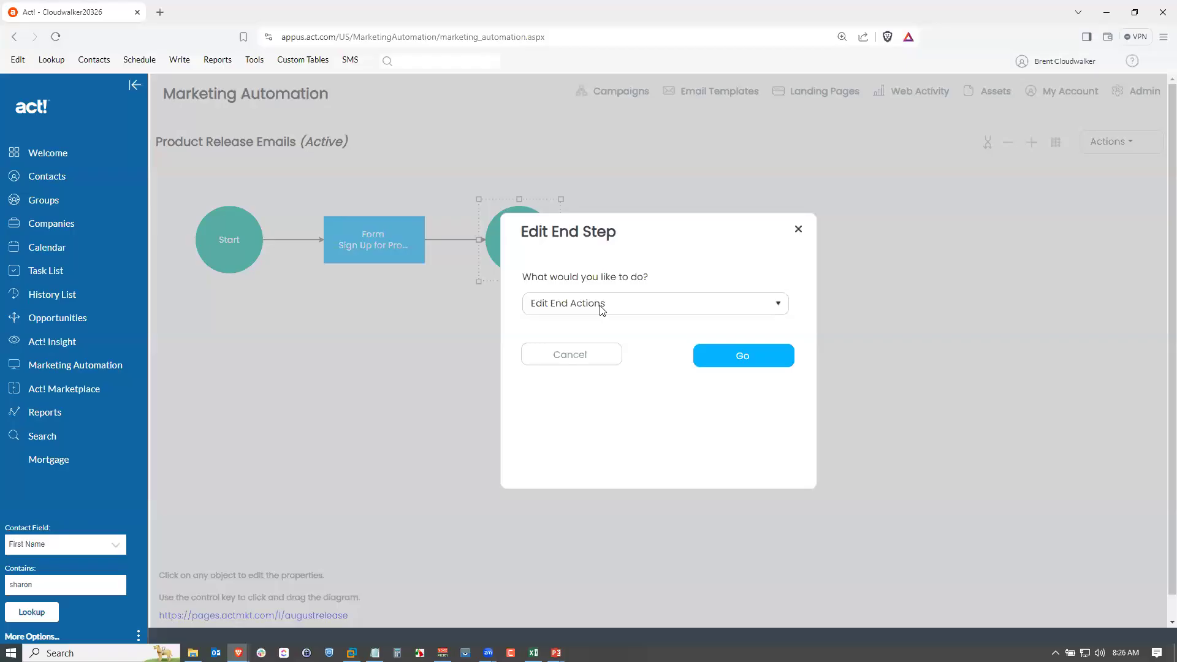
pyautogui.click(733, 363)
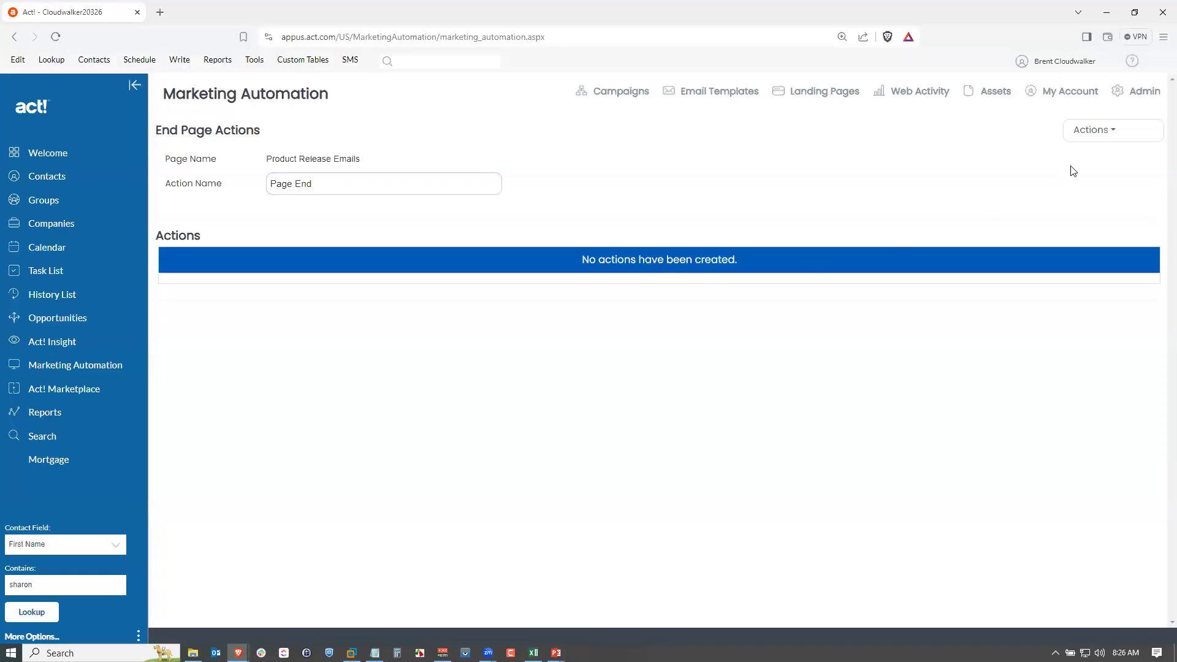
pyautogui.click(1095, 132)
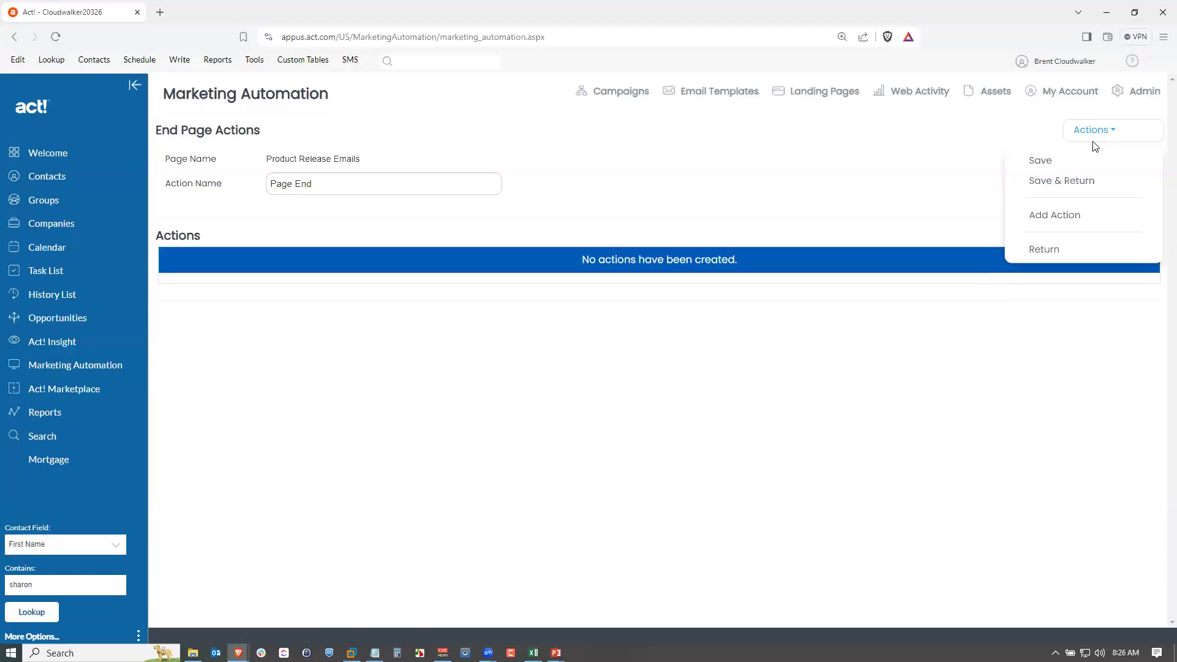
pyautogui.click(1070, 221)
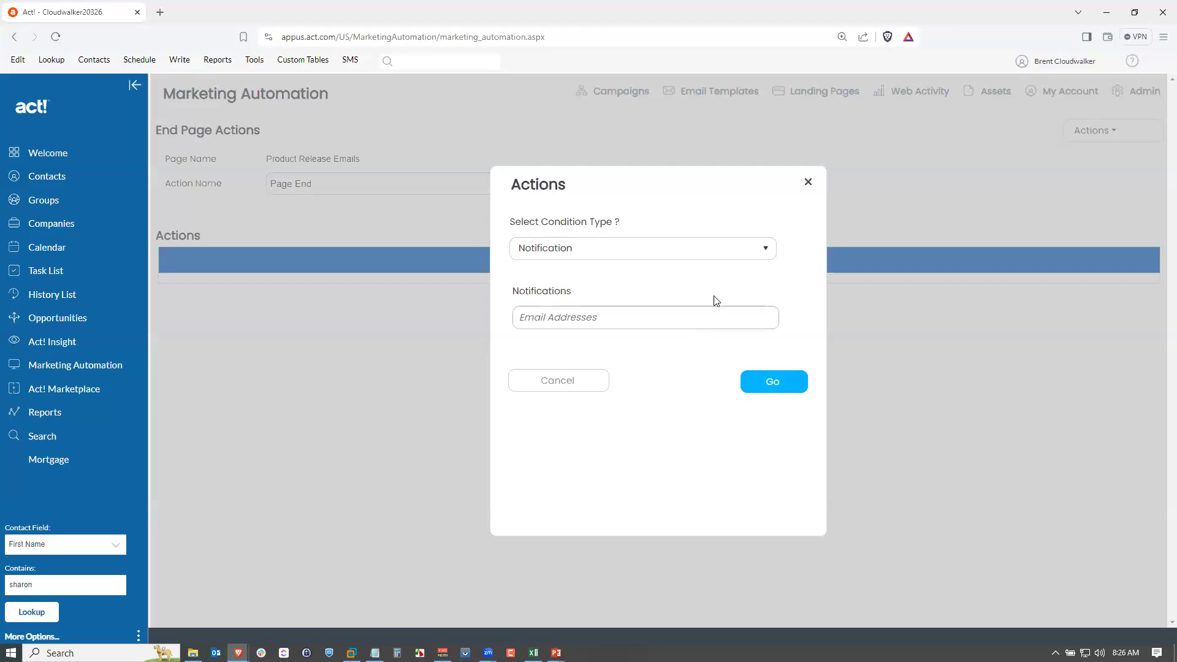
pyautogui.click(766, 253)
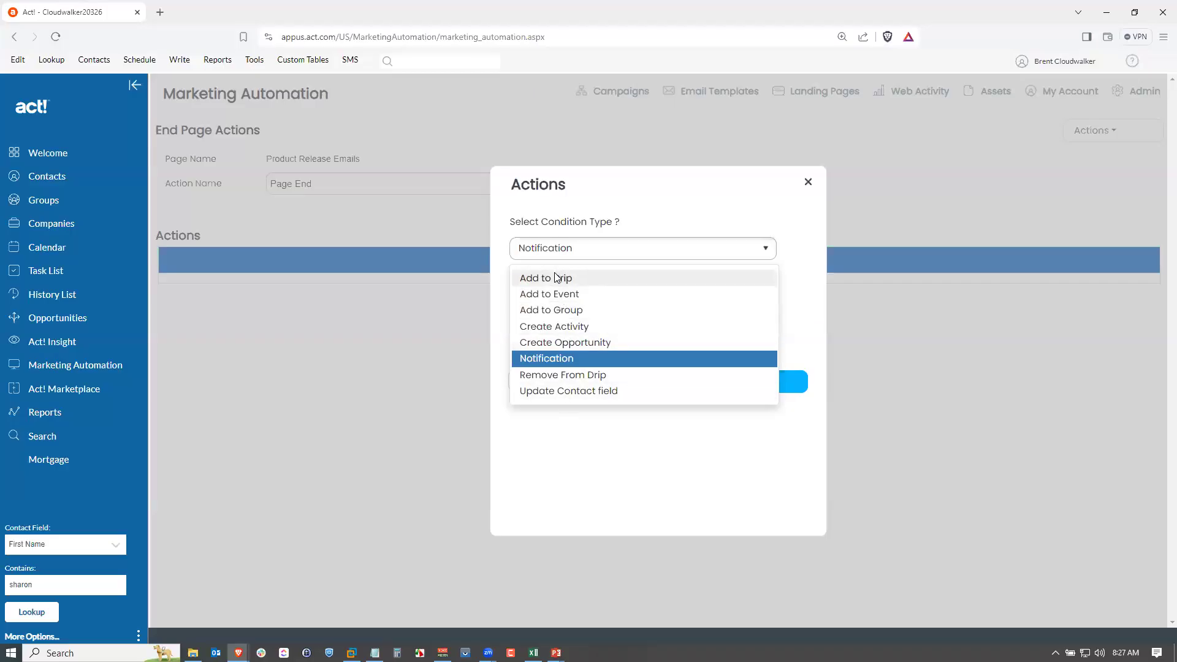
pyautogui.click(565, 313)
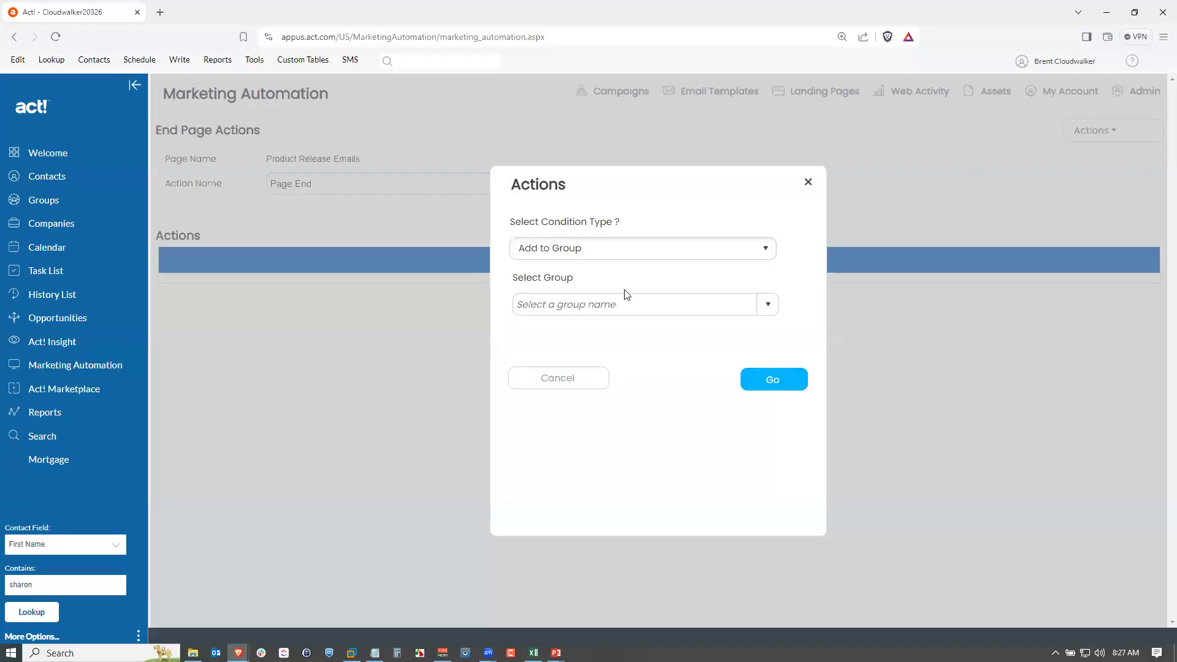
pyautogui.click(766, 309)
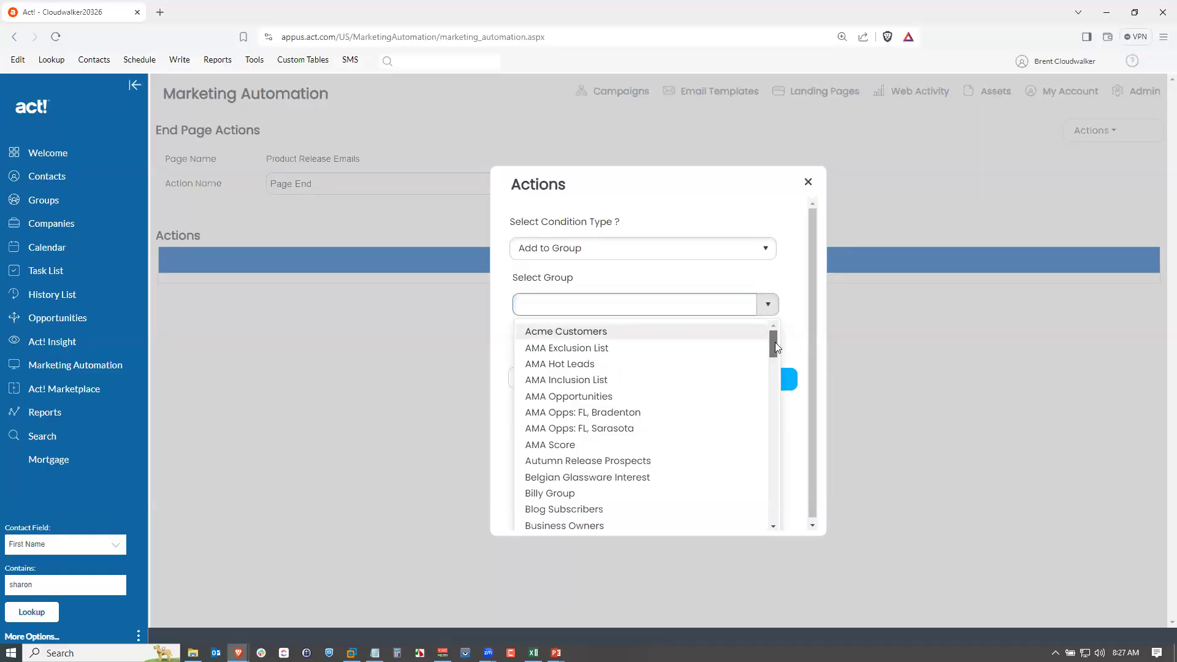
pyautogui.scroll(-3, 773, 362)
pyautogui.moveTo(773, 373); pyautogui.dragTo(772, 455)
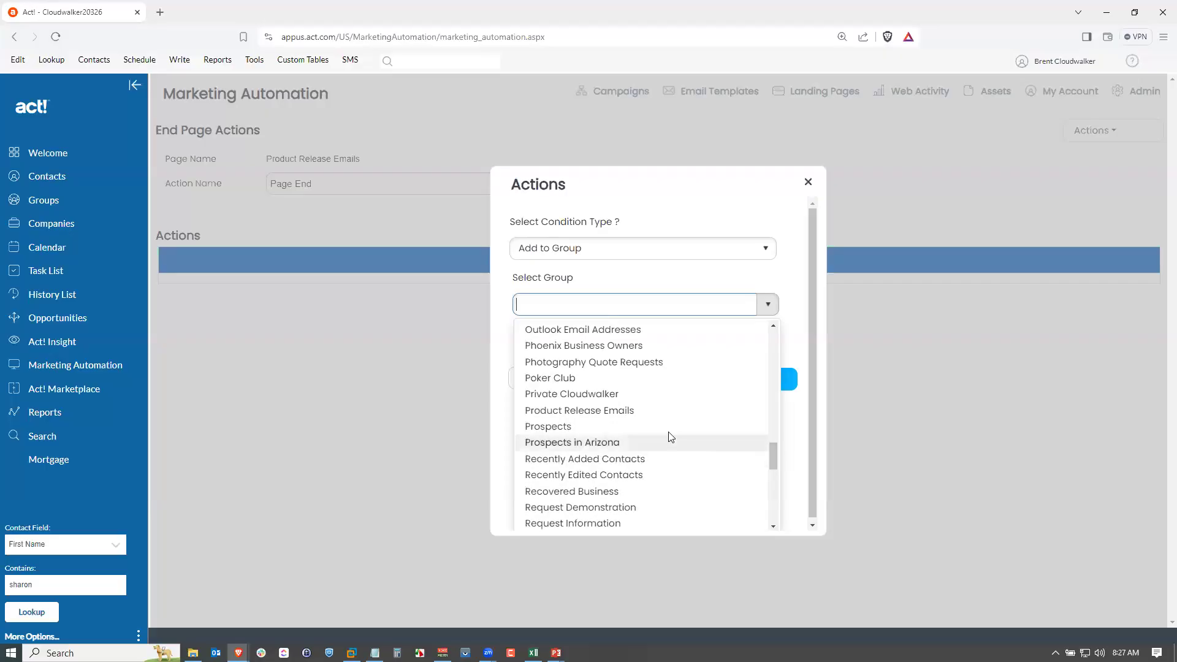
pyautogui.click(615, 412)
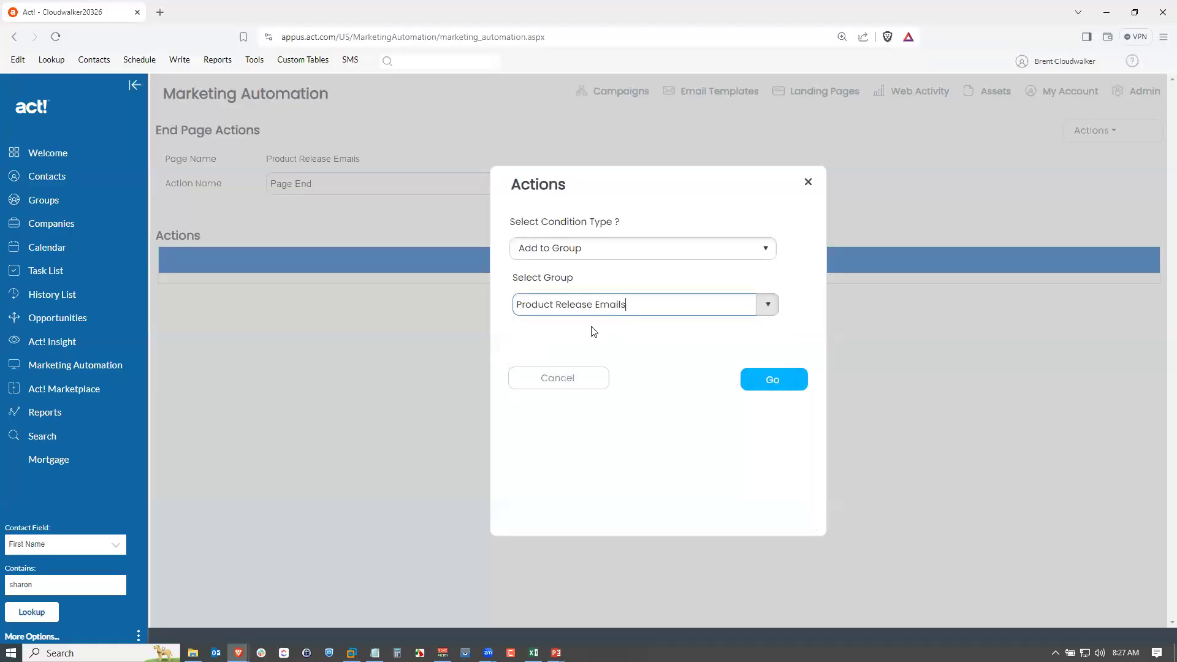
pyautogui.click(780, 384)
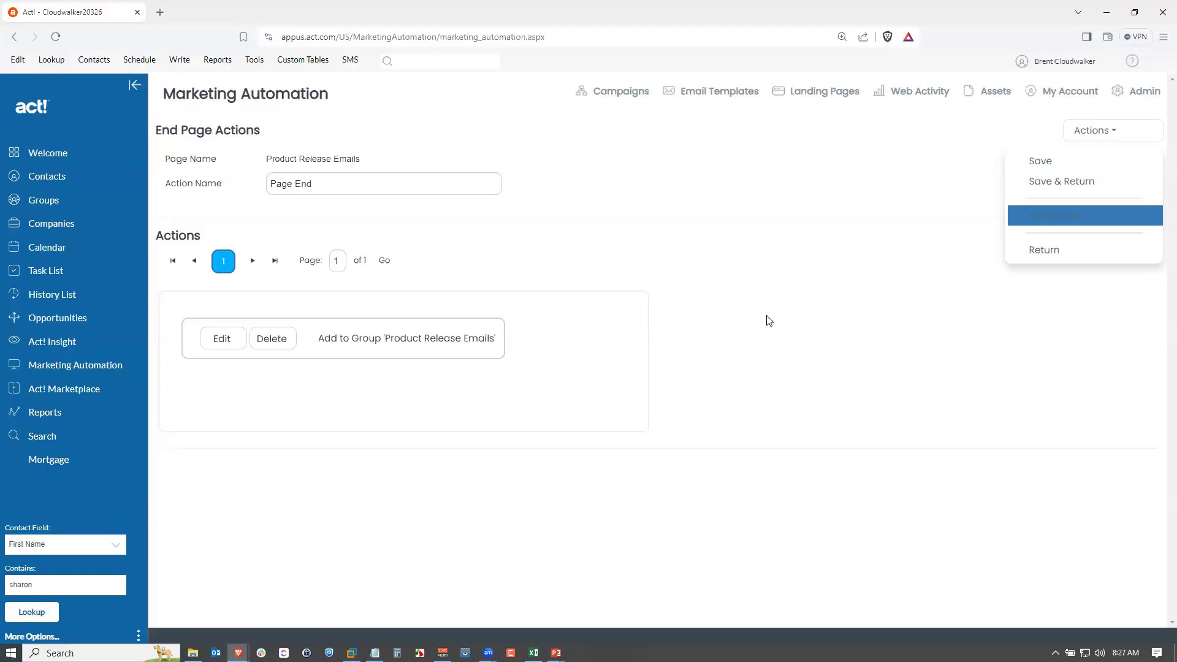
pyautogui.click(1063, 185)
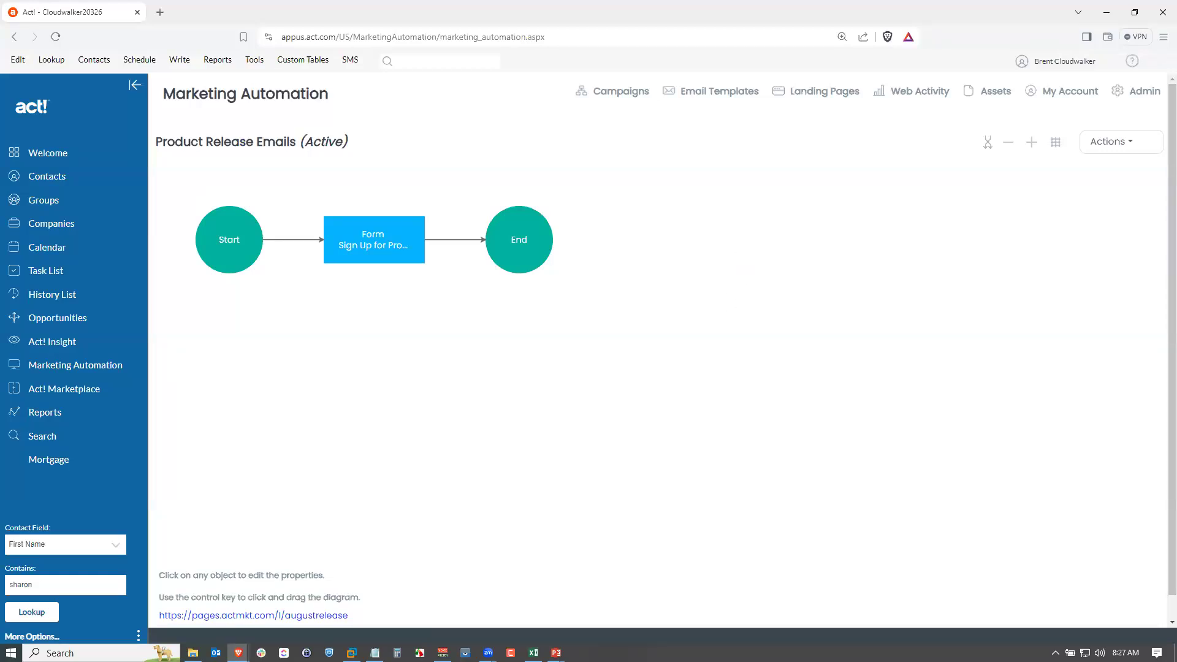
# Open the end step's end page and paste the thank-you message "Thanks for subscribing to the New Release Email list. Go back to our Home Page now.".
pyautogui.hotkey('alt', 'Tab')
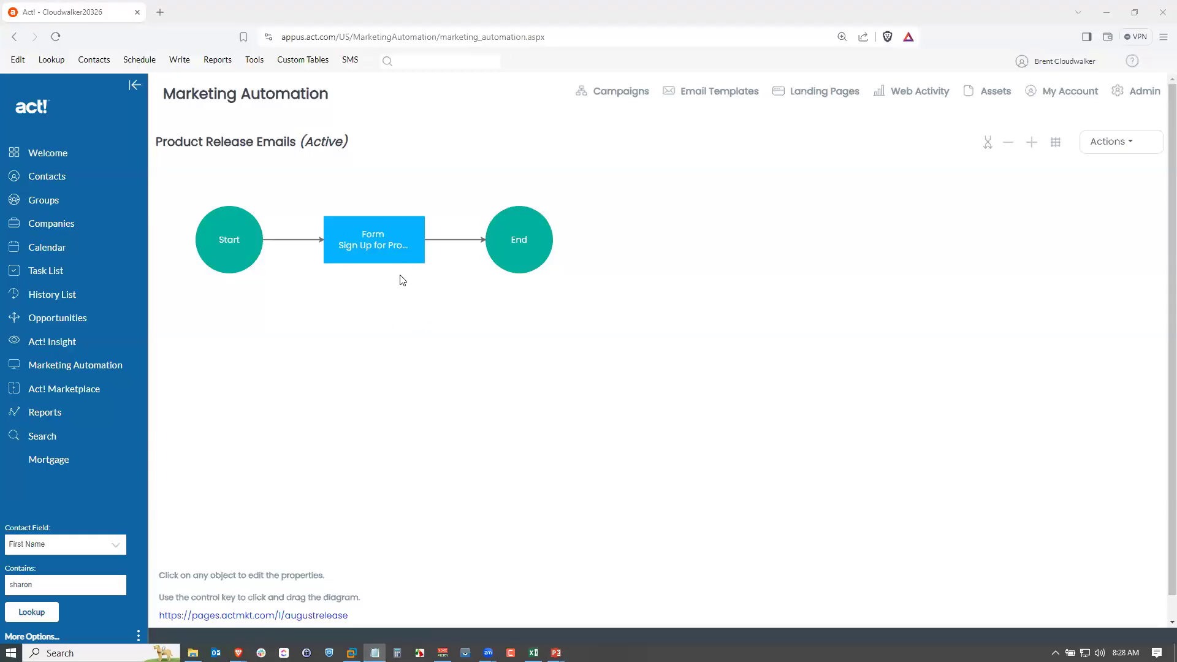
pyautogui.click(522, 260)
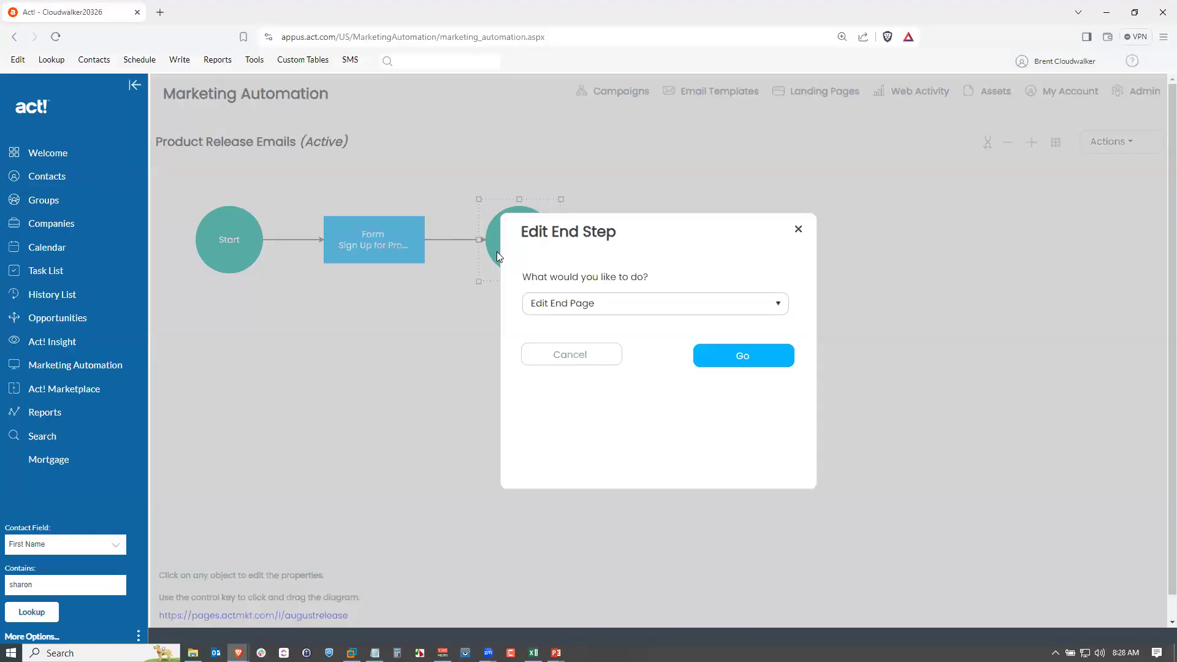
pyautogui.click(736, 349)
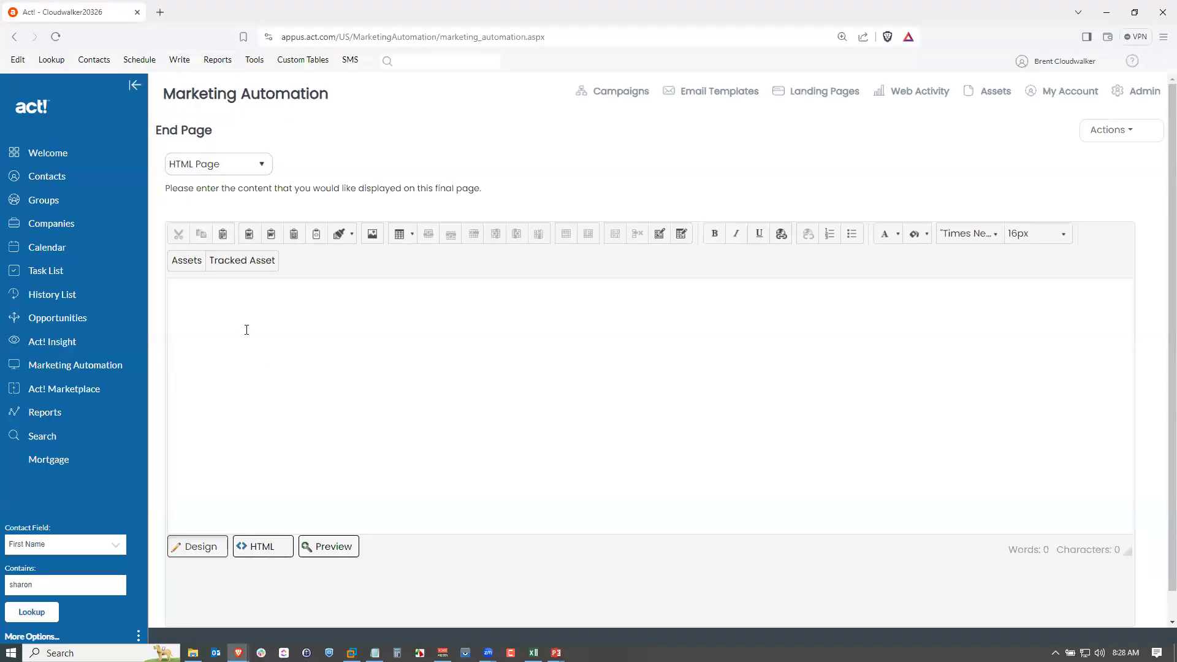
pyautogui.click(256, 170)
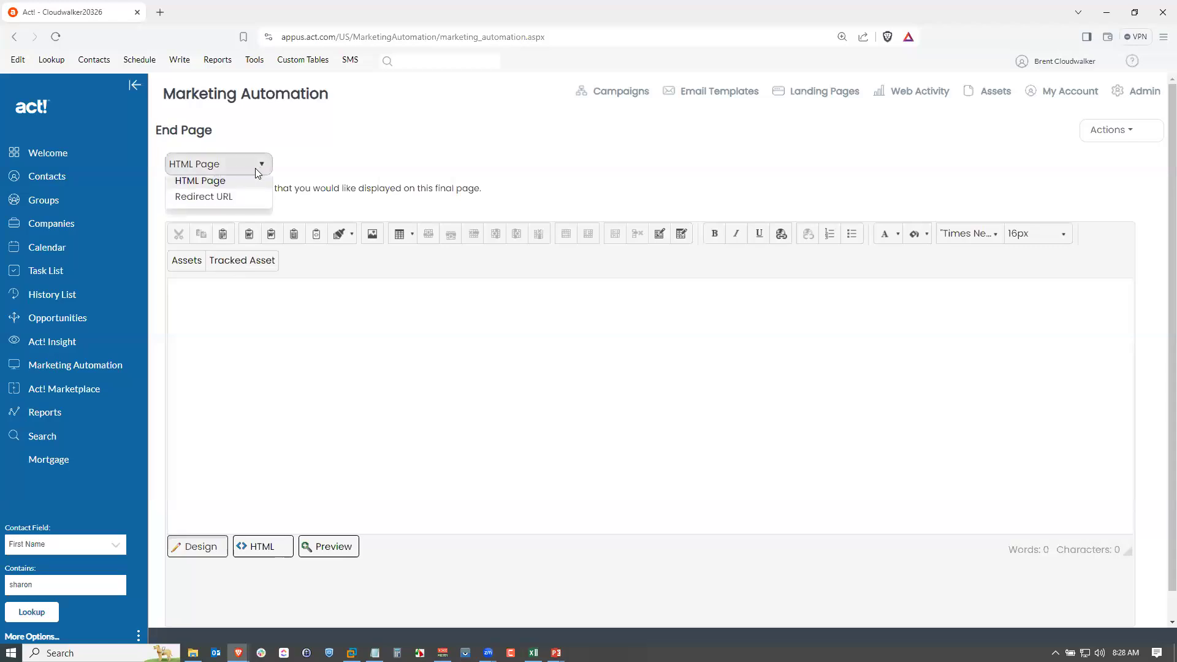
pyautogui.click(207, 188)
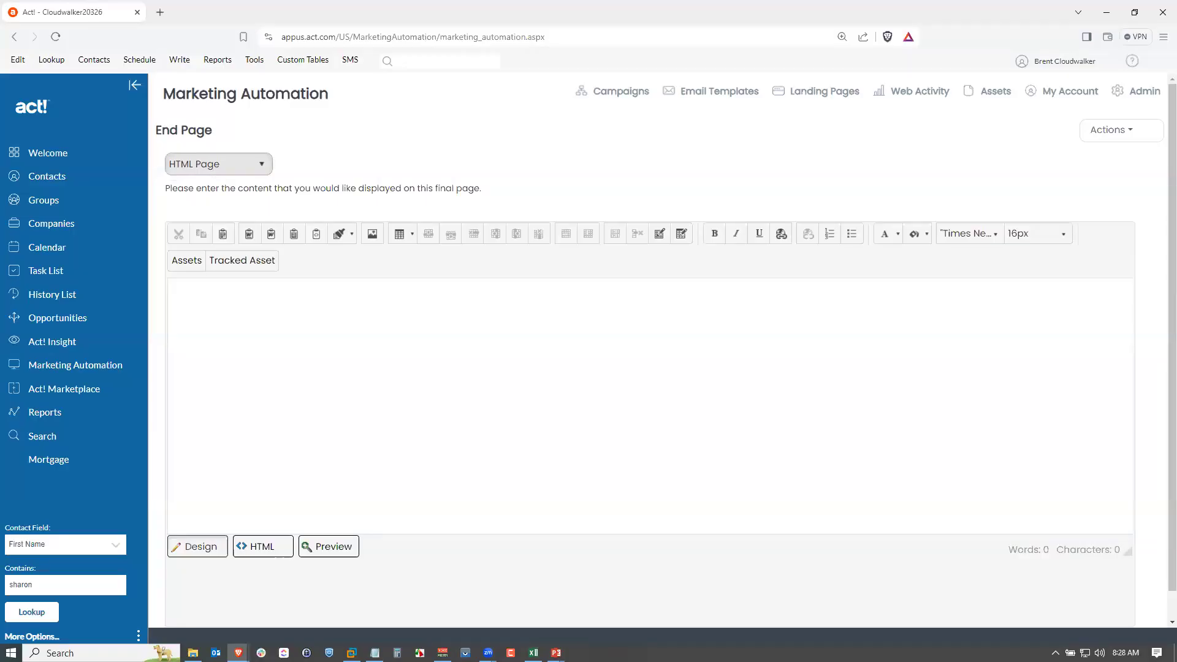
pyautogui.hotkey('alt', 'Tab')
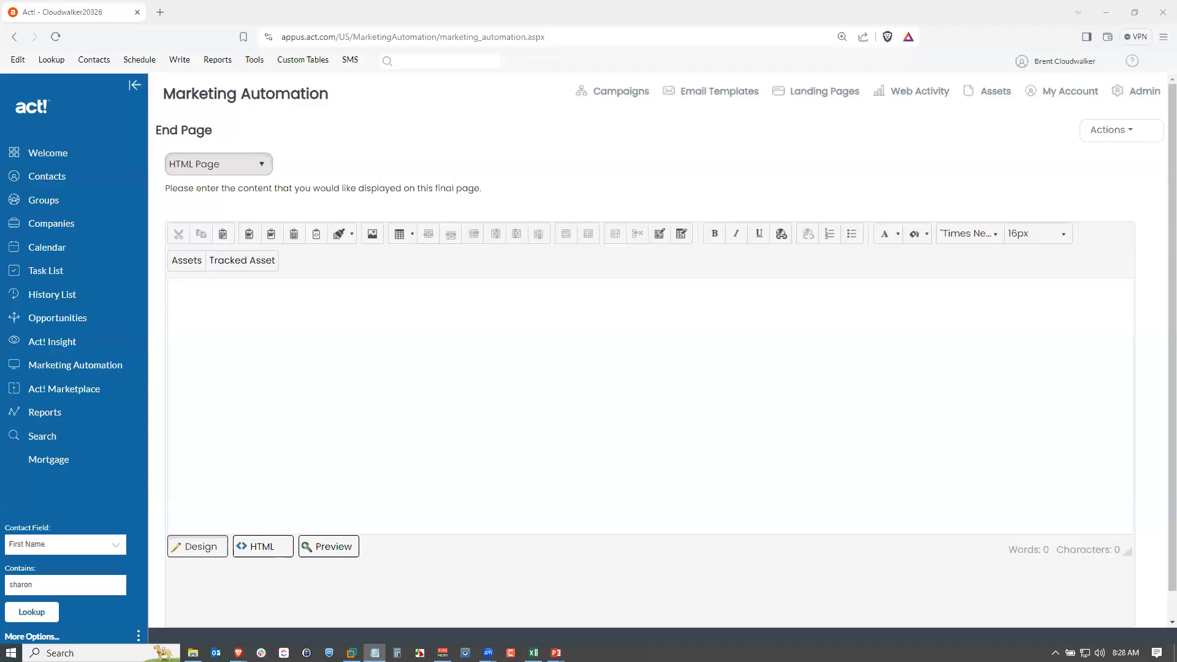
pyautogui.click(373, 329)
pyautogui.write('Thanks for subscribing to the New Release Email list. Go back to our Home Page now.')
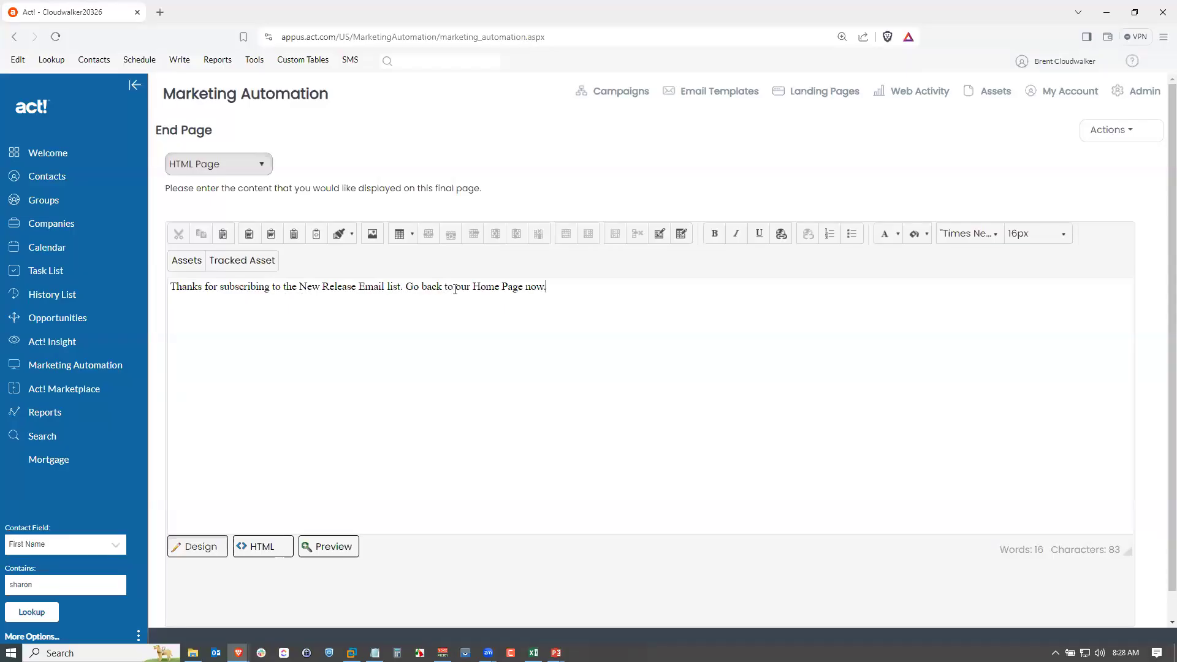
pyautogui.moveTo(472, 289); pyautogui.dragTo(524, 289)
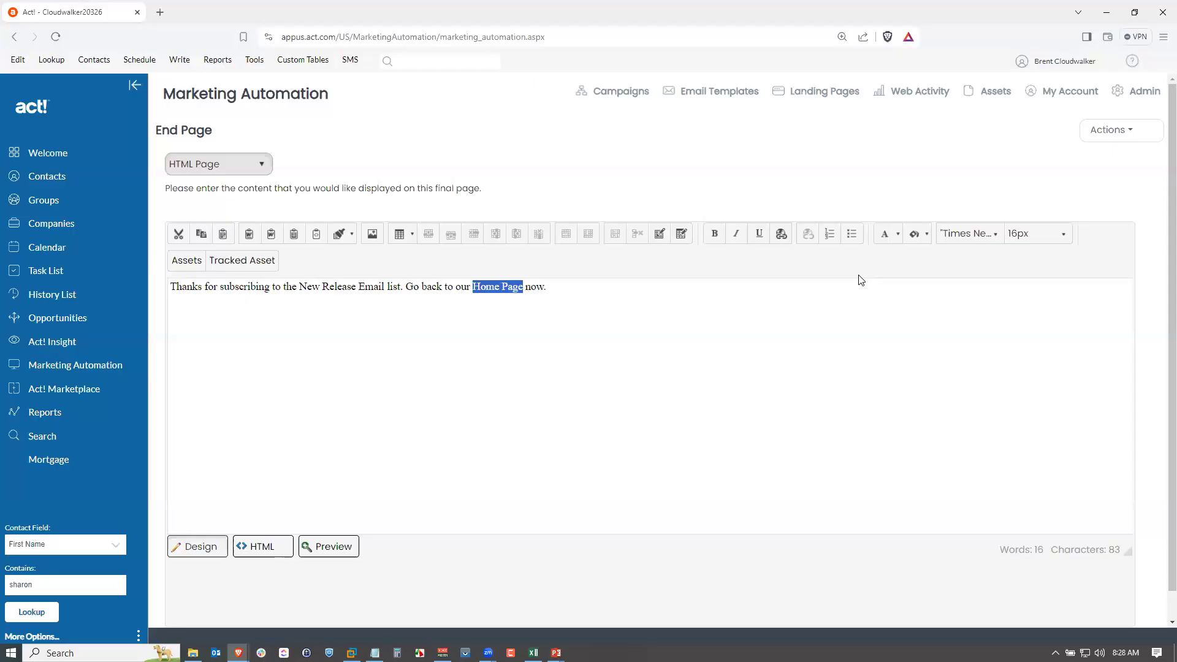
pyautogui.click(780, 234)
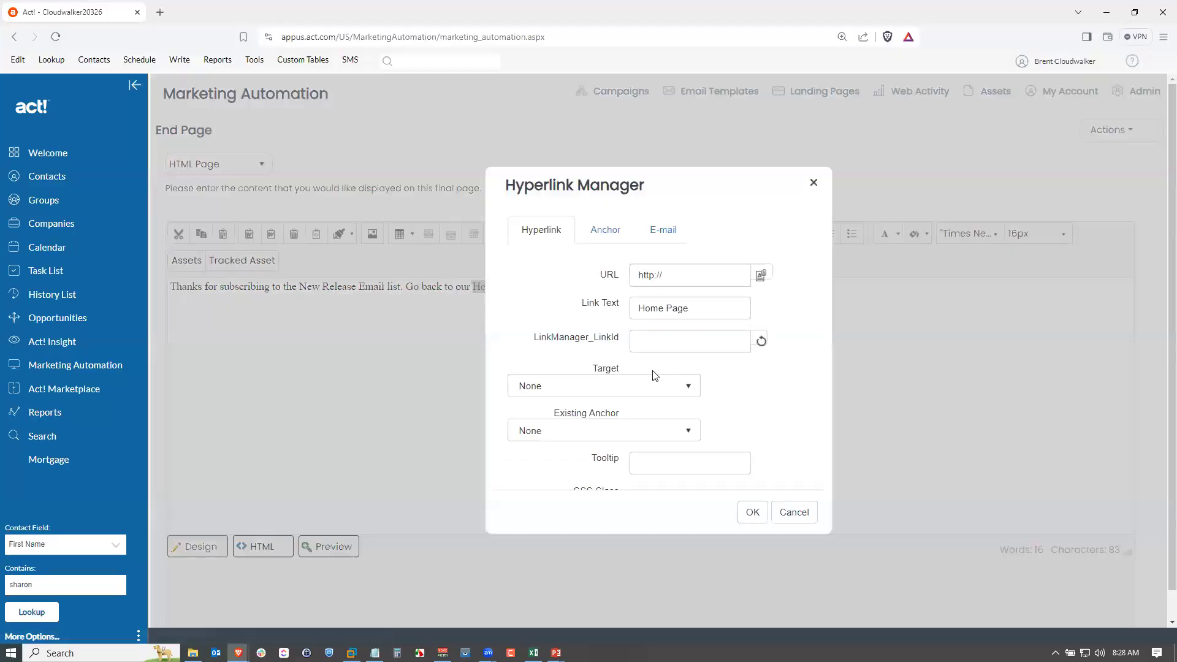
pyautogui.click(698, 281)
pyautogui.write('www.act.com')
pyautogui.click(655, 275)
pyautogui.write('s')
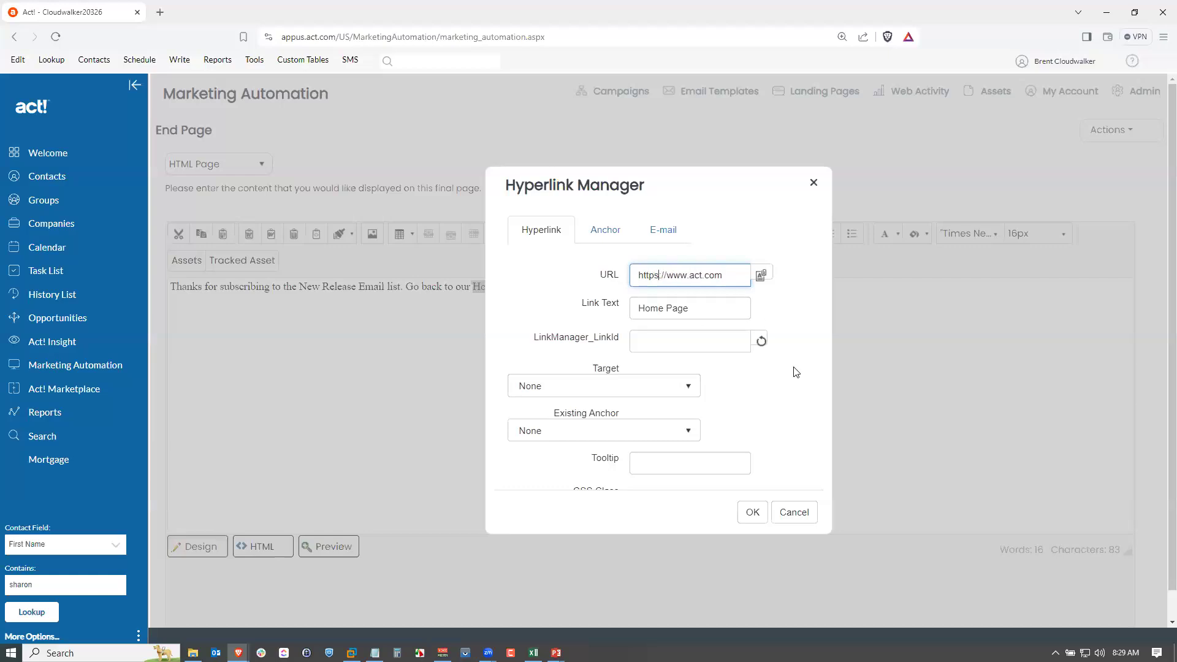
pyautogui.click(754, 519)
pyautogui.click(437, 289)
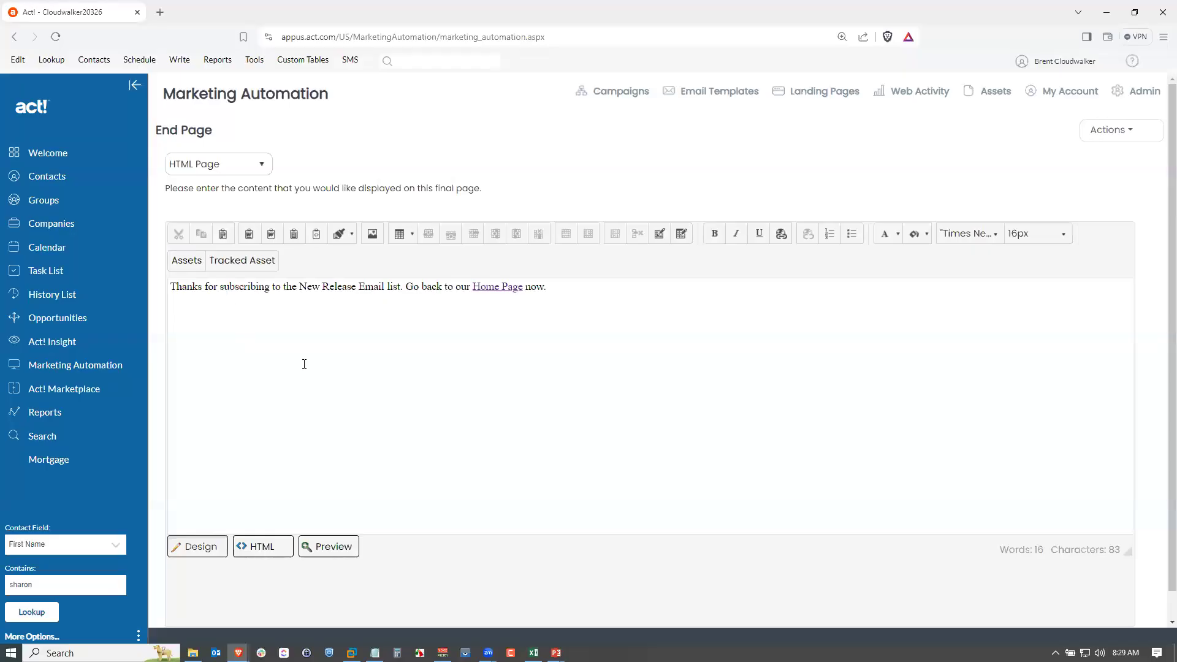
# Save the end page and return to the workflow.
pyautogui.click(1109, 131)
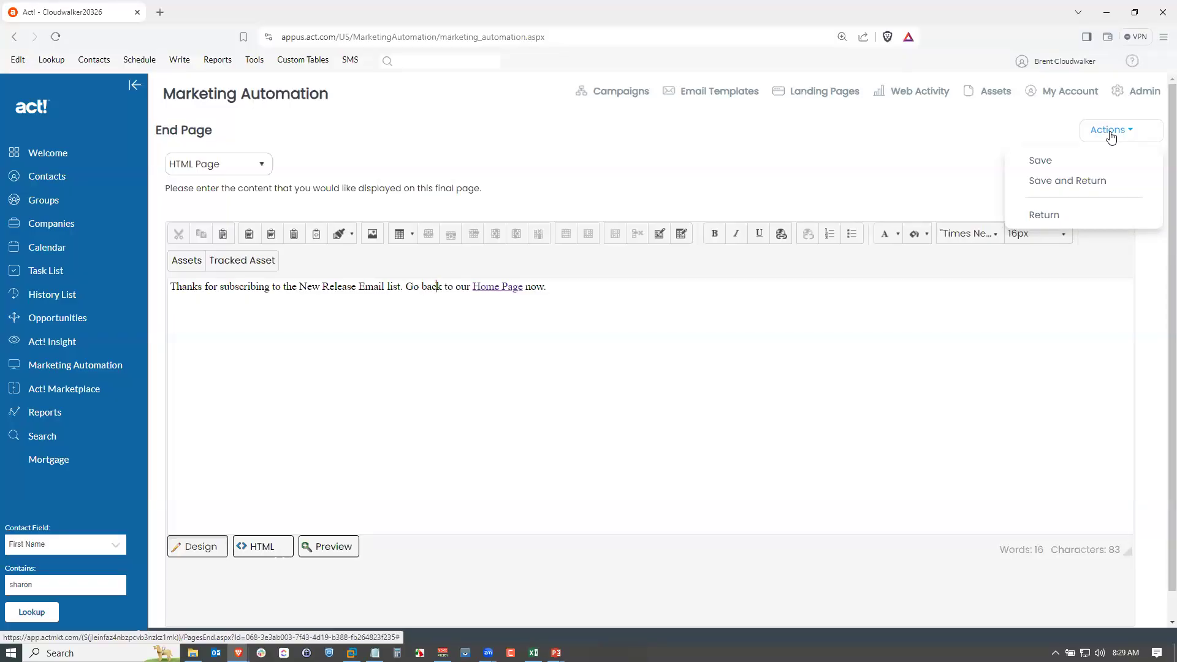
pyautogui.click(1112, 136)
pyautogui.click(1107, 133)
pyautogui.click(1085, 180)
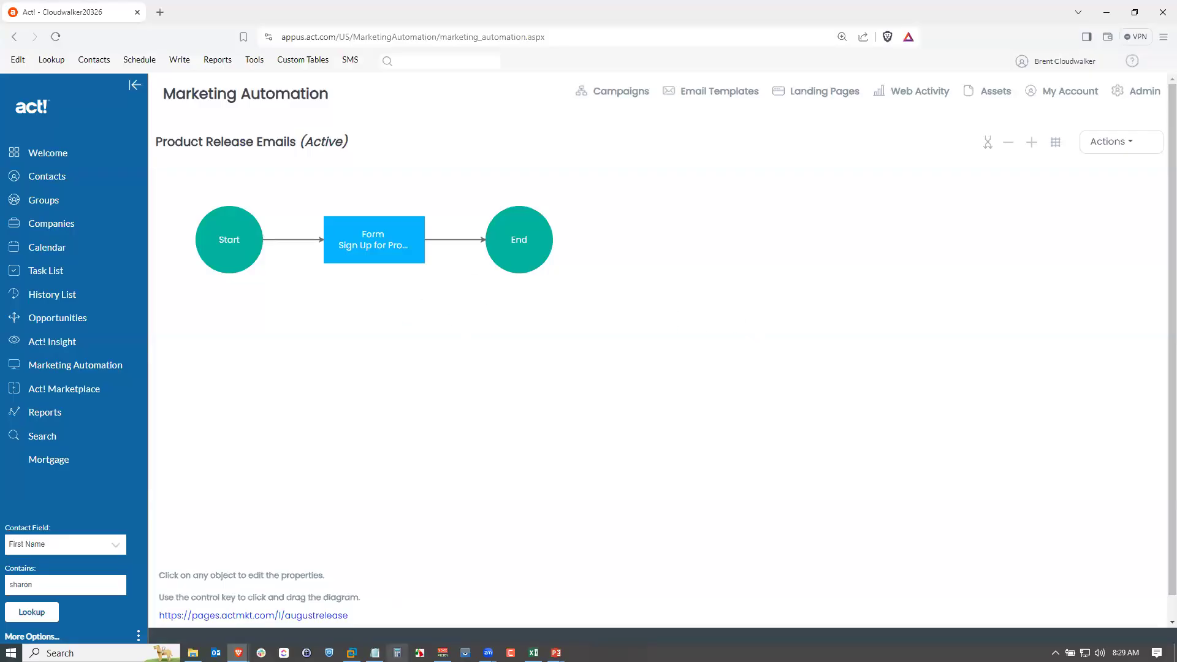
# Copy the landing page URL and open it in a new private browser window.
pyautogui.scroll(-1, 306, 617)
pyautogui.moveTo(260, 620); pyautogui.dragTo(158, 593)
pyautogui.hotkey('ctrl', 'c')
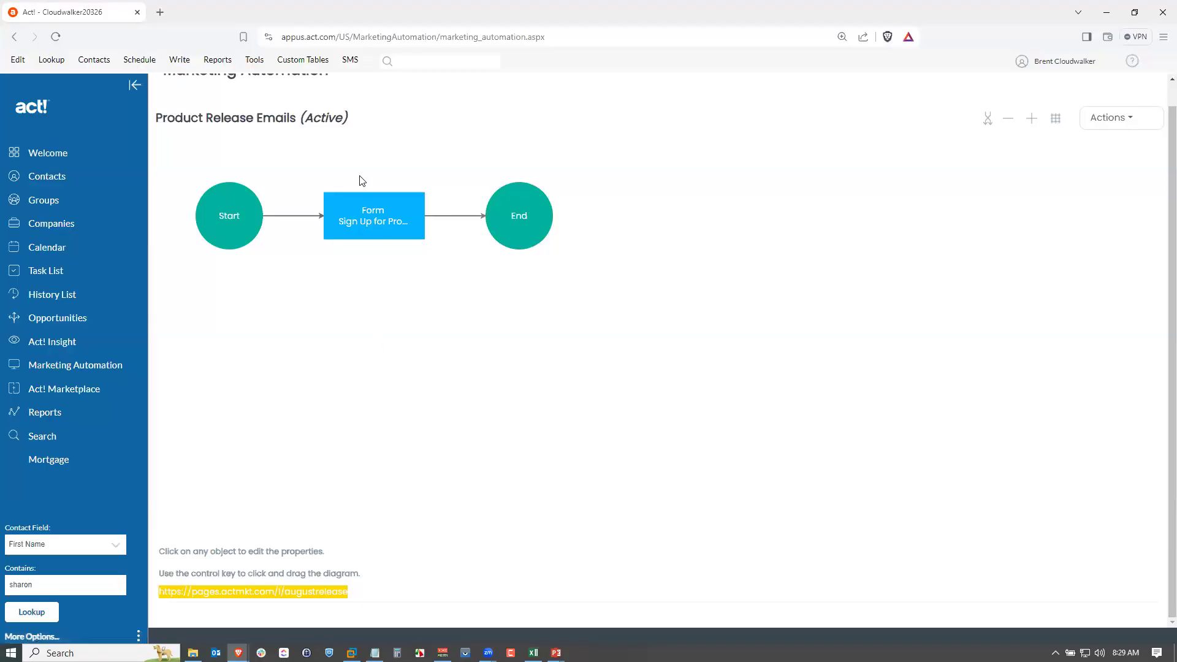
pyautogui.hotkey('ctrl', 'shift', 'n')
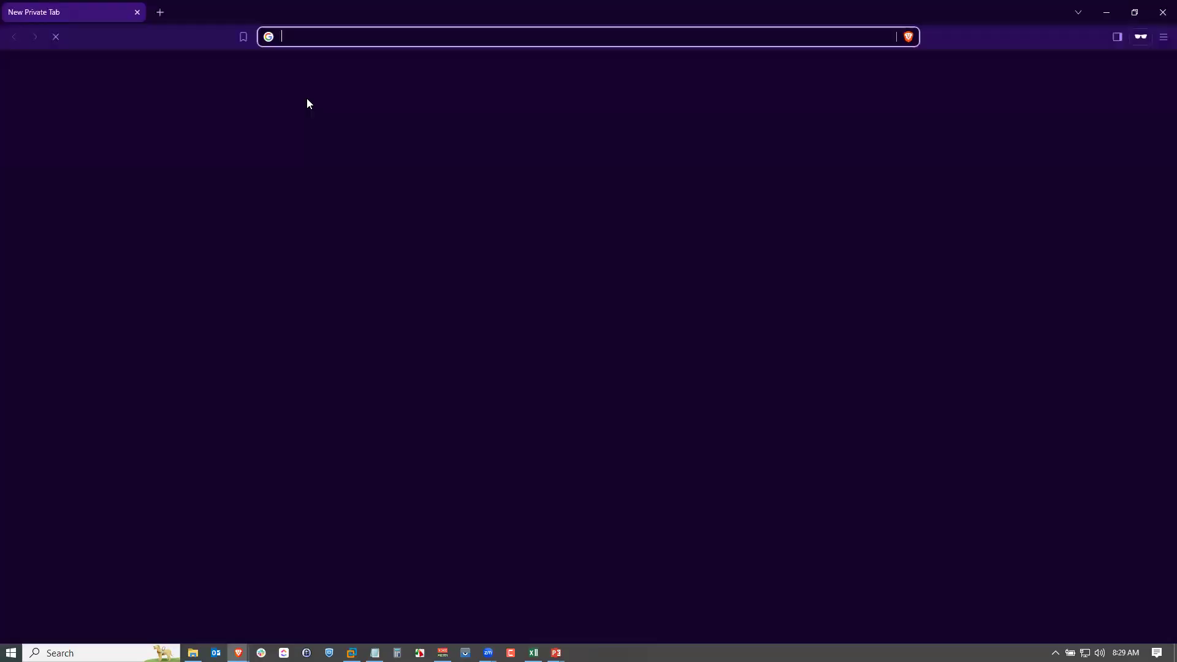
pyautogui.hotkey('ctrl', 'v')
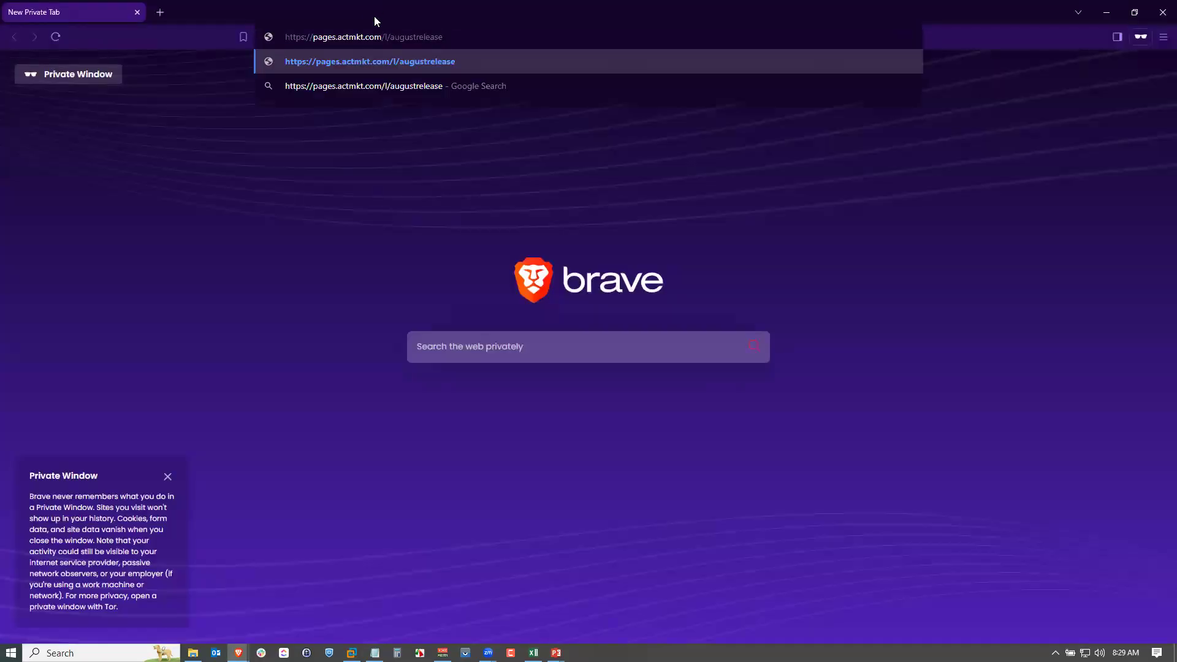
pyautogui.press('Return')
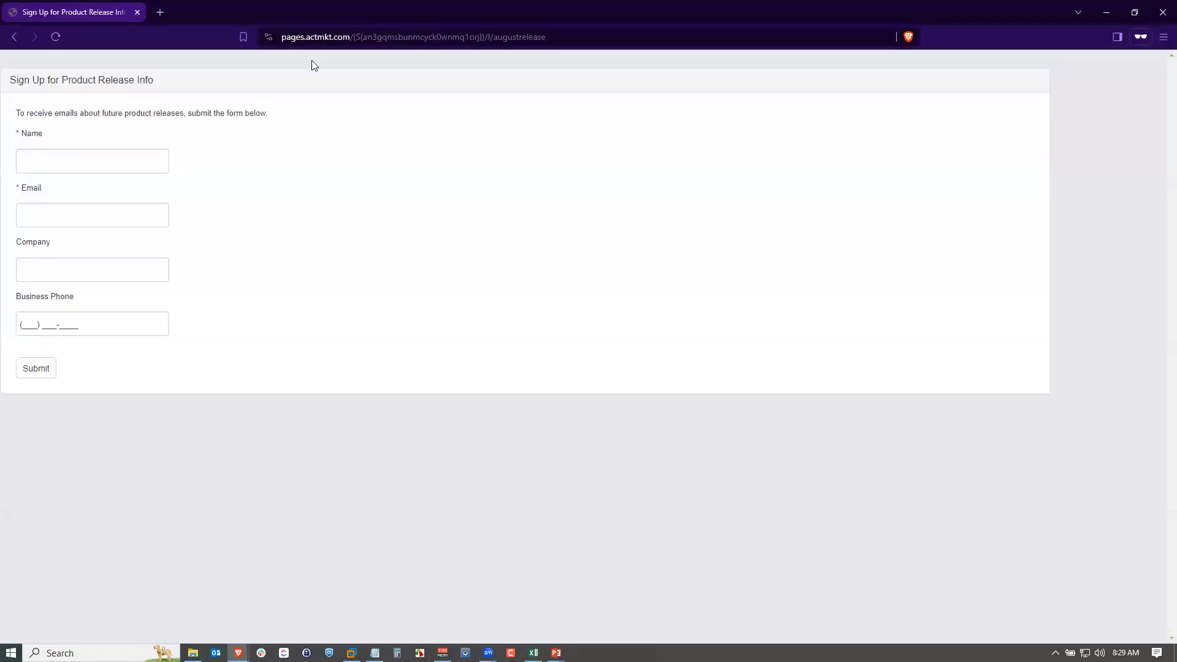
# Fill in the sign-up form with a contact's name, e-mail, company Greenwood Brewing and business phone, and submit it.
pyautogui.click(71, 163)
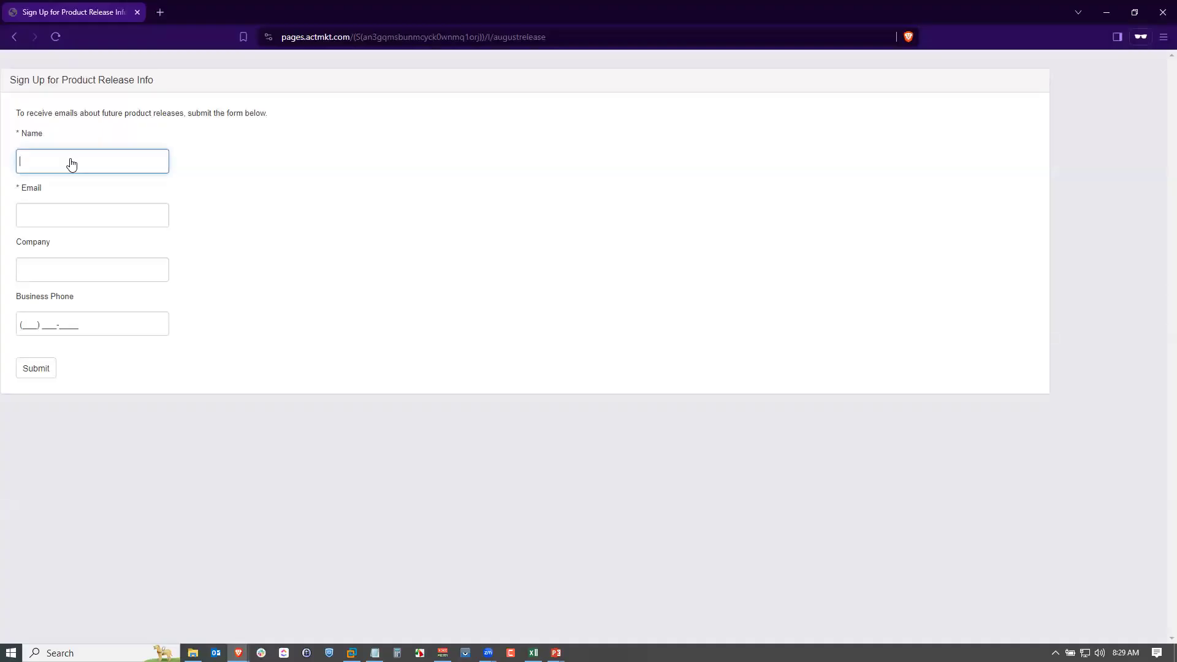
pyautogui.write('Alan Pepperdine')
pyautogui.press('Tab')
pyautogui.hotkey('alt', 'Tab')
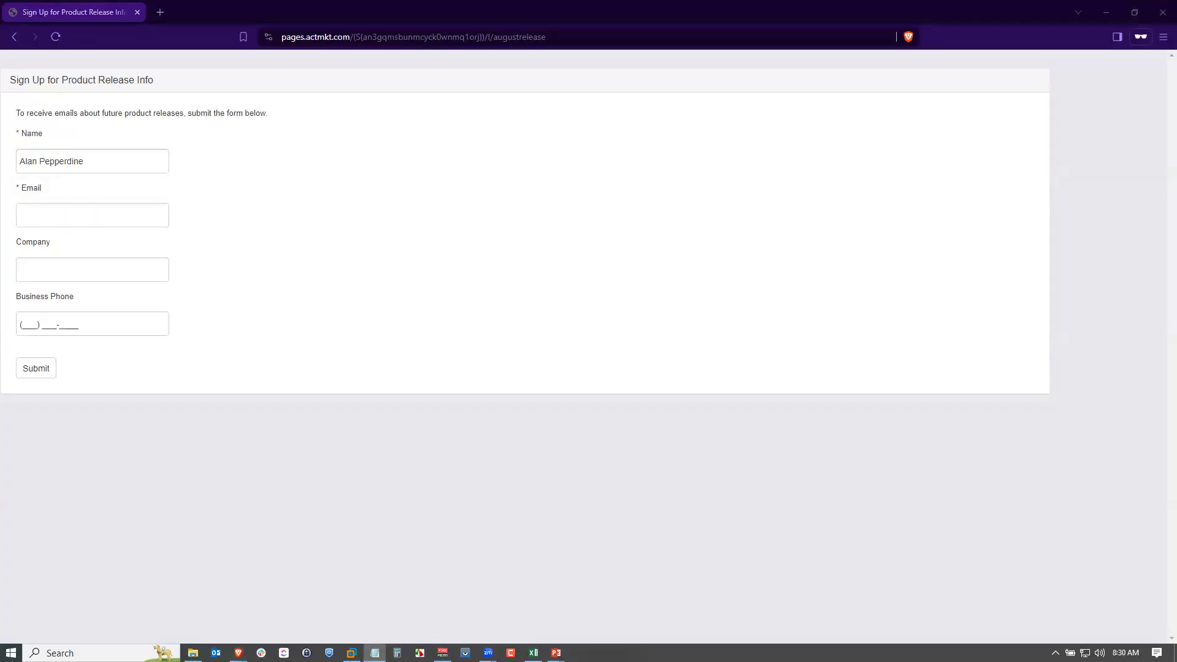
pyautogui.click(55, 219)
pyautogui.hotkey('ctrl', 'v')
pyautogui.click(72, 273)
pyautogui.write('Green')
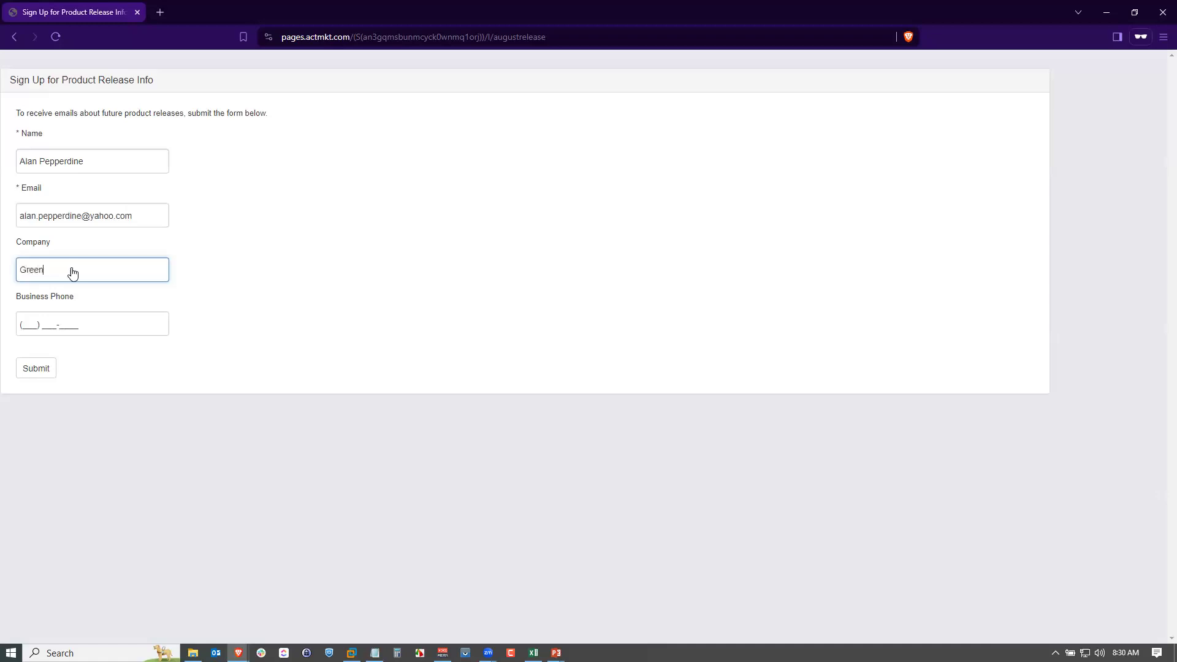
pyautogui.write('wood Brewing')
pyautogui.press('Tab')
pyautogui.write('602) ')
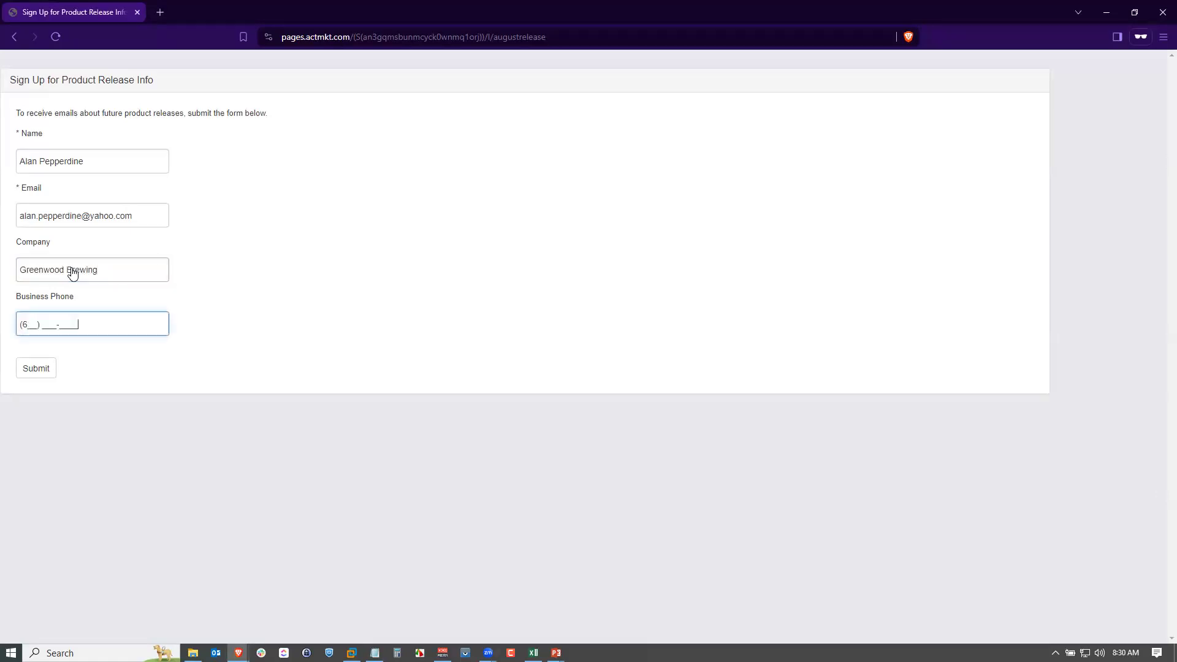
pyautogui.write('555-8577')
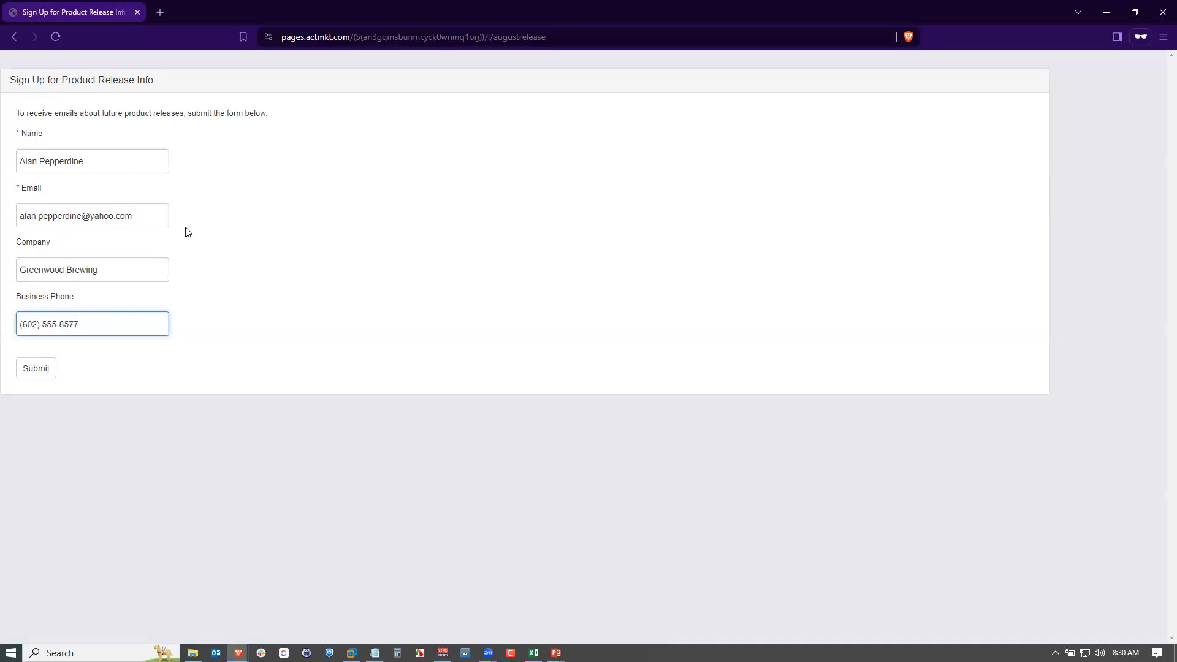
pyautogui.click(34, 370)
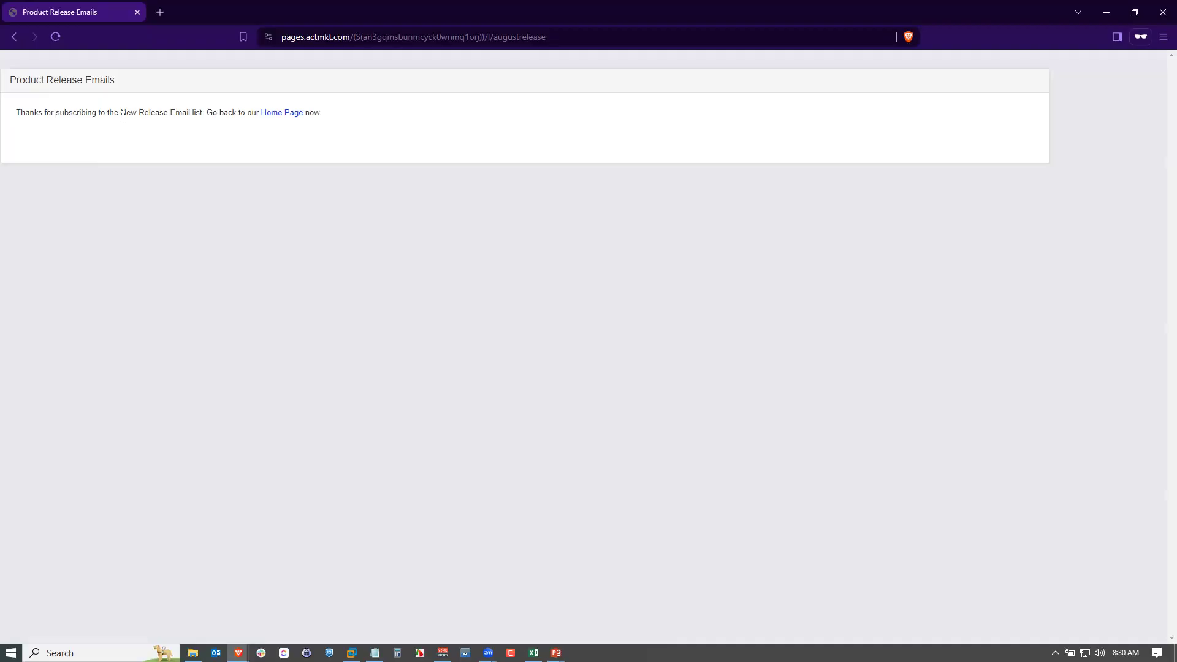
# Follow the Home Page link on the thank-you page and close the private window.
pyautogui.click(276, 115)
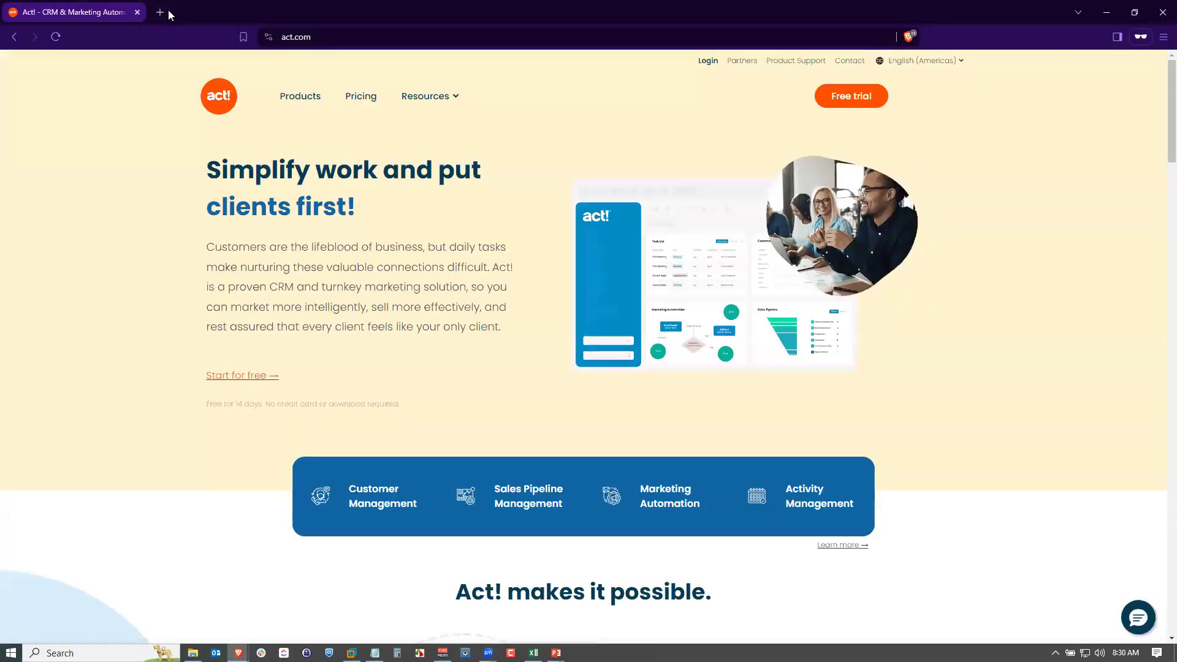
pyautogui.click(138, 12)
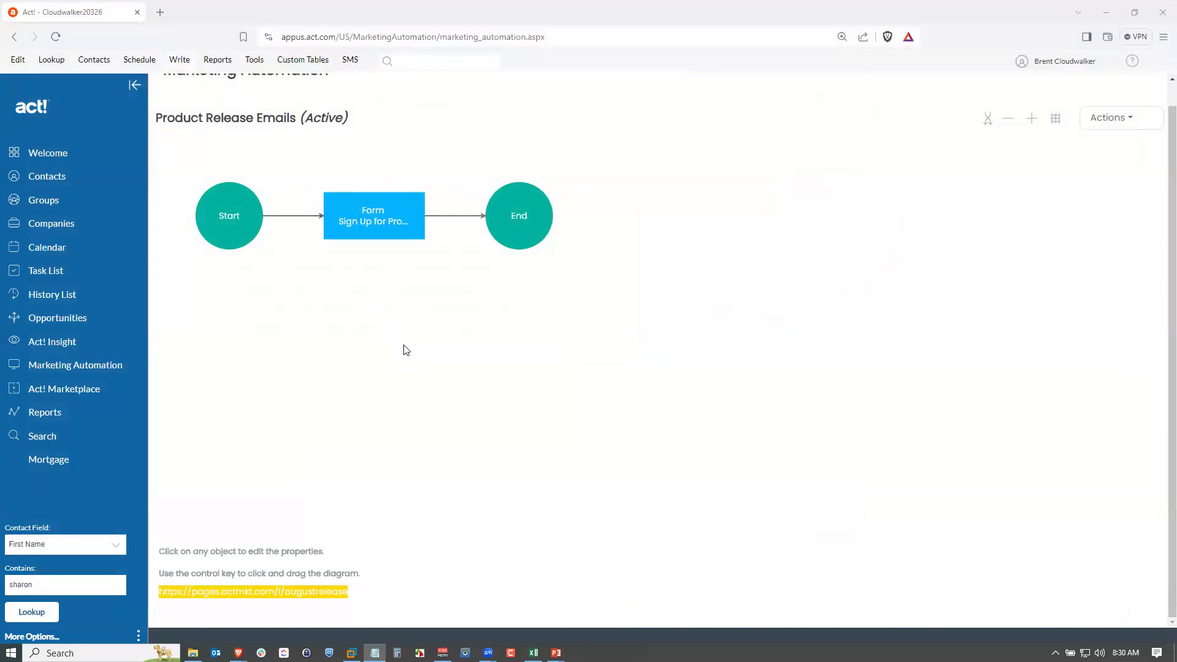
pyautogui.click(392, 340)
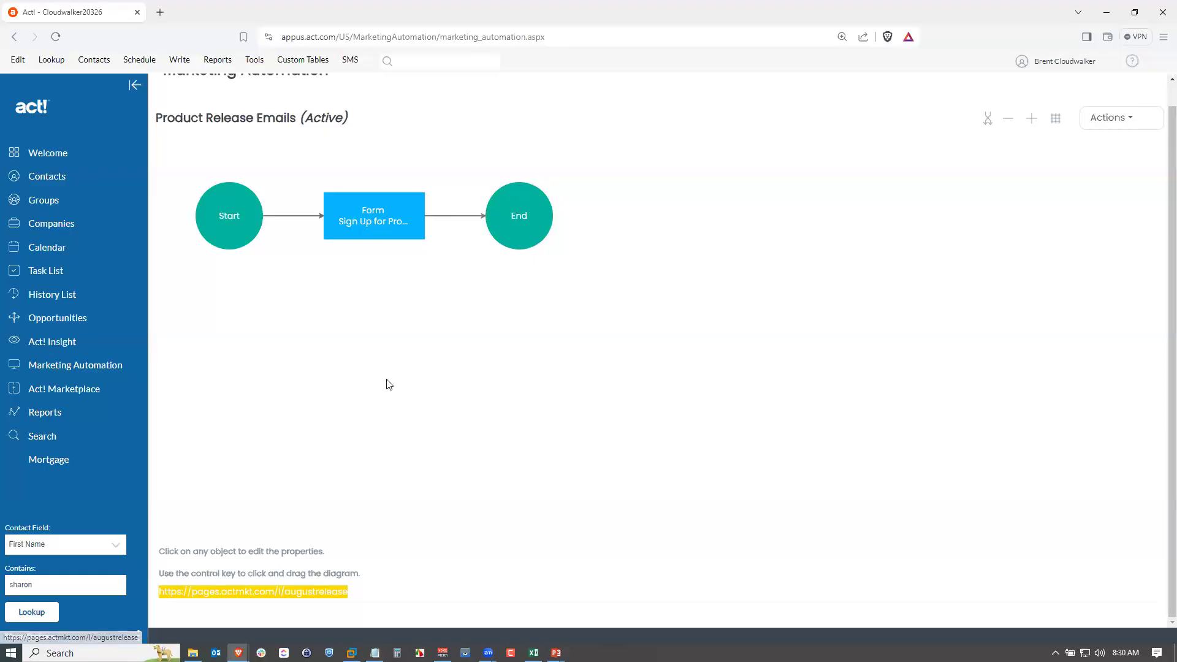
pyautogui.click(367, 594)
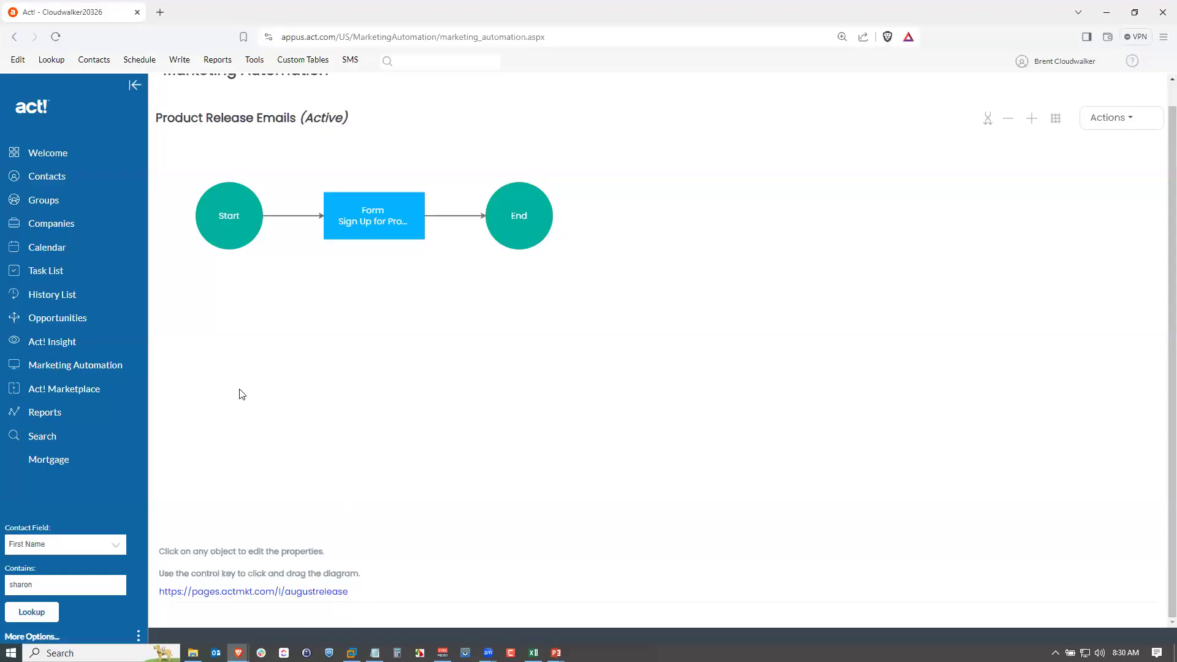
# Open the Product Release Emails group and check its contacts and activities.
pyautogui.click(54, 202)
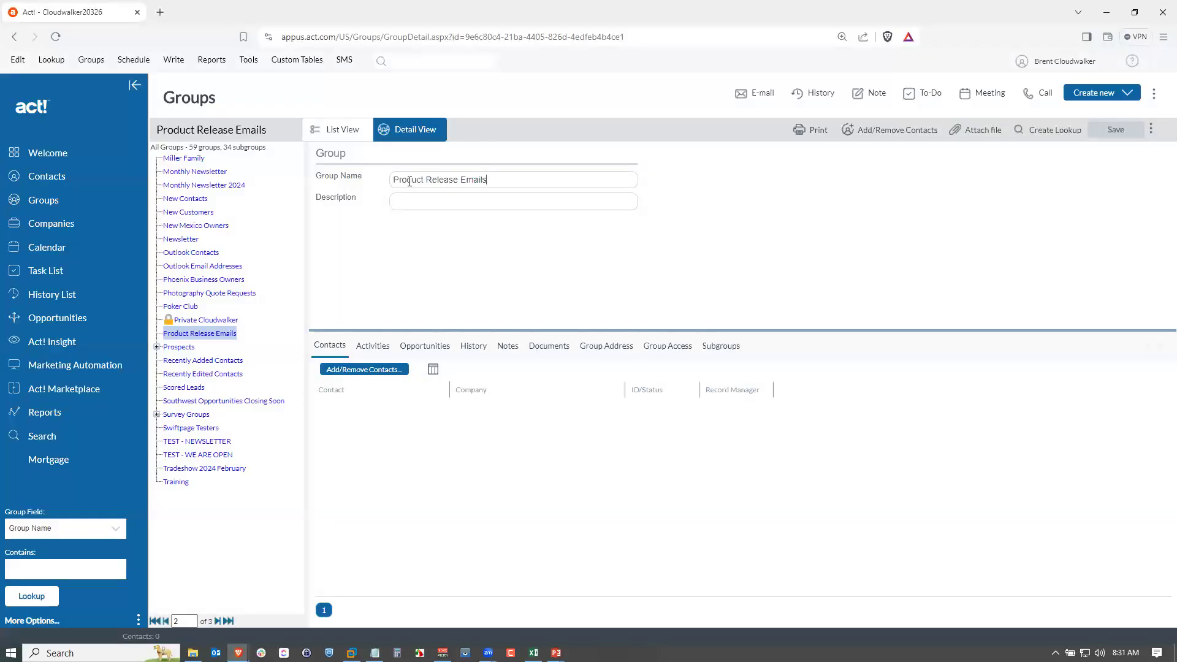
pyautogui.click(373, 346)
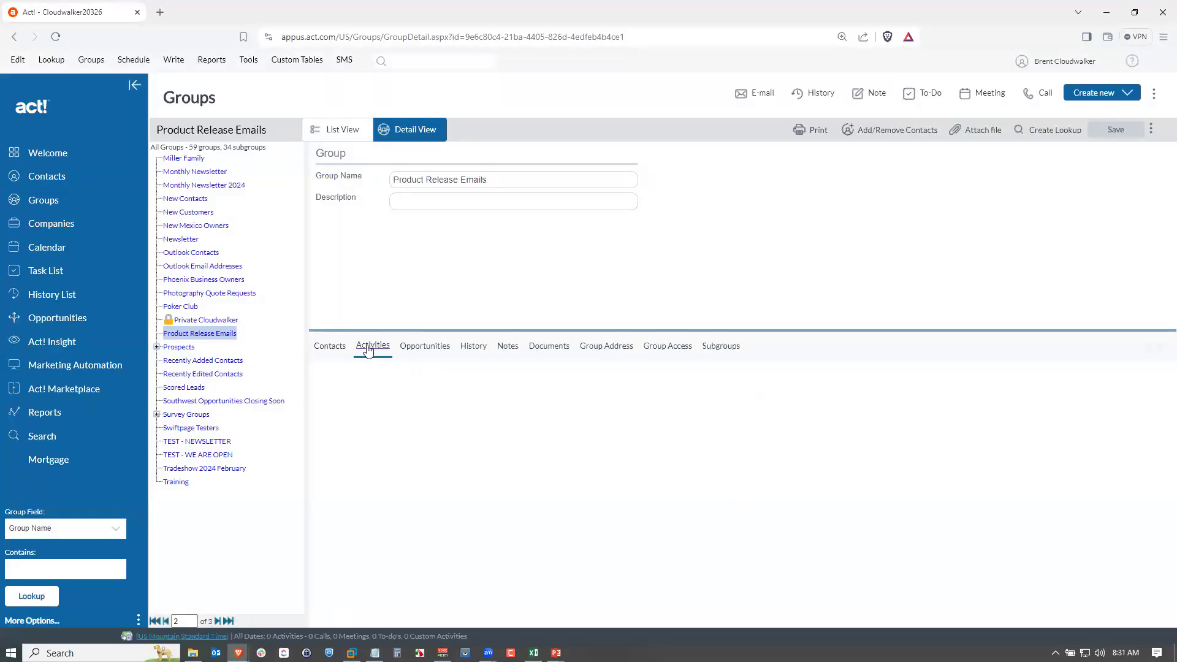
pyautogui.click(336, 347)
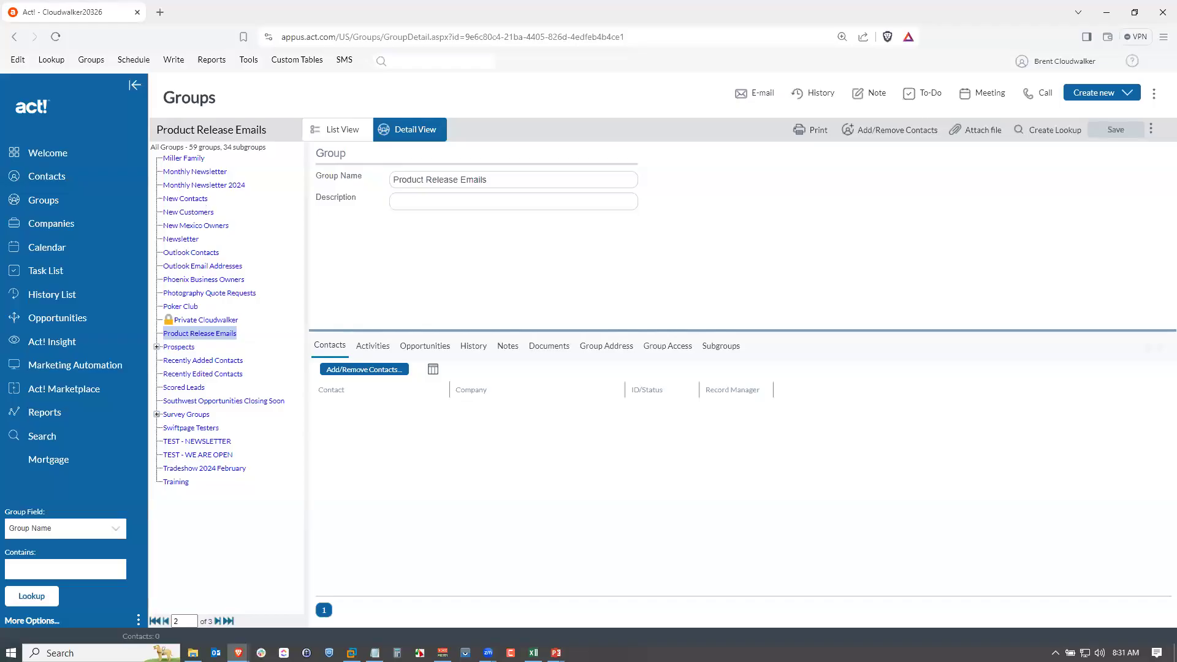
pyautogui.click(375, 652)
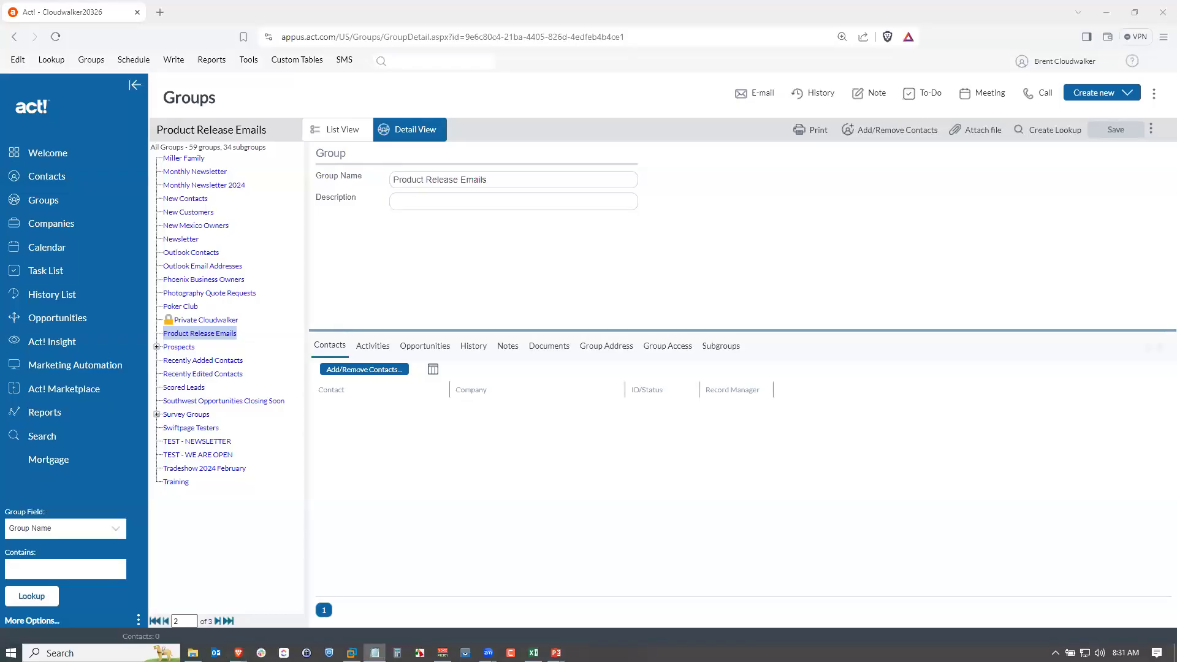
pyautogui.hotkey('alt', 'Tab')
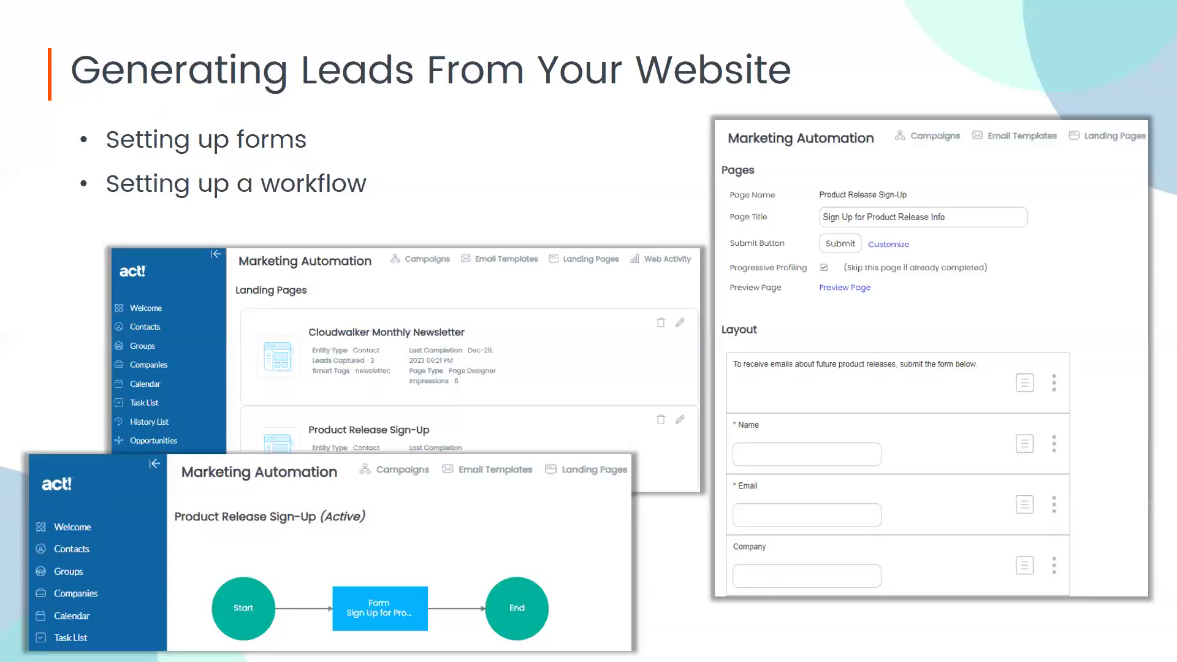
pyautogui.press('Right')
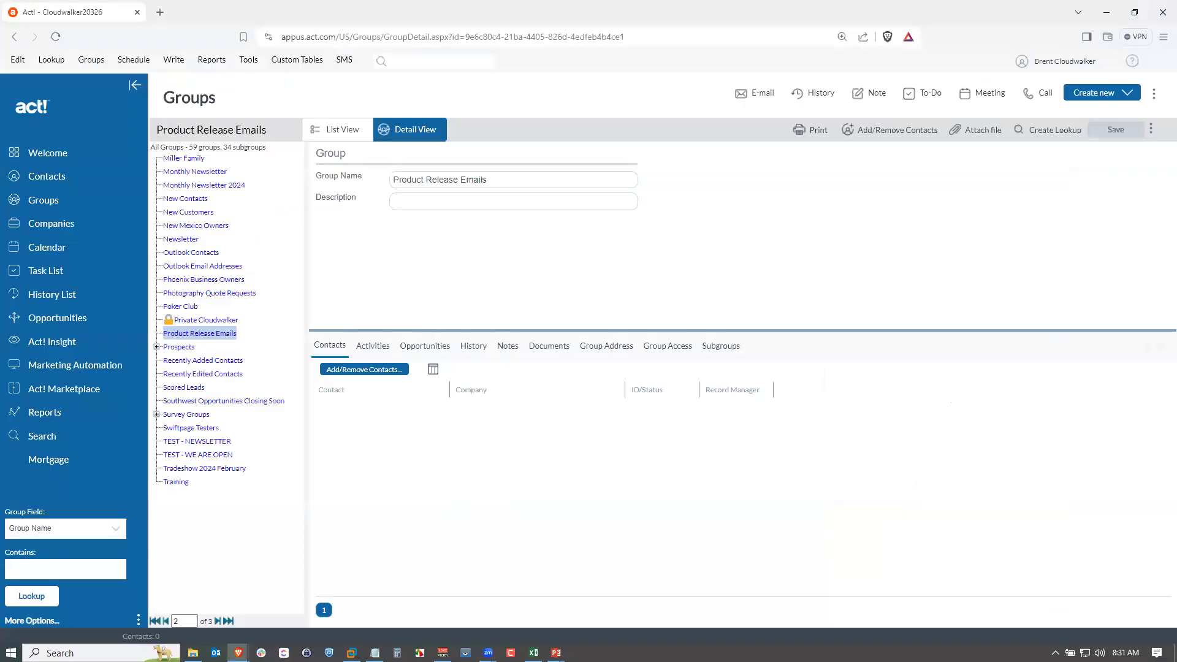
# Open Marketing Automation and browse the email templates list.
pyautogui.click(85, 367)
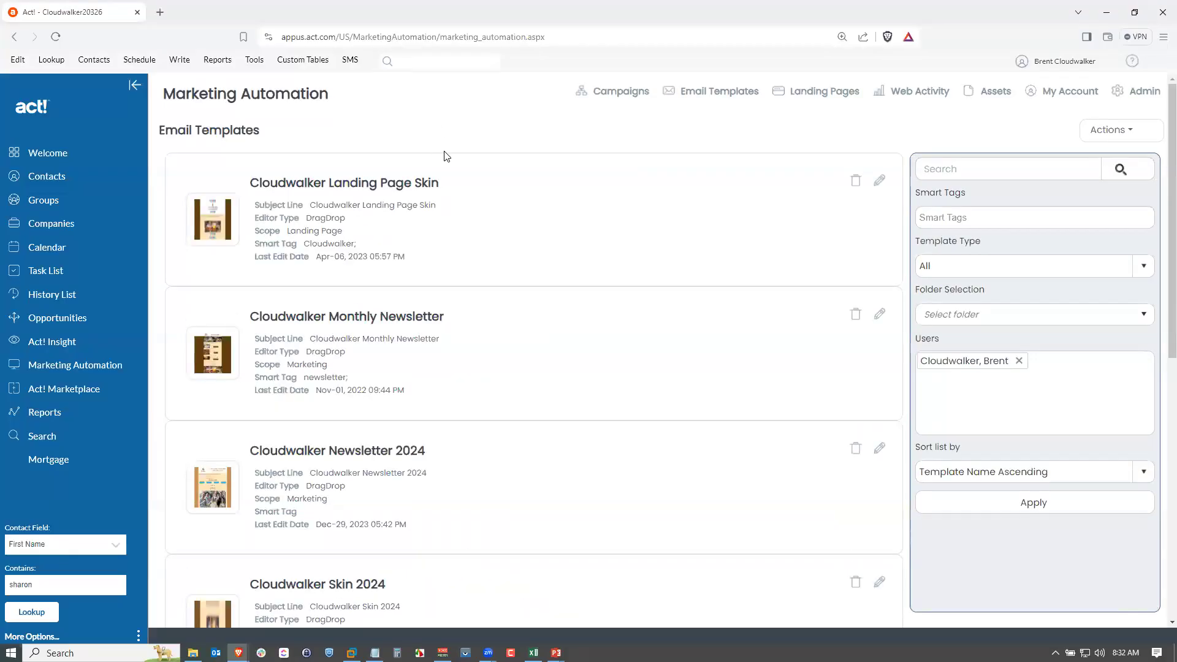
pyautogui.scroll(-3, 400, 254)
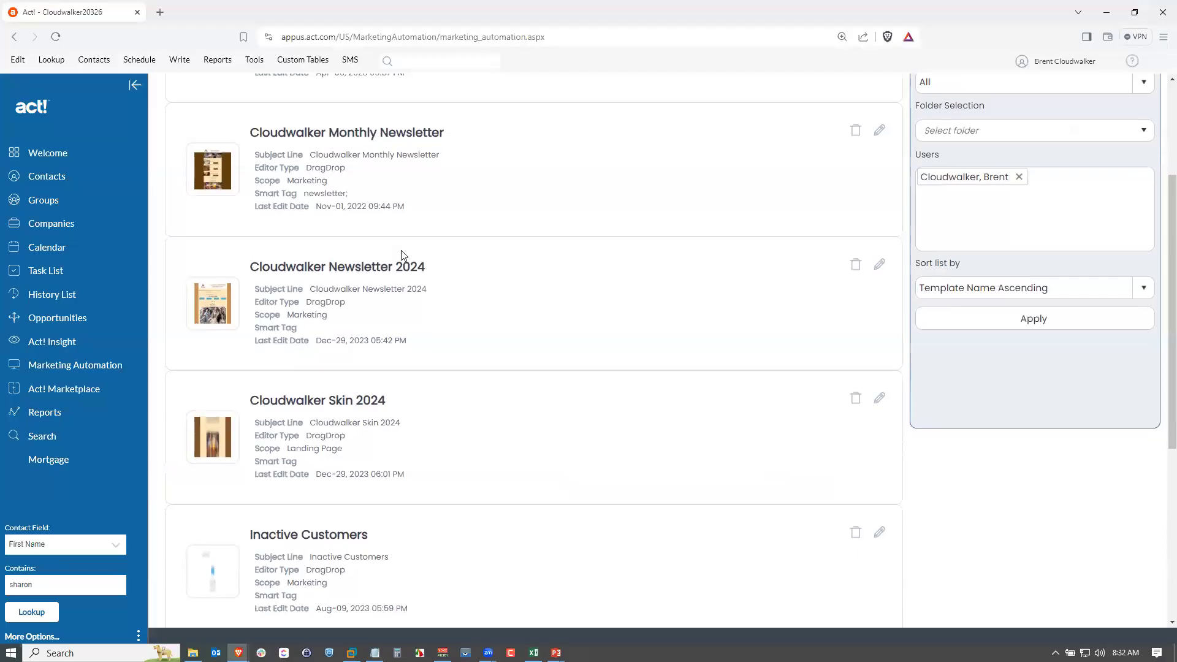
# Start a new email template and scroll through the full template gallery.
pyautogui.scroll(3, 402, 254)
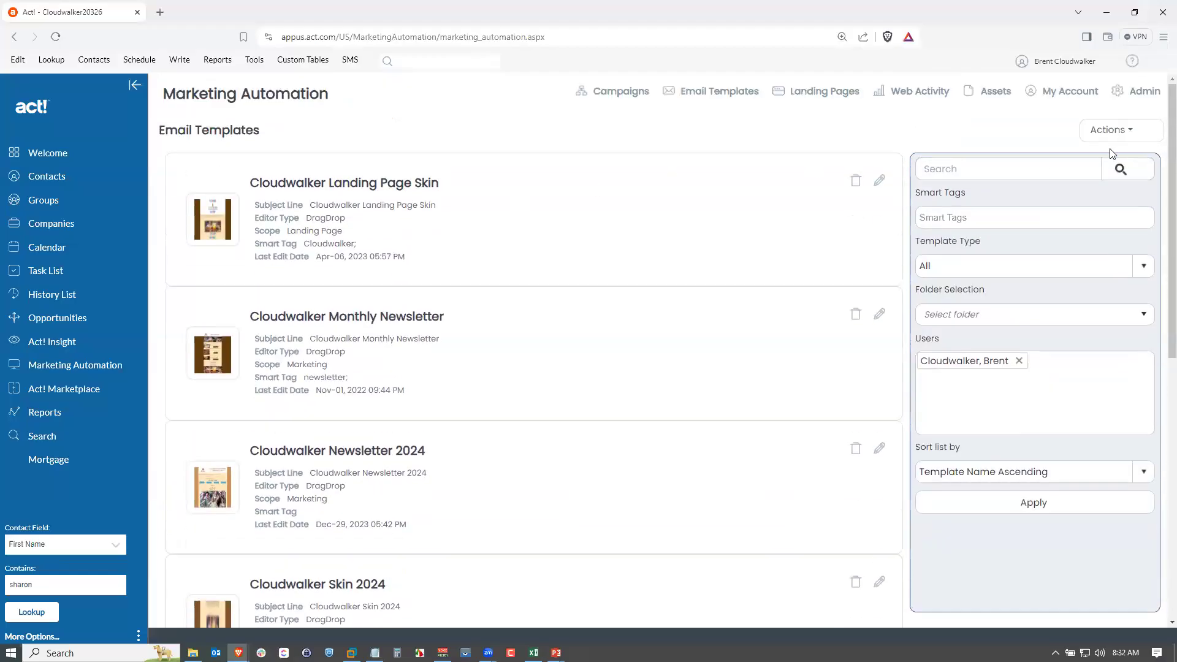
pyautogui.click(1115, 131)
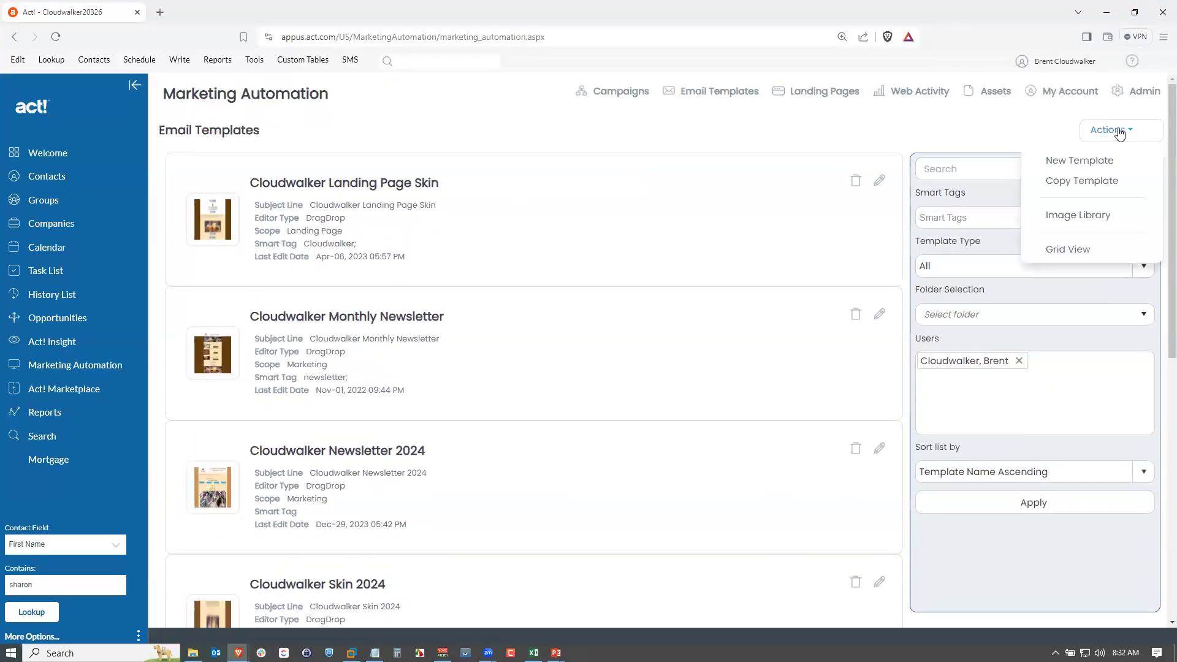
pyautogui.click(1094, 164)
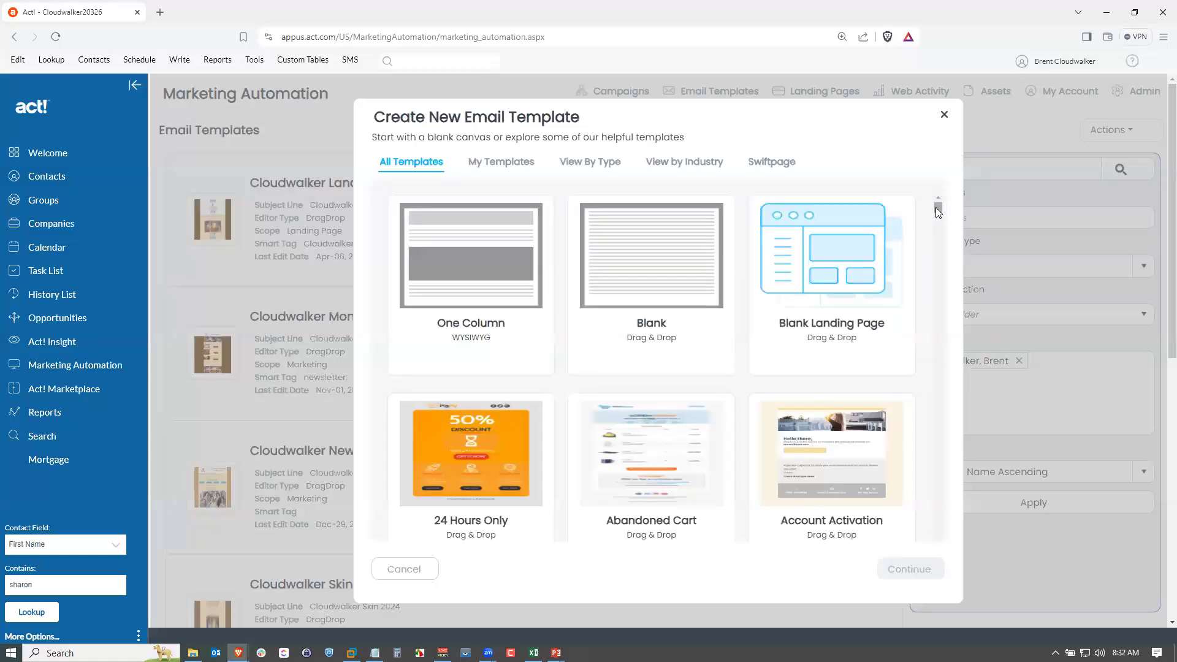
pyautogui.moveTo(935, 207); pyautogui.dragTo(937, 408)
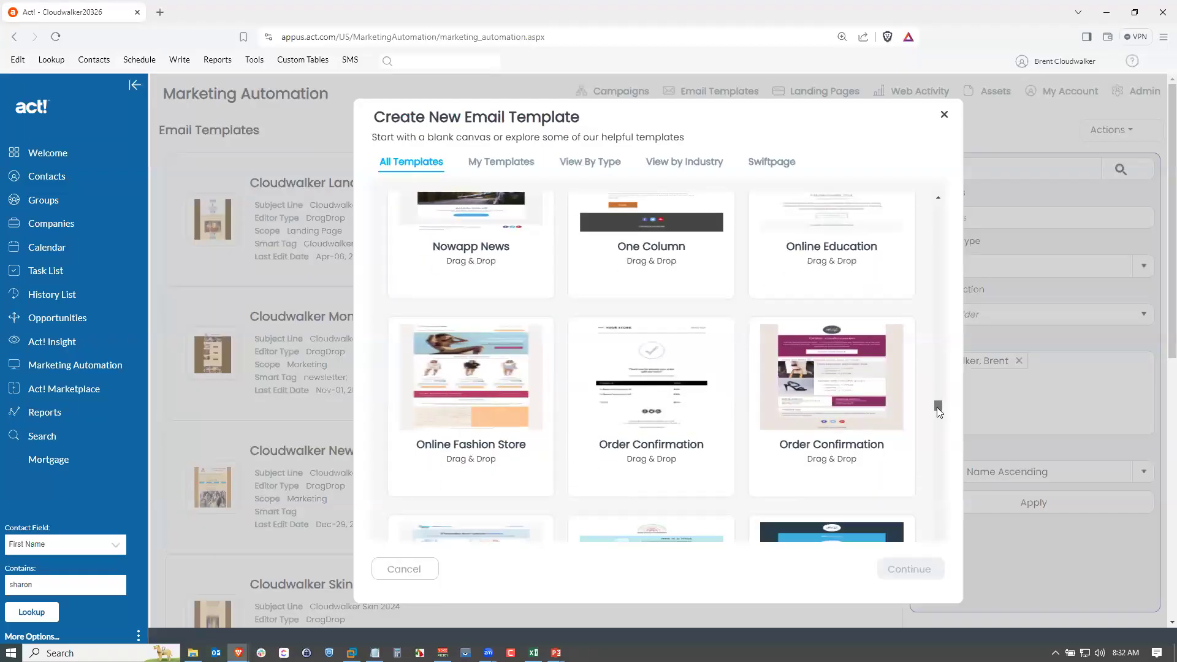
pyautogui.moveTo(939, 411); pyautogui.dragTo(939, 408)
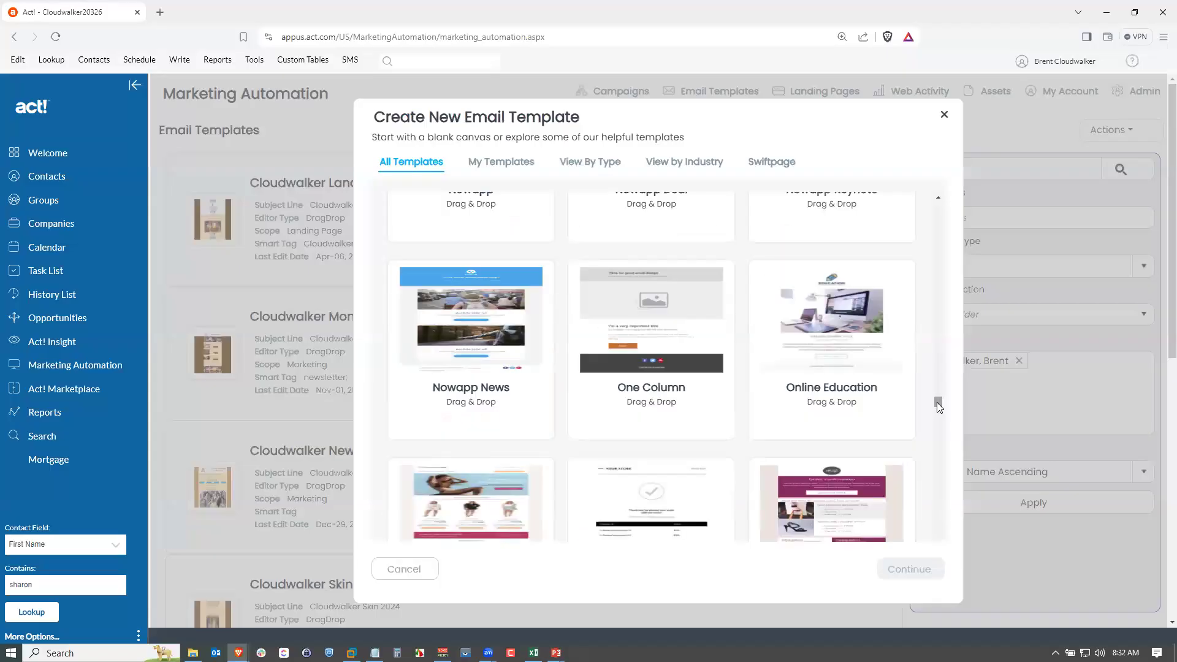
pyautogui.moveTo(939, 400); pyautogui.dragTo(939, 393)
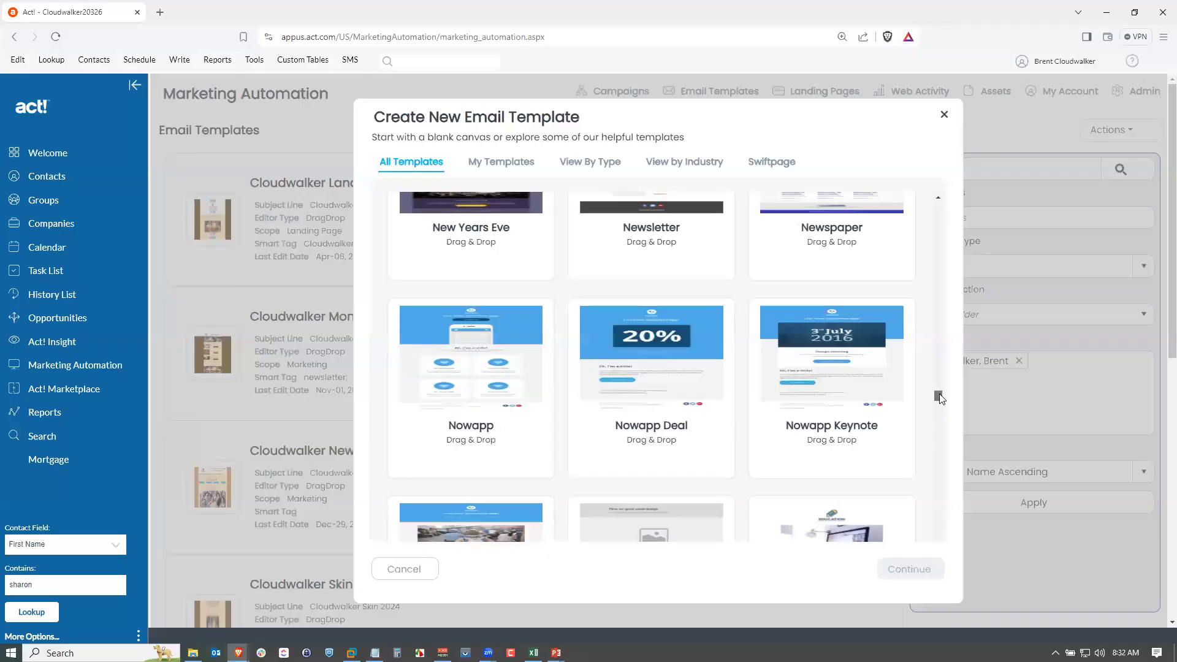
pyautogui.moveTo(939, 397); pyautogui.dragTo(930, 208)
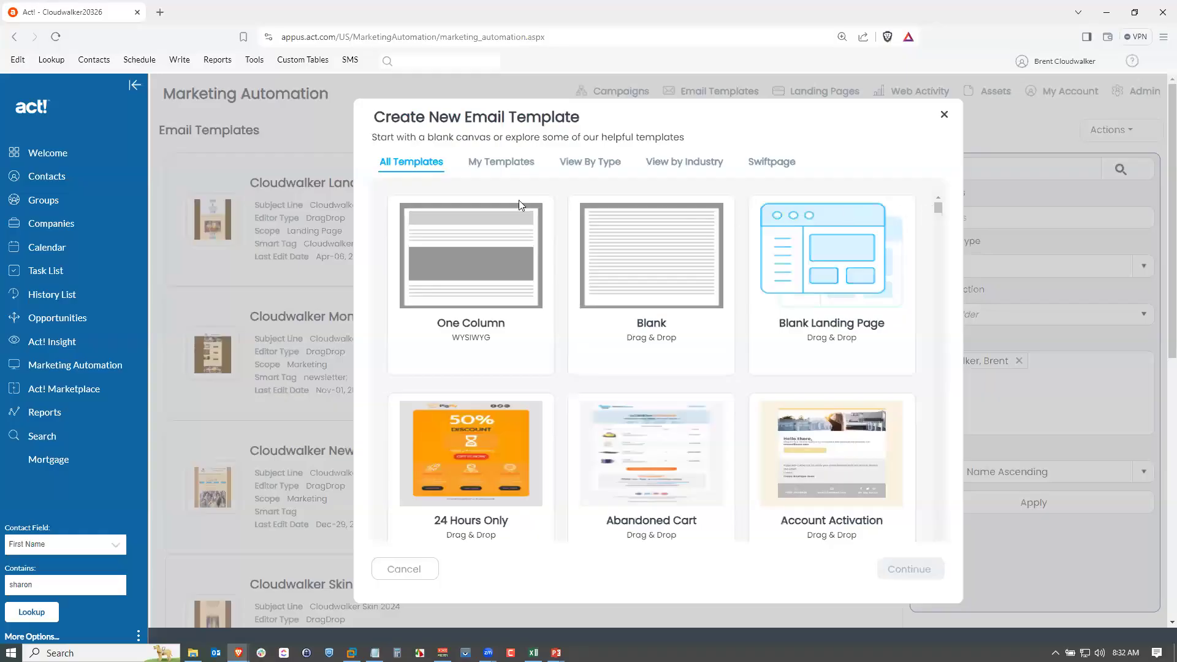
# Browse the template categories by type and by industry.
pyautogui.click(599, 164)
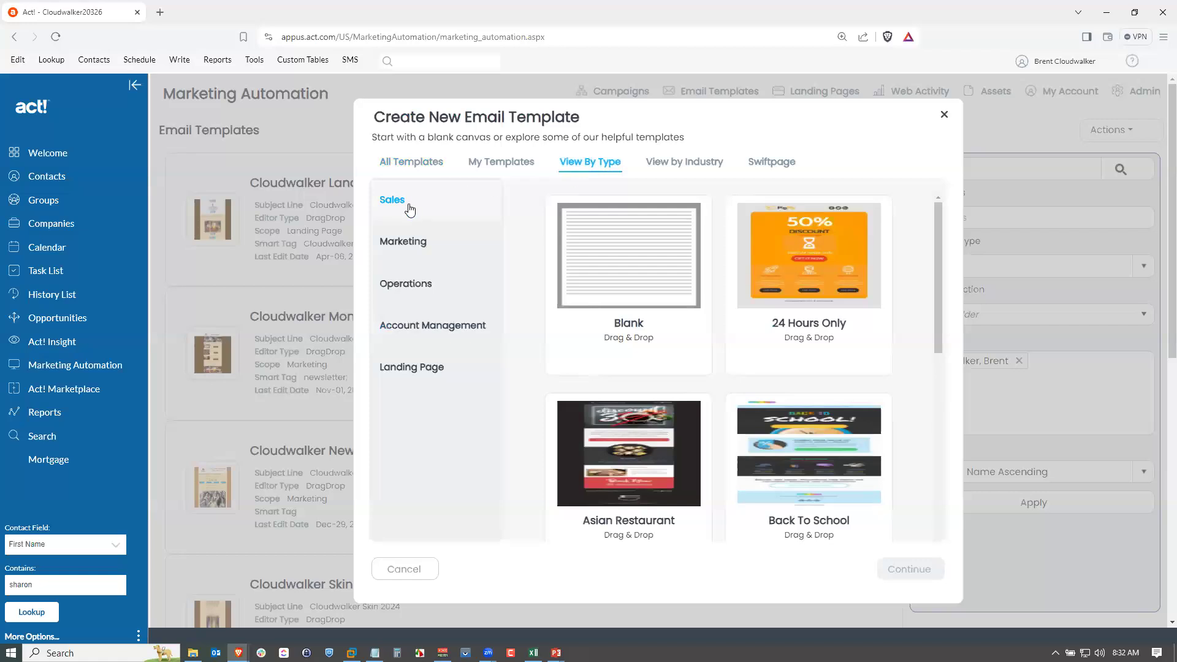
pyautogui.click(424, 248)
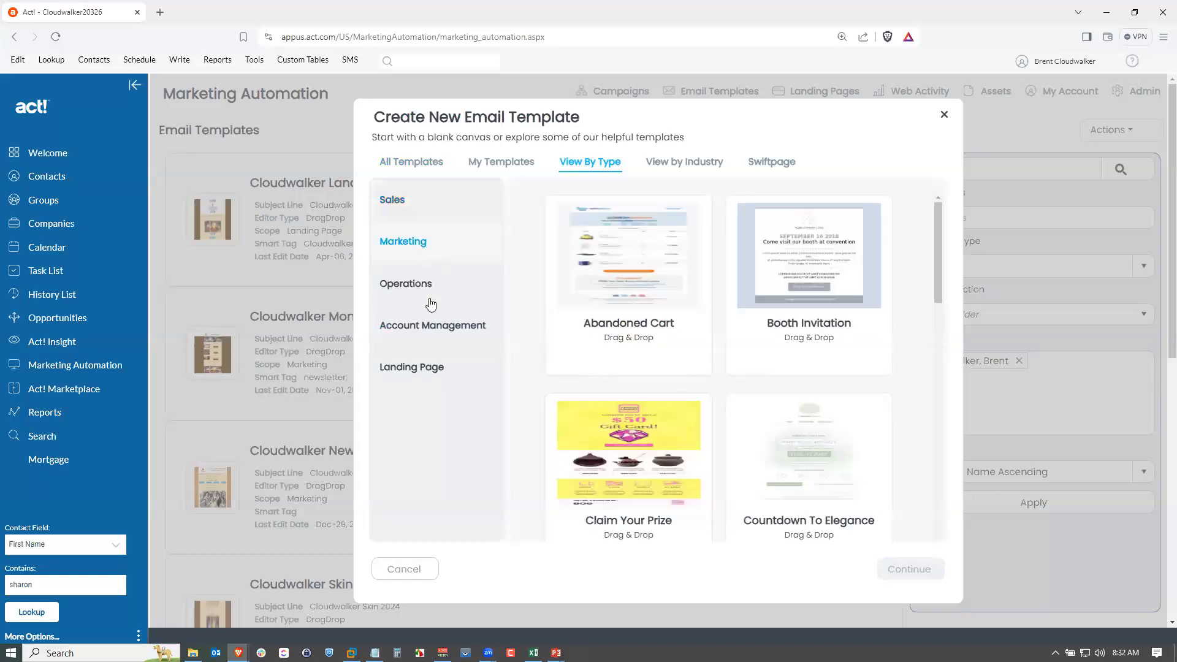
pyautogui.click(685, 169)
pyautogui.click(431, 250)
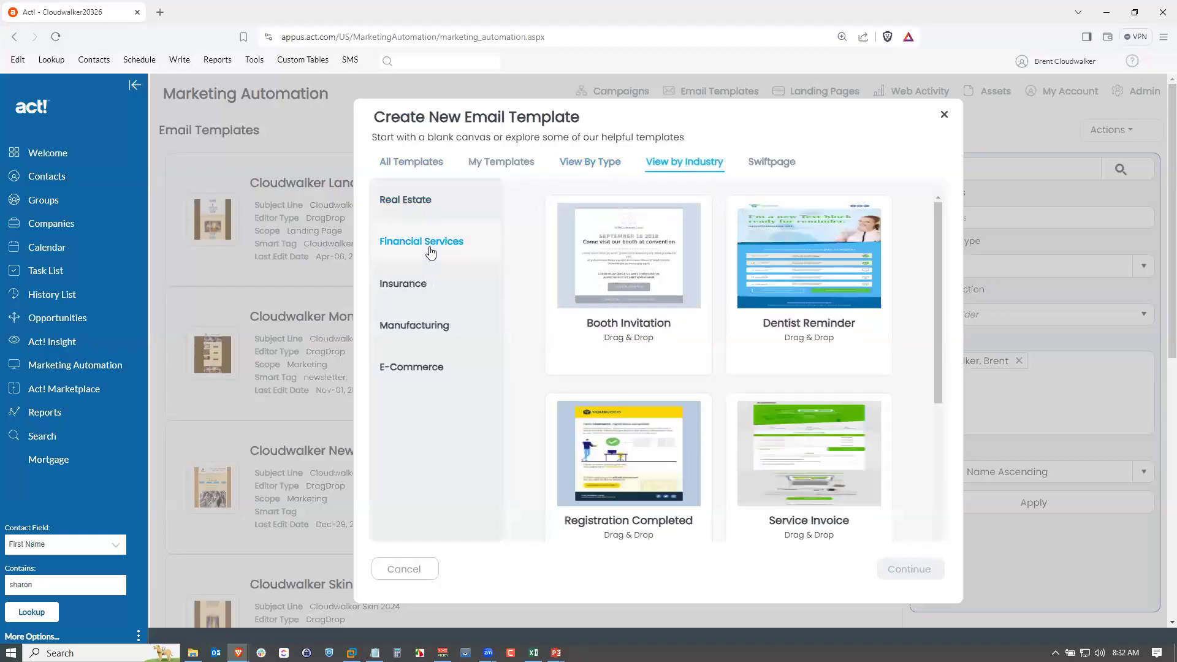
pyautogui.click(419, 292)
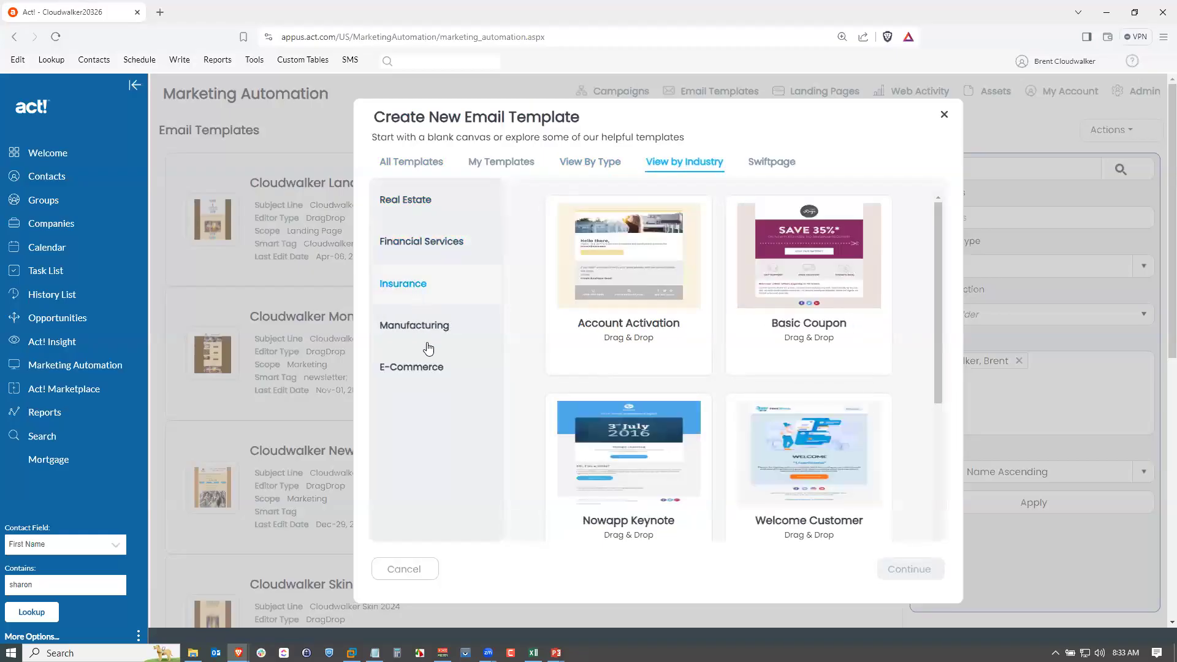
pyautogui.click(451, 373)
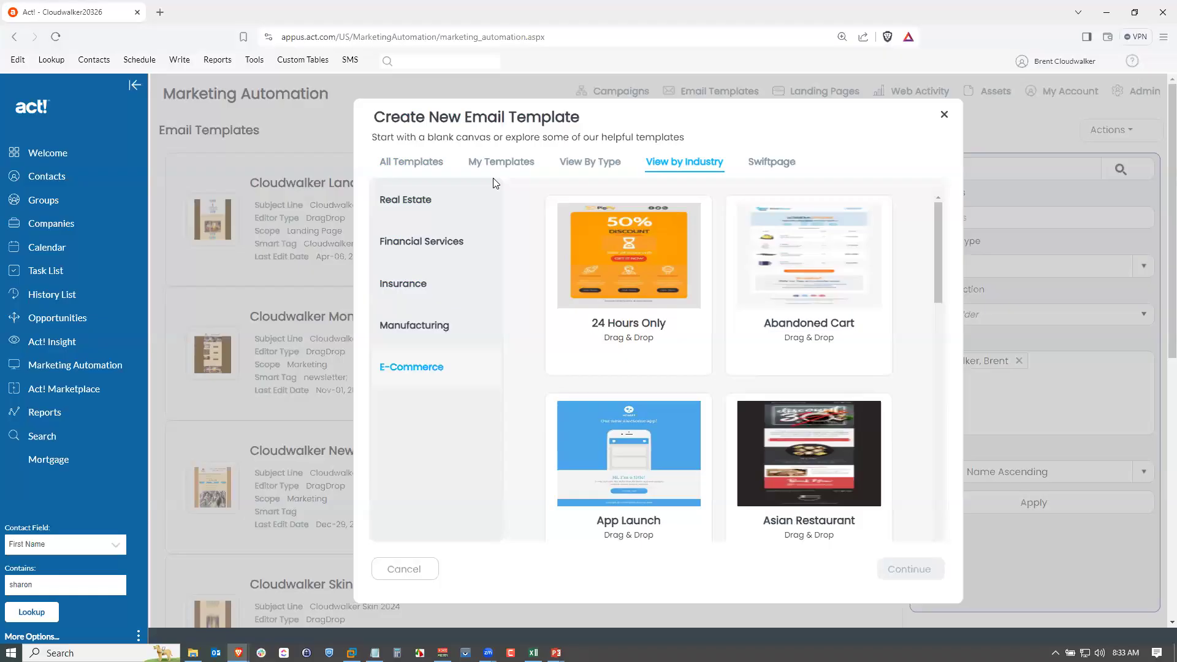
pyautogui.click(583, 164)
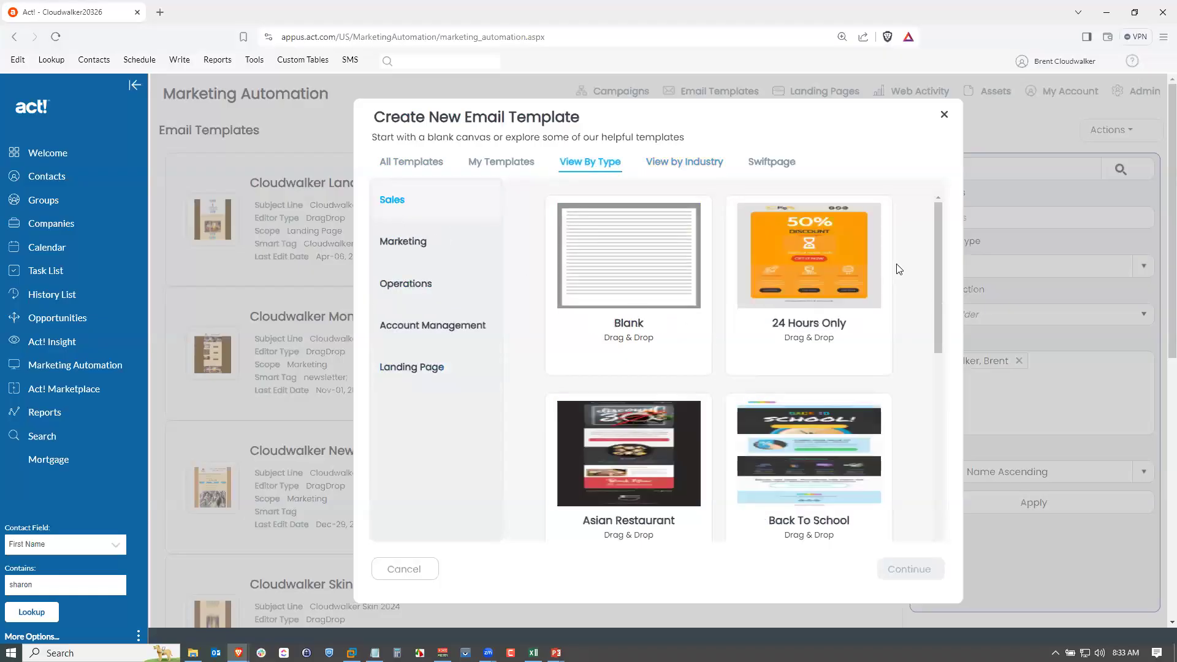
# Choose the Wireframe Launch template from the Sales type and continue.
pyautogui.moveTo(931, 253); pyautogui.dragTo(936, 474)
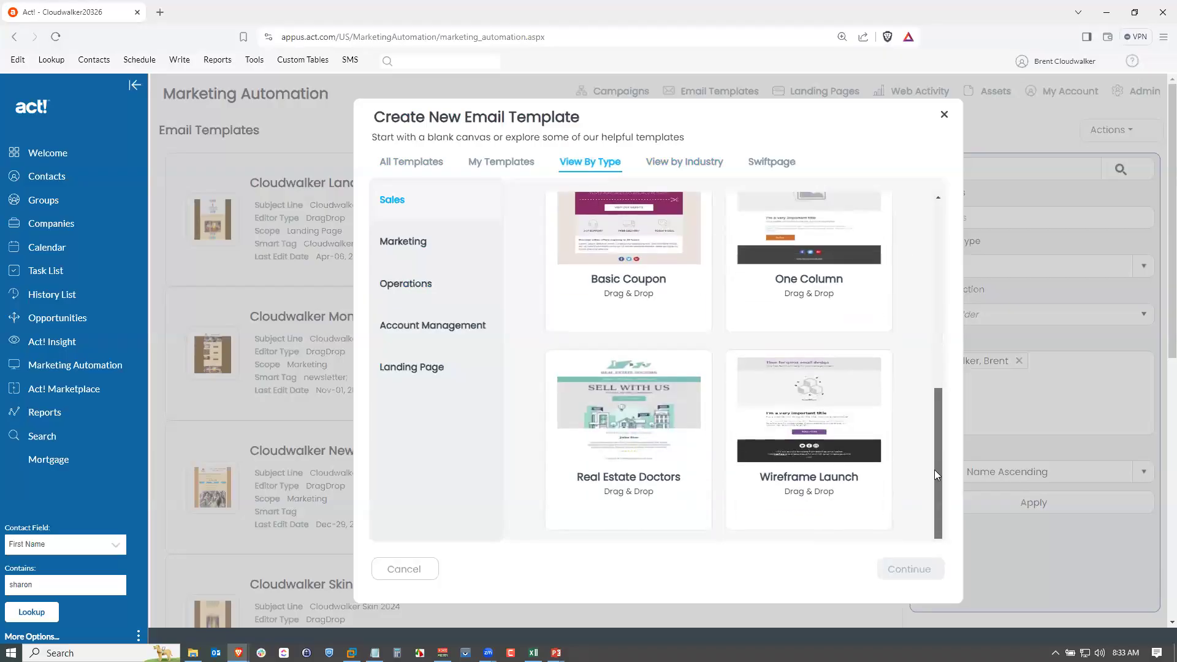
pyautogui.click(824, 375)
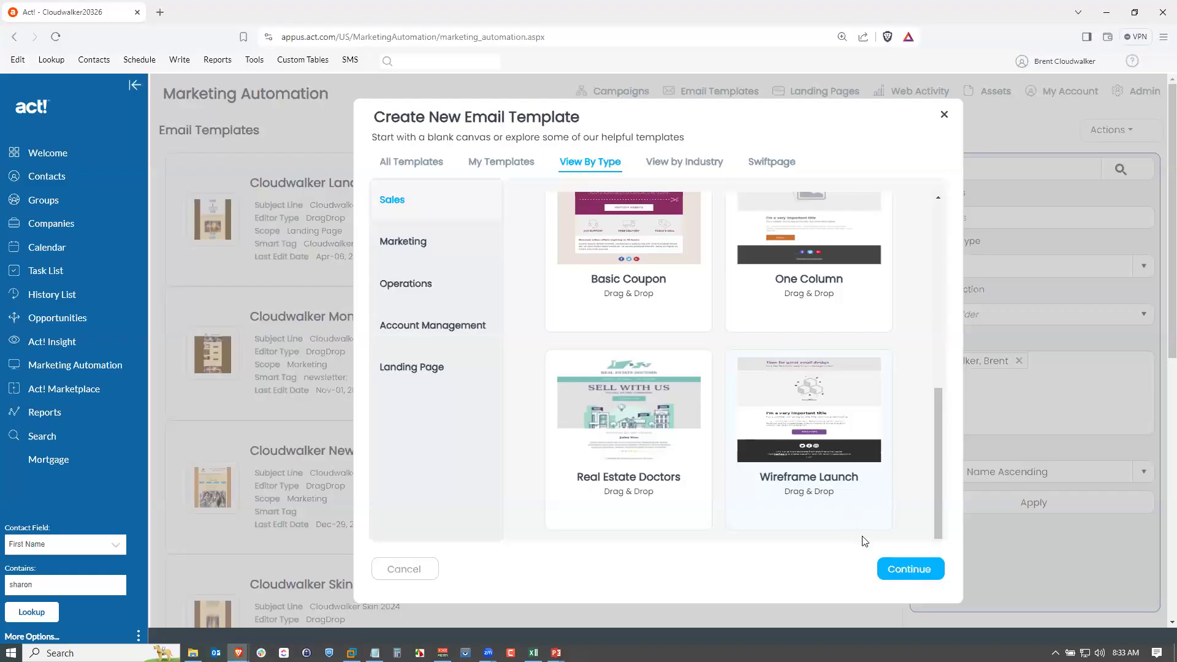
pyautogui.click(923, 573)
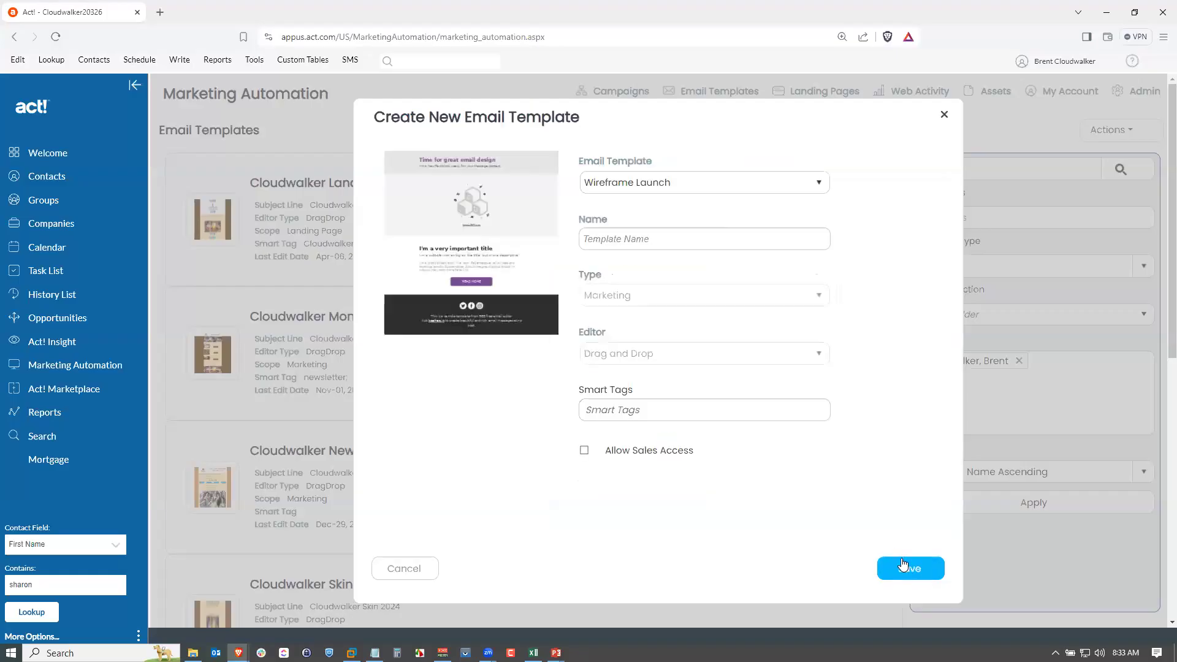
# Name the new template August New Products and save it.
pyautogui.click(695, 230)
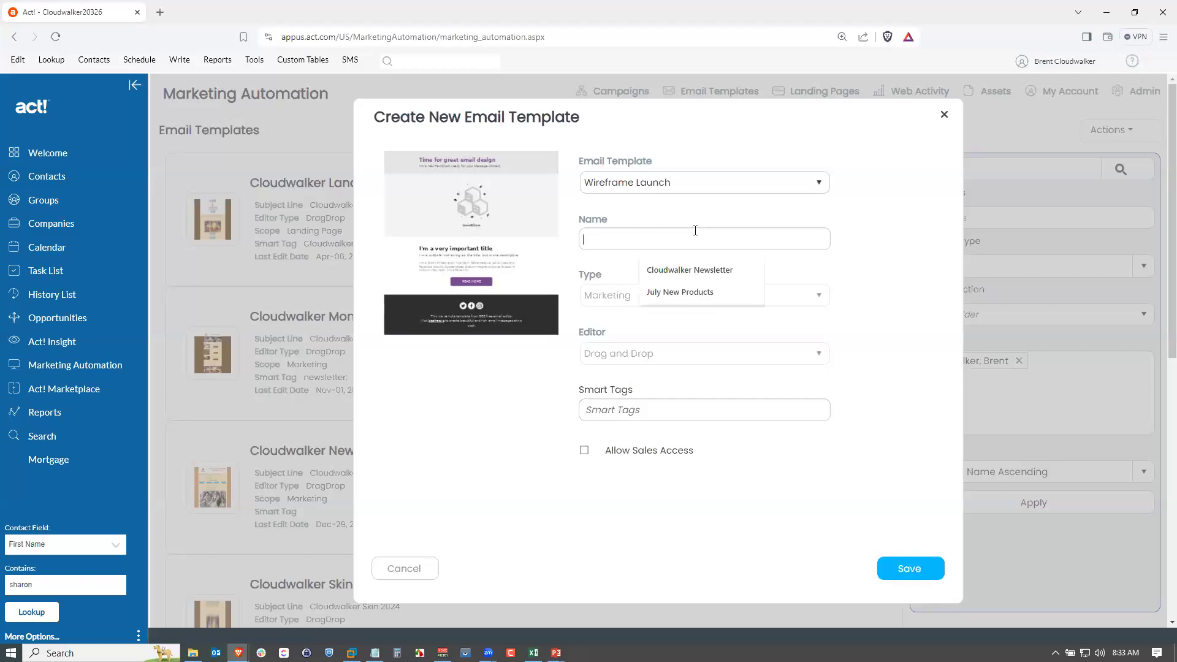
pyautogui.write('August ')
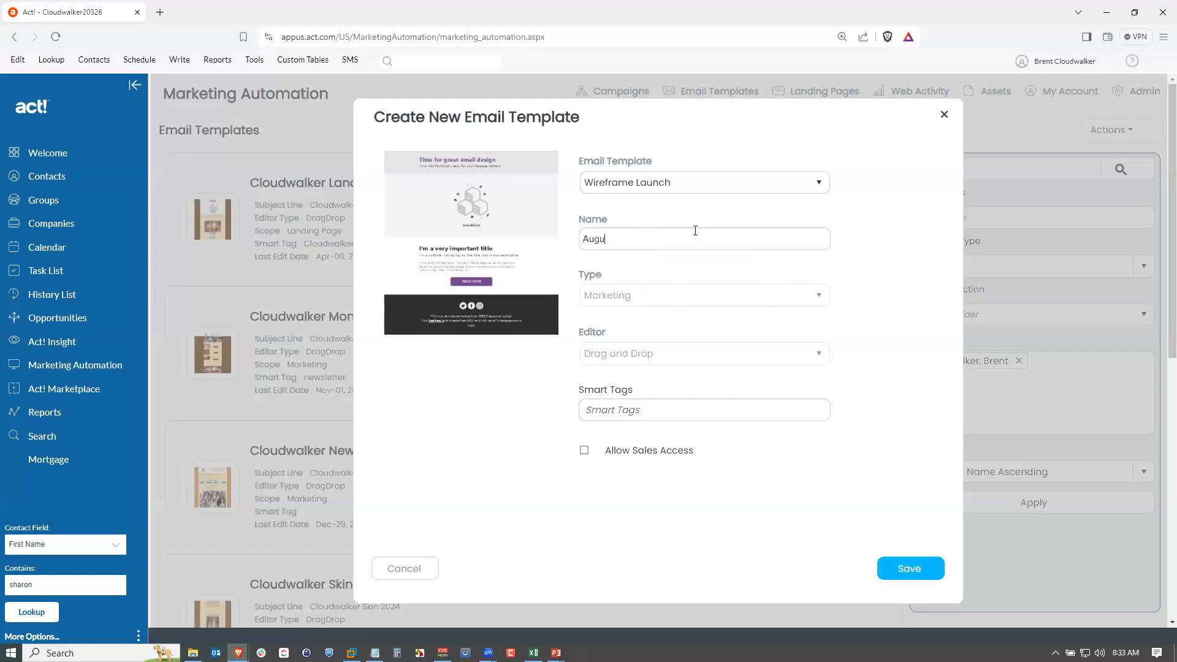
pyautogui.write('New Products')
pyautogui.click(912, 570)
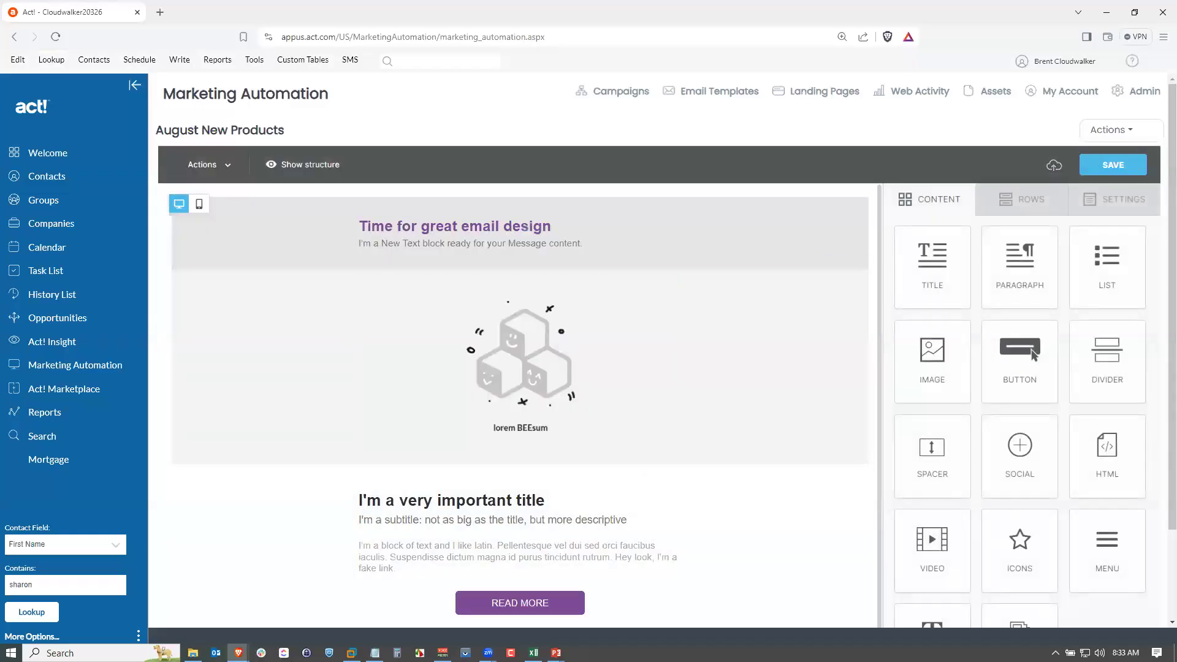
# Set the template's content area width to 600px in the general settings.
pyautogui.hotkey('alt', 'Tab')
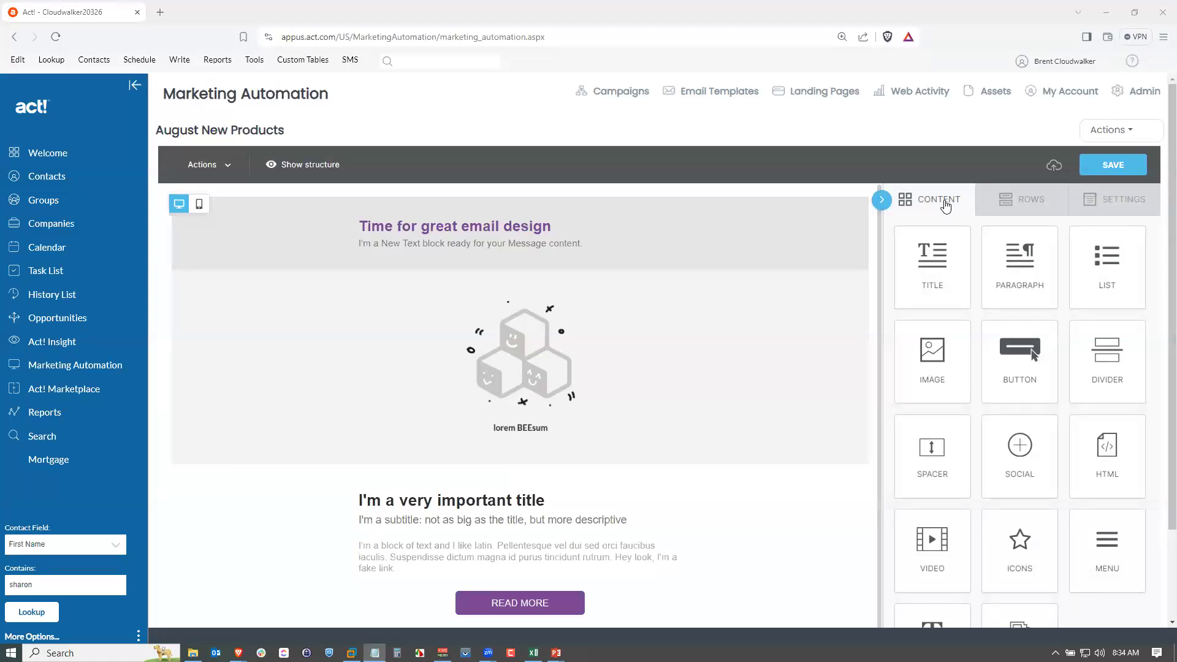
pyautogui.click(999, 204)
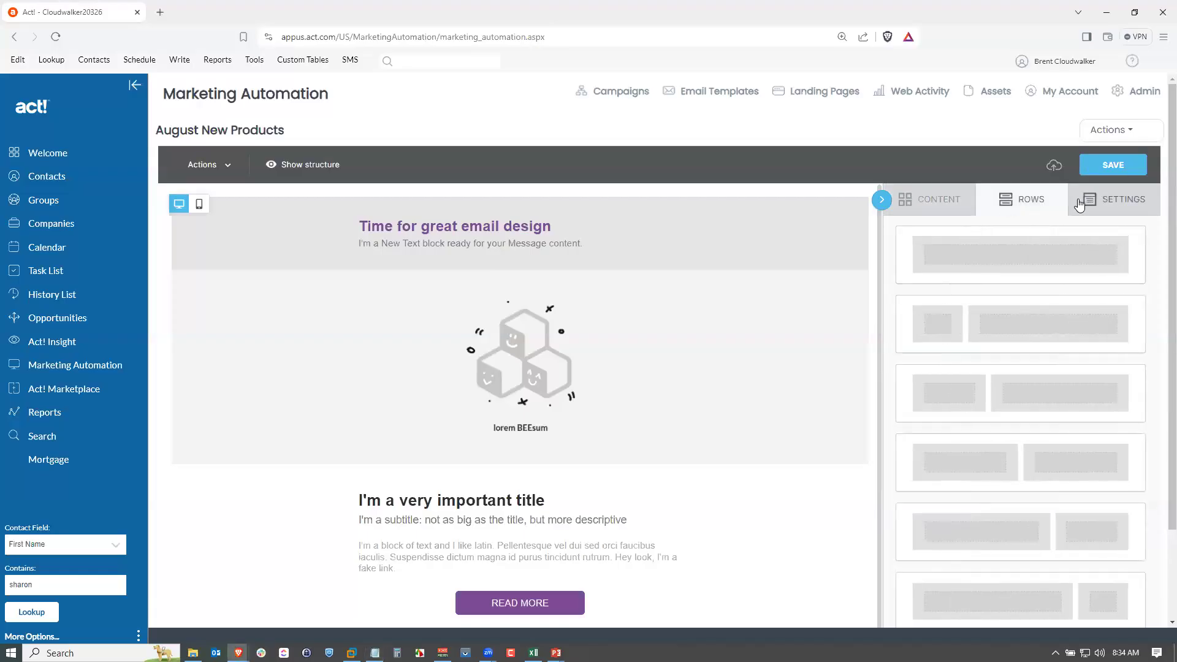
pyautogui.click(1080, 204)
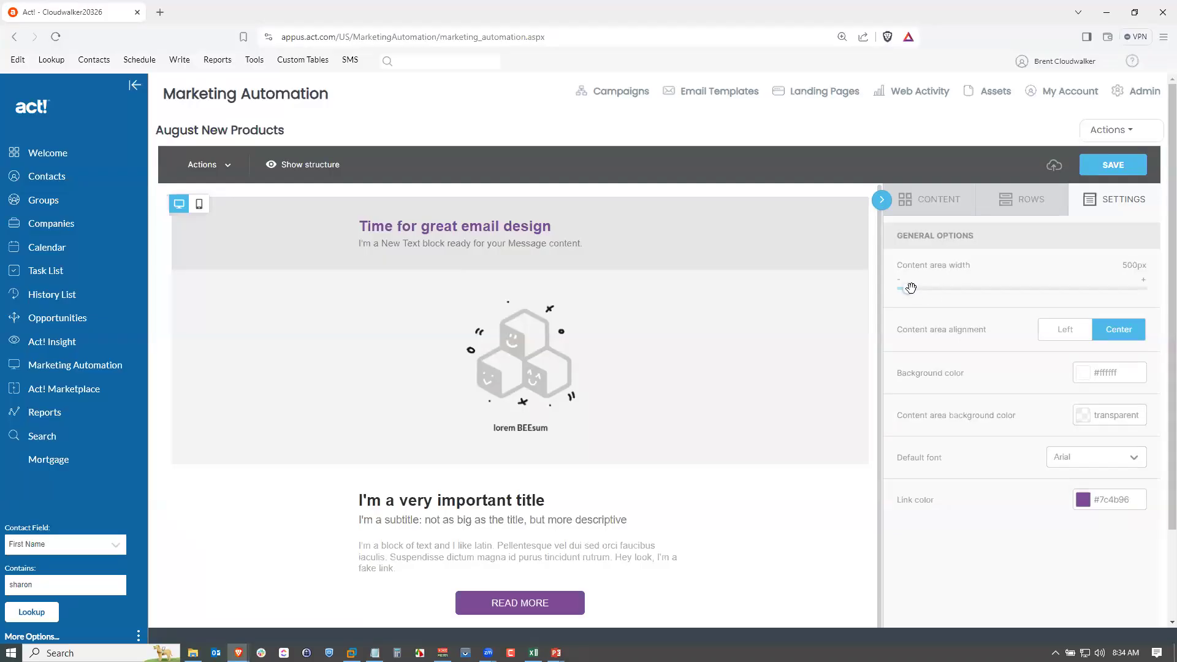
pyautogui.moveTo(911, 288); pyautogui.dragTo(969, 295)
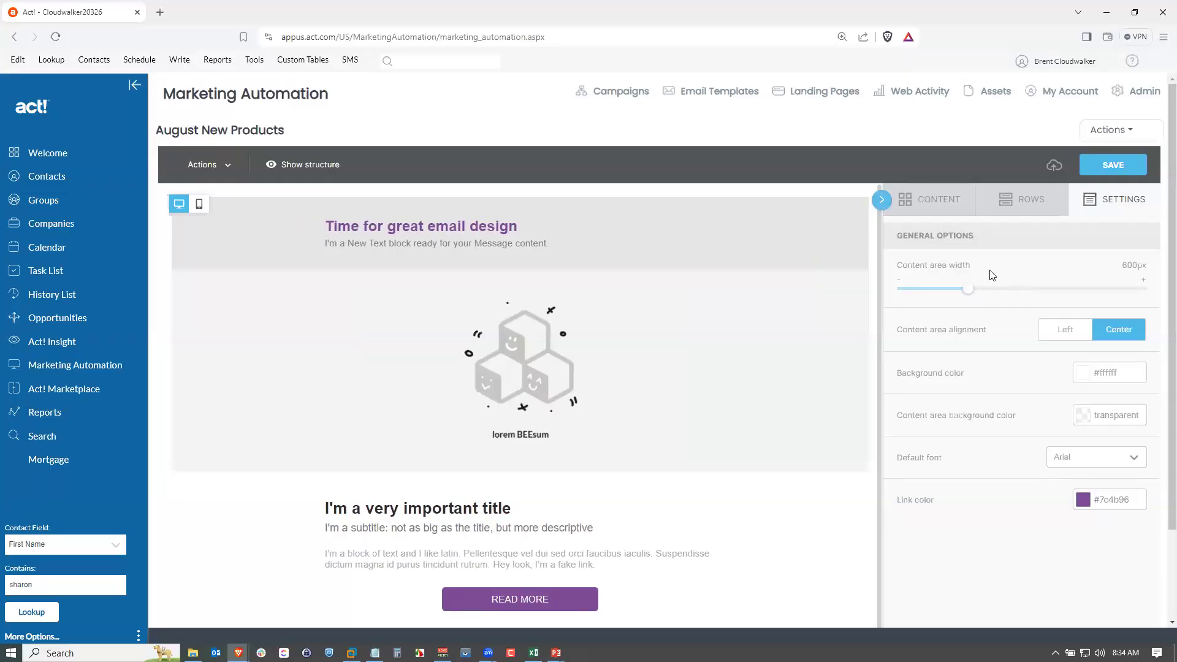
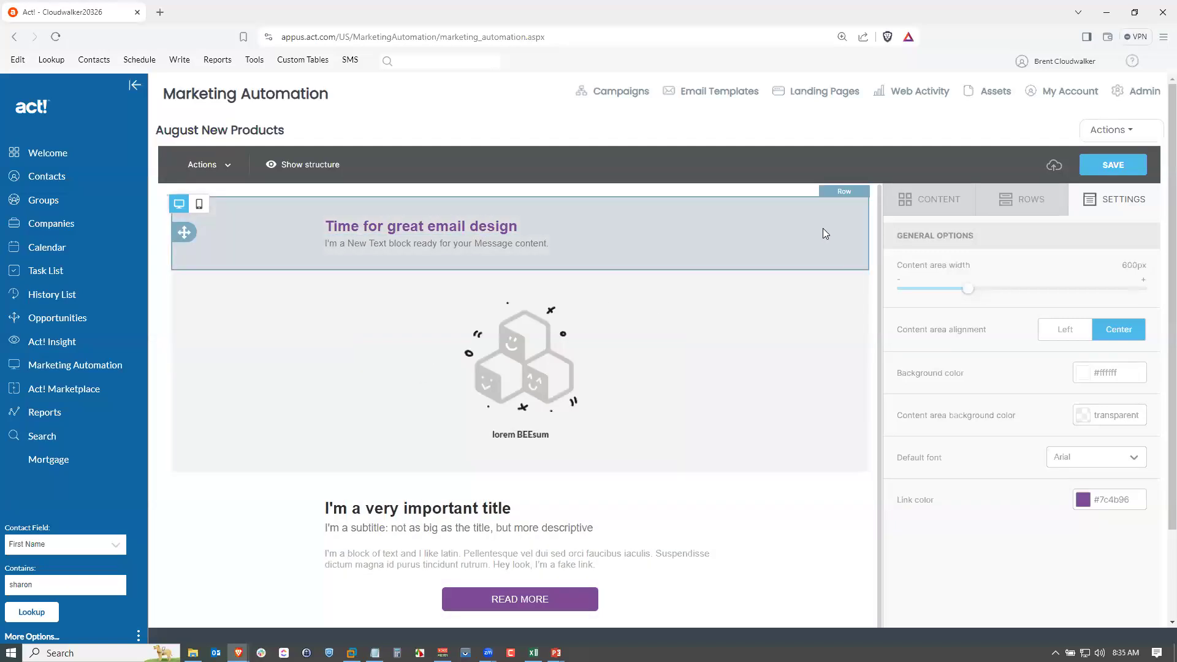
# Delete the top row containing the "Time for great email design" heading.
pyautogui.click(804, 223)
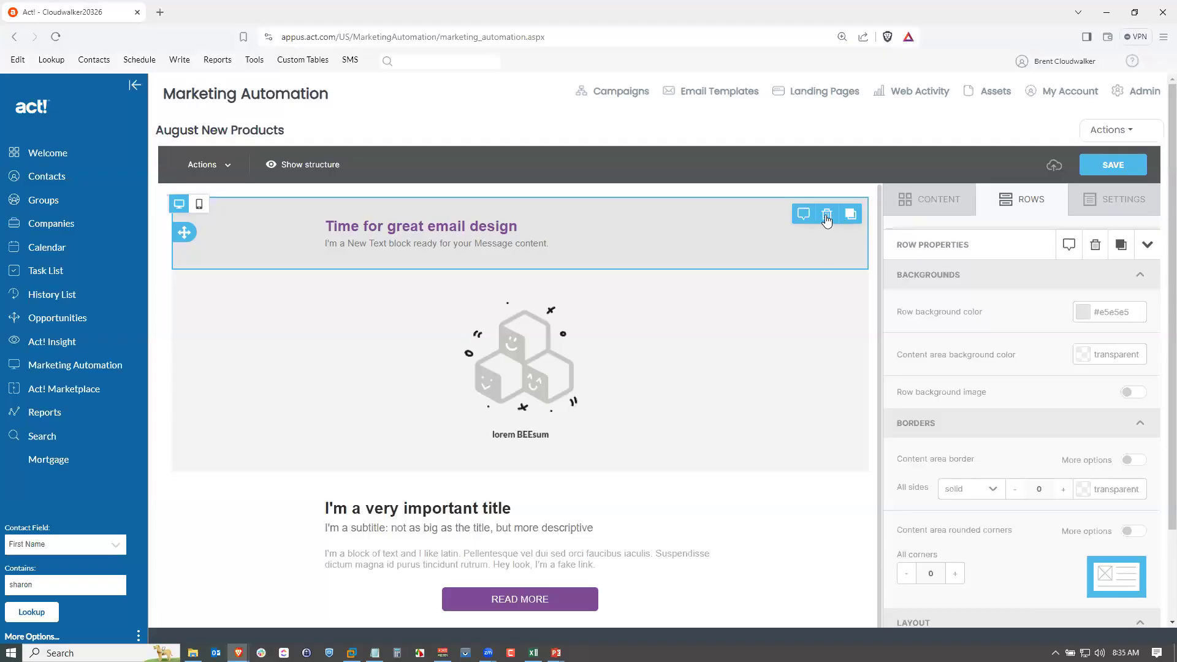
pyautogui.click(827, 215)
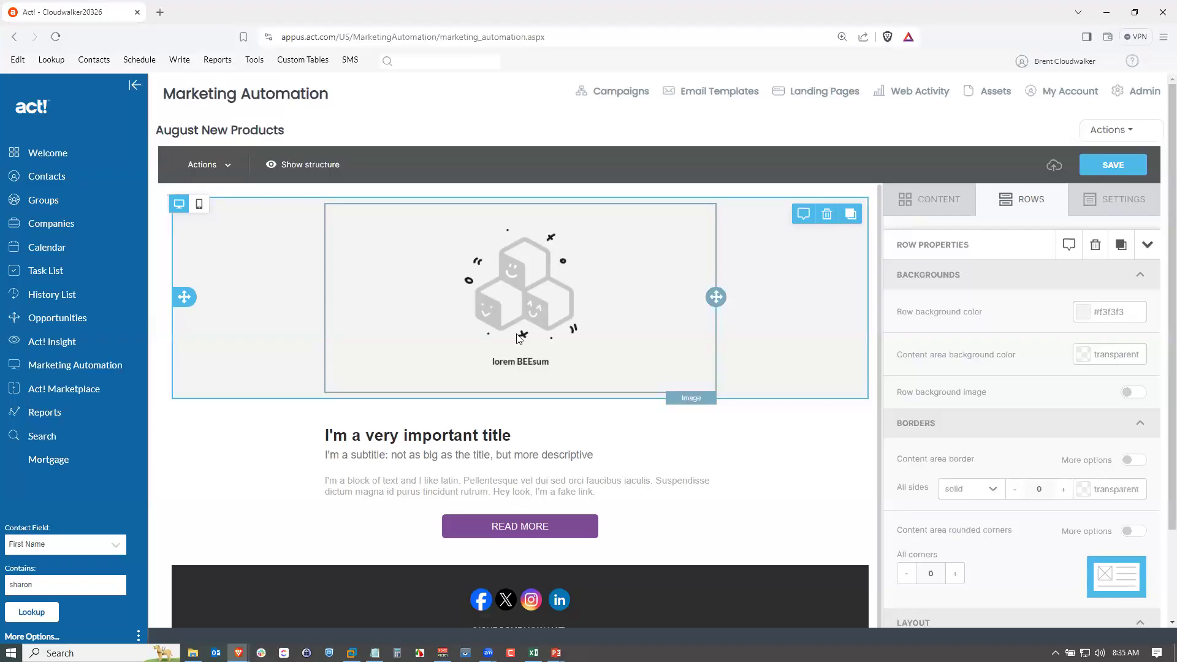
# Replace the placeholder image with act dots.png from the file manager.
pyautogui.click(522, 298)
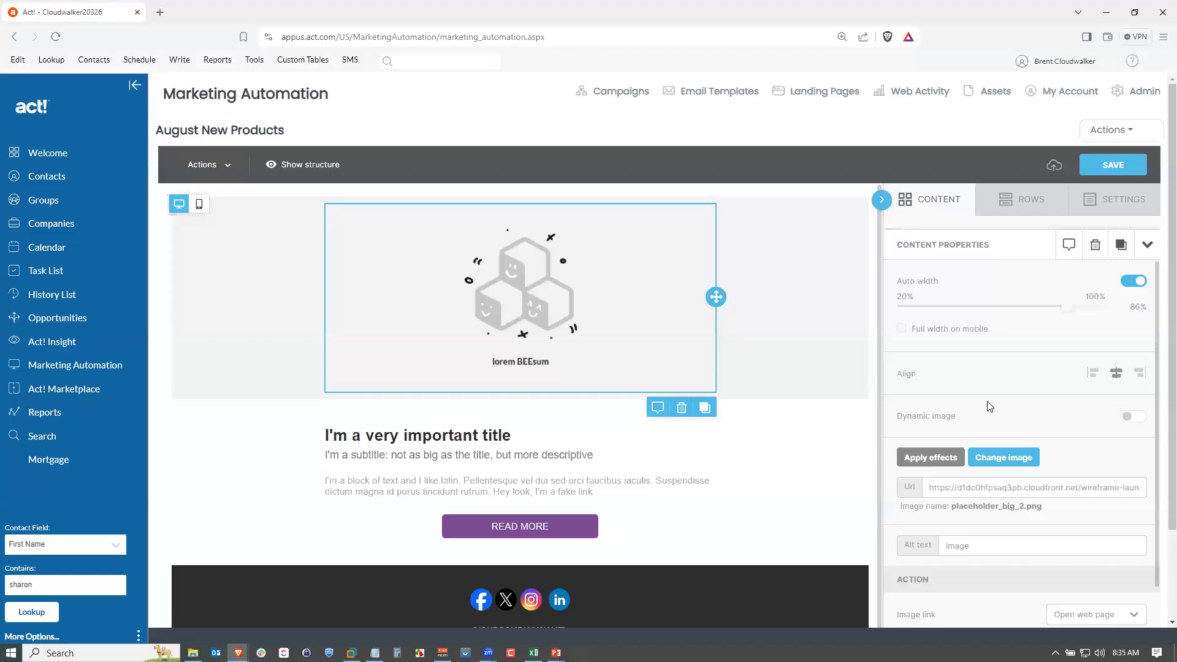
pyautogui.click(510, 484)
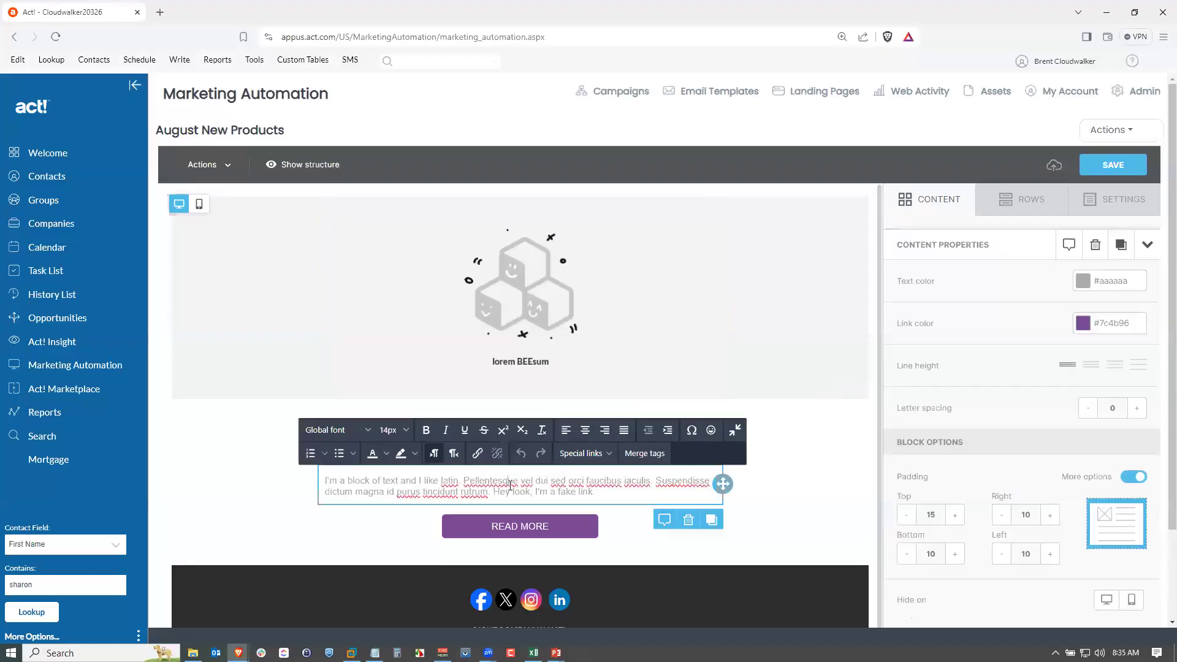
pyautogui.click(538, 307)
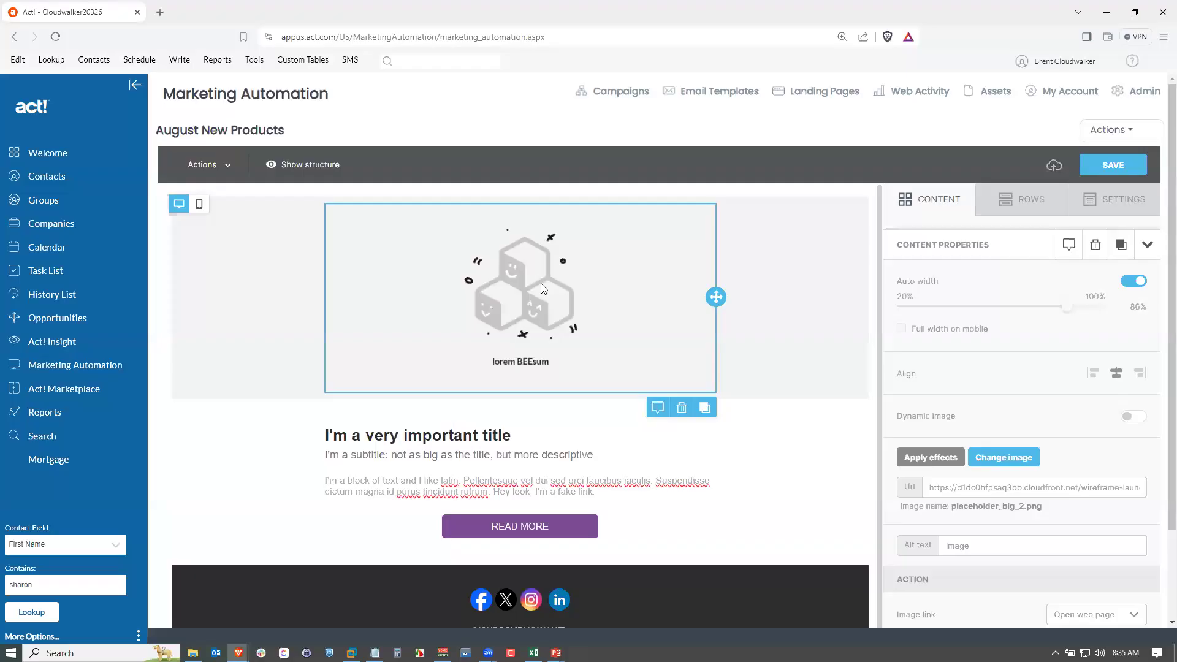
pyautogui.click(1012, 459)
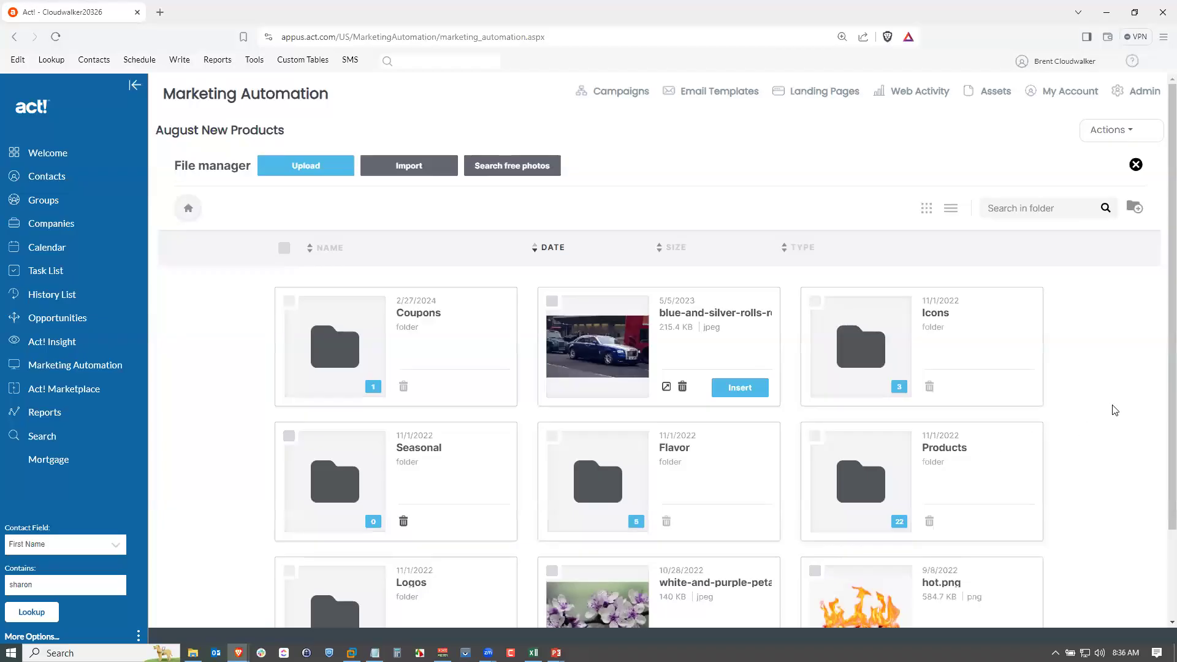
pyautogui.scroll(-2, 1110, 403)
pyautogui.scroll(-2, 1109, 403)
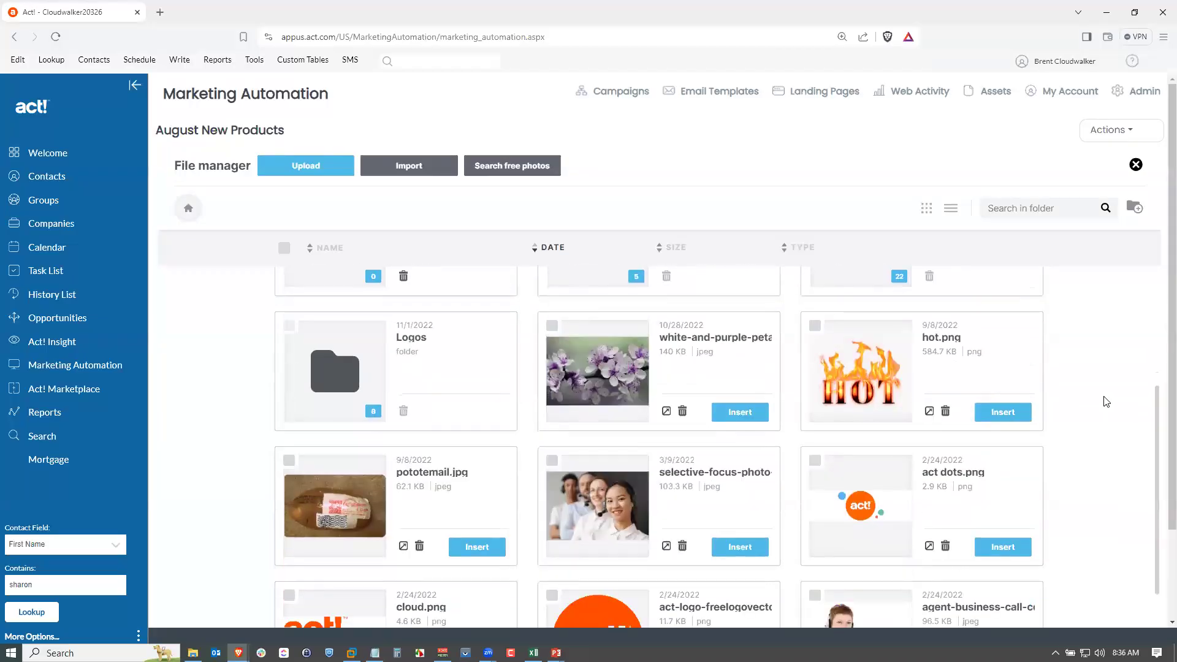
pyautogui.scroll(1, 1102, 402)
pyautogui.scroll(3, 1100, 402)
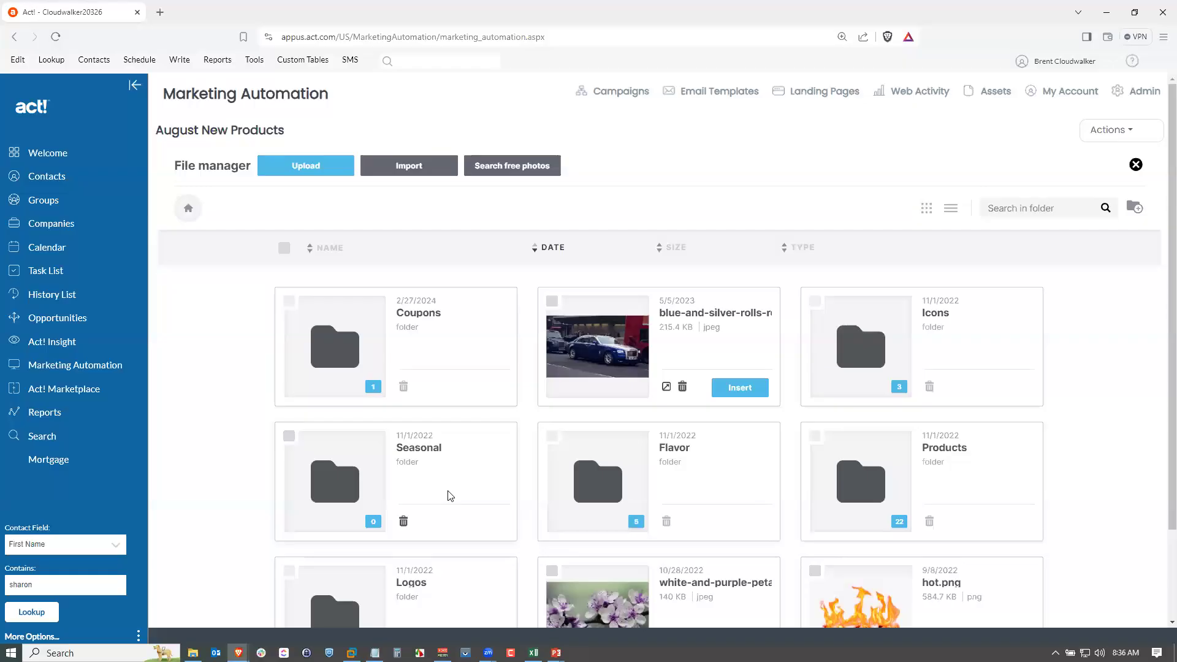
pyautogui.scroll(-6, 451, 495)
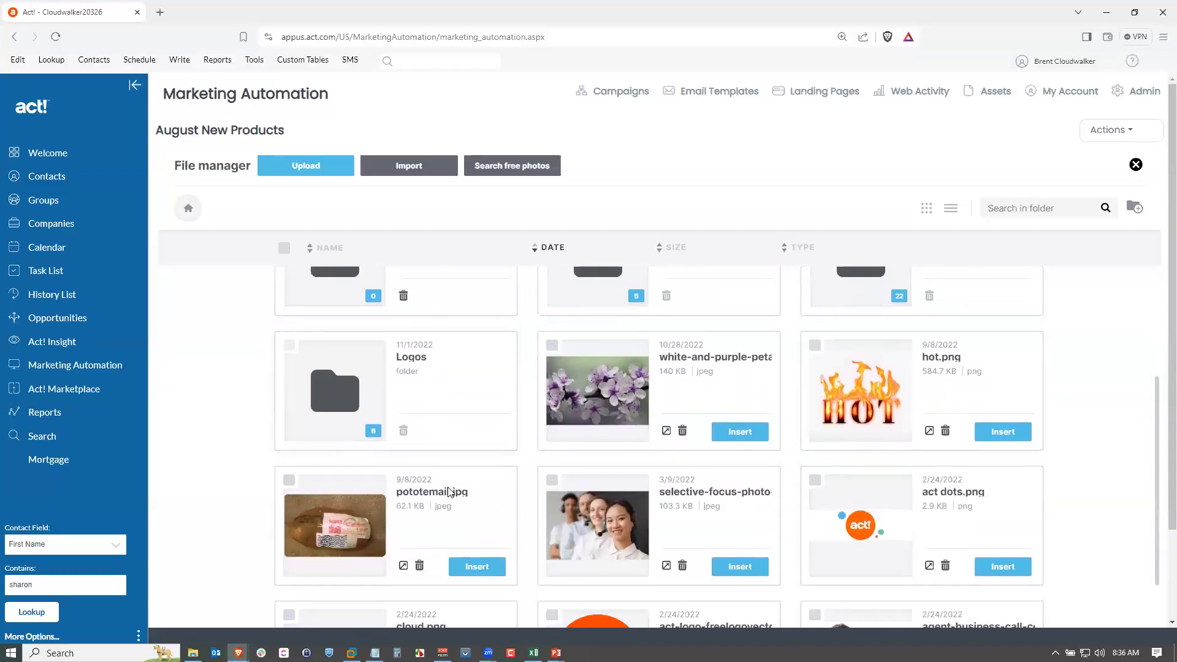
pyautogui.scroll(2, 451, 487)
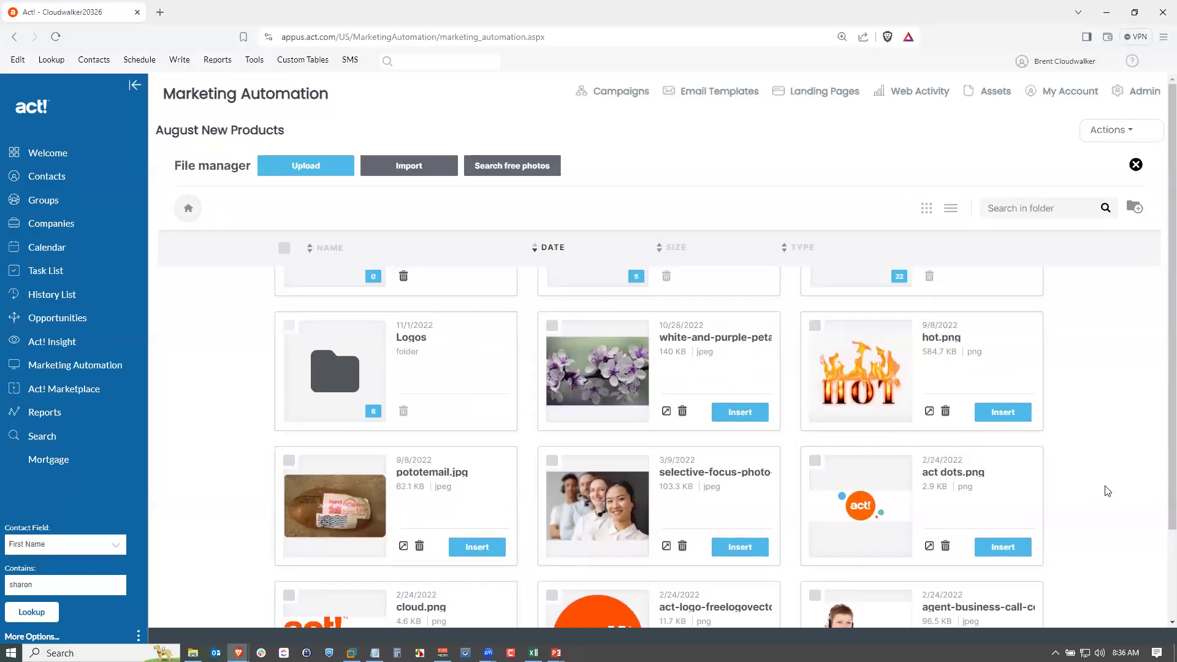
pyautogui.scroll(-1, 919, 466)
pyautogui.scroll(4, 788, 433)
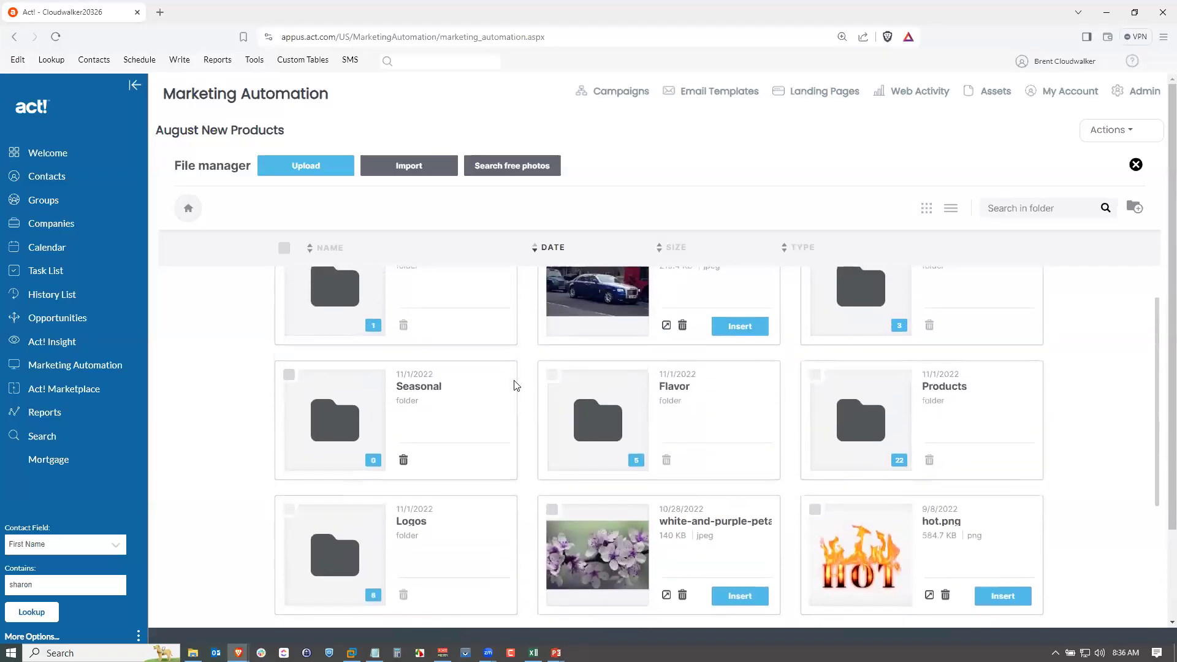
pyautogui.scroll(-2, 616, 405)
pyautogui.scroll(-1, 618, 404)
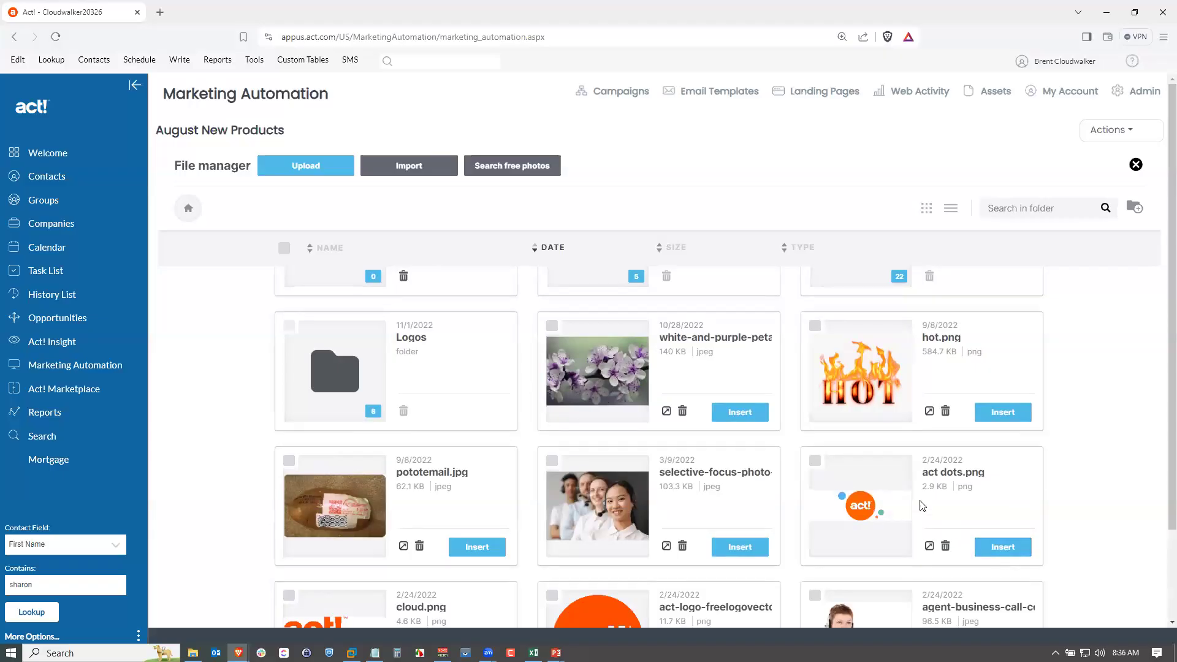
pyautogui.click(1009, 553)
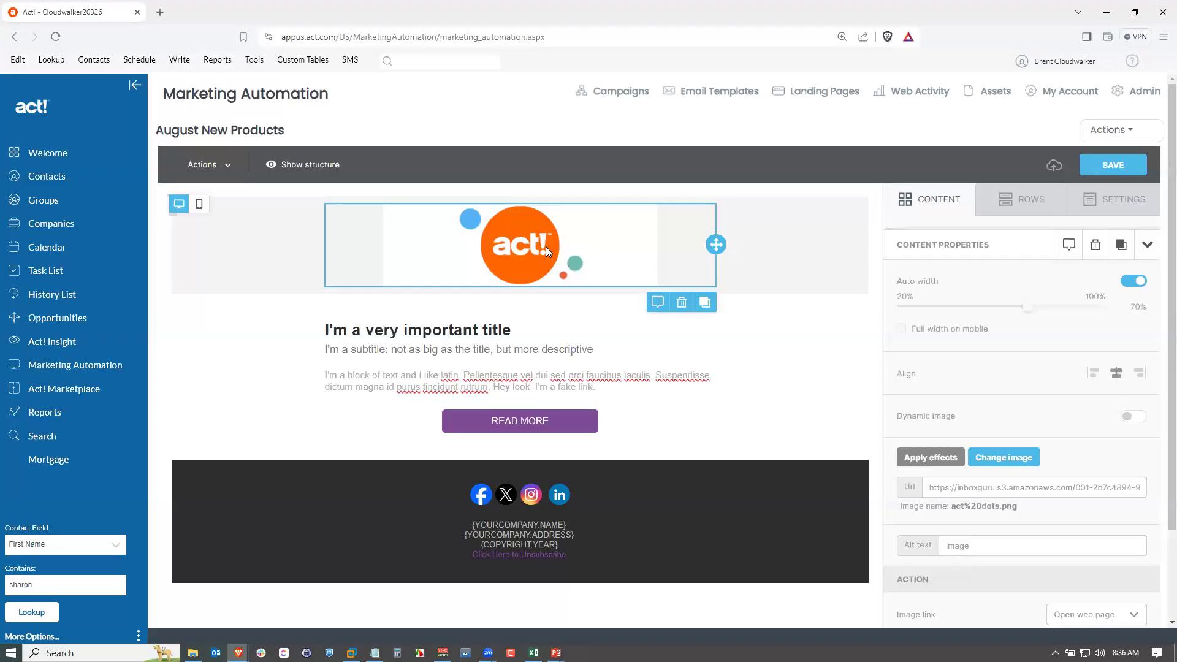
# Set the logo row's background color to transparent.
pyautogui.click(817, 249)
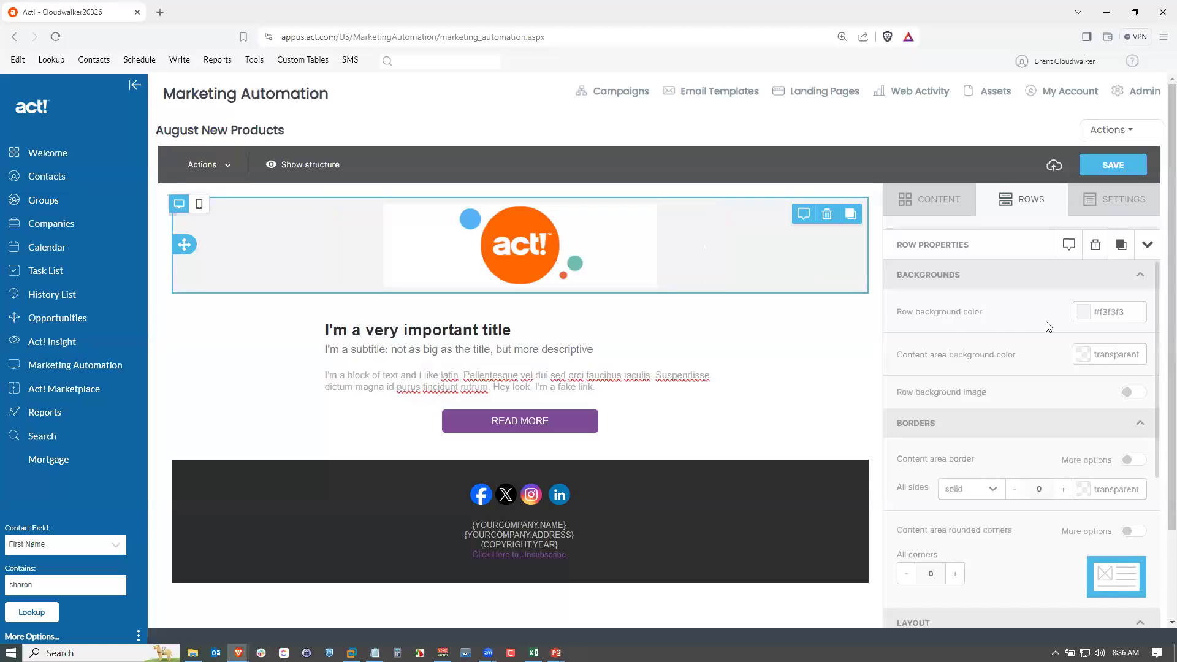
pyautogui.click(1085, 321)
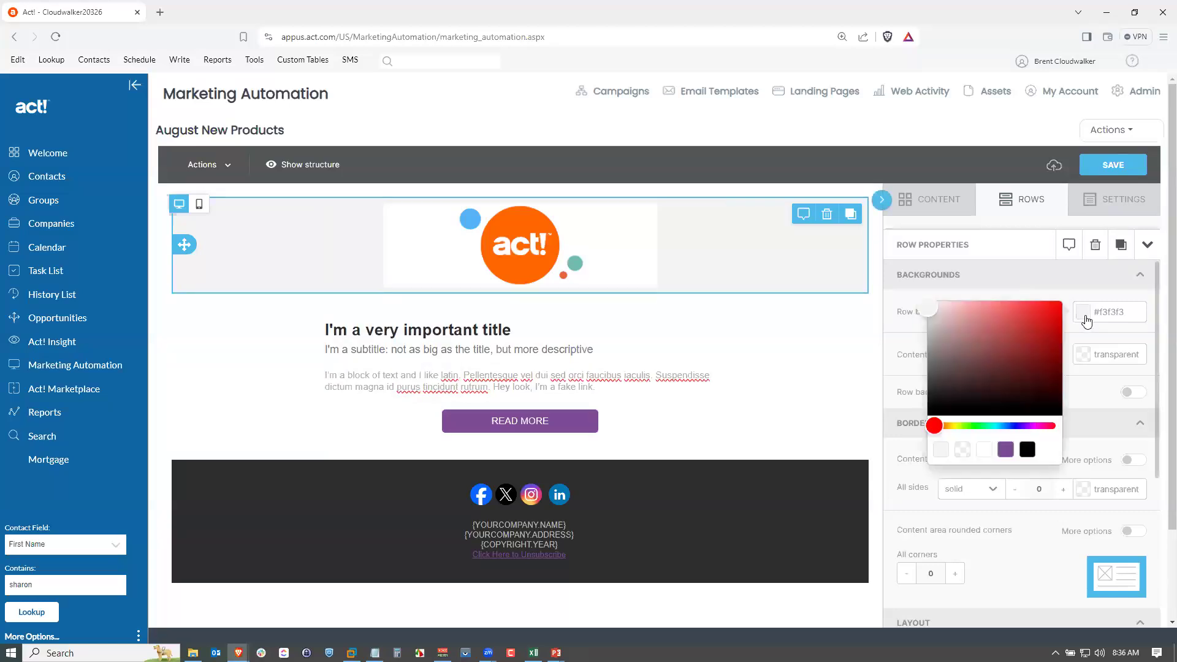
pyautogui.click(962, 449)
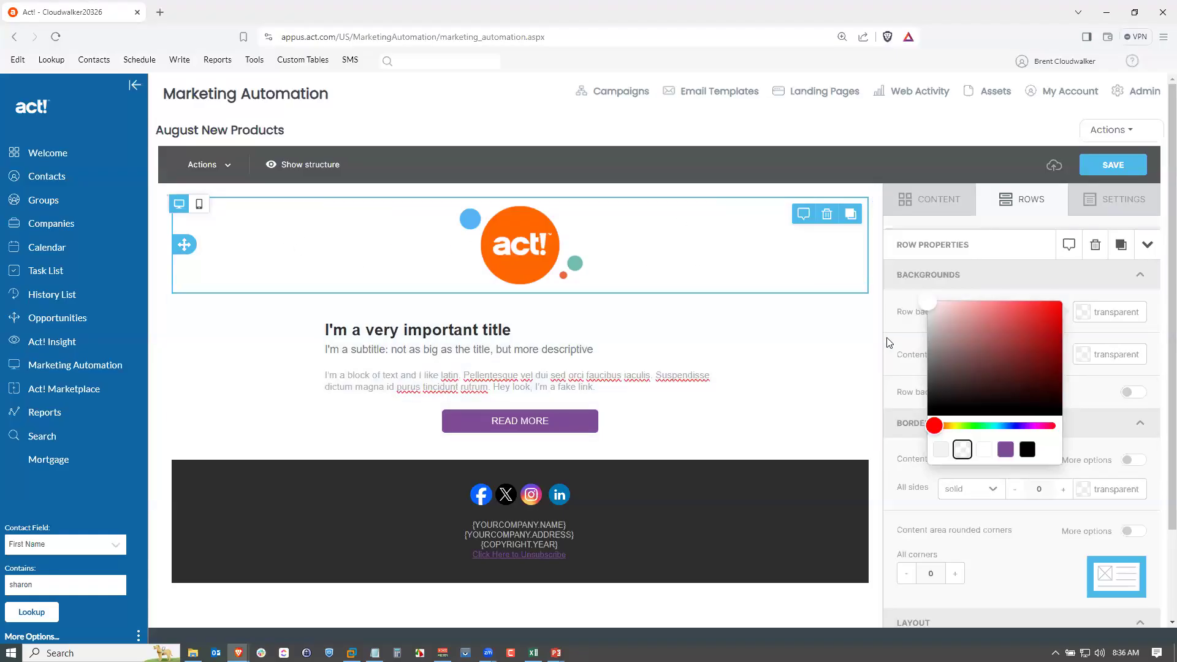
pyautogui.click(1008, 277)
pyautogui.click(1011, 277)
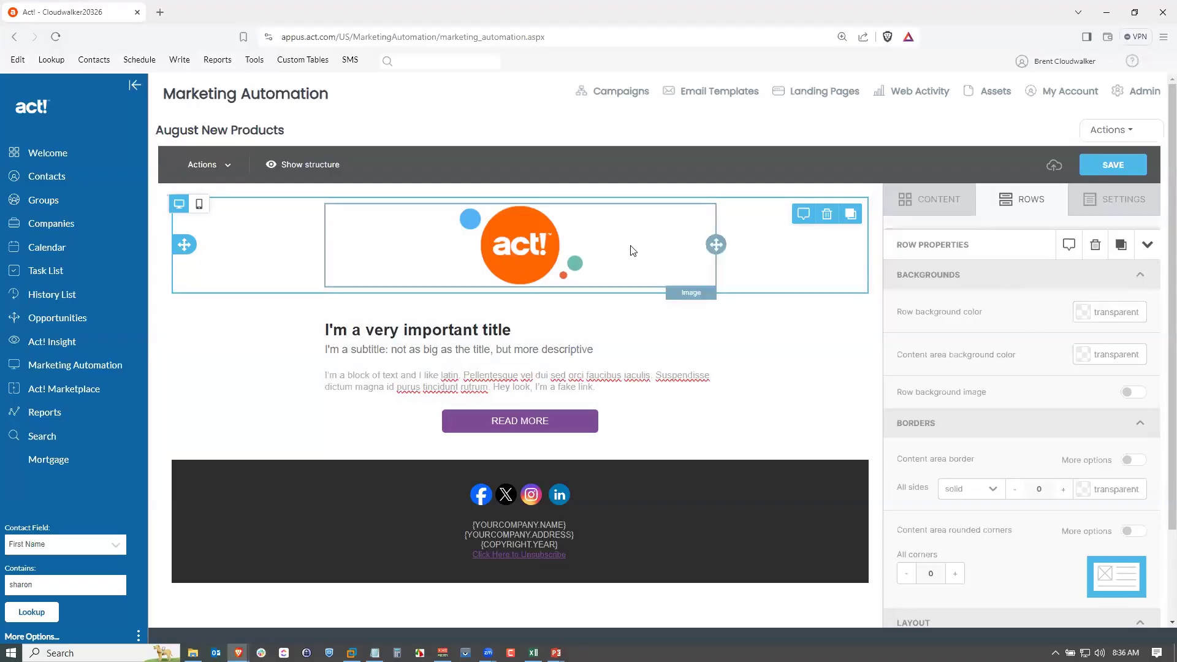
# Replace the main heading text with "Hello," followed by "This the New Product Email.".
pyautogui.click(779, 432)
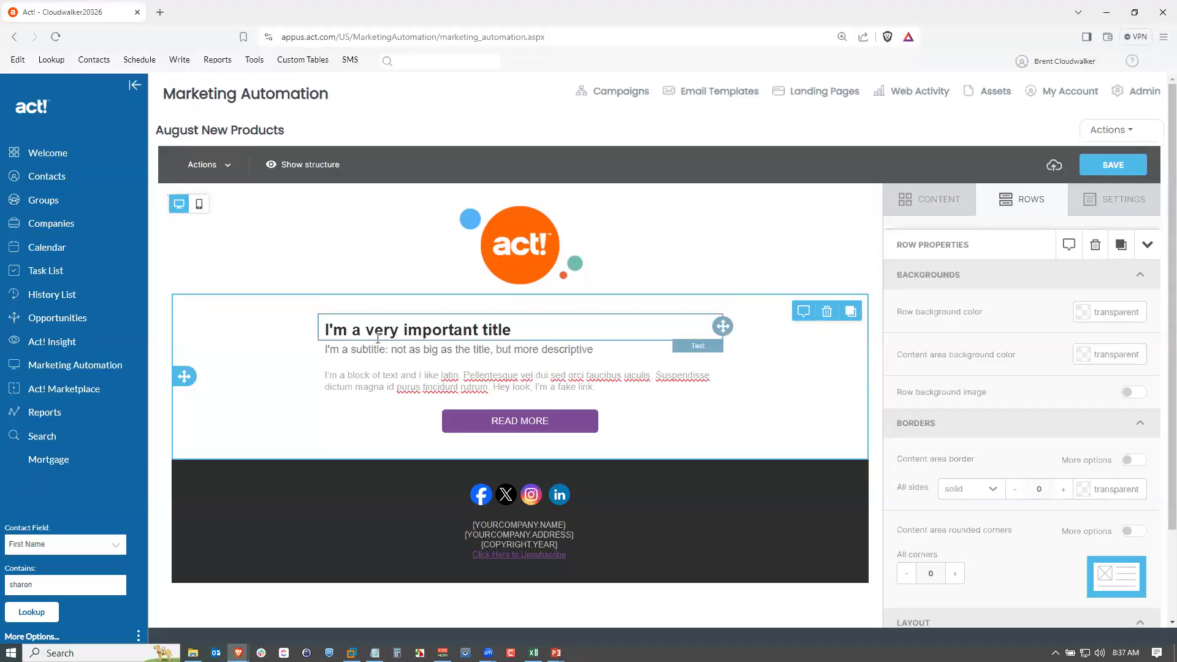
pyautogui.click(518, 331)
pyautogui.moveTo(518, 331); pyautogui.dragTo(318, 332)
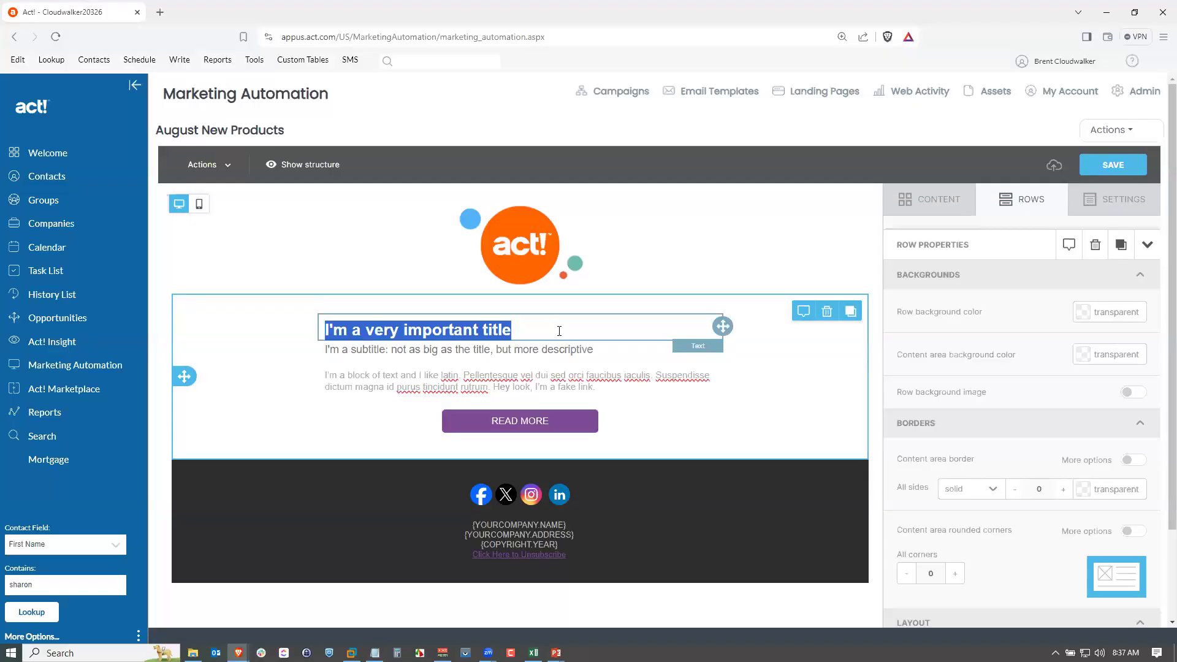
pyautogui.write('Hello,')
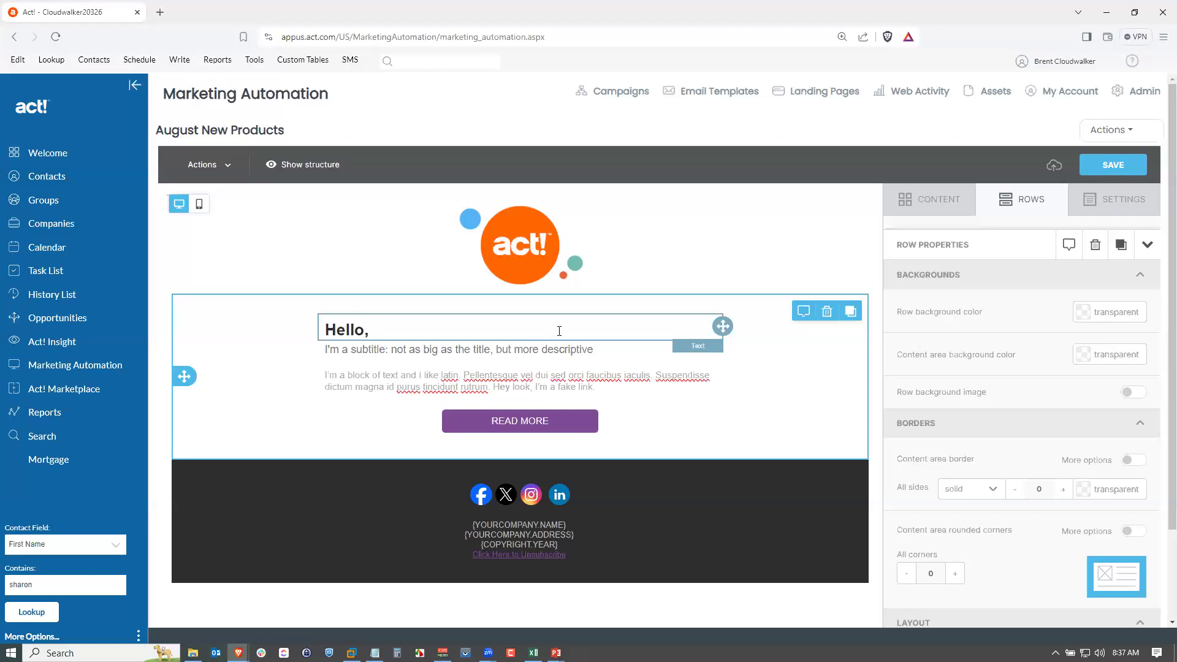
pyautogui.write('This the New Product EMail')
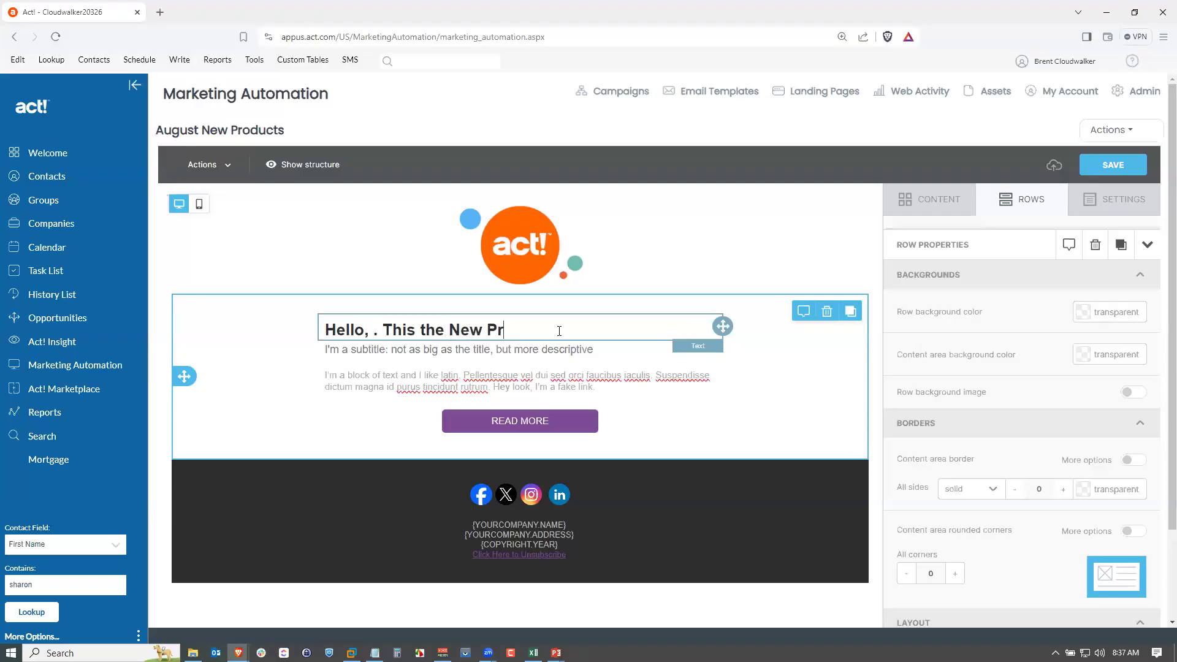
pyautogui.press('BackSpace')
pyautogui.press('BackSpace')
pyautogui.press('BackSpace')
pyautogui.press('BackSpace')
pyautogui.write('mail.')
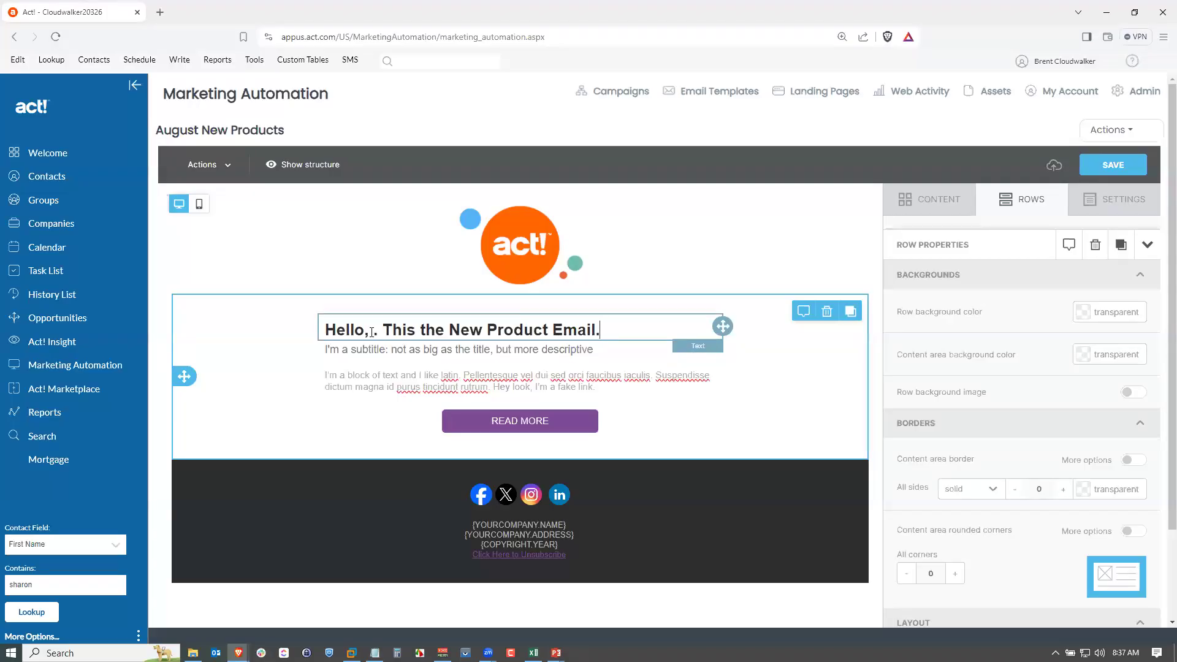
# Insert the firstName merge tag after "Hello," in the heading and tidy the punctuation around it.
pyautogui.click(371, 332)
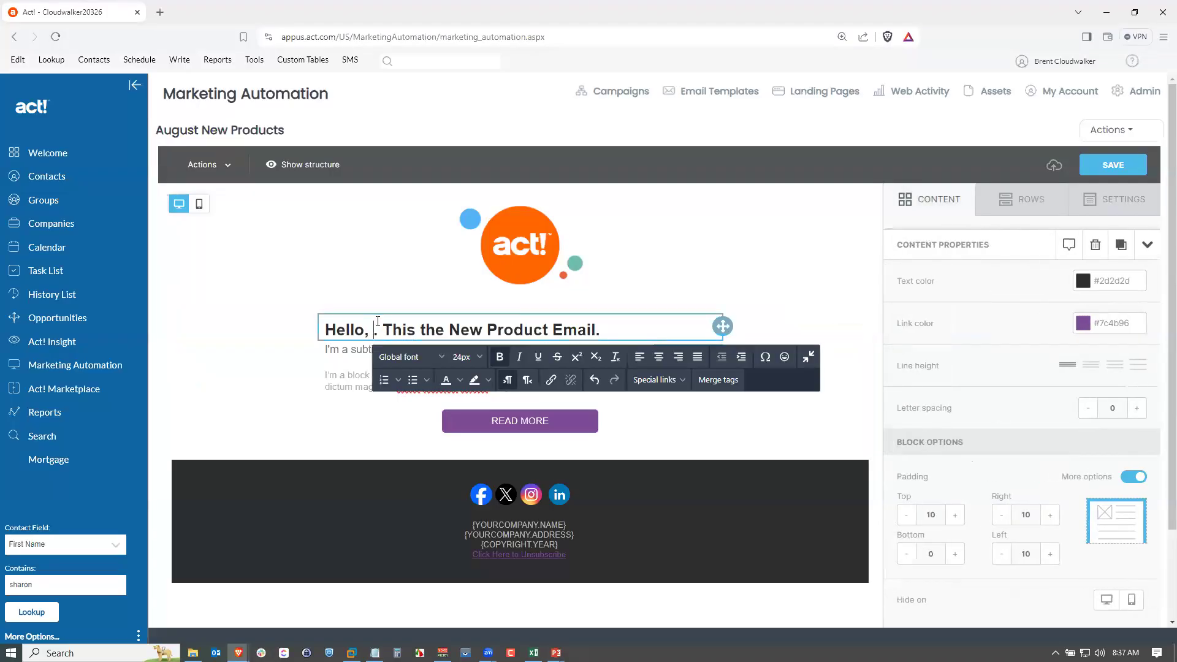
pyautogui.press('Delete')
pyautogui.write('.')
pyautogui.click(725, 386)
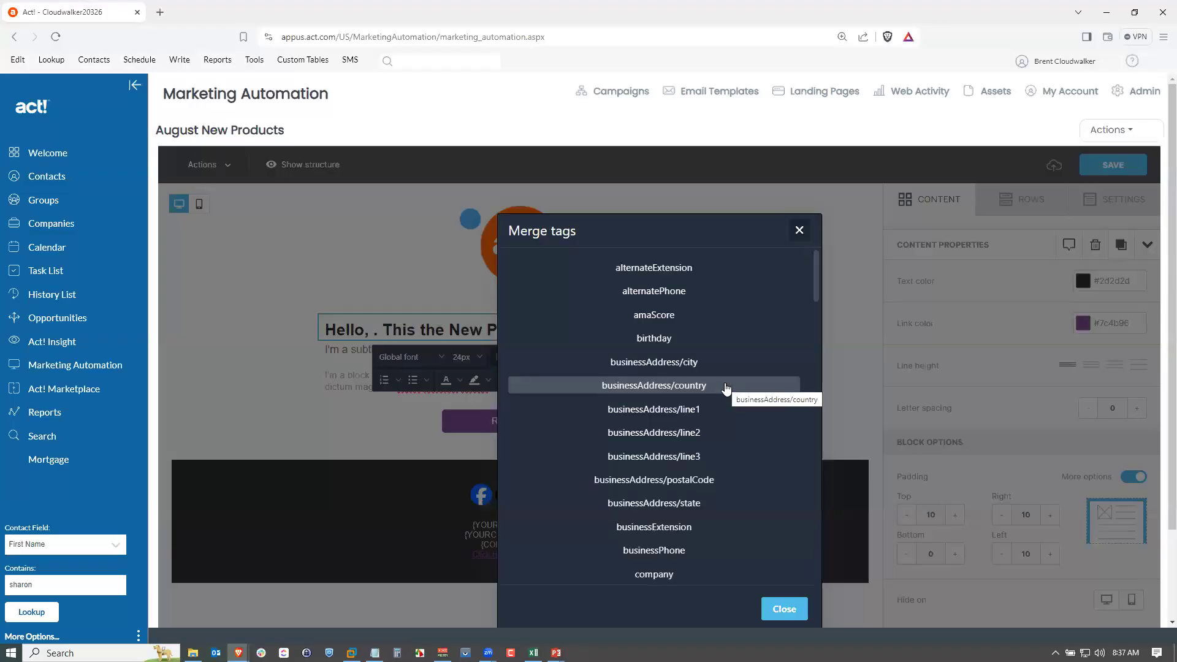
pyautogui.moveTo(815, 280); pyautogui.dragTo(812, 473)
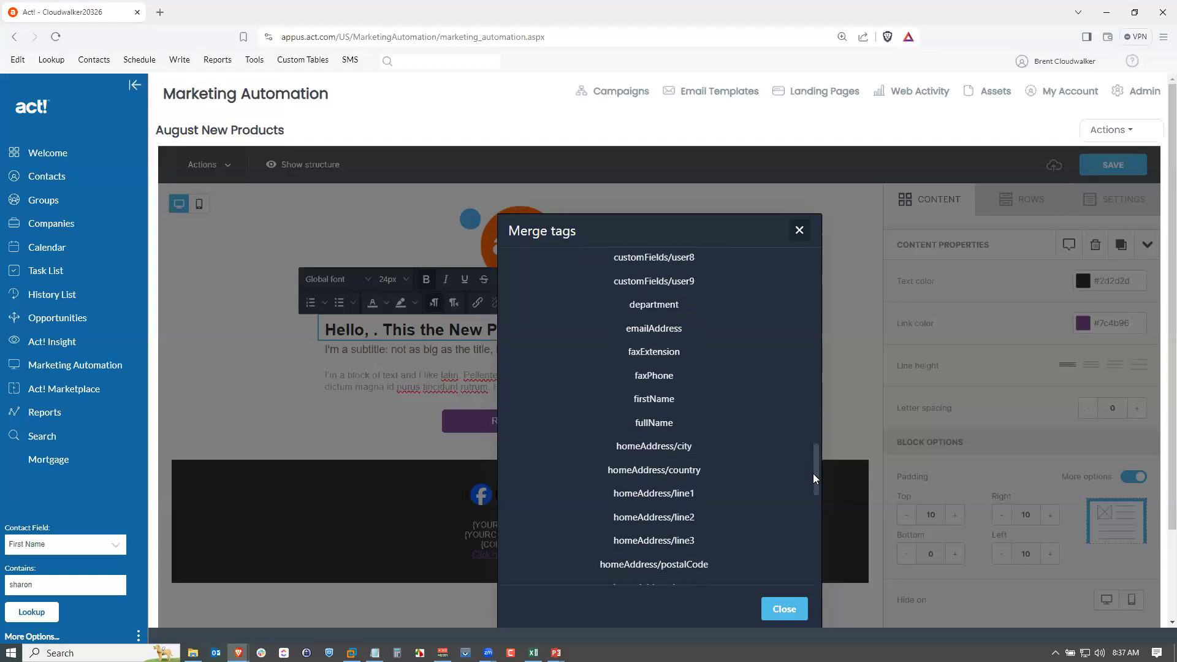
pyautogui.click(658, 399)
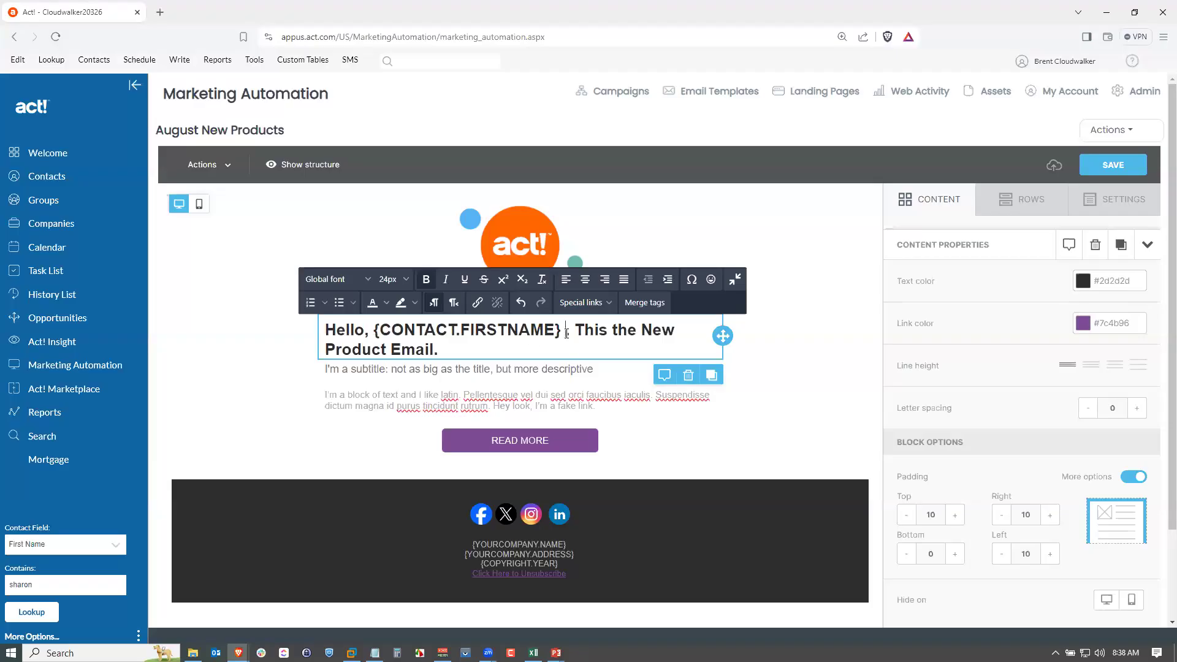
pyautogui.press('Delete')
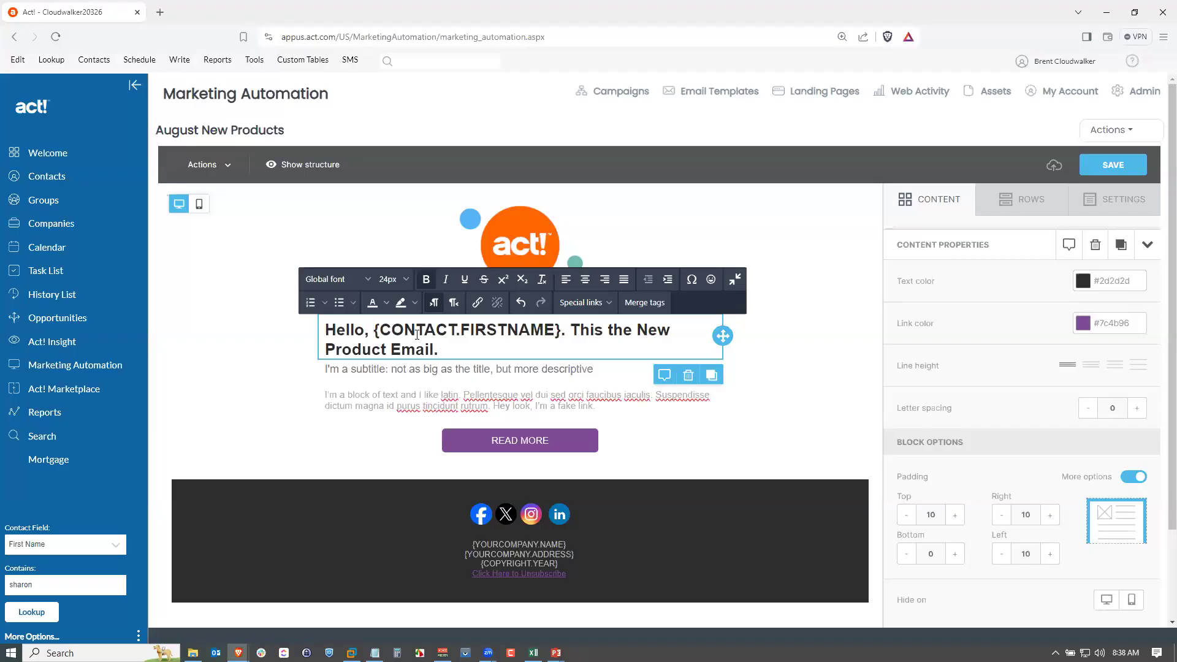
pyautogui.click(459, 330)
pyautogui.press('BackSpace')
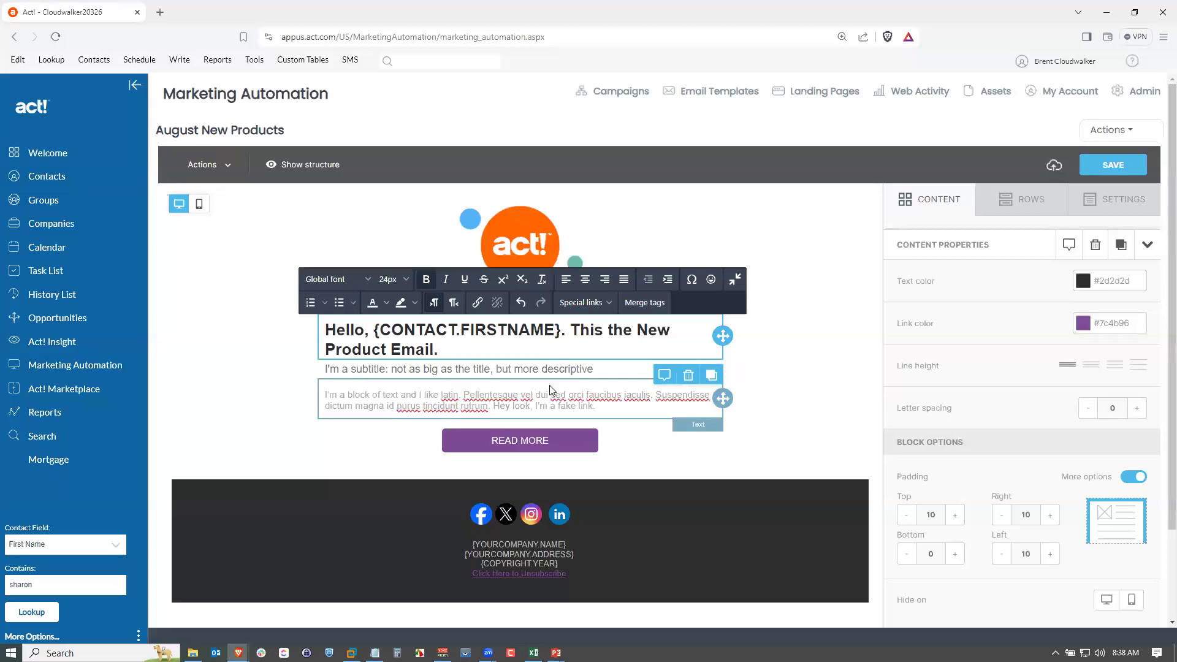
# Add a Video content block below the body text.
pyautogui.click(948, 203)
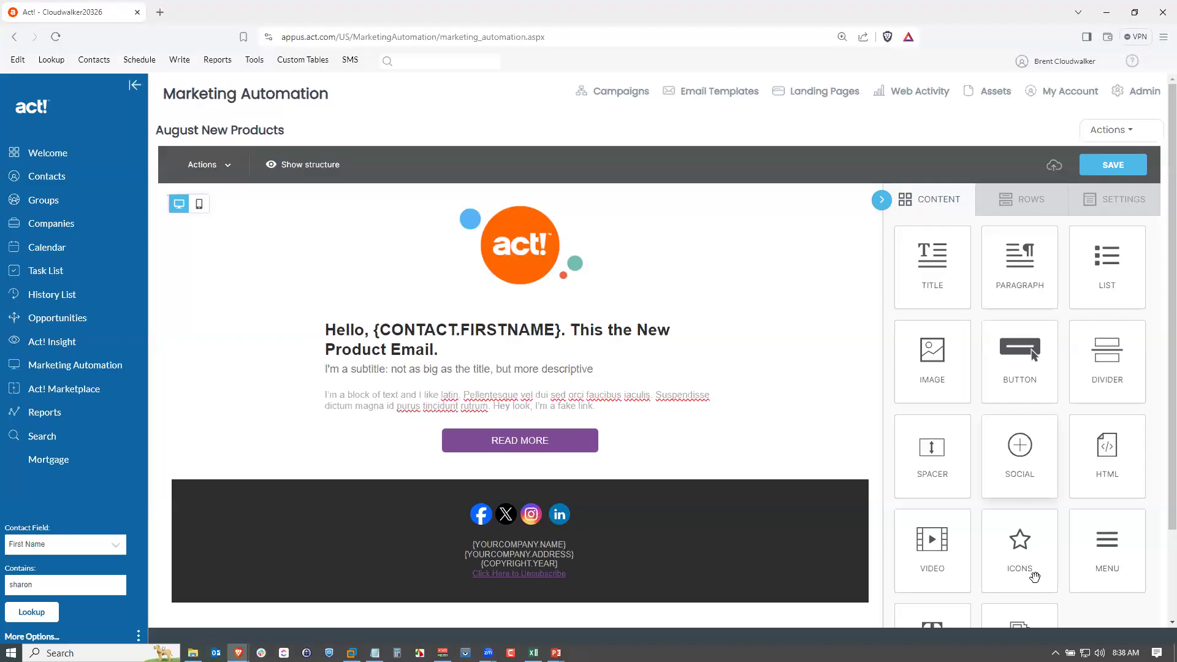
pyautogui.scroll(-1, 1034, 576)
pyautogui.moveTo(933, 487); pyautogui.dragTo(520, 359)
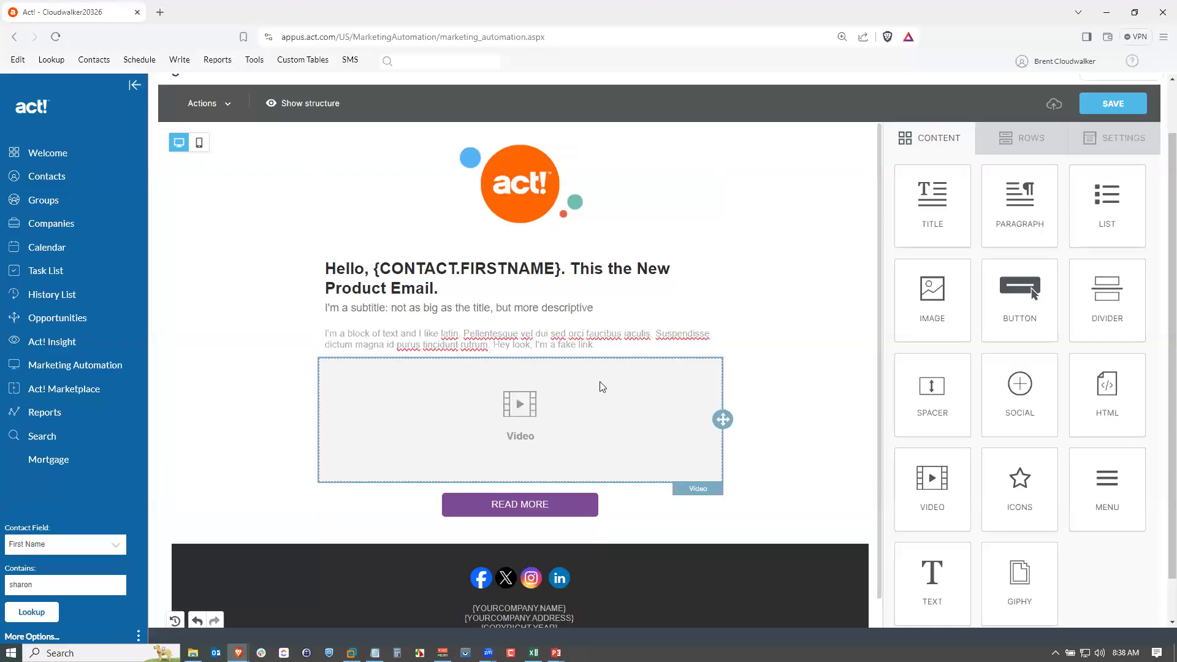
pyautogui.click(556, 418)
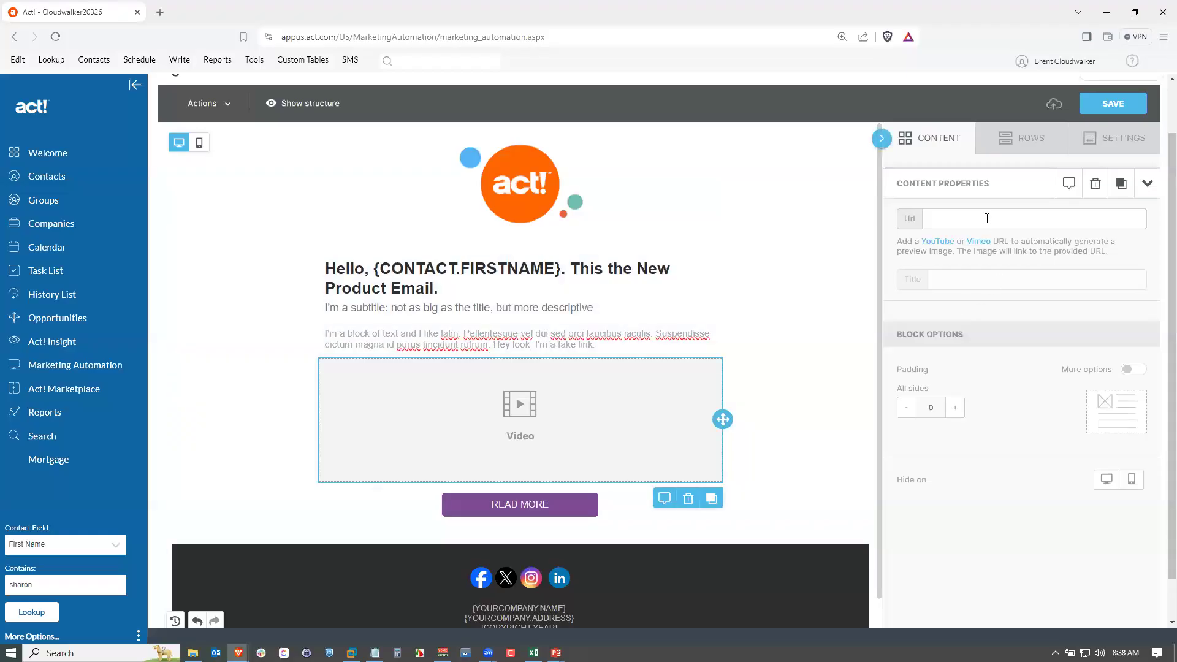
pyautogui.hotkey('alt', 'Tab')
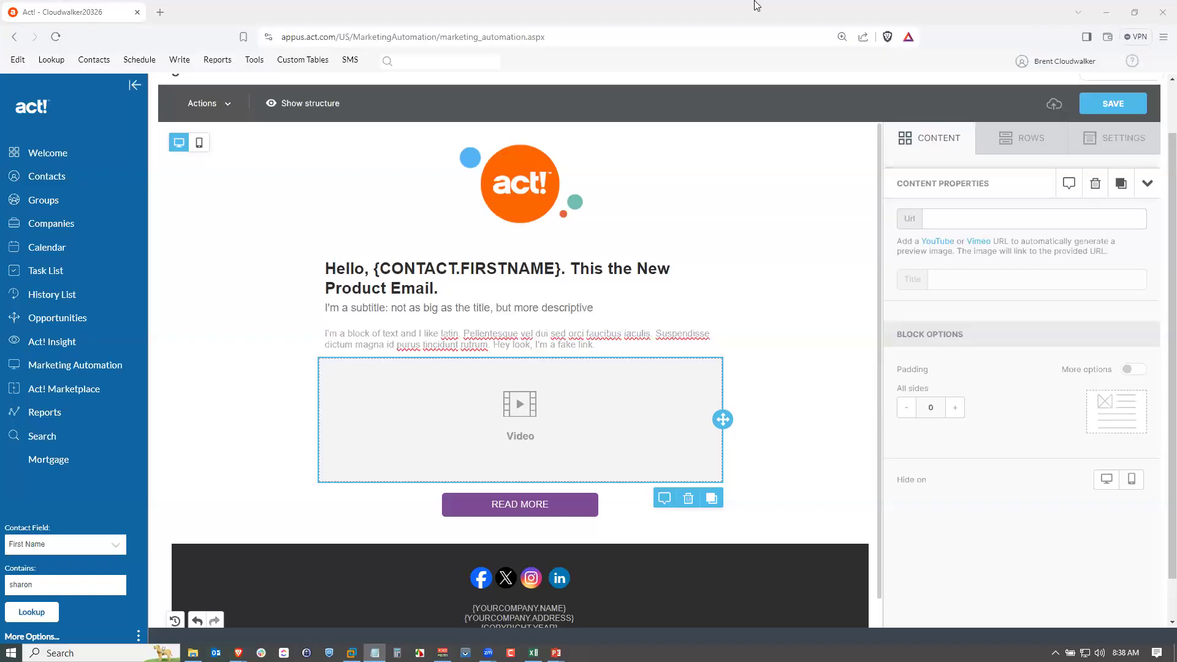
pyautogui.click(1006, 220)
pyautogui.write('https://www.youtube.com/watch?v=Nr3yiPYt2FA')
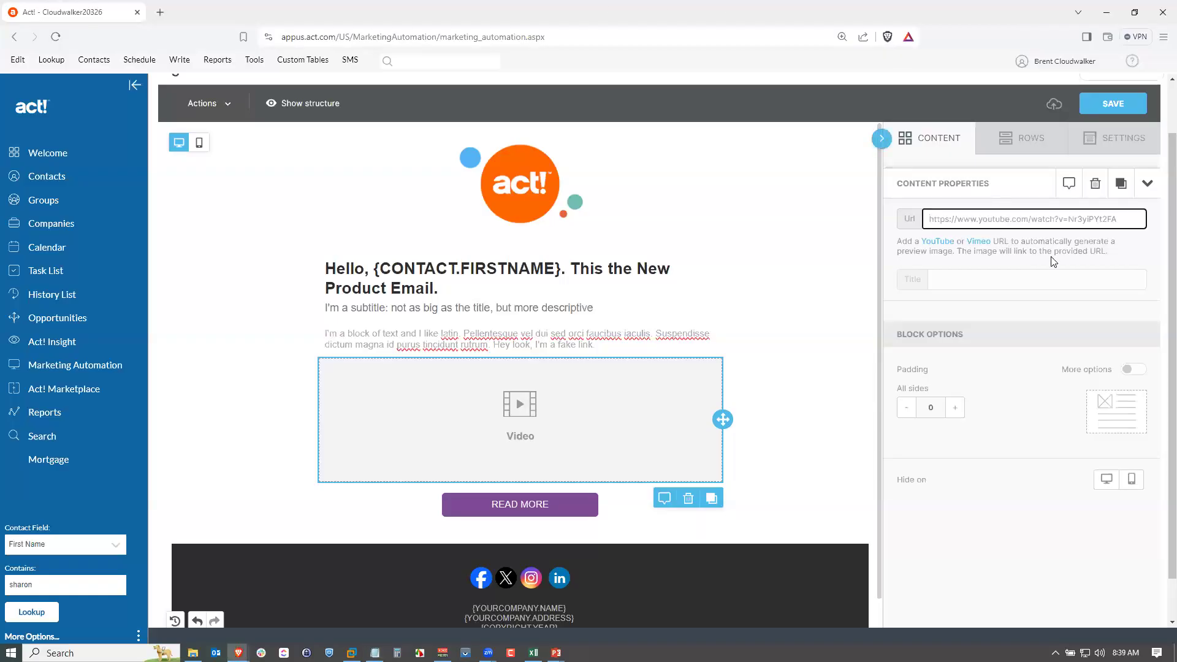
pyautogui.click(1155, 260)
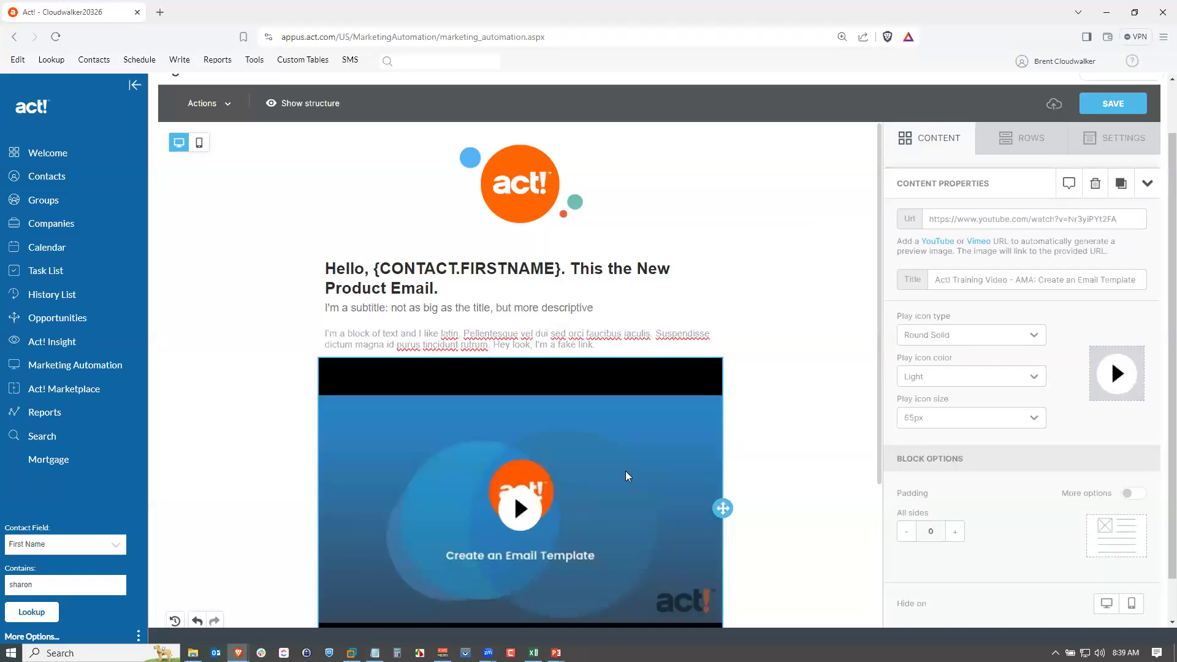
pyautogui.scroll(-1, 581, 435)
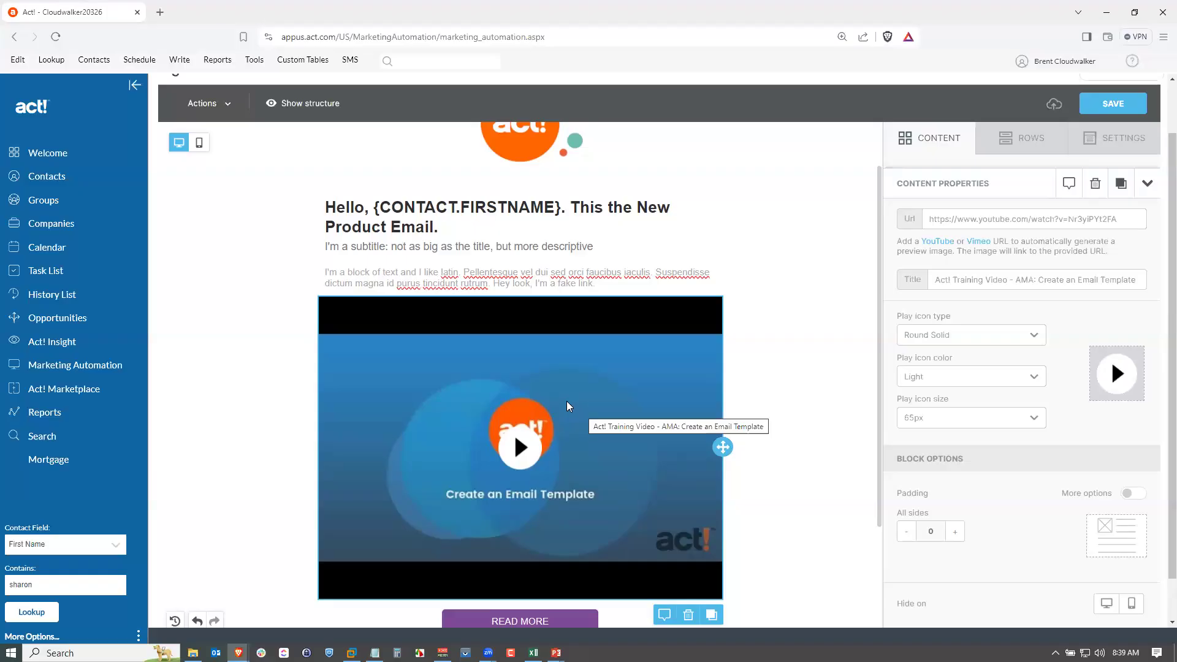
# Remove the Twitter icon from the footer's social icons block.
pyautogui.scroll(-3, 838, 421)
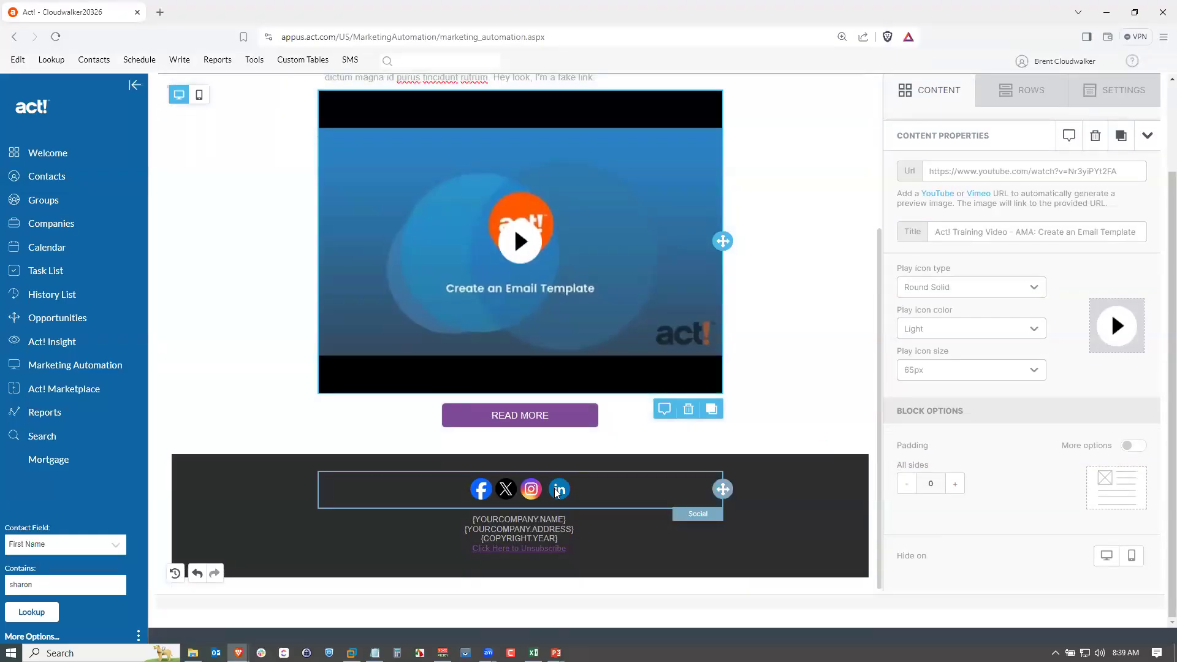
pyautogui.click(582, 495)
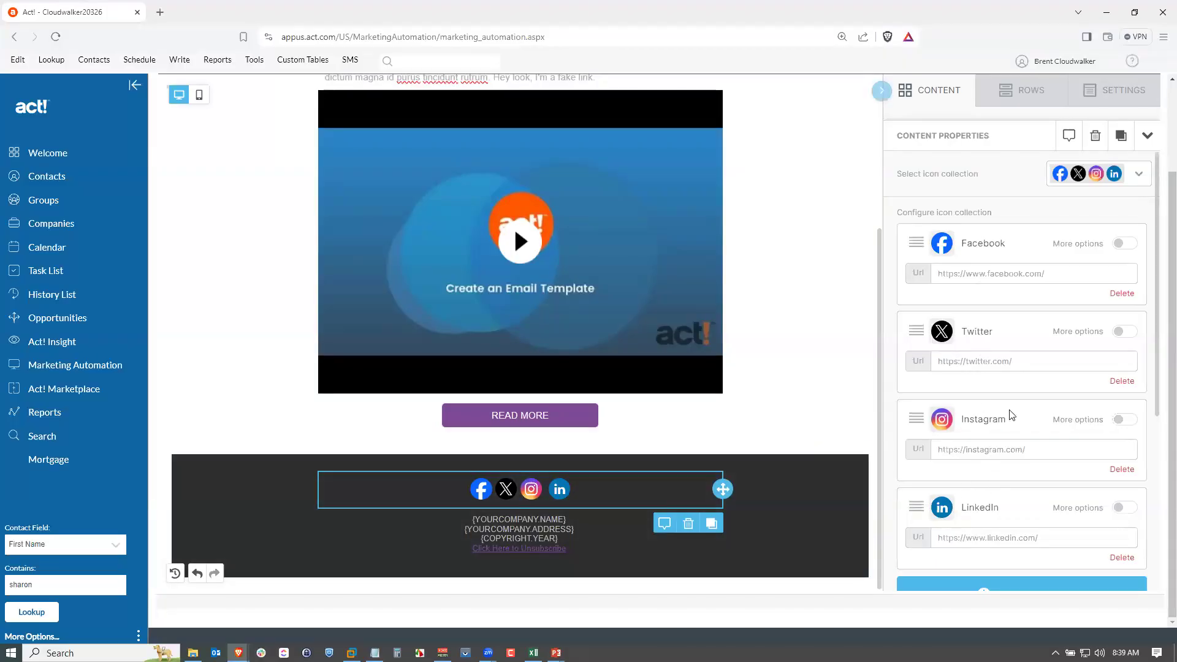
pyautogui.click(1120, 381)
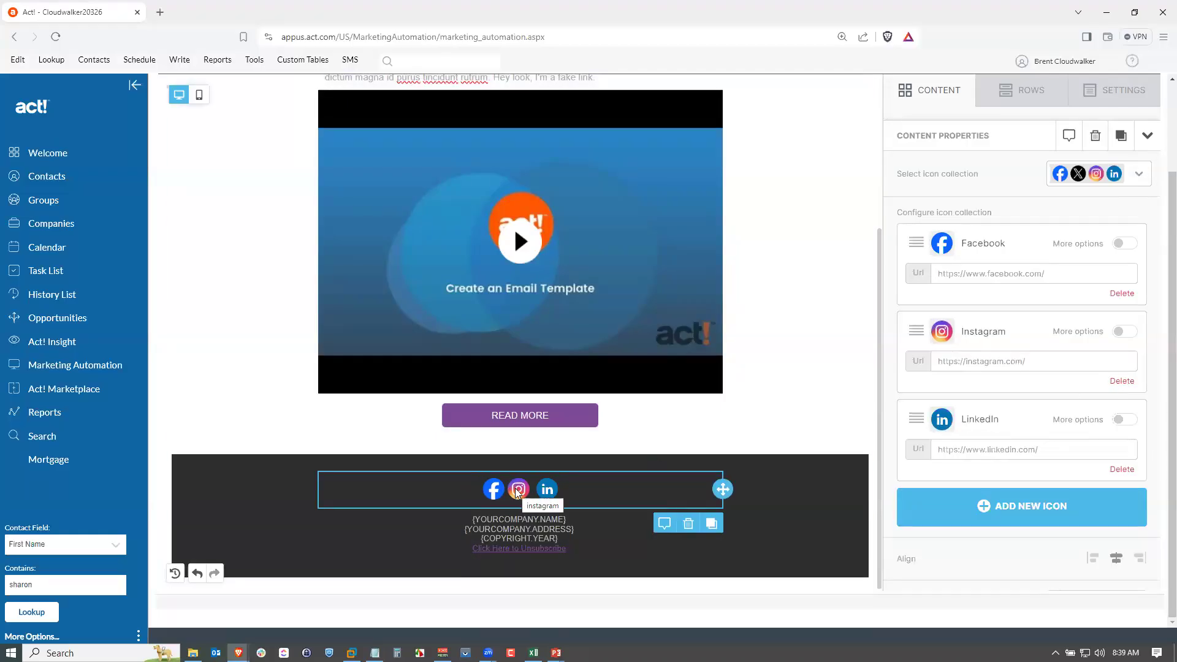
# Add a YouTube icon to the social block and move LinkedIn above Instagram.
pyautogui.click(1005, 508)
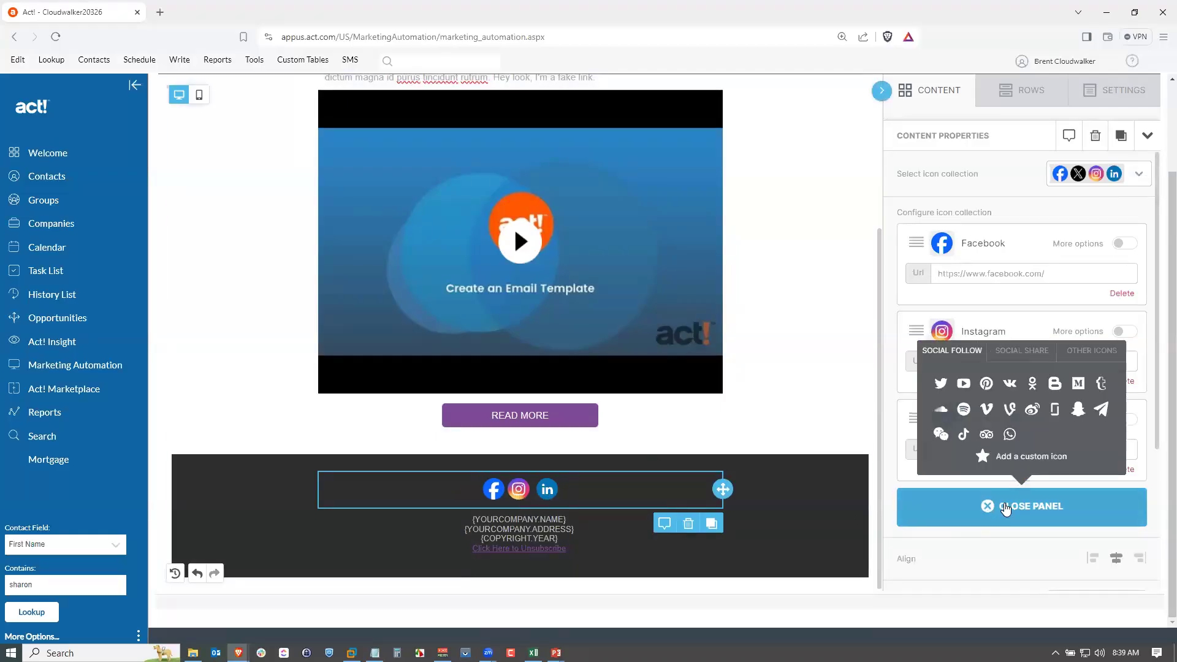
pyautogui.click(964, 383)
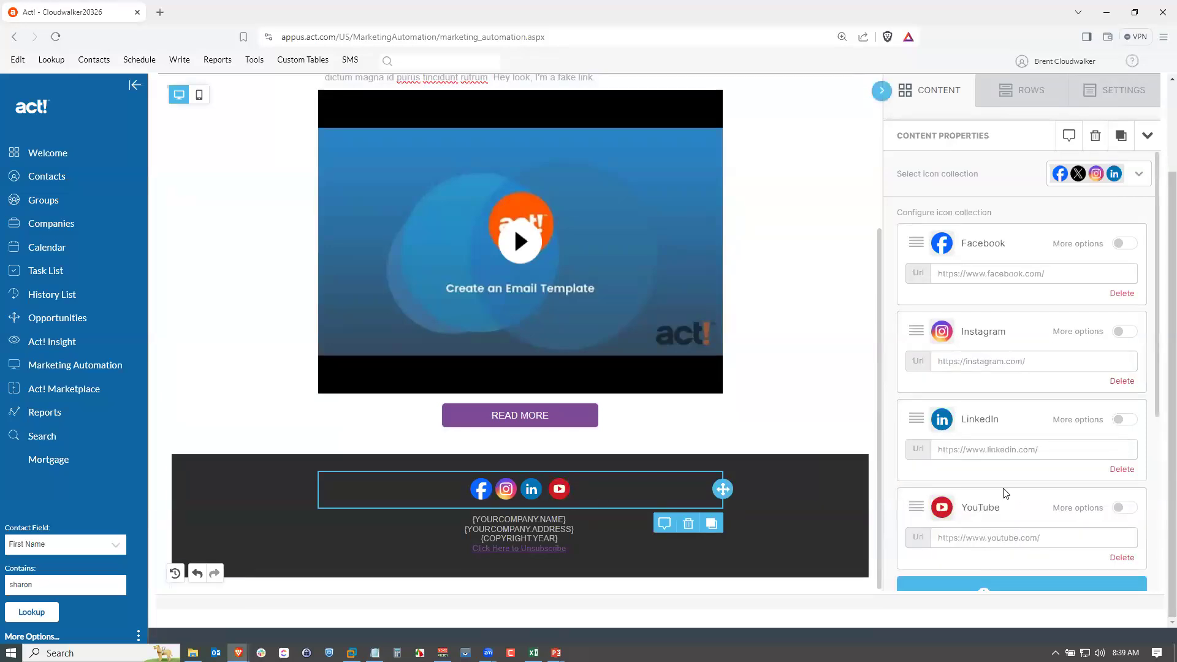
pyautogui.moveTo(915, 419); pyautogui.dragTo(959, 304)
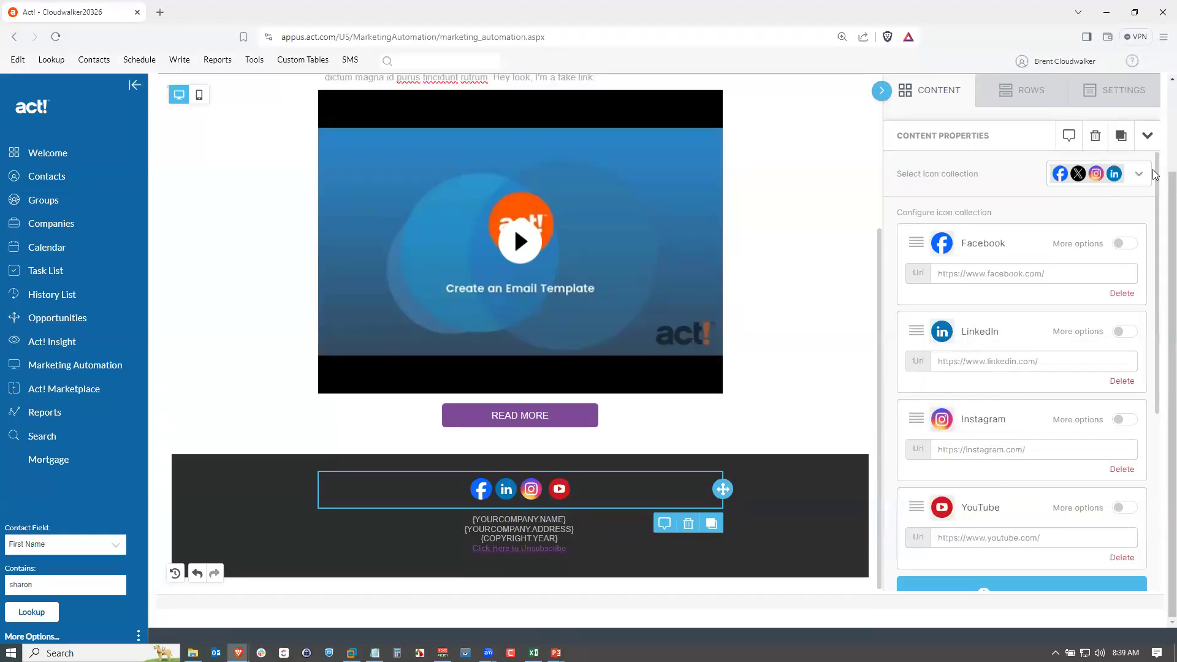
# Switch the social icons to the grey icon collection style.
pyautogui.click(1134, 175)
pyautogui.click(1094, 351)
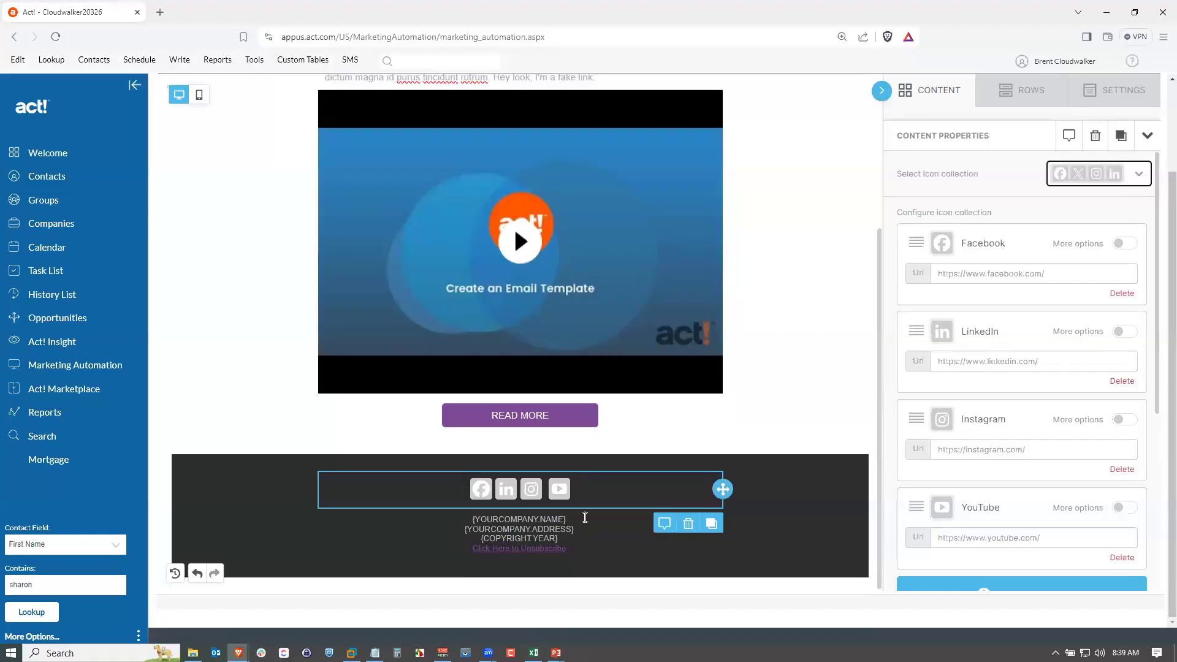
pyautogui.click(532, 491)
pyautogui.click(1054, 275)
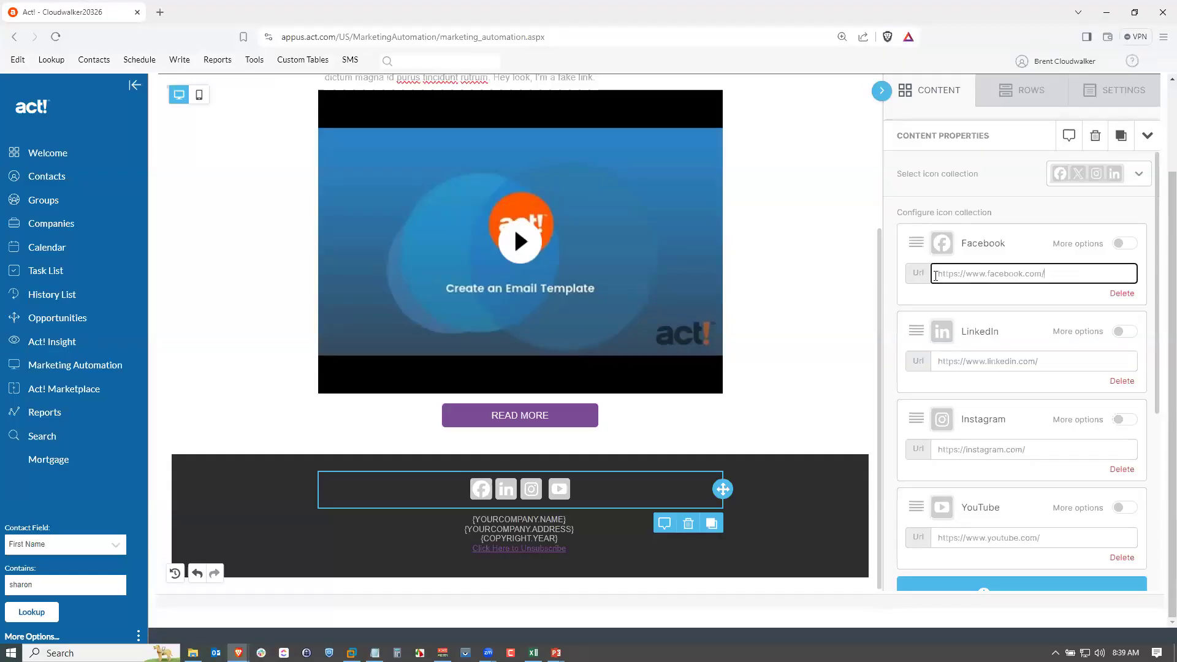
pyautogui.hotkey('alt', 'Tab')
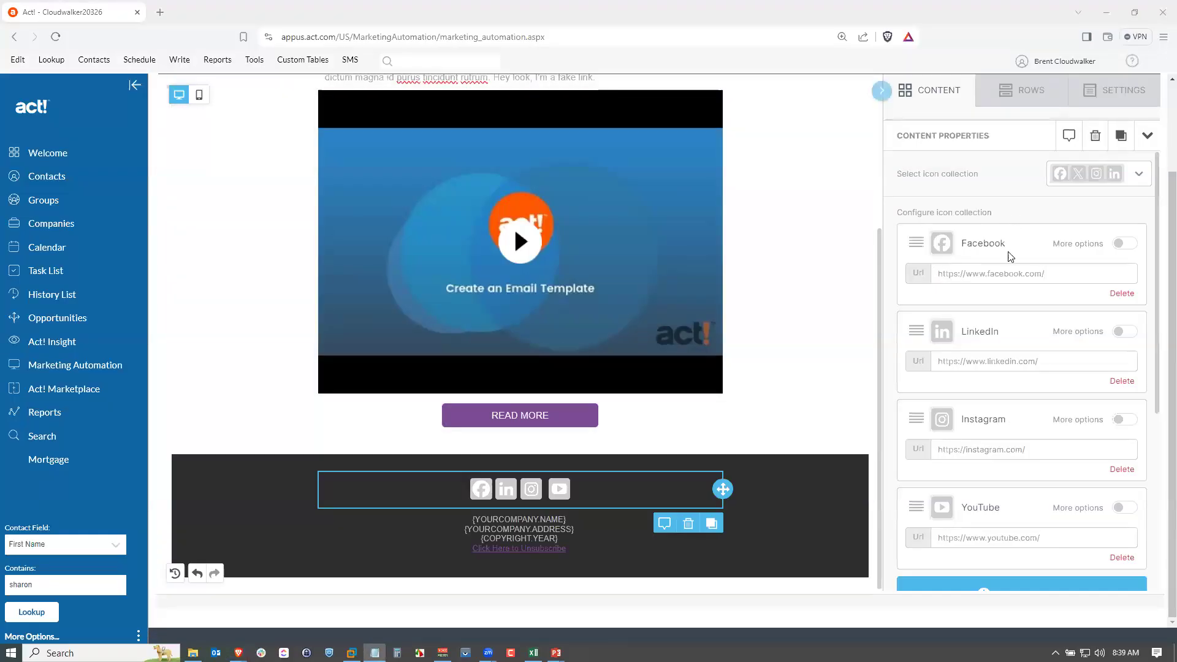
pyautogui.moveTo(1051, 273); pyautogui.dragTo(942, 272)
pyautogui.write('https://www.facebook.com/actcrm/')
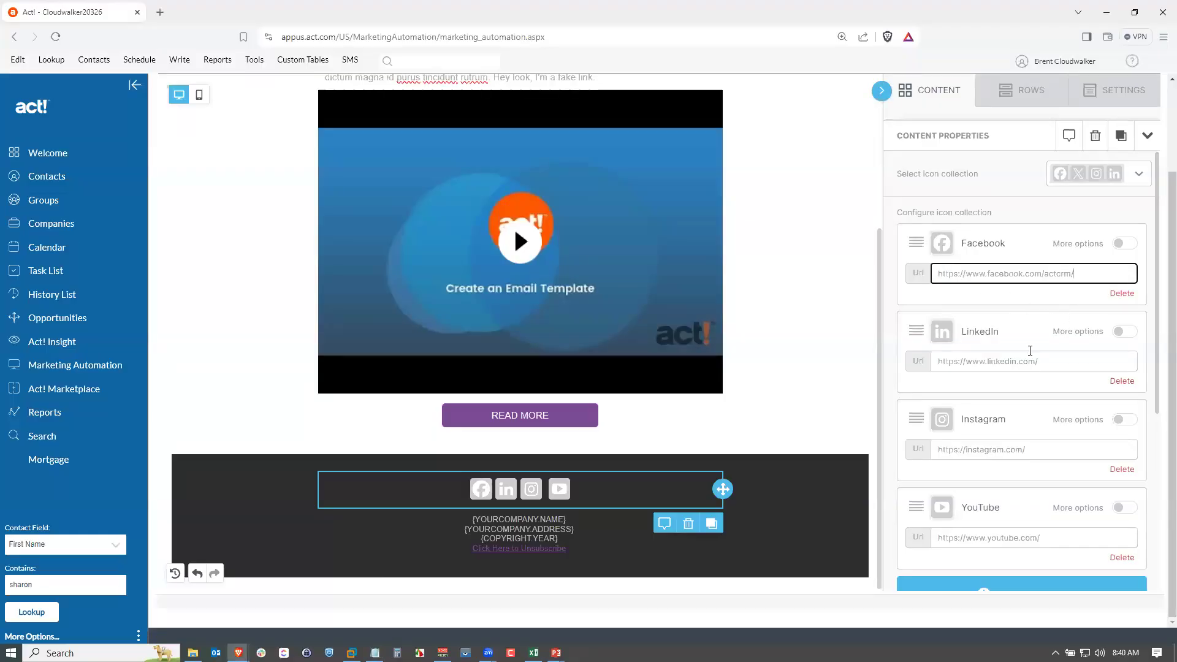
pyautogui.click(1157, 149)
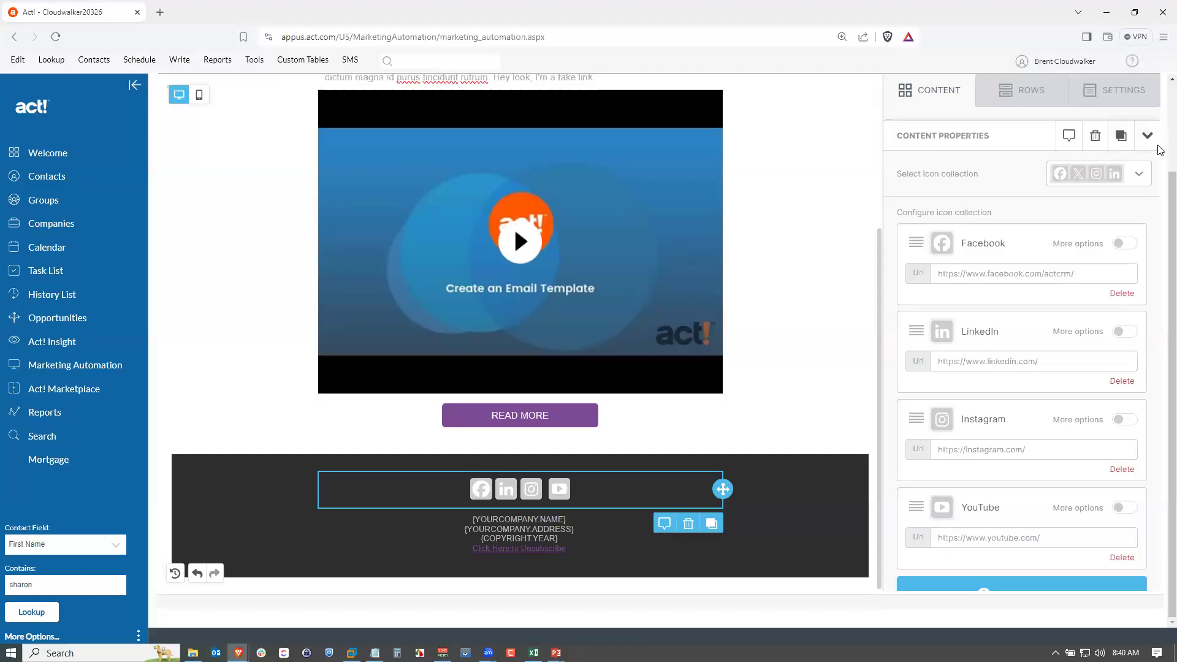
pyautogui.scroll(2, 1159, 150)
pyautogui.click(1116, 164)
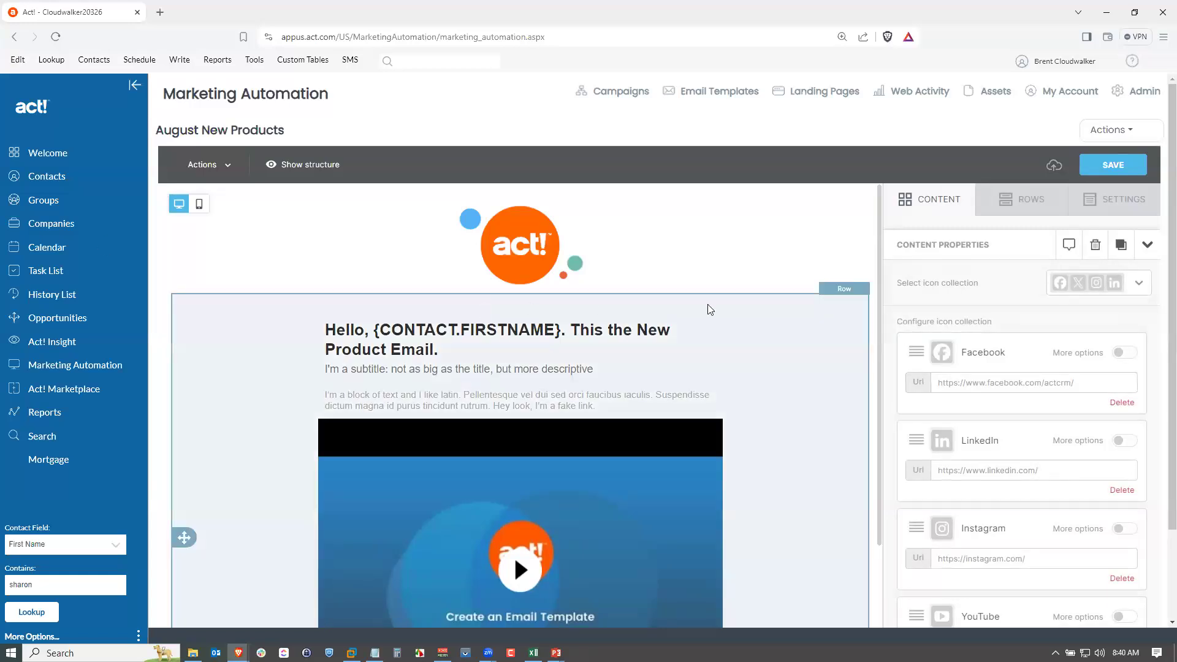
# Scroll through the email design to review the full layout.
pyautogui.moveTo(879, 346); pyautogui.dragTo(878, 454)
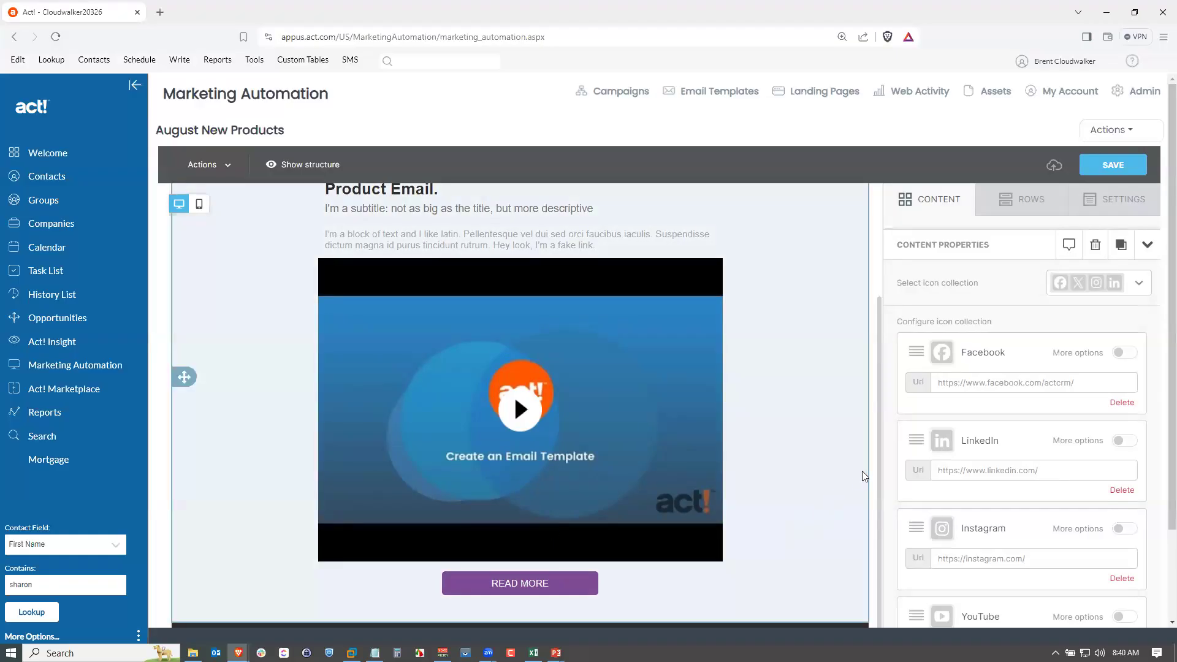
pyautogui.moveTo(880, 470); pyautogui.dragTo(743, 507)
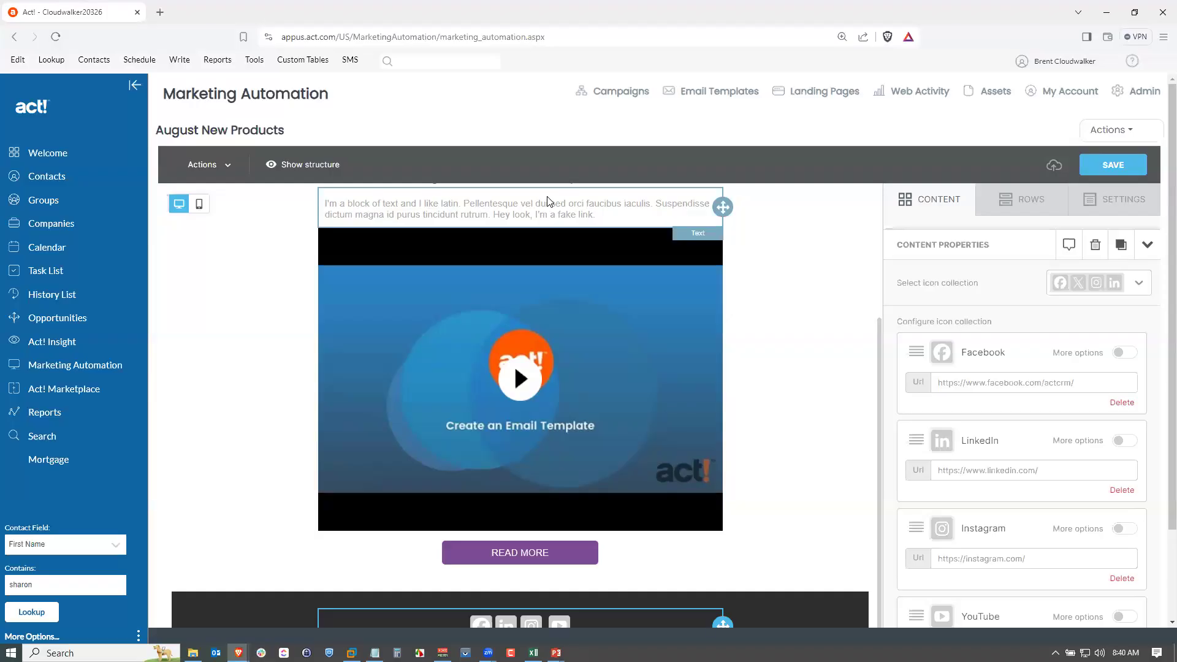
pyautogui.moveTo(880, 373); pyautogui.dragTo(858, 464)
pyautogui.scroll(-1, 852, 463)
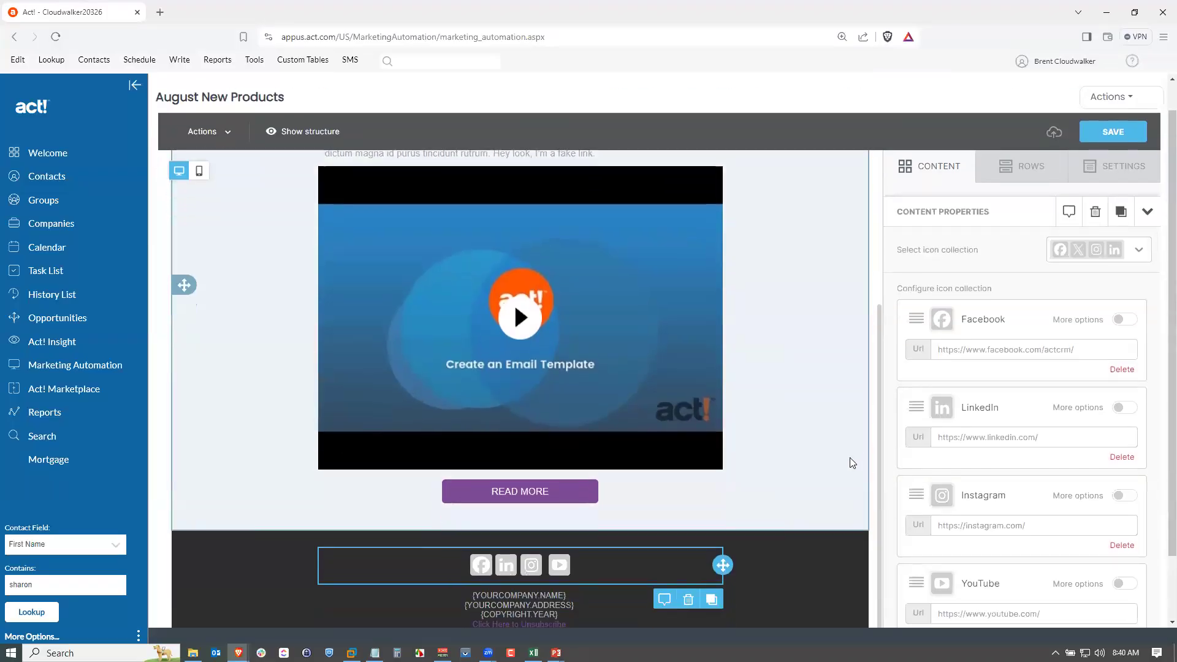
pyautogui.scroll(-2, 852, 462)
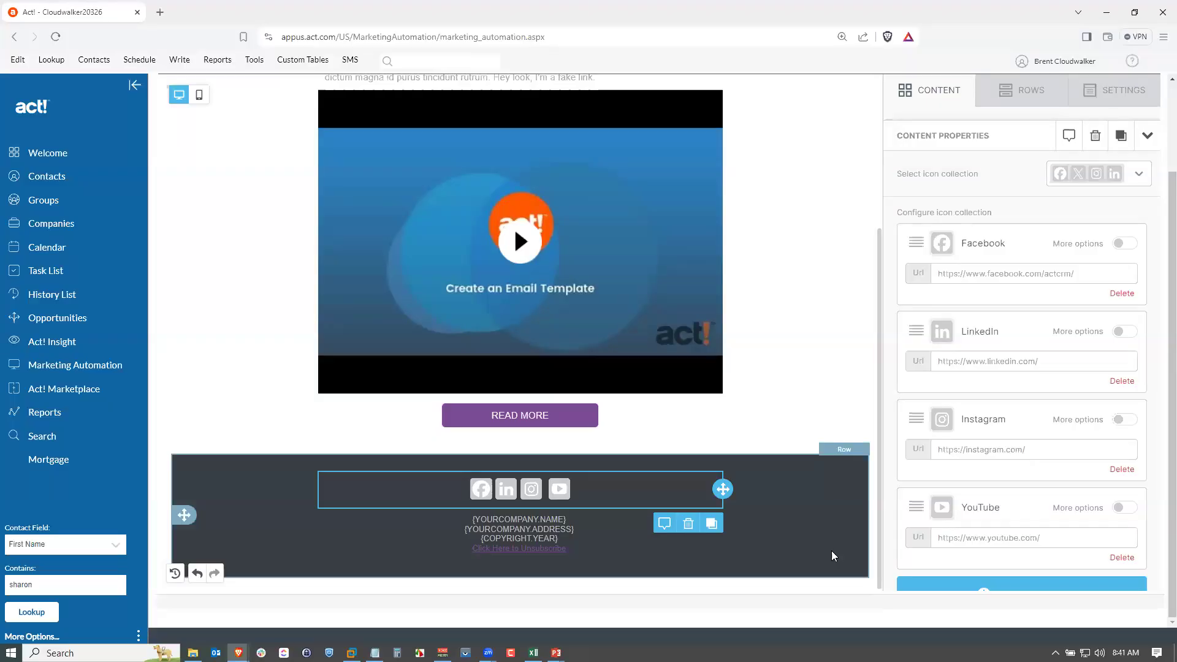
pyautogui.scroll(2, 919, 306)
pyautogui.click(1112, 130)
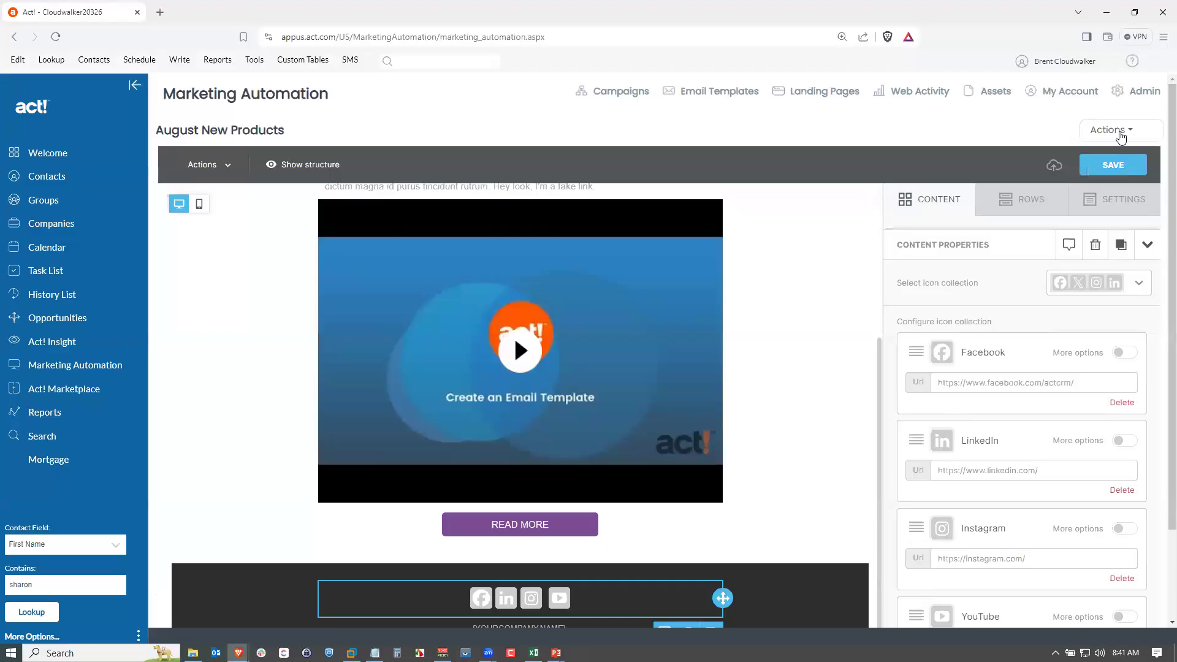
pyautogui.click(1120, 136)
# Preview the email in mobile view, then return to desktop view.
pyautogui.click(198, 206)
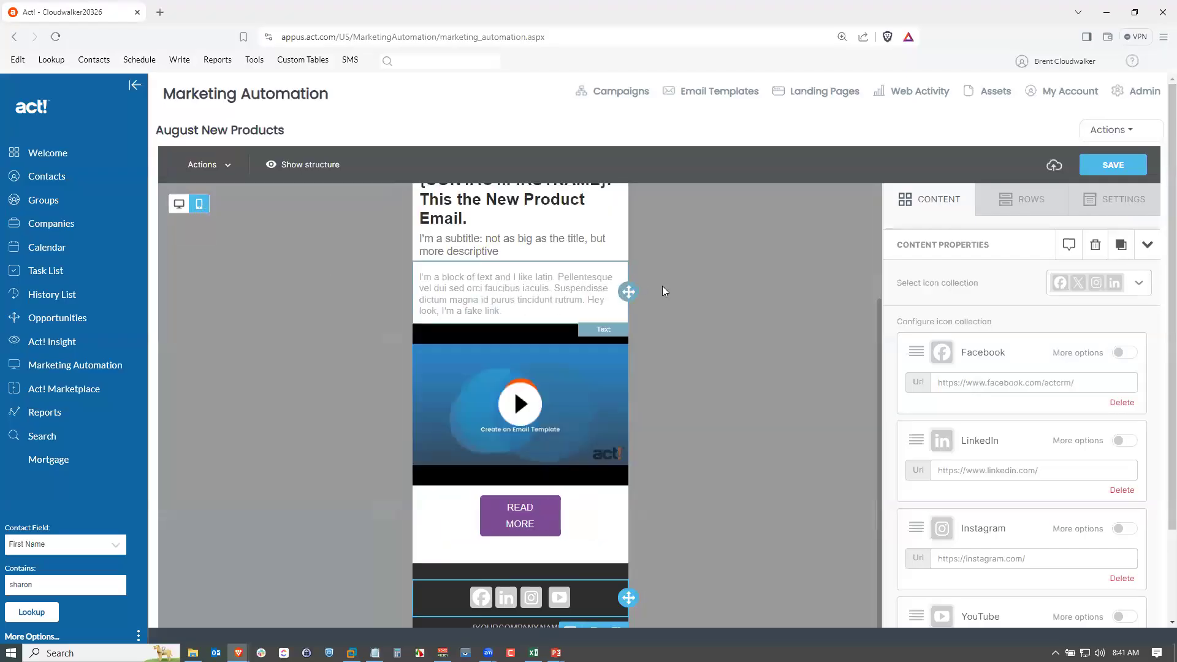
pyautogui.scroll(3, 646, 297)
pyautogui.scroll(-2, 646, 296)
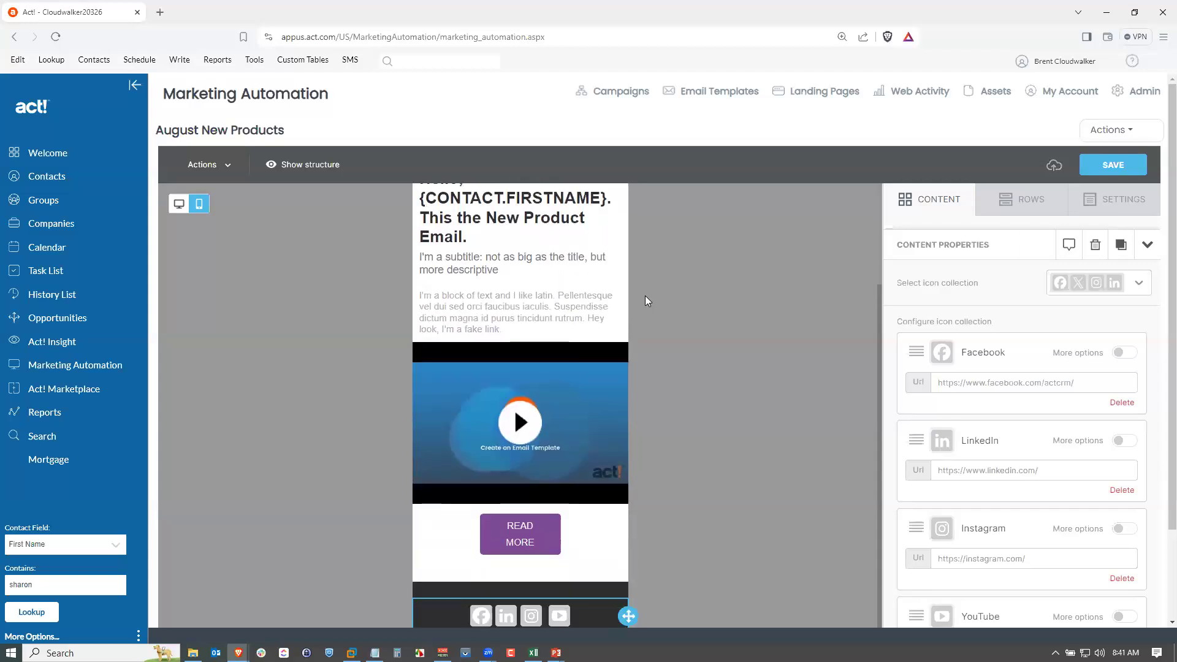
pyautogui.scroll(3, 643, 295)
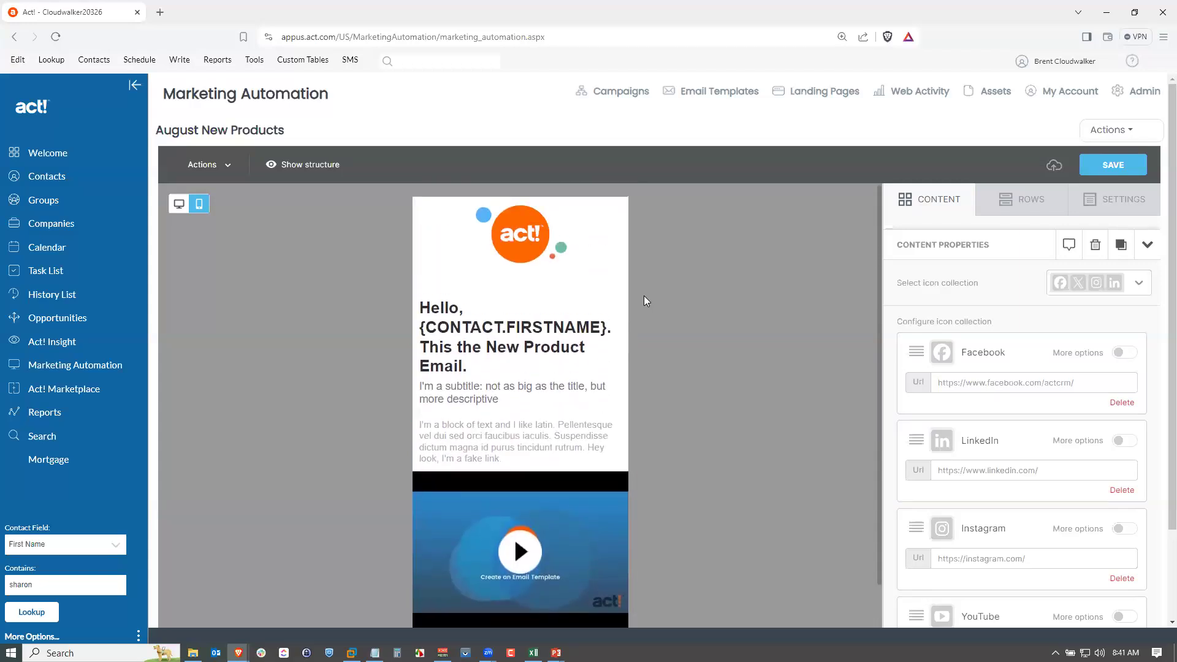
pyautogui.scroll(-3, 514, 536)
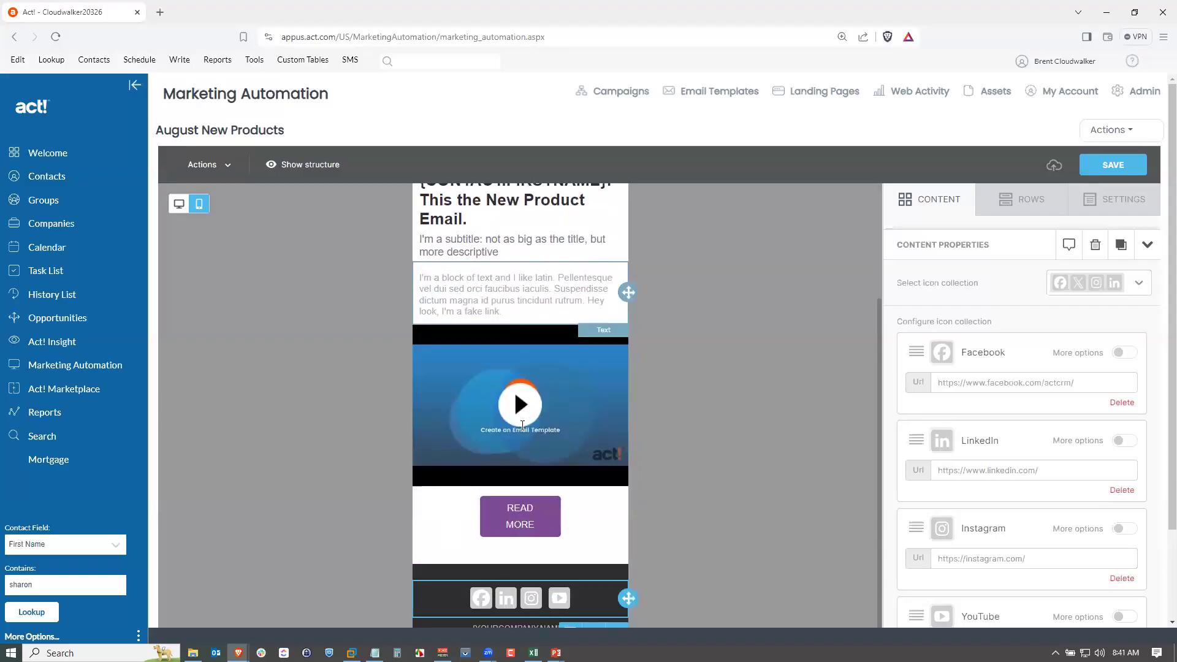
pyautogui.scroll(-3, 525, 572)
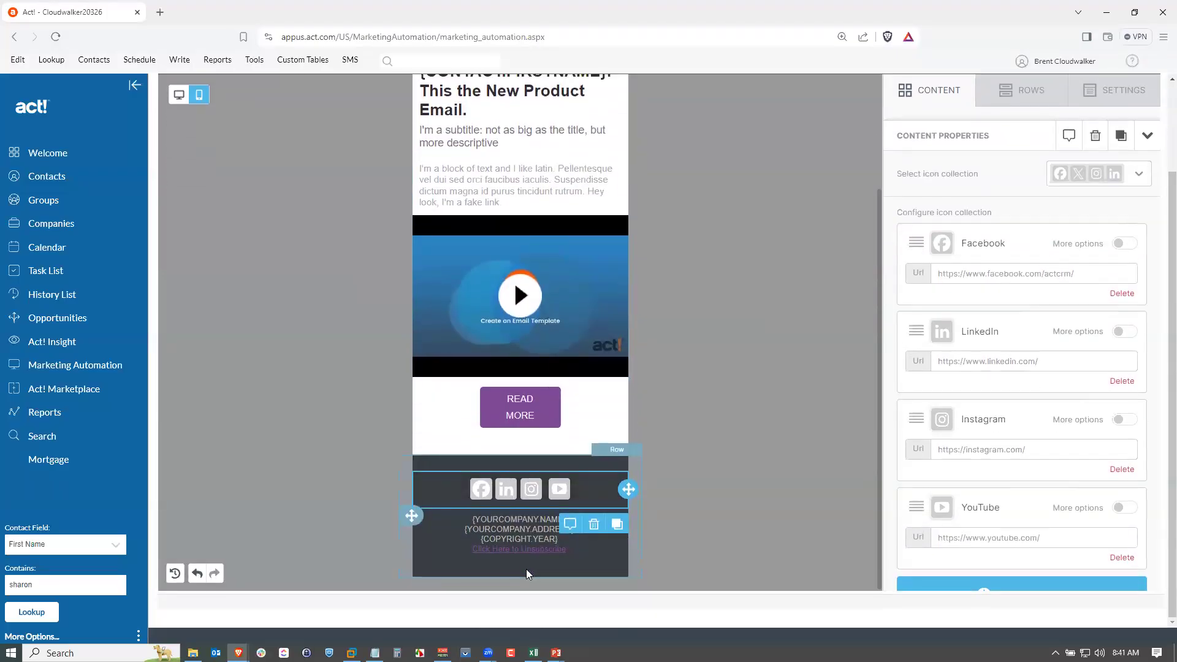
pyautogui.click(179, 95)
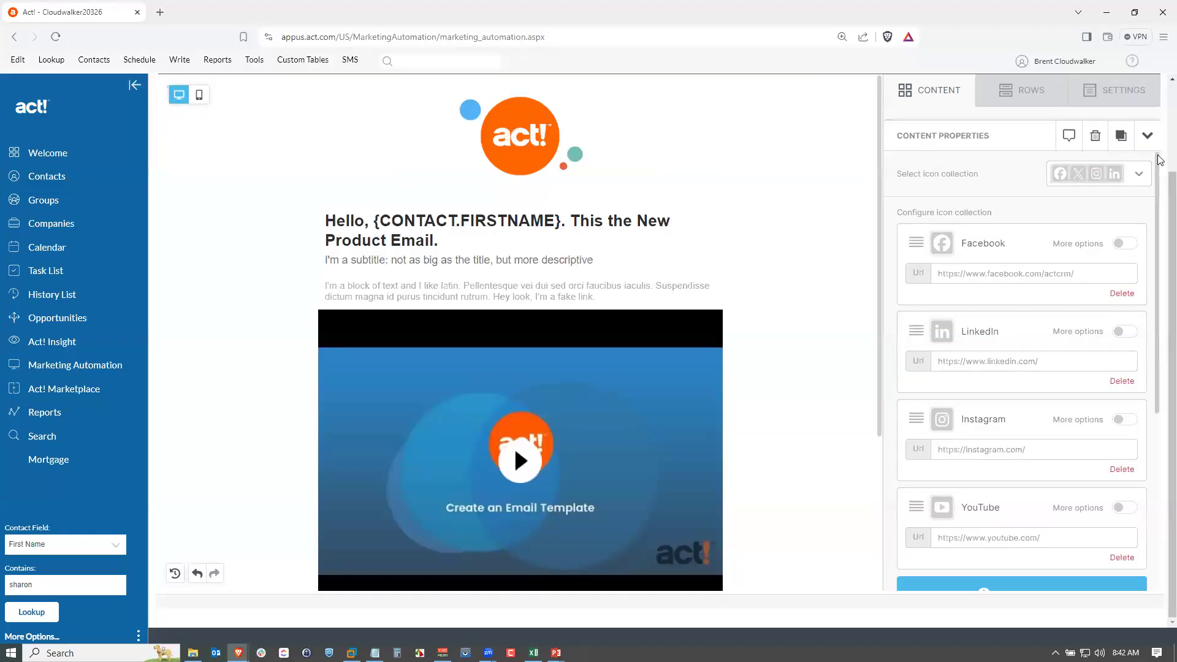
# Save the email and go to the Campaigns list.
pyautogui.scroll(2, 1158, 159)
pyautogui.click(1114, 164)
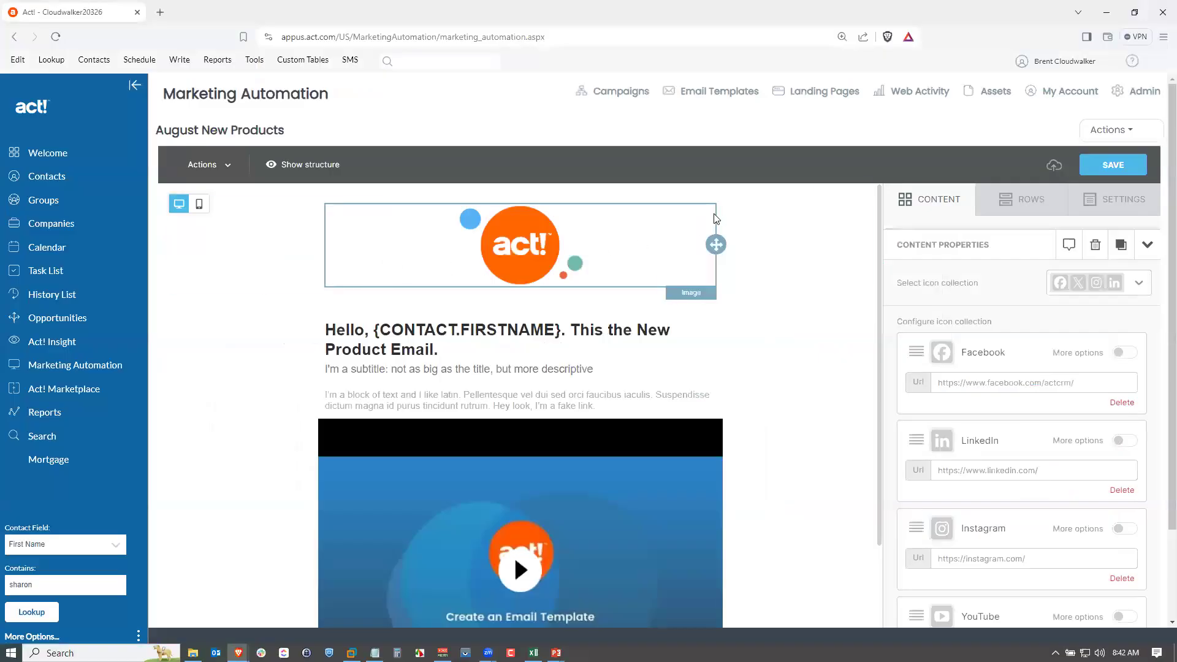
pyautogui.click(633, 95)
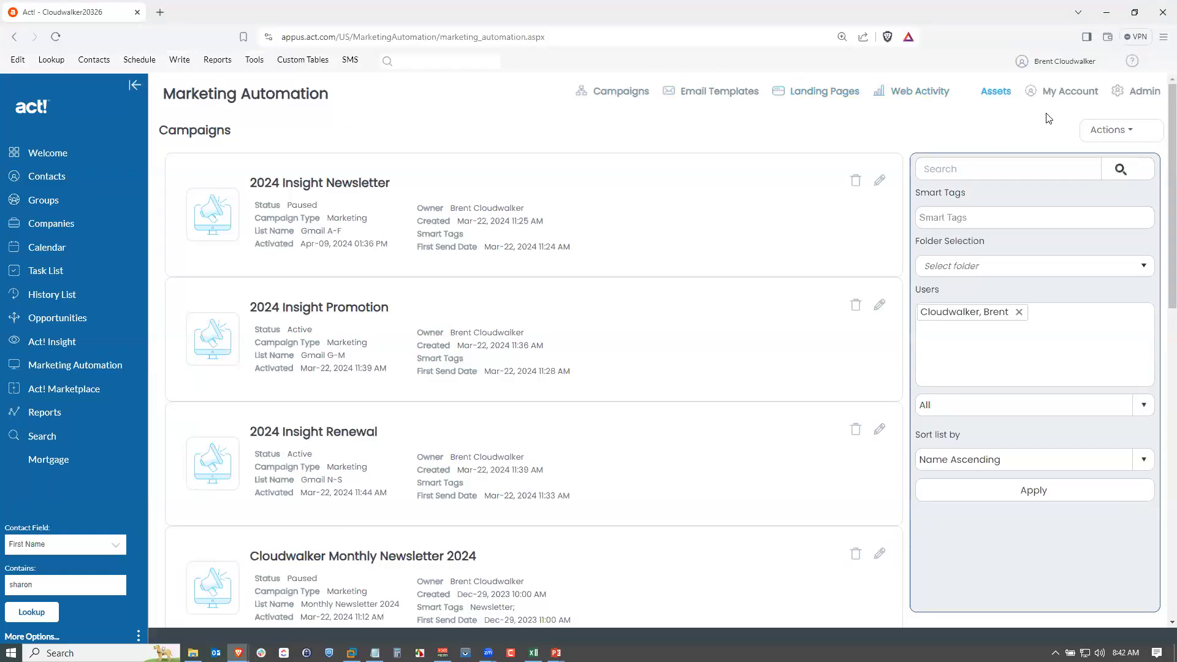
# Start a new campaign based on the Blank Campaign template.
pyautogui.click(1110, 130)
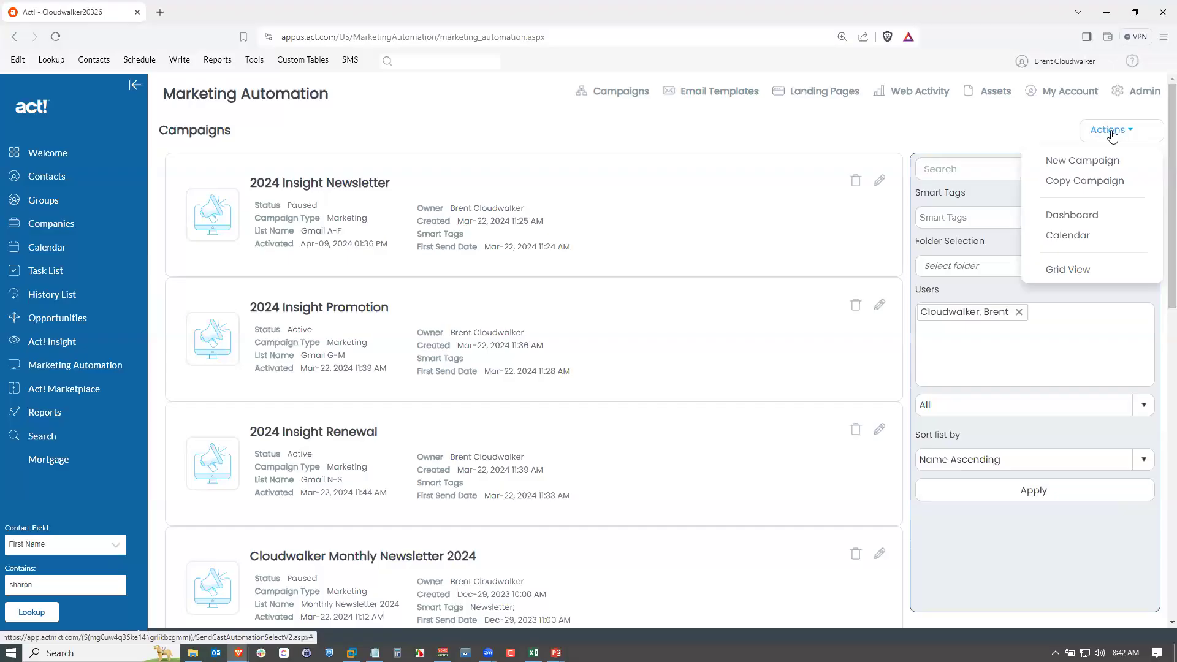
pyautogui.click(1088, 164)
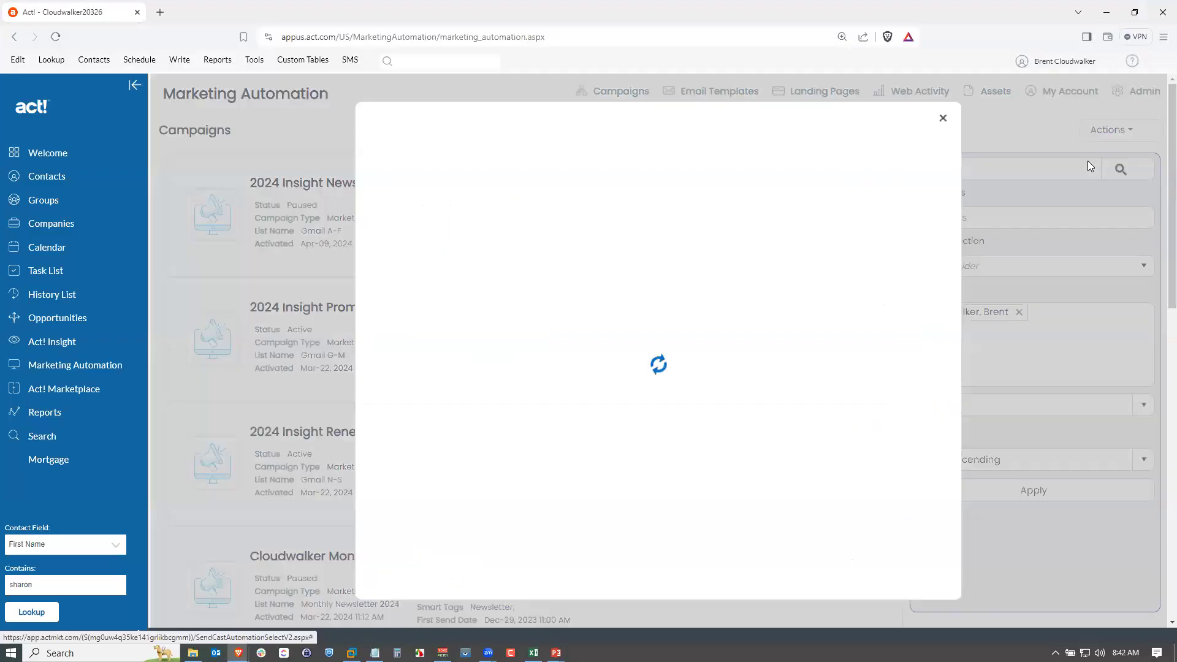
pyautogui.hotkey('alt', 'Tab')
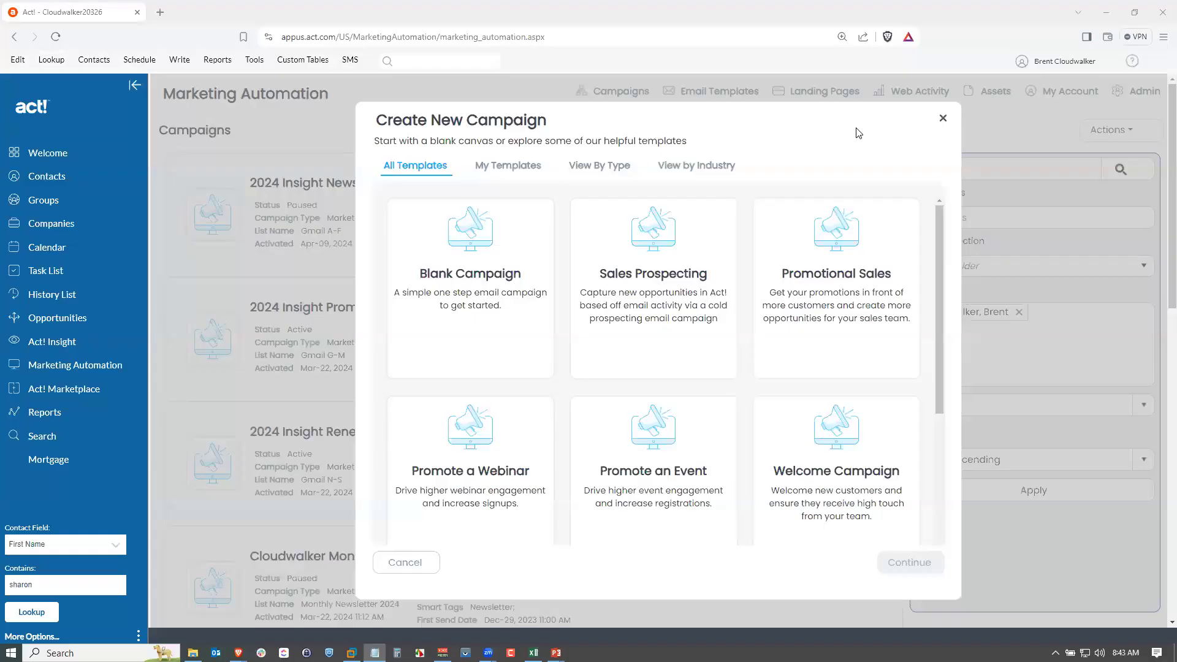
pyautogui.moveTo(937, 269); pyautogui.dragTo(941, 343)
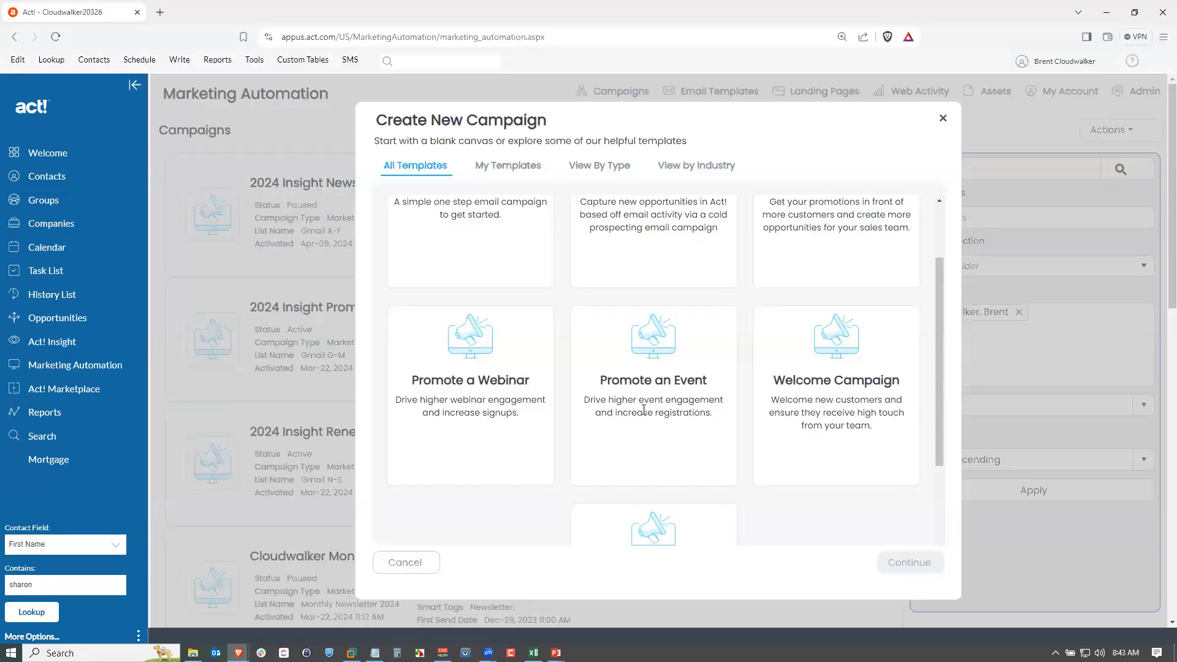
pyautogui.moveTo(940, 398); pyautogui.dragTo(934, 315)
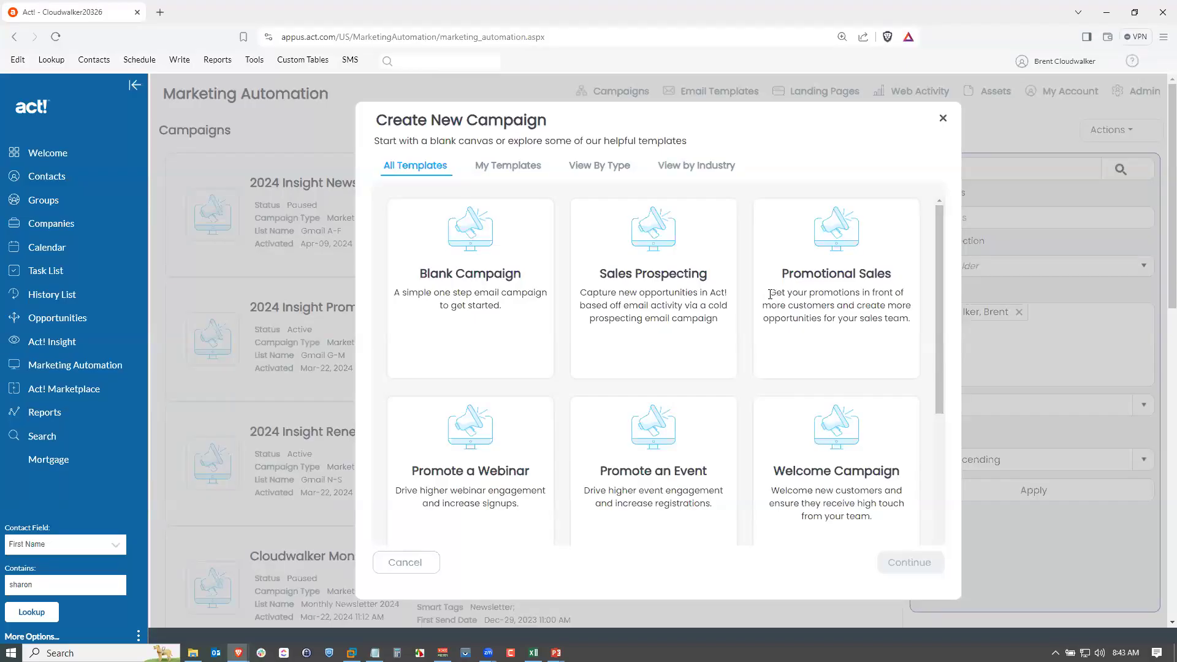
pyautogui.click(459, 275)
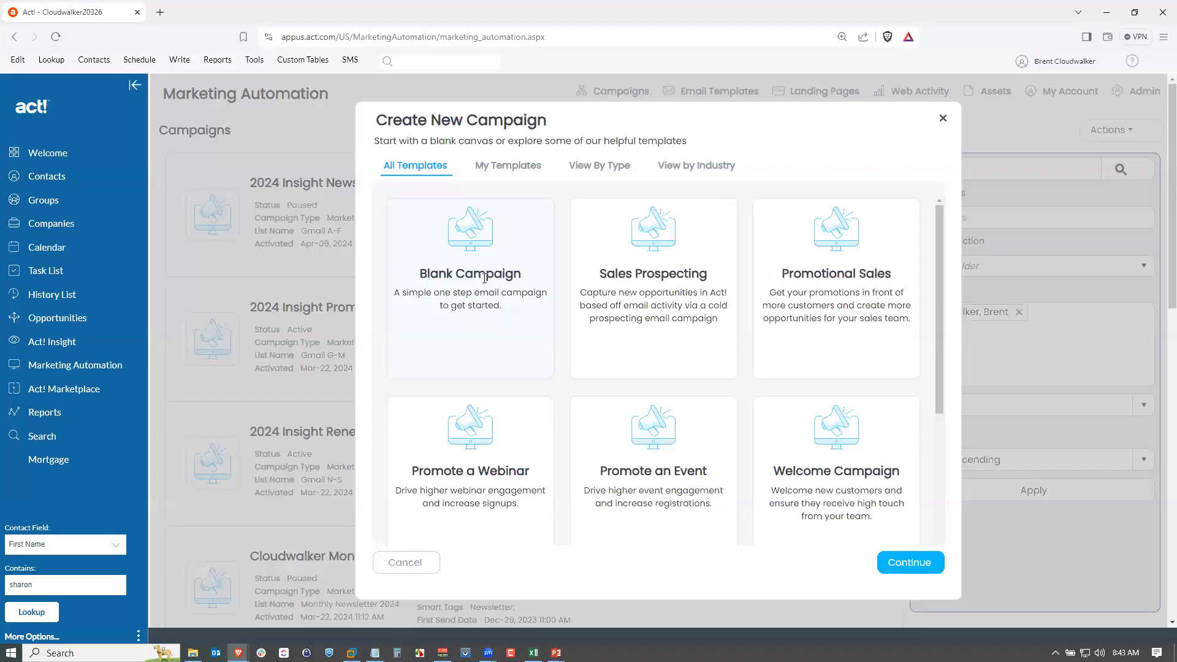
pyautogui.click(907, 564)
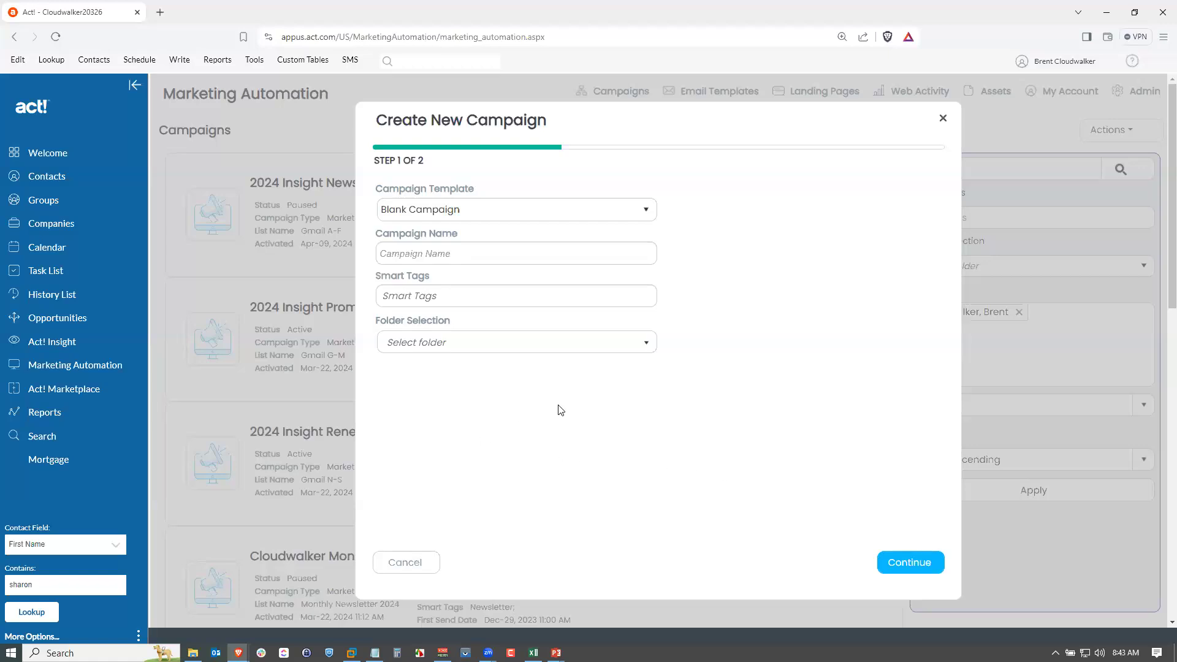
# Name the campaign "August Product Release" and continue to the second setup step.
pyautogui.click(486, 251)
pyautogui.write('August Product Release')
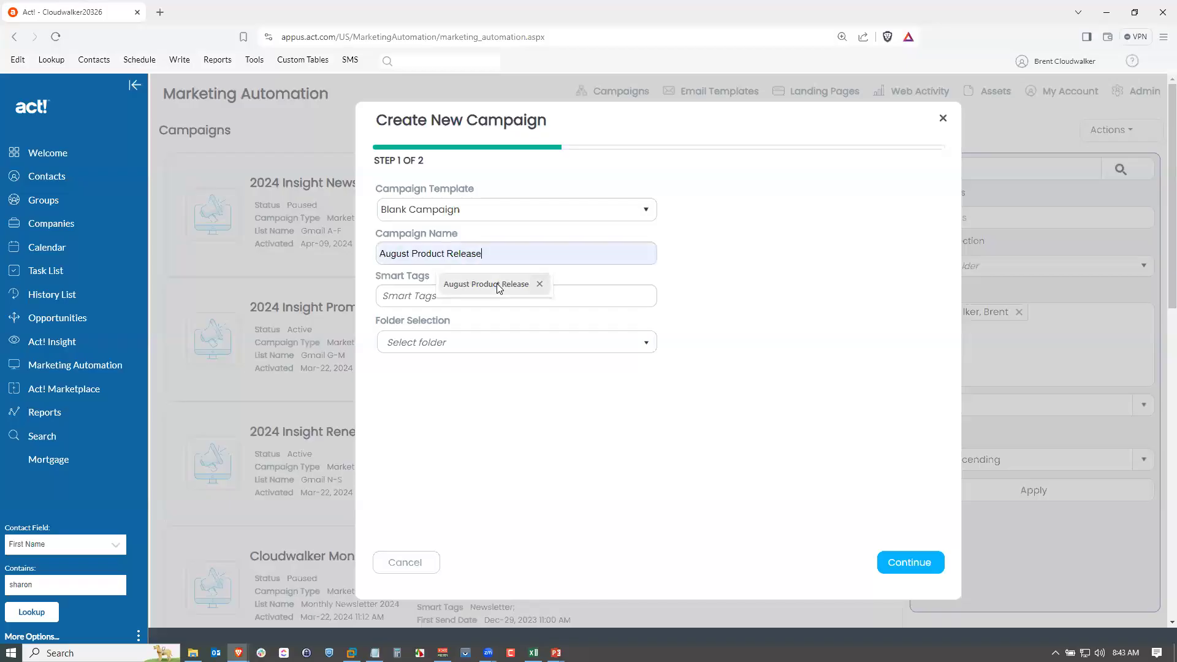
pyautogui.click(498, 285)
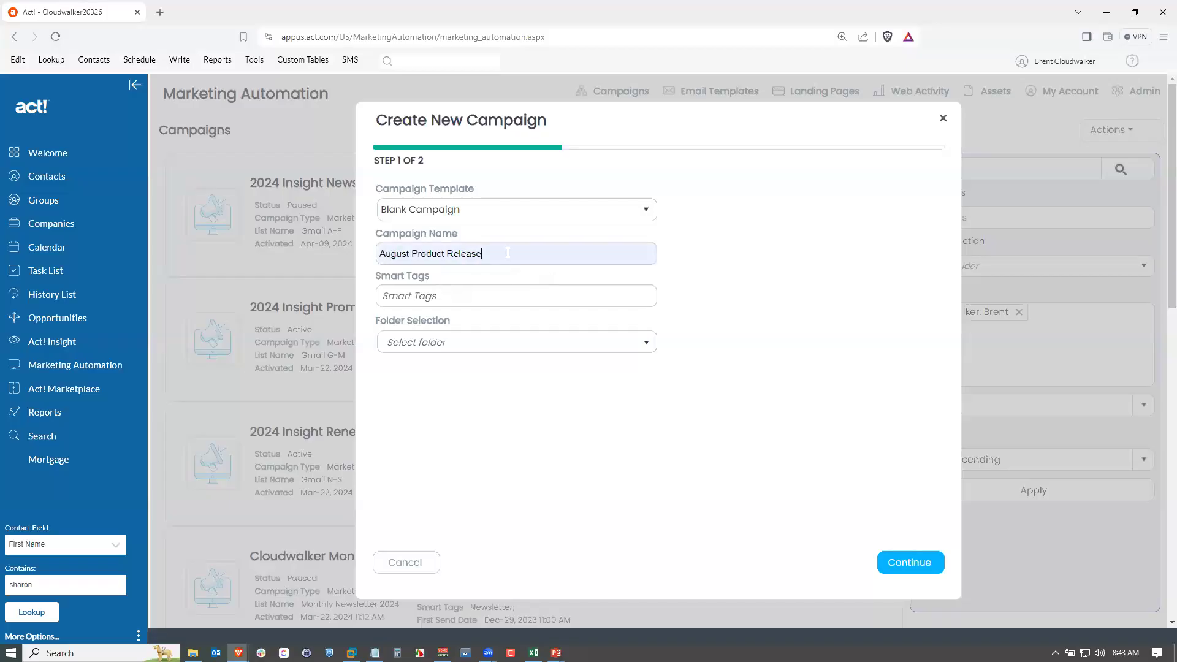
pyautogui.click(906, 562)
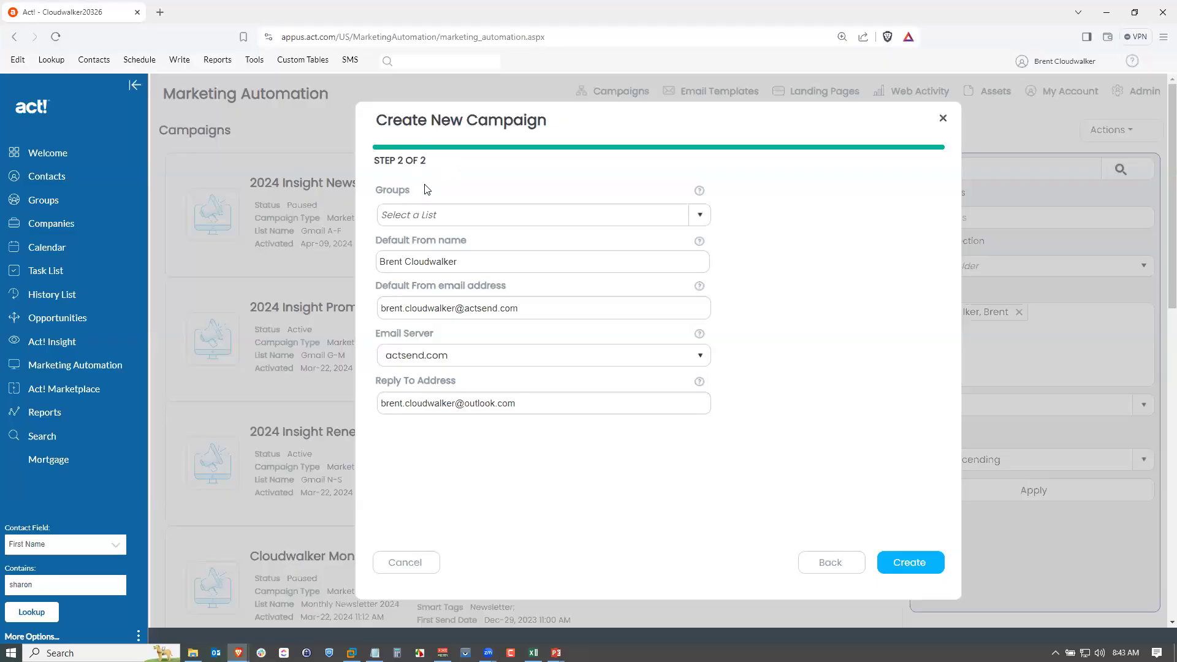
# Assign the Product Release Emails group to the campaign and create it.
pyautogui.click(699, 215)
pyautogui.moveTo(705, 247); pyautogui.dragTo(701, 316)
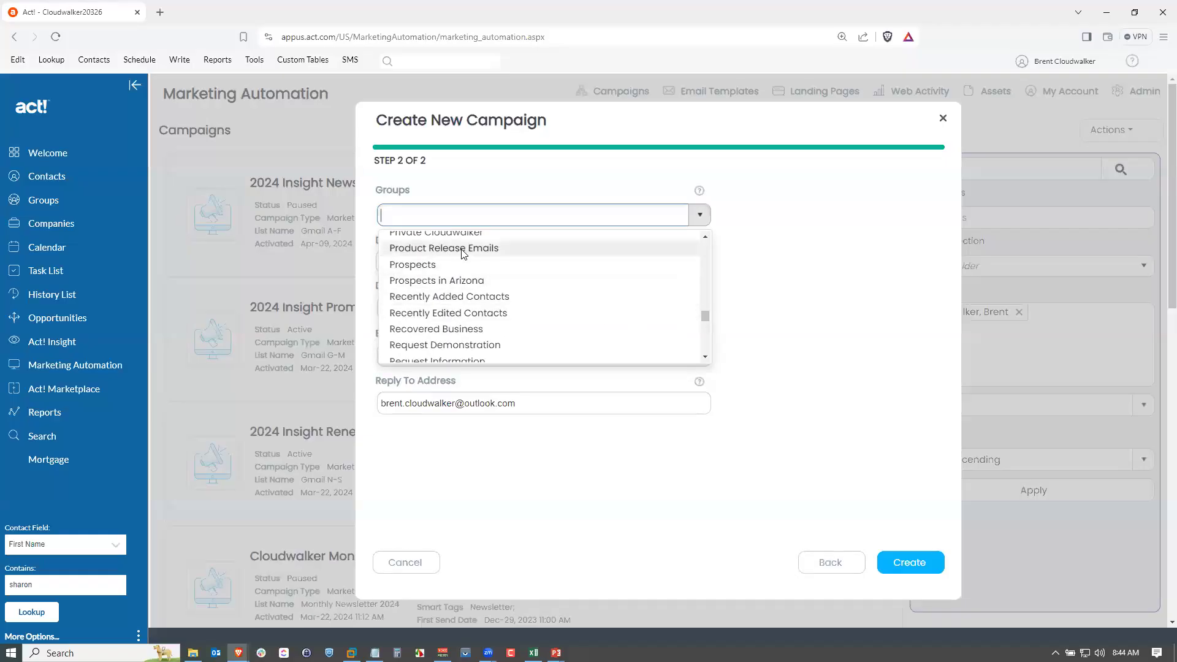
pyautogui.click(490, 248)
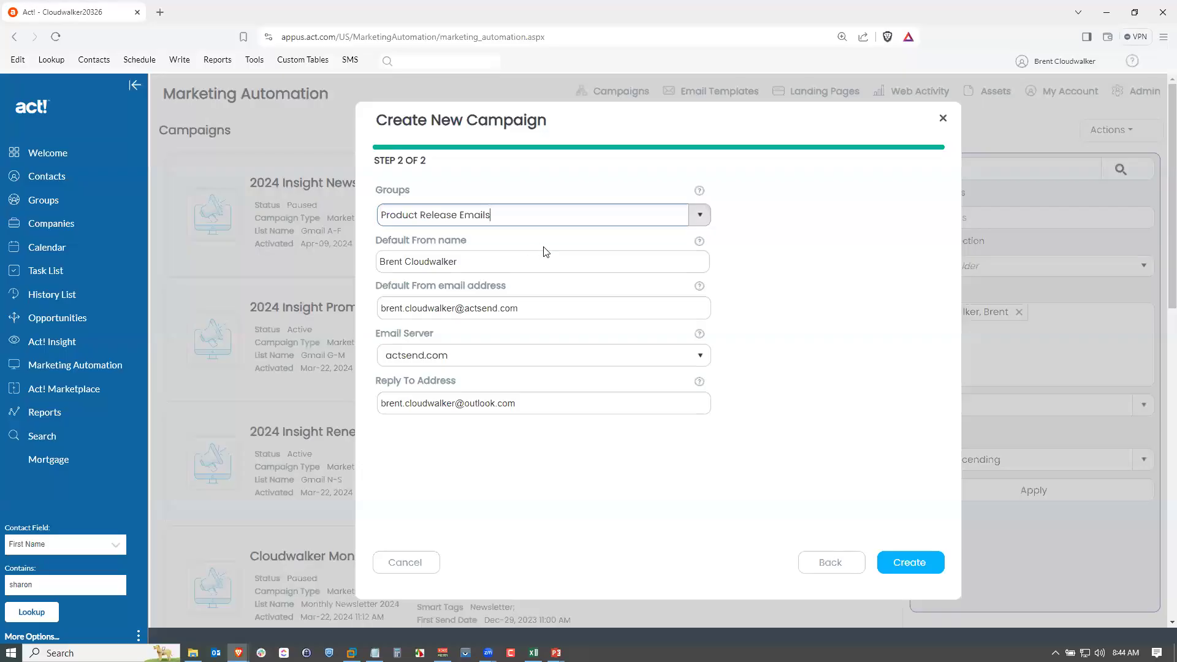
pyautogui.click(909, 564)
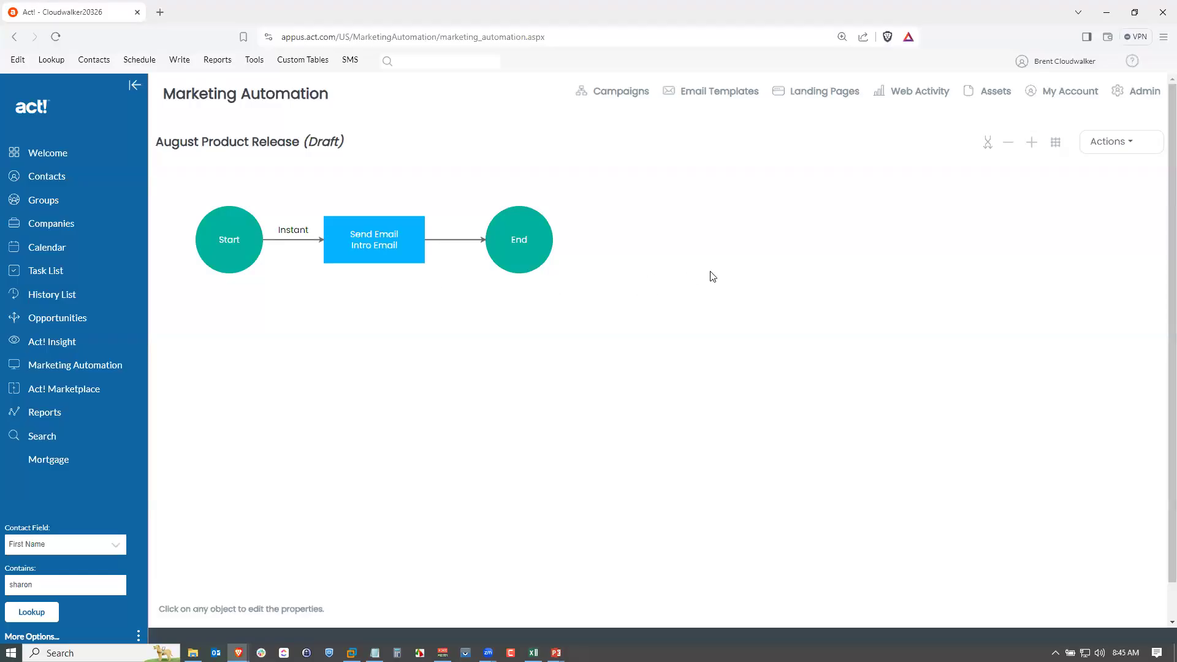
# Open the campaign's list sync settings and turn Campaign List Sync on.
pyautogui.click(1116, 149)
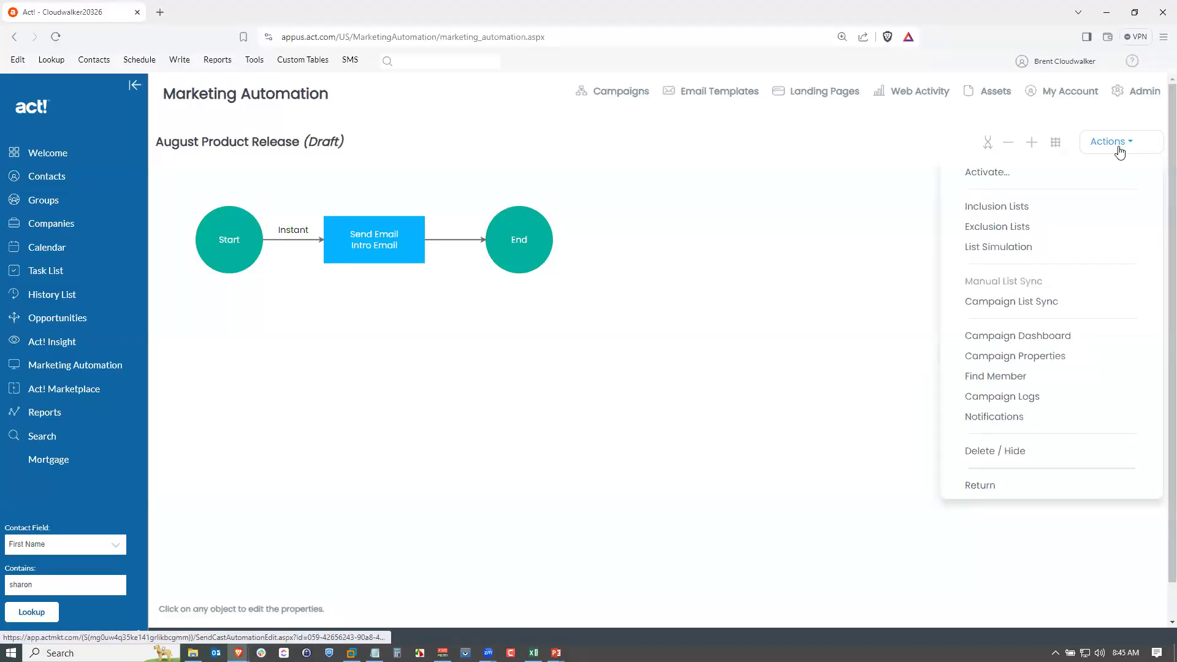
pyautogui.click(1003, 302)
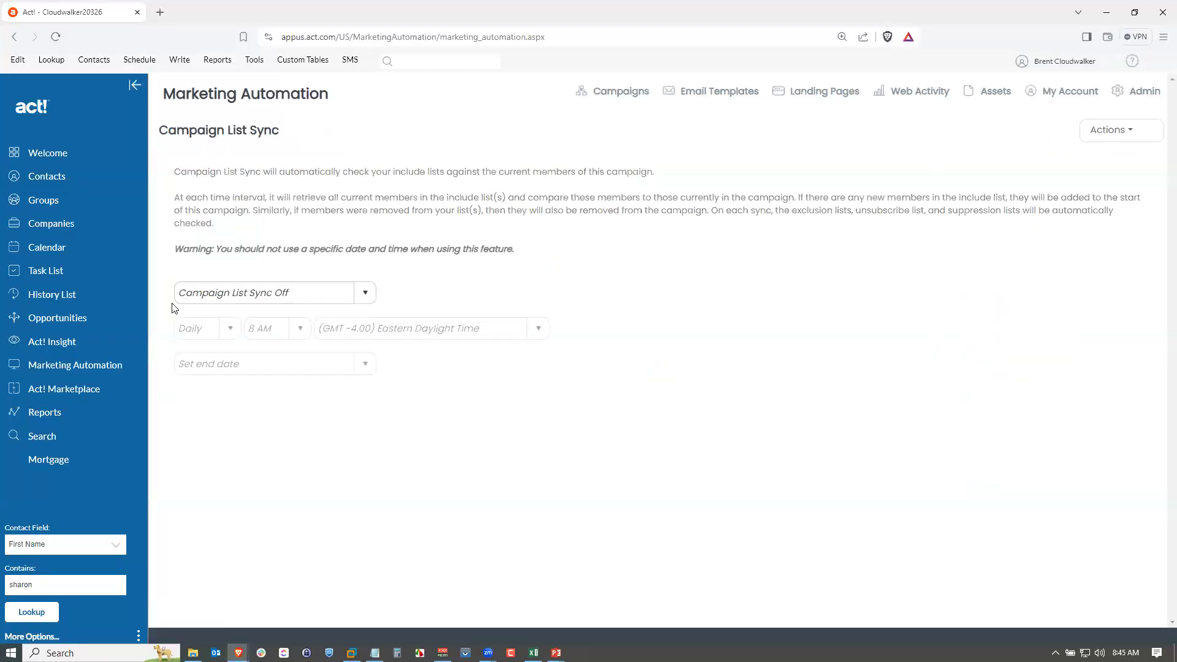
pyautogui.click(362, 294)
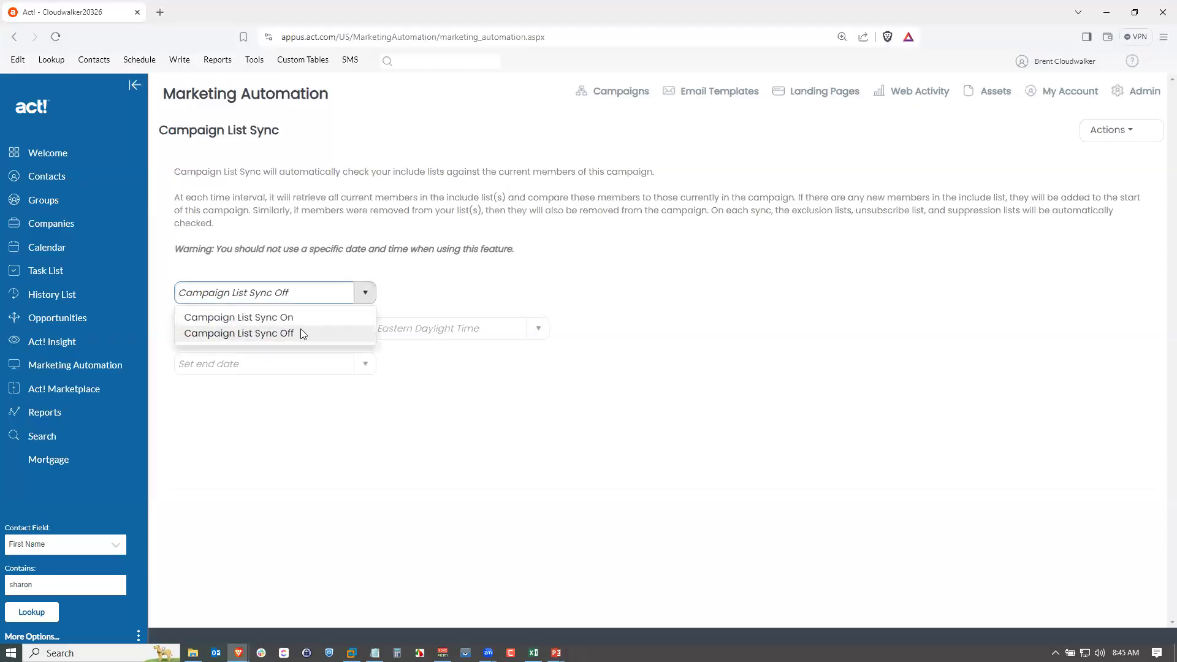
pyautogui.click(297, 318)
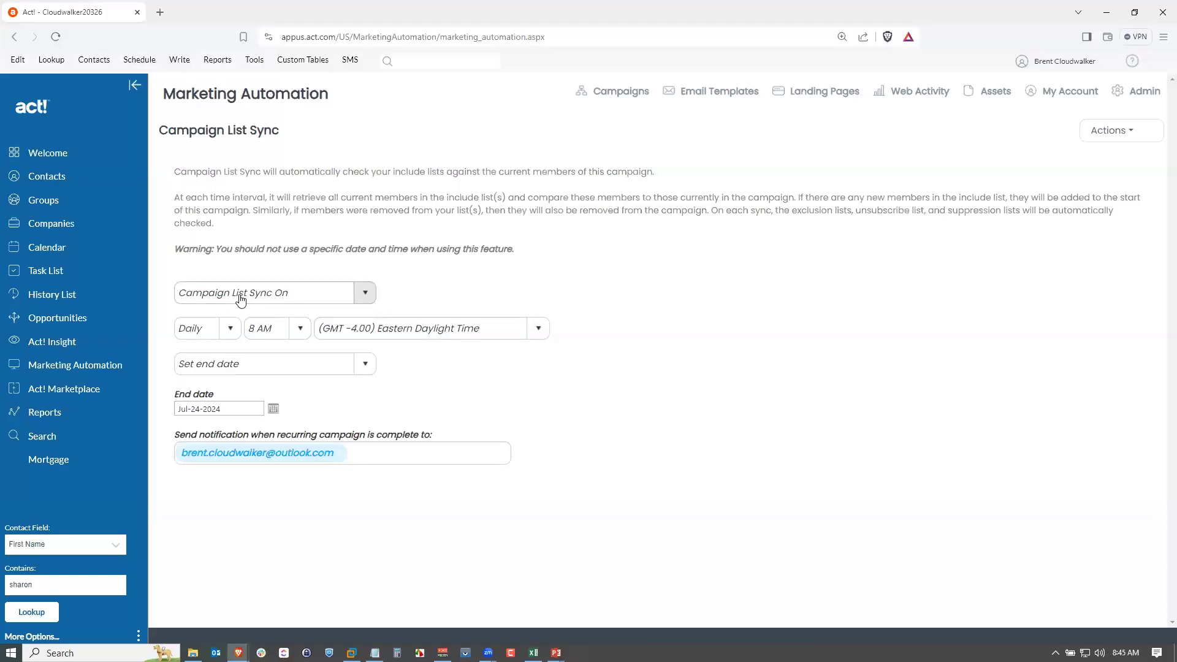
# Keep the sync frequency at Daily and set the sync time to 6 AM.
pyautogui.click(229, 328)
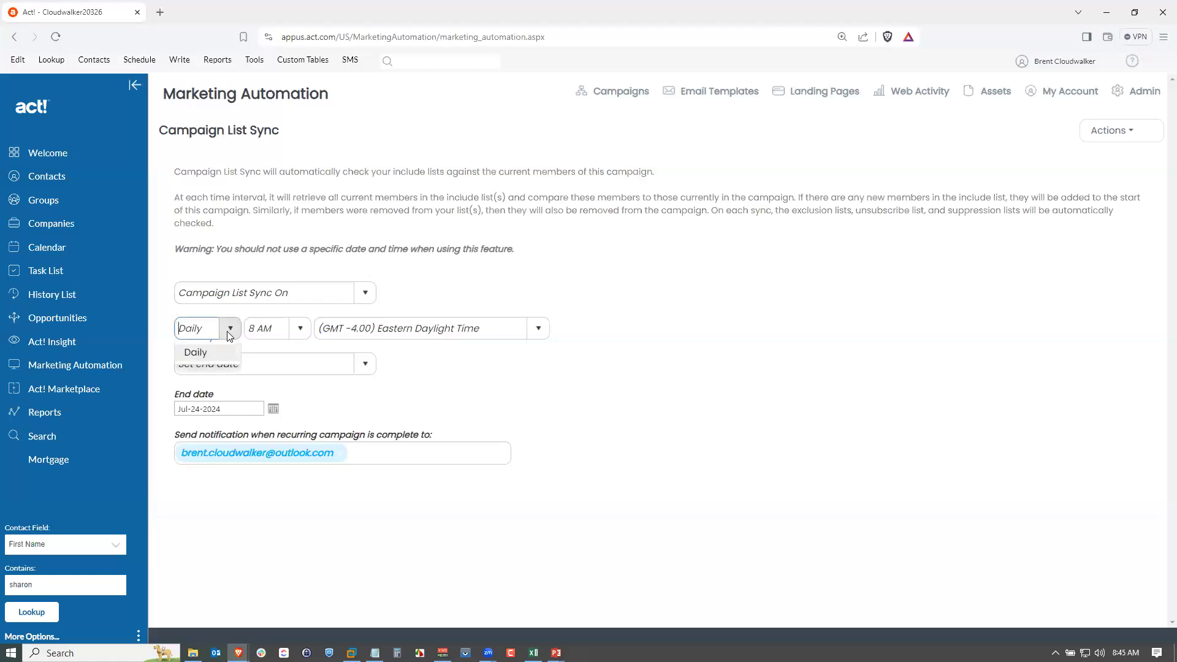
pyautogui.click(229, 331)
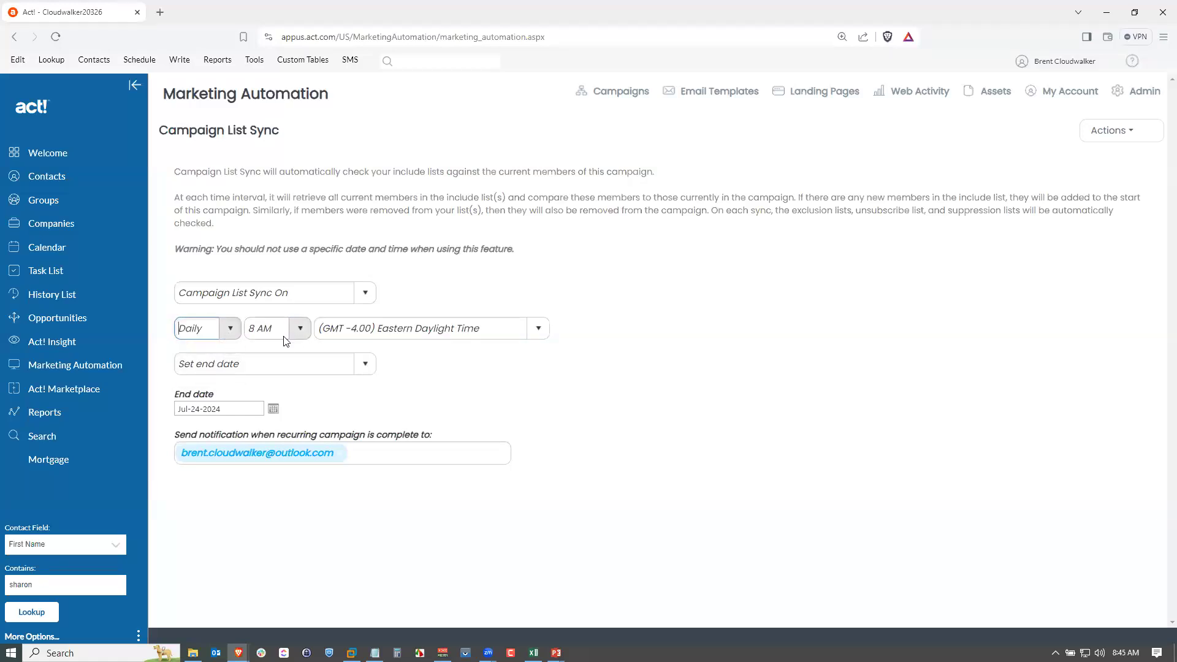
pyautogui.click(301, 328)
pyautogui.moveTo(305, 401); pyautogui.dragTo(305, 382)
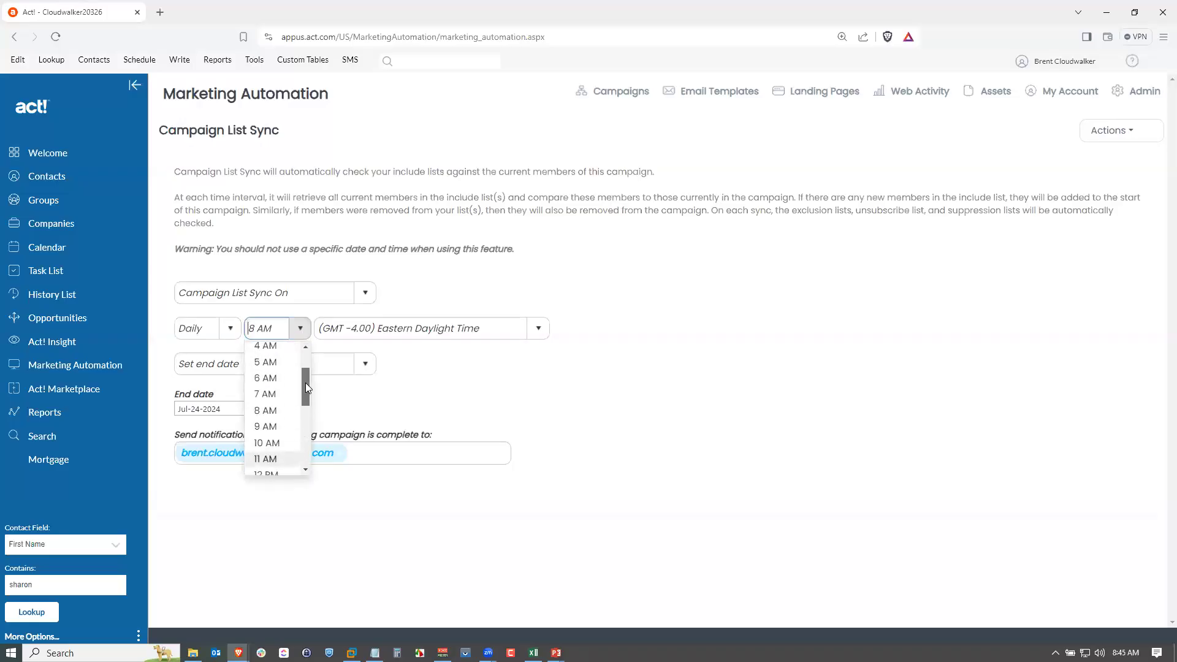
pyautogui.click(279, 378)
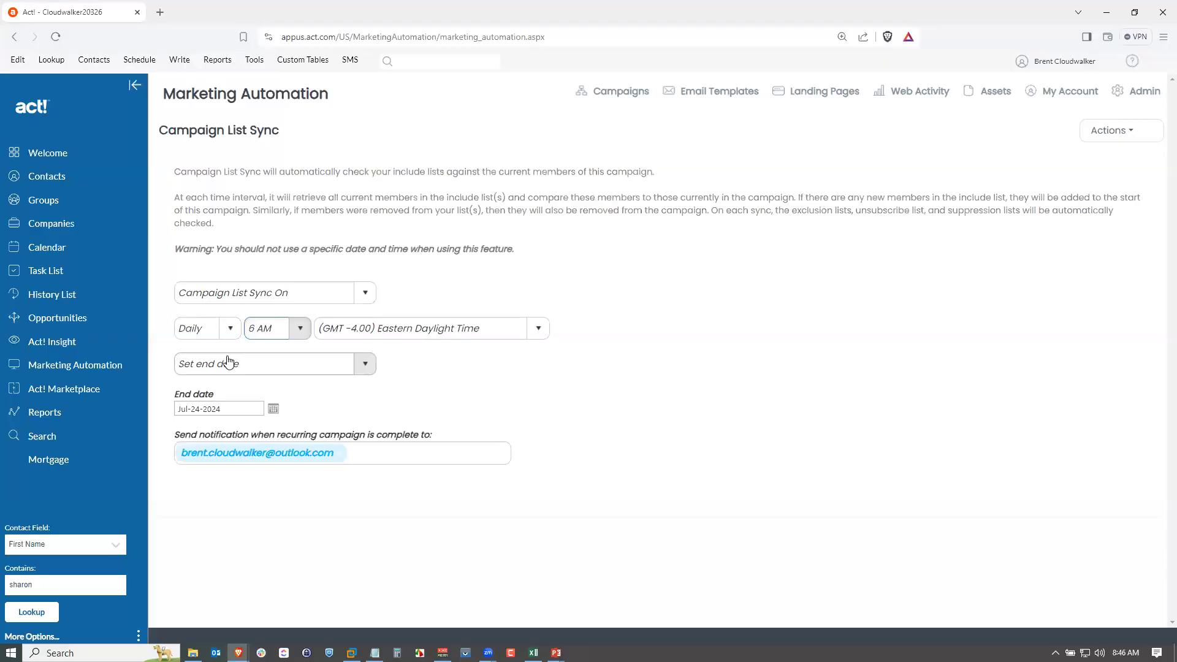
# Set the sync end date to Aug-30-2024 and save the list sync settings.
pyautogui.click(271, 410)
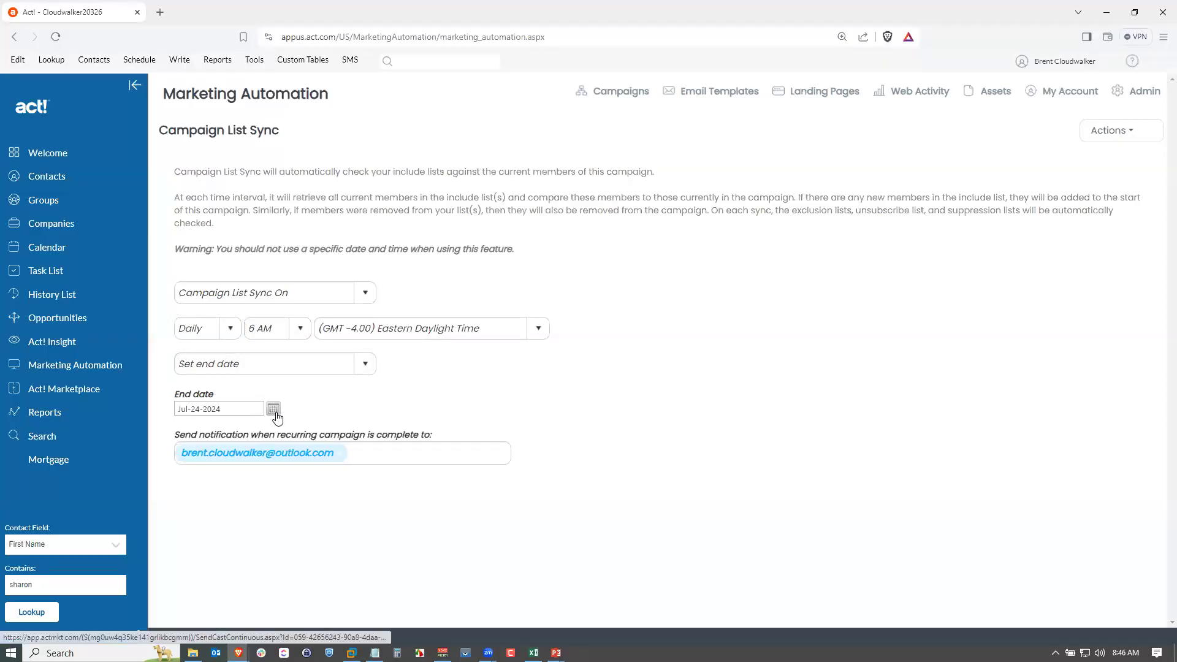
pyautogui.click(297, 447)
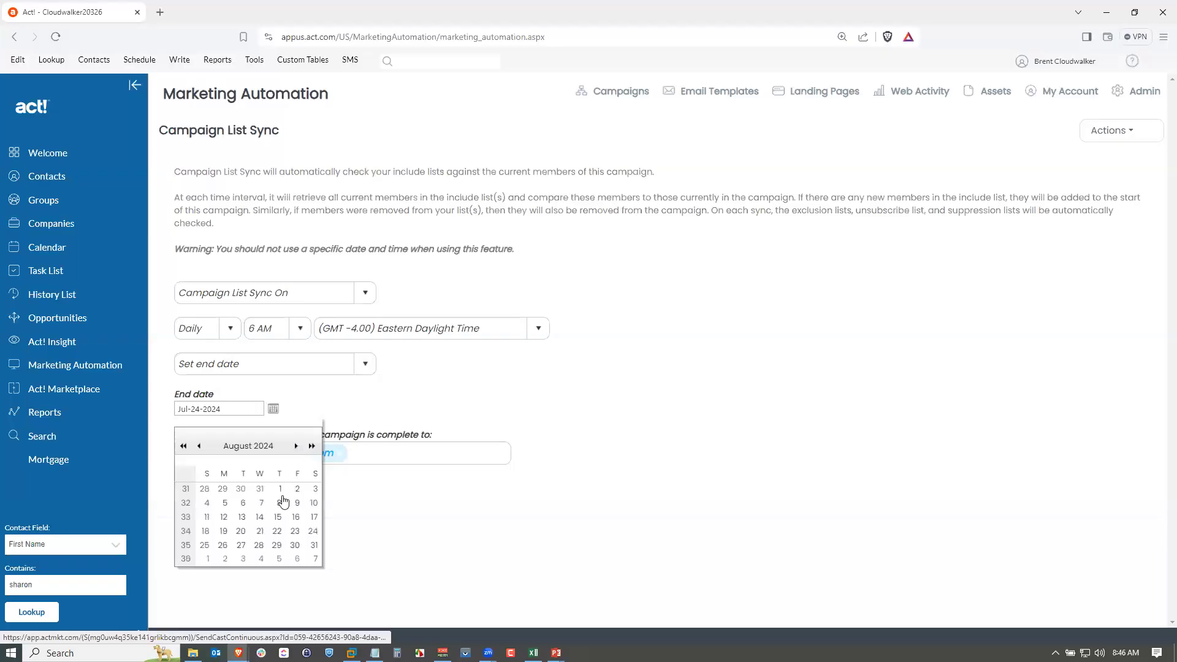
pyautogui.click(296, 545)
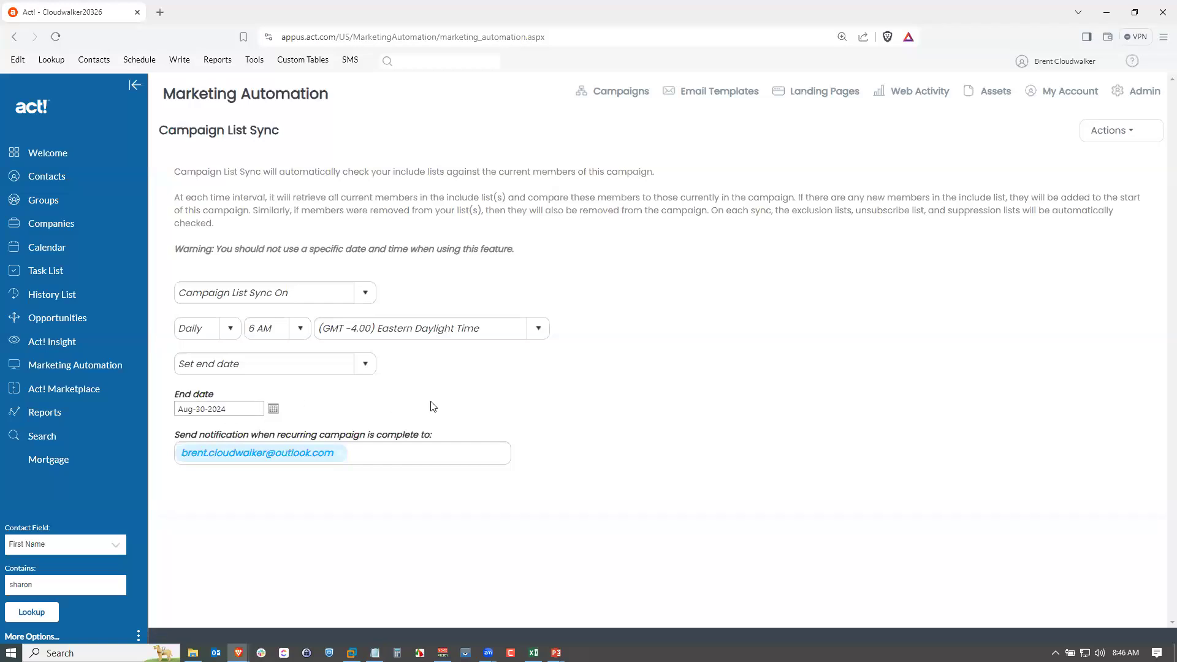
pyautogui.click(1105, 132)
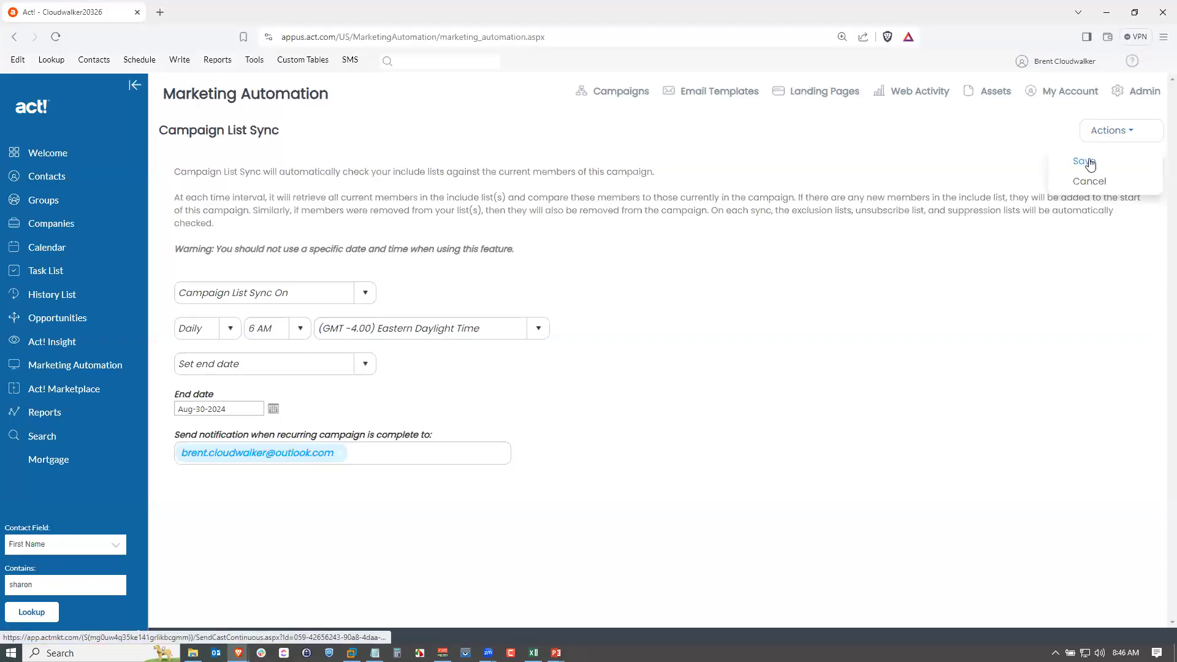
pyautogui.click(1072, 179)
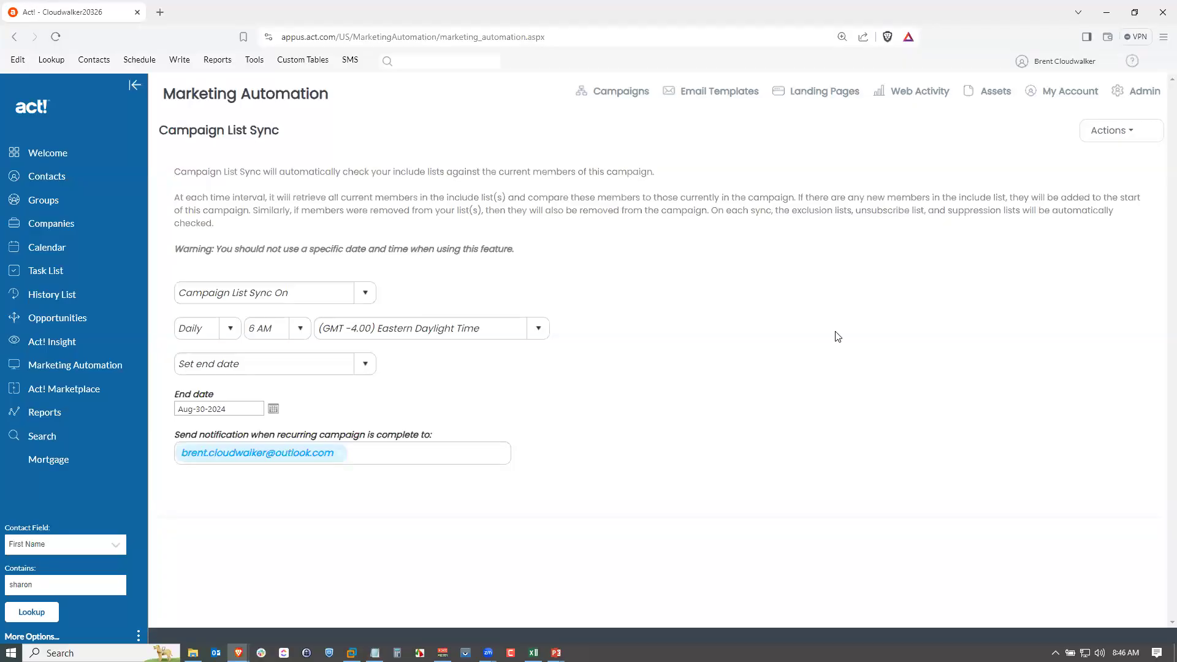
pyautogui.click(1110, 145)
pyautogui.click(1088, 150)
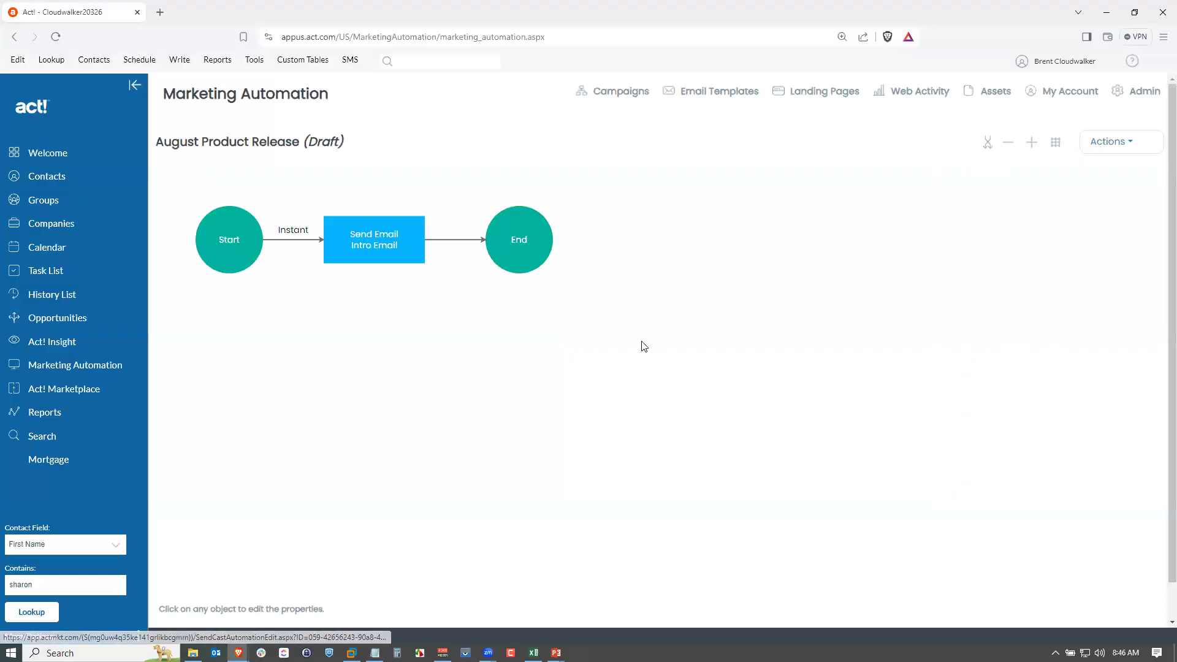
# Open the campaign's Send Email step to edit its email content.
pyautogui.click(376, 246)
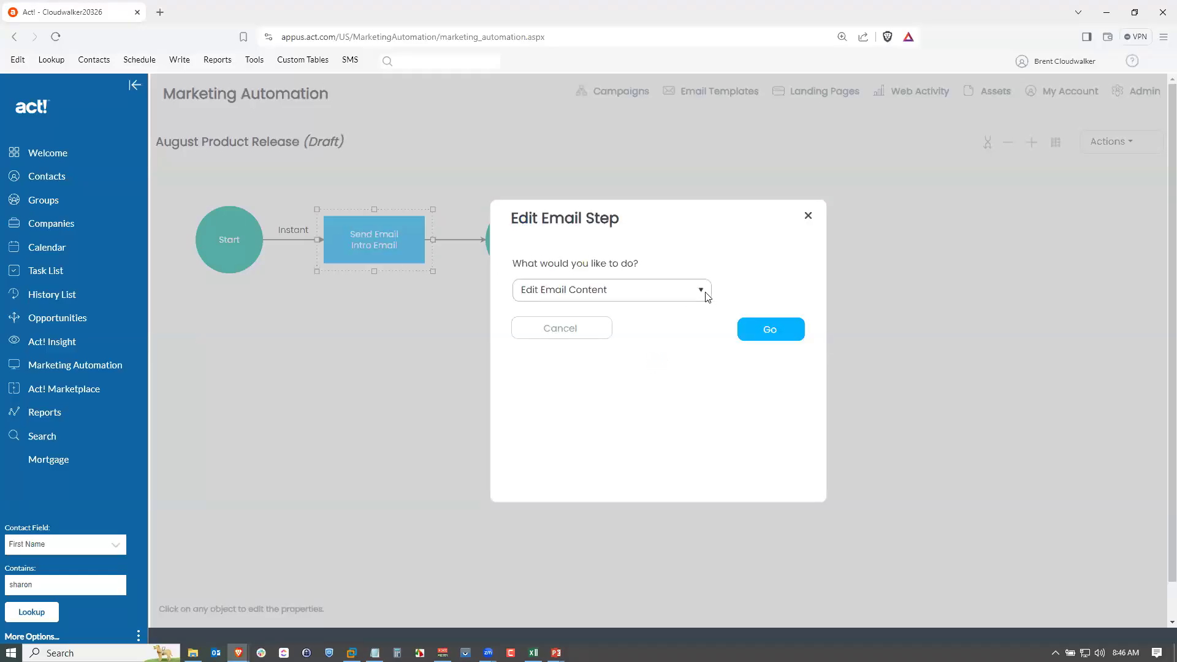
pyautogui.click(707, 297)
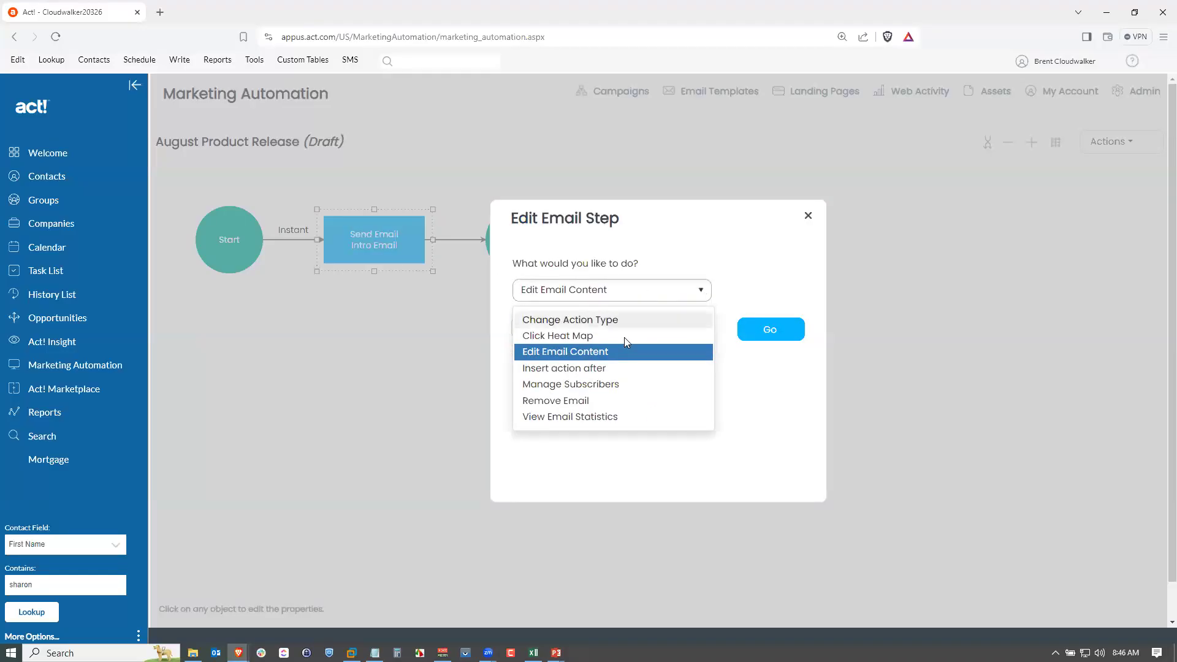
pyautogui.click(602, 352)
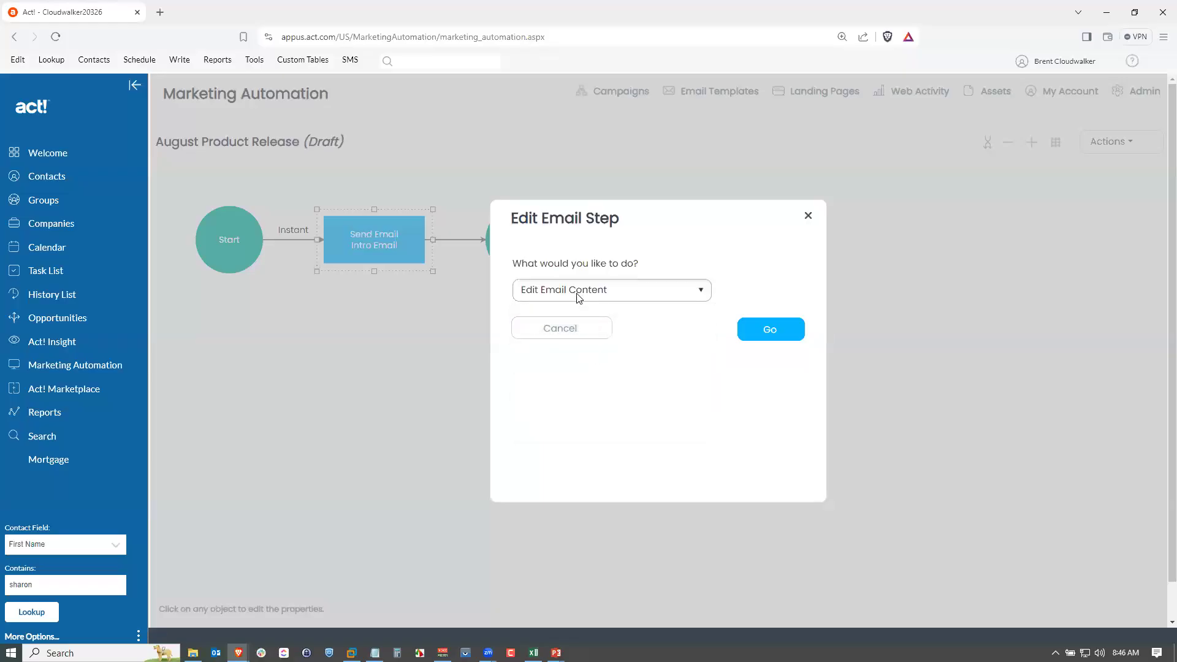
pyautogui.click(769, 331)
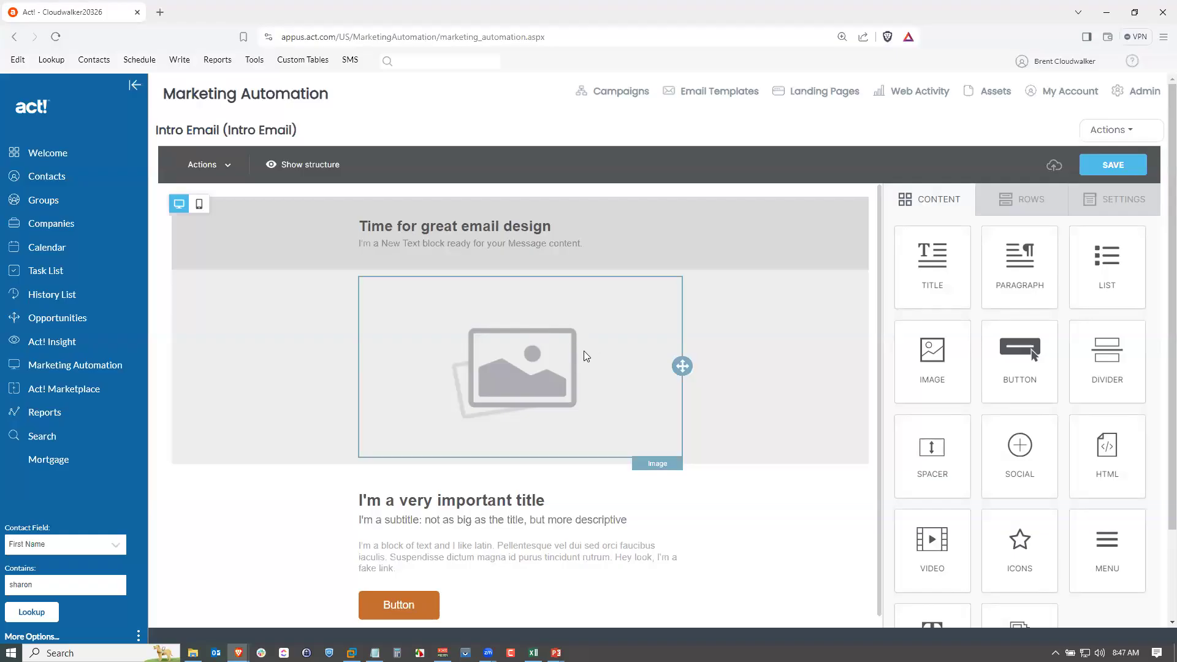
# Import the saved August New Products template into the campaign email.
pyautogui.click(1117, 136)
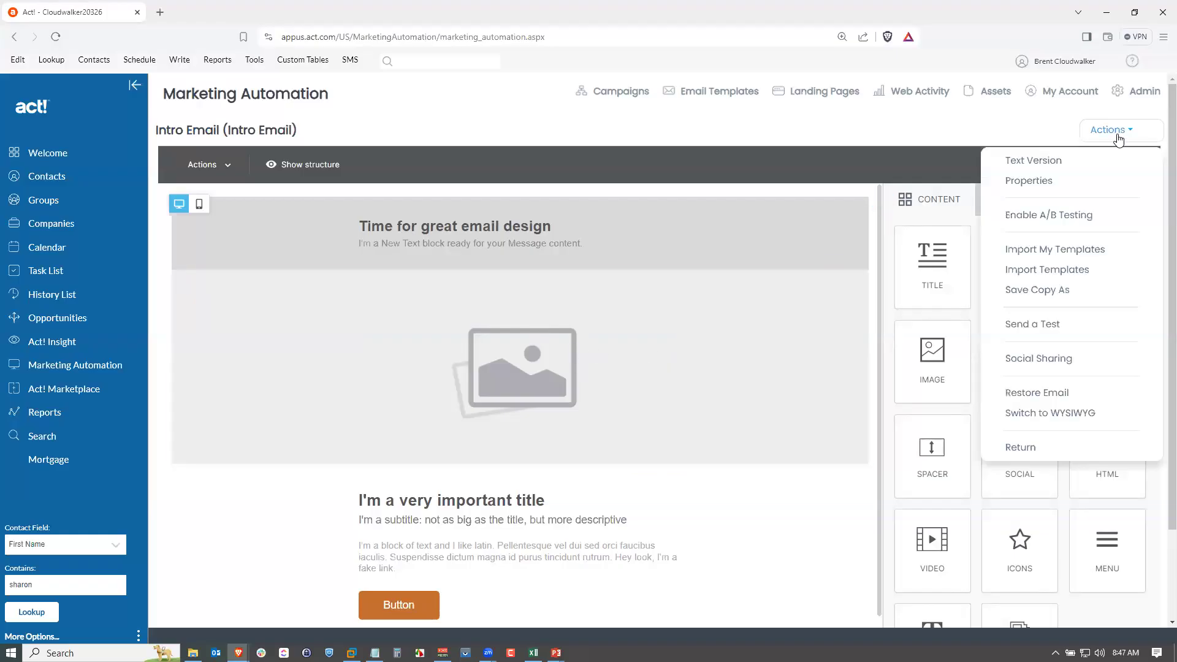
pyautogui.click(1039, 251)
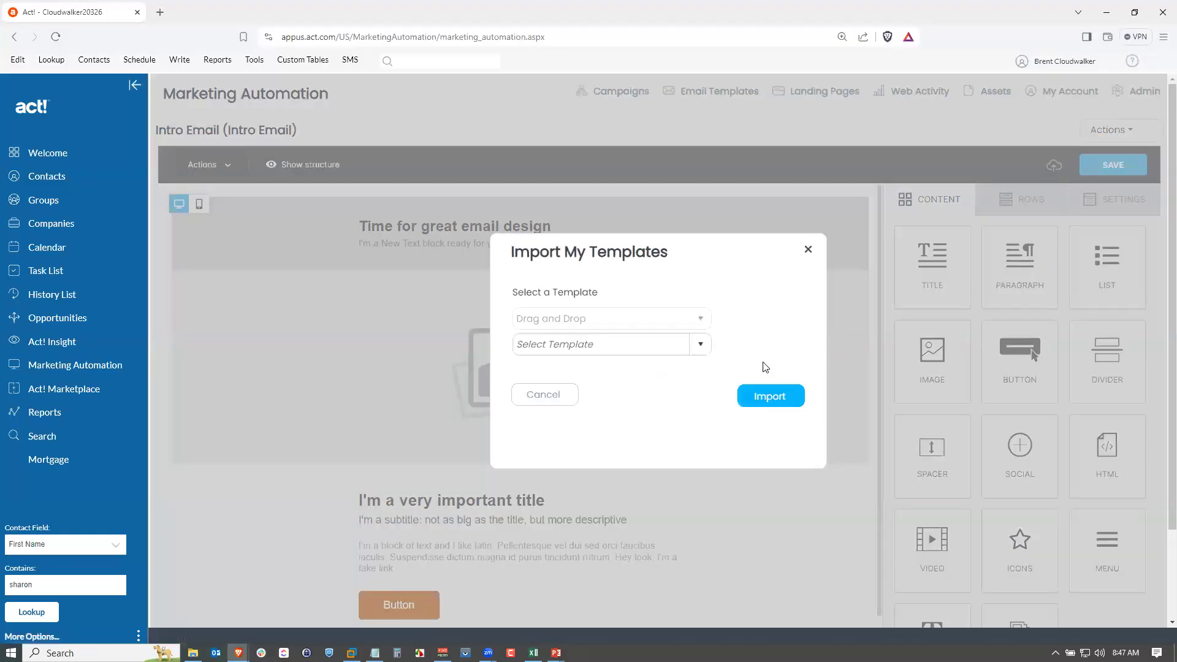
pyautogui.click(699, 345)
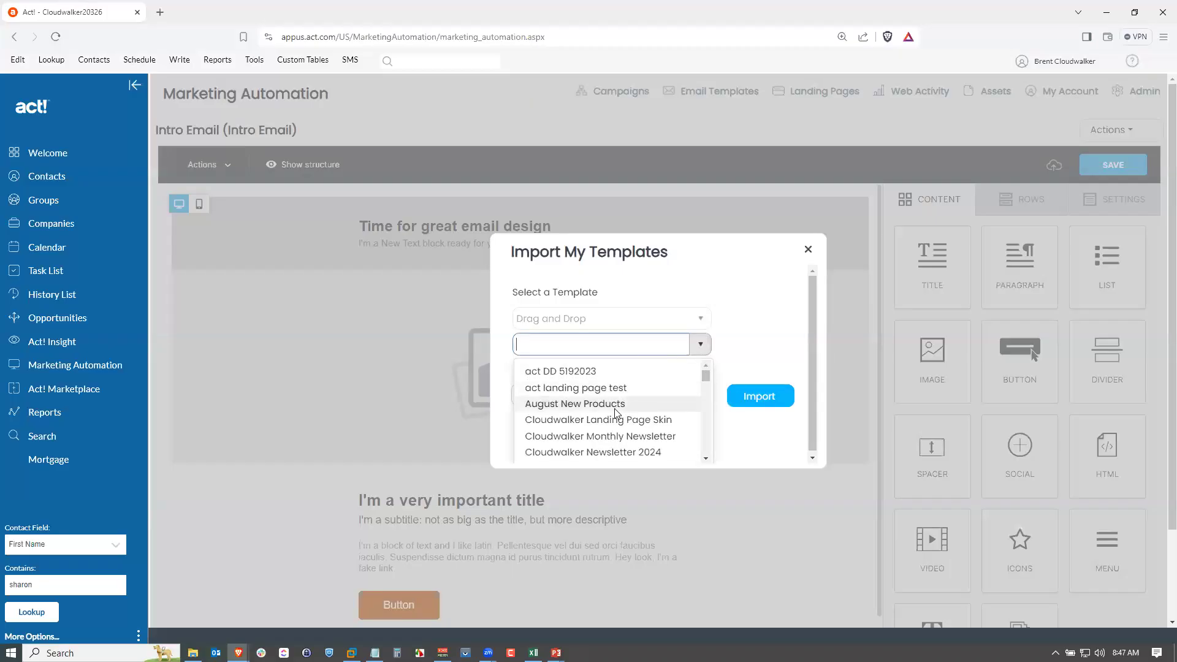
pyautogui.click(552, 406)
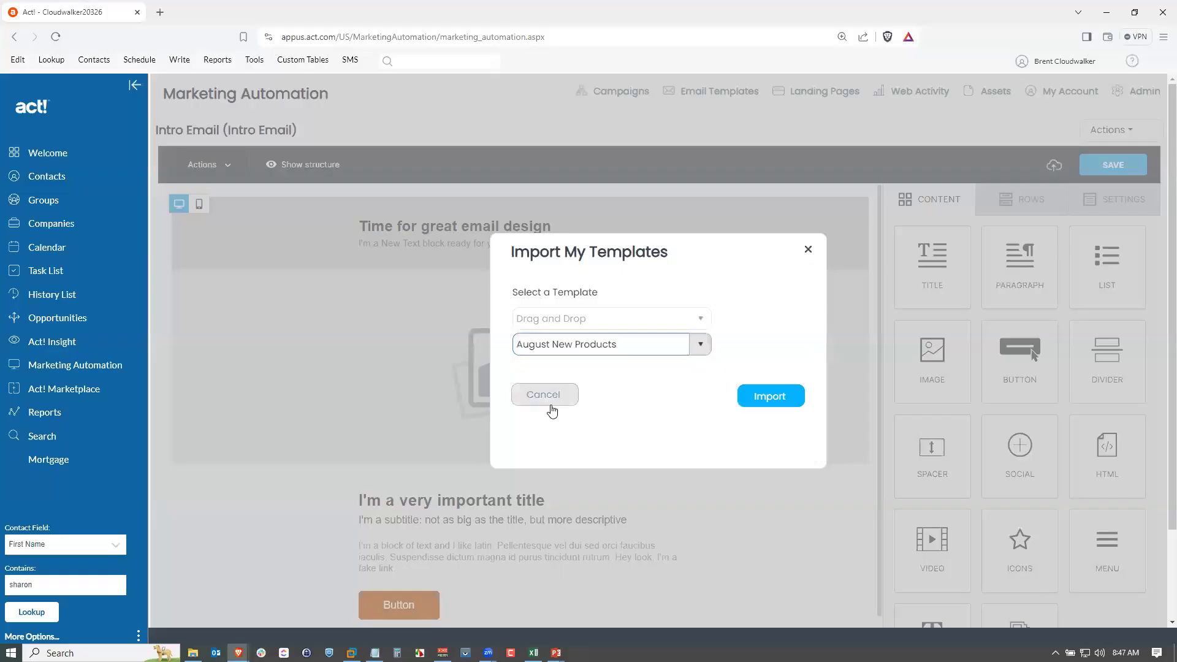
pyautogui.click(767, 393)
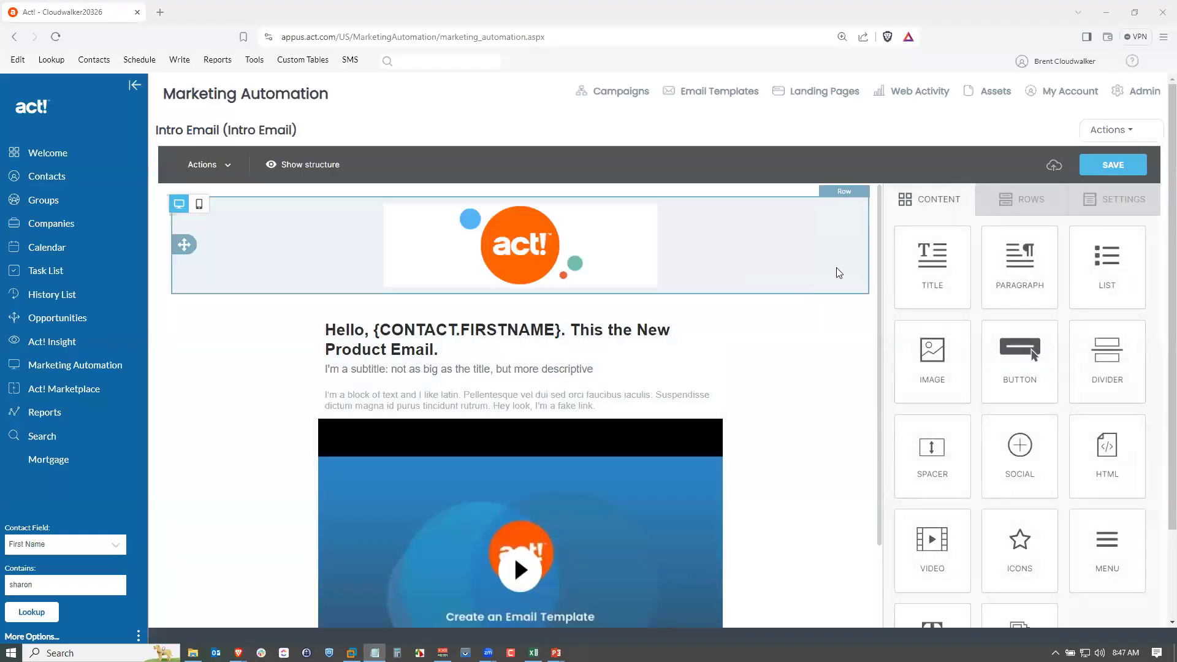
# Open the email properties and set the subject to New Products for August.
pyautogui.scroll(-4, 812, 312)
pyautogui.scroll(4, 810, 309)
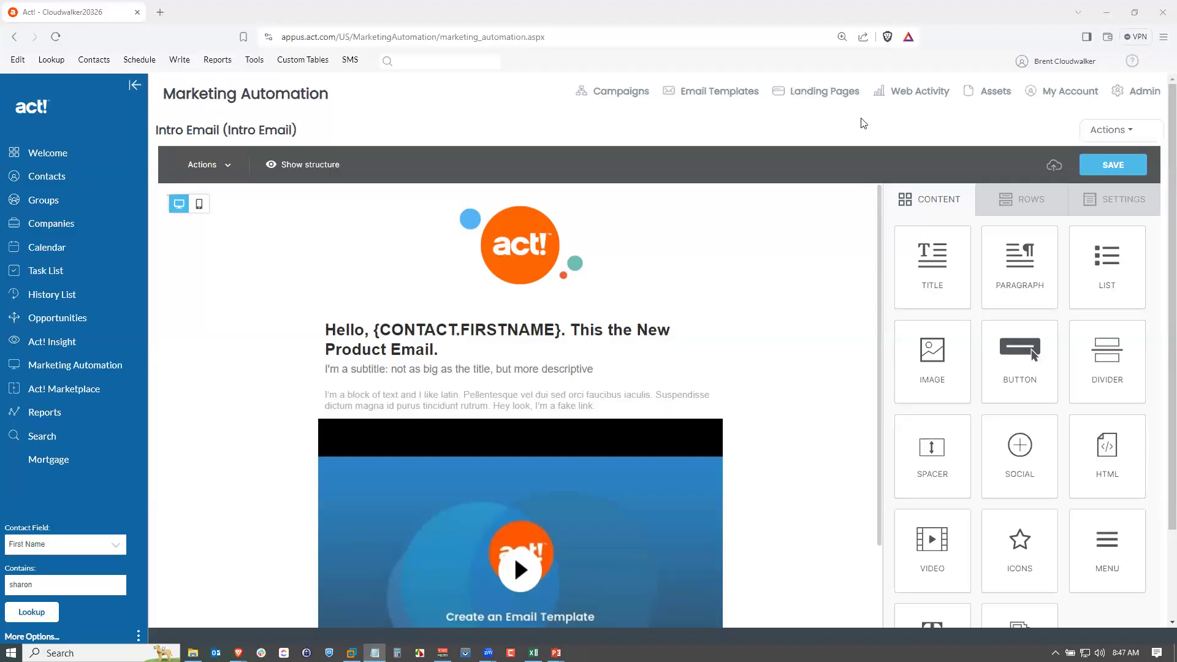
pyautogui.click(1109, 131)
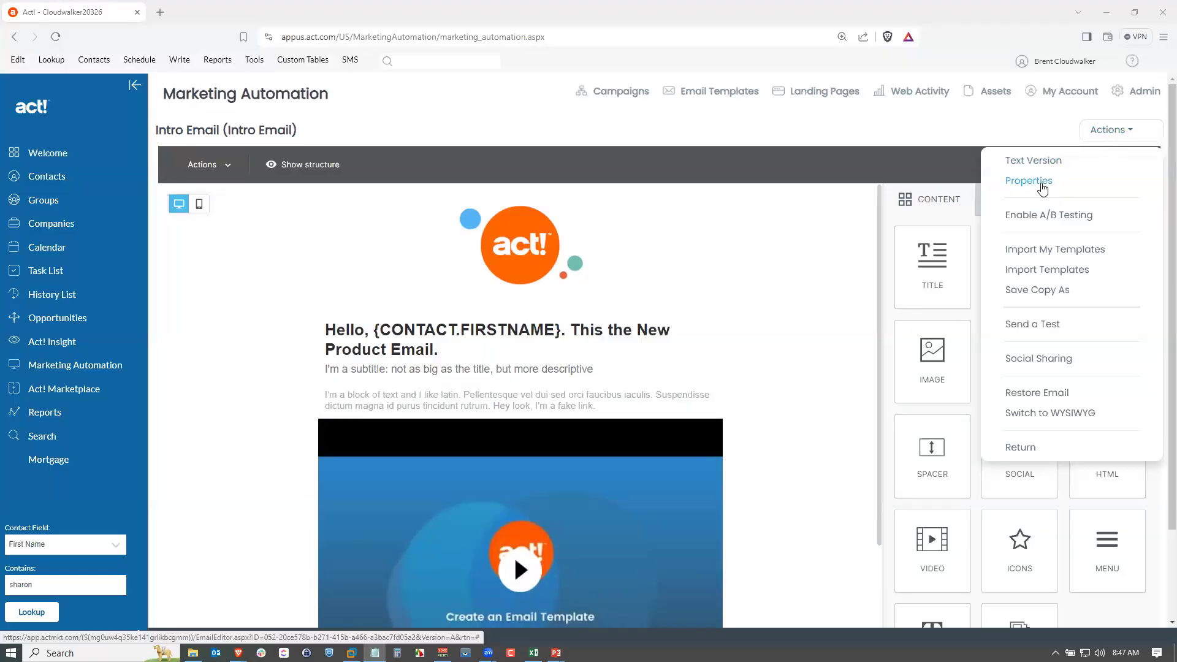
pyautogui.click(1042, 184)
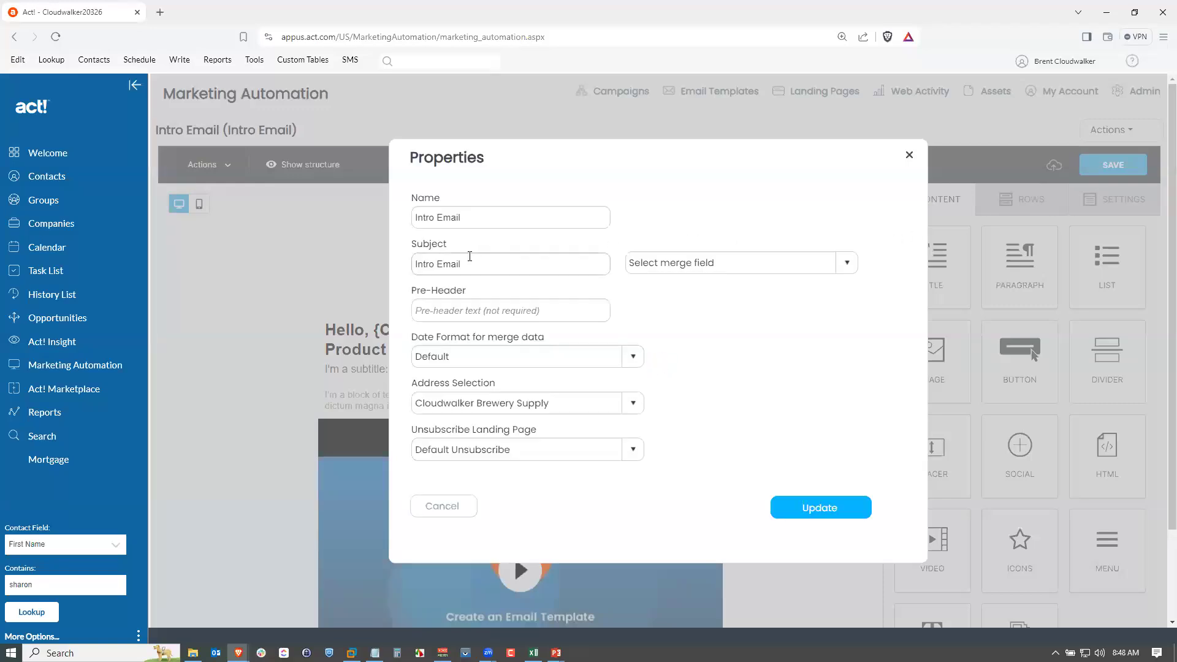
pyautogui.tripleClick(496, 265)
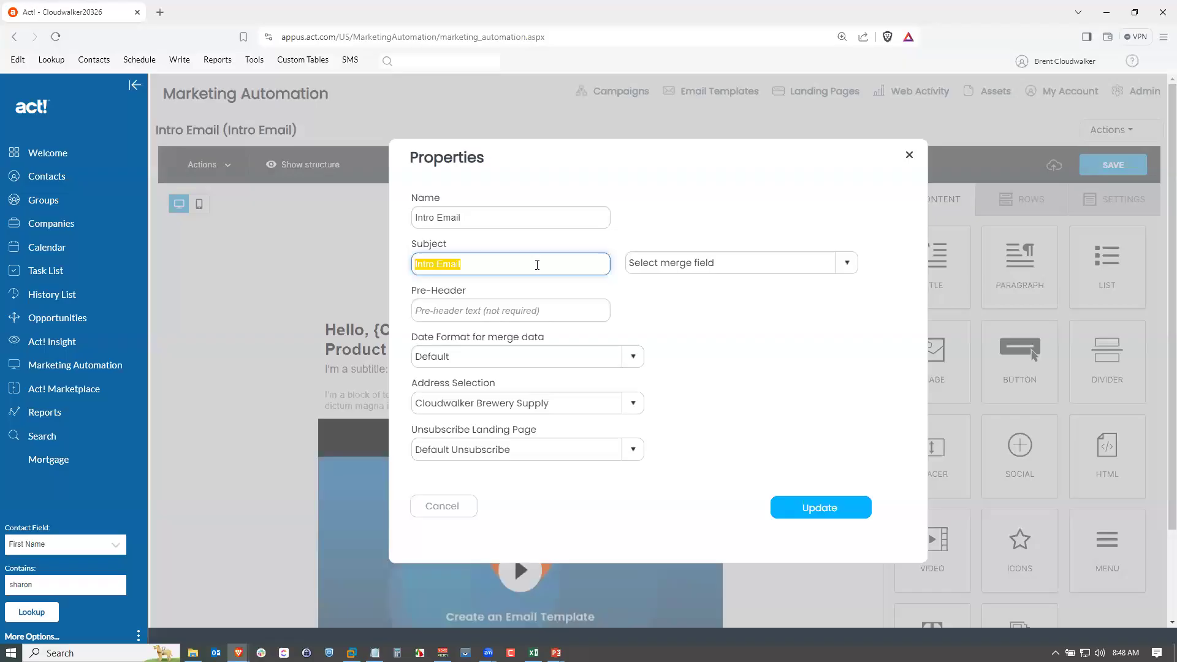
pyautogui.write('New Productw')
pyautogui.press('BackSpace')
pyautogui.press('BackSpace')
pyautogui.write('s for August')
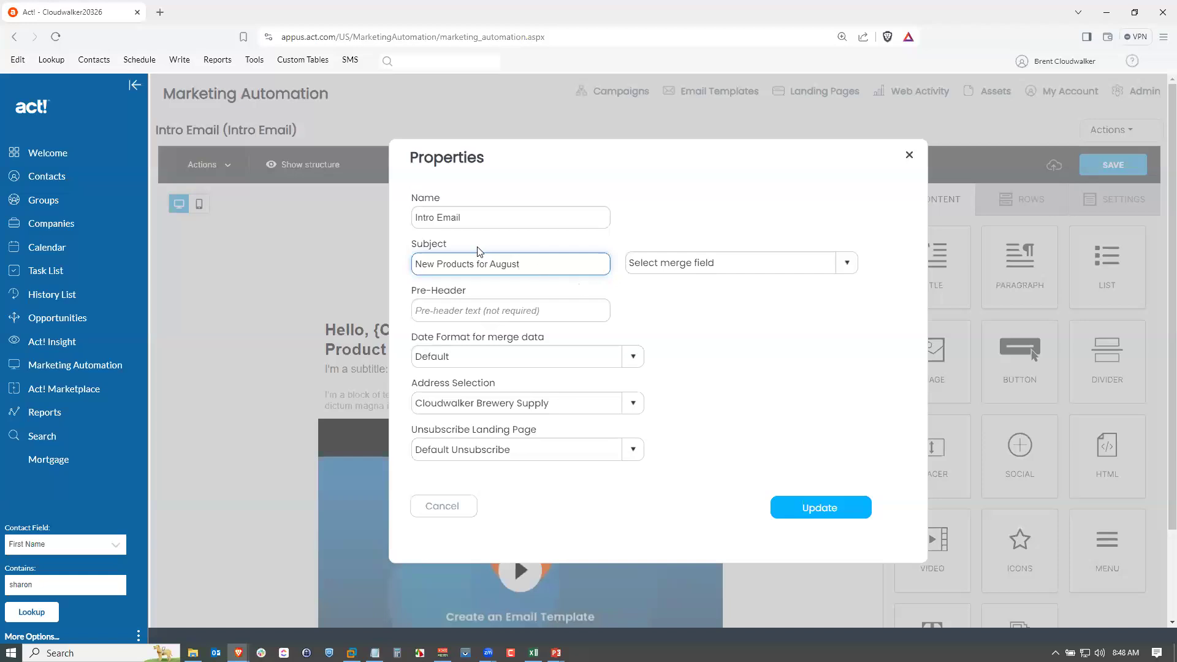
# Rename the email to Email, apply the property changes, and save the email.
pyautogui.doubleClick(424, 217)
pyautogui.press('BackSpace')
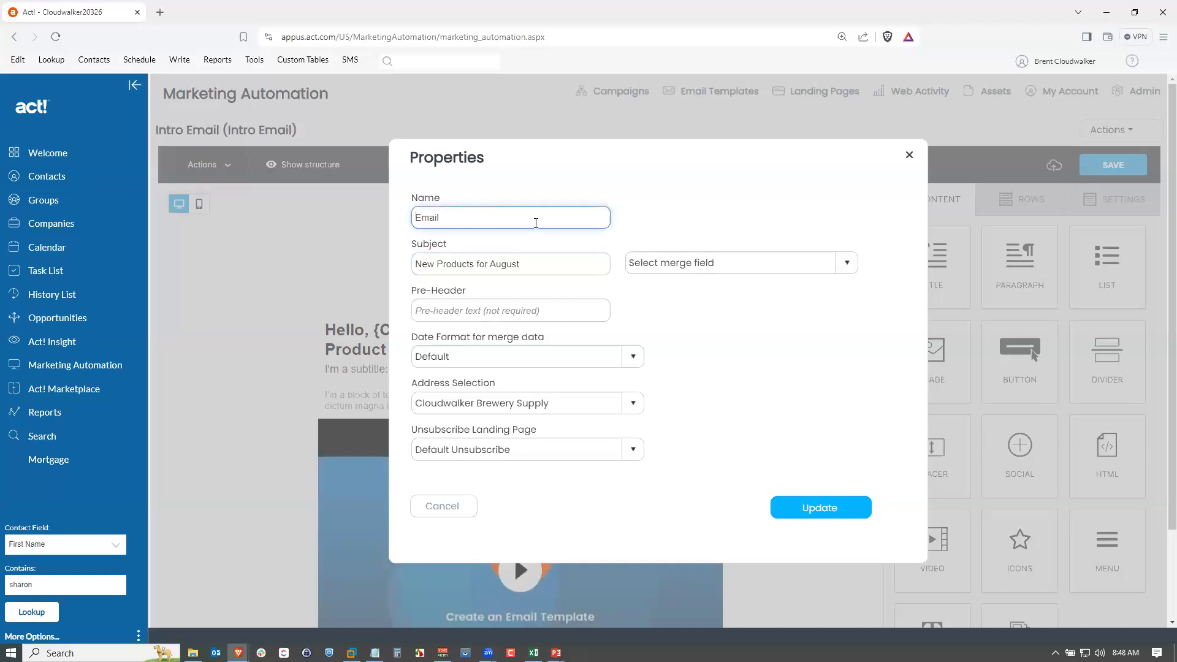
pyautogui.click(840, 436)
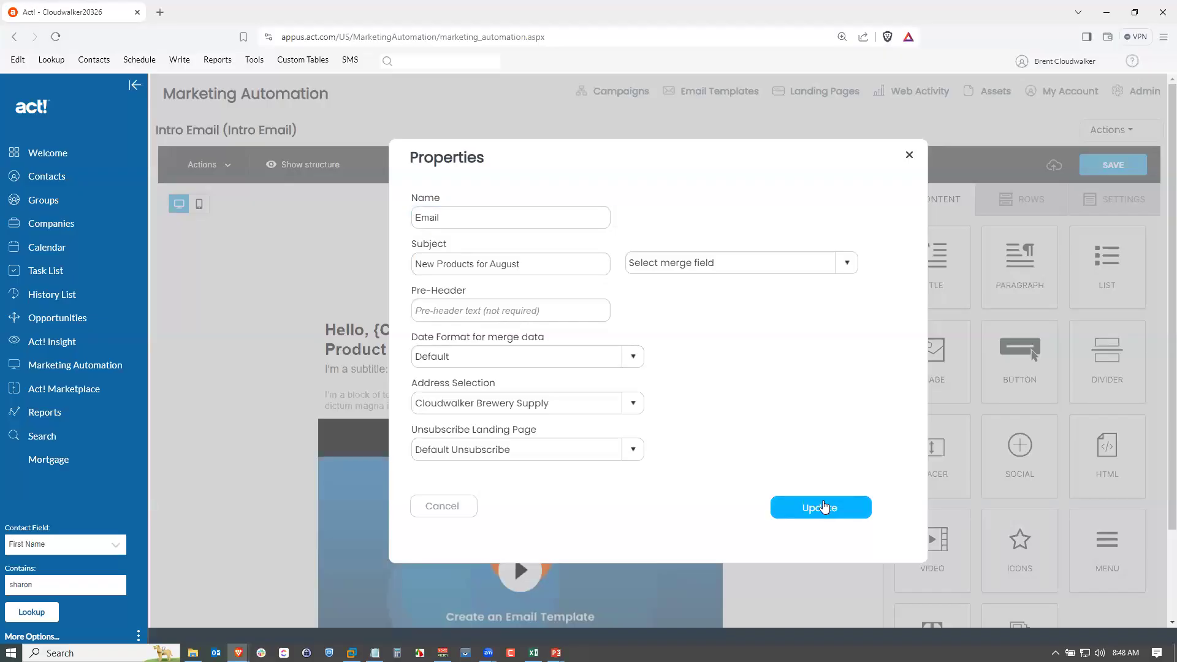
pyautogui.click(839, 506)
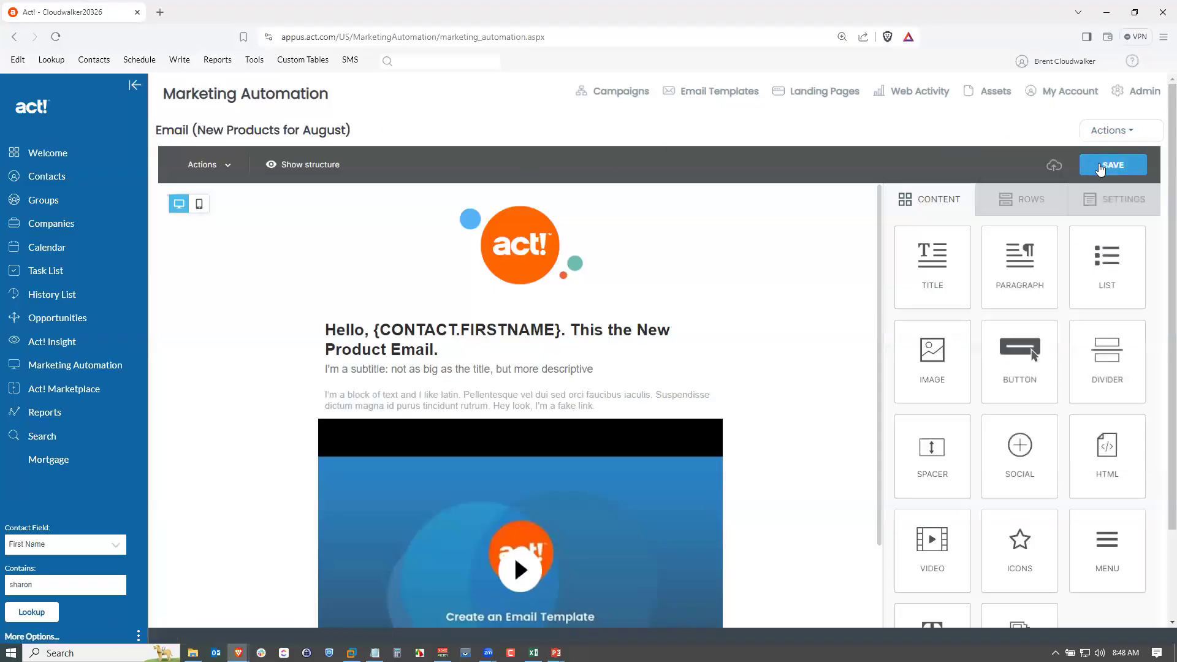
pyautogui.click(1100, 167)
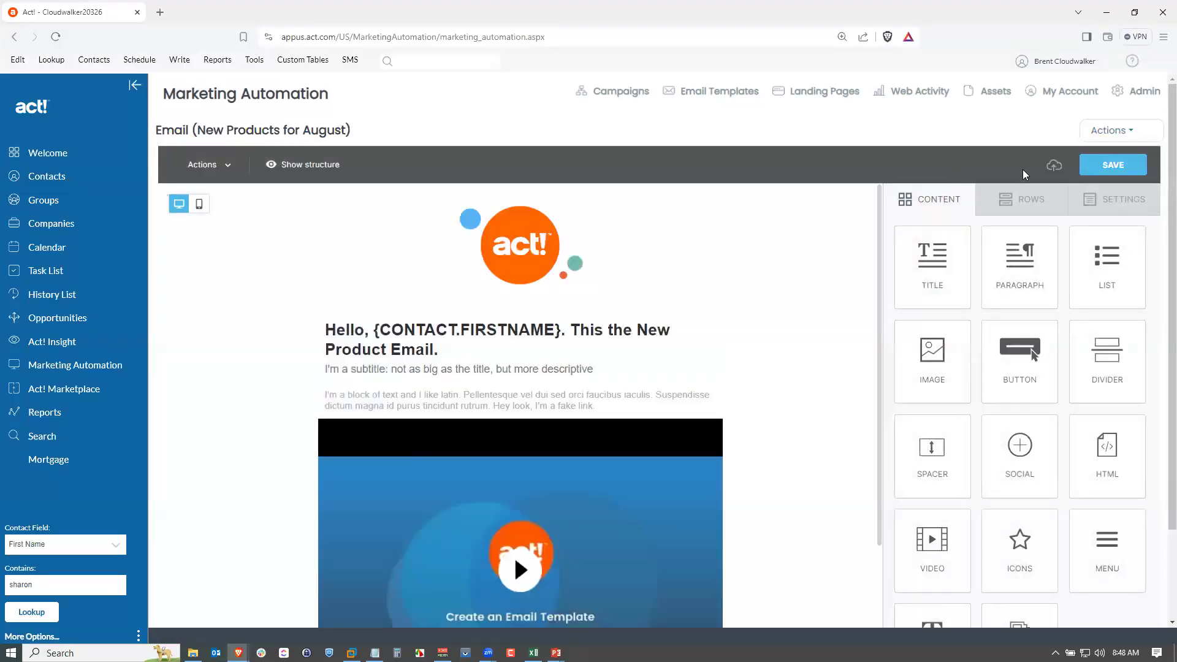
# Return from the email editor to the August Product Release campaign workflow.
pyautogui.moveTo(1101, 133)
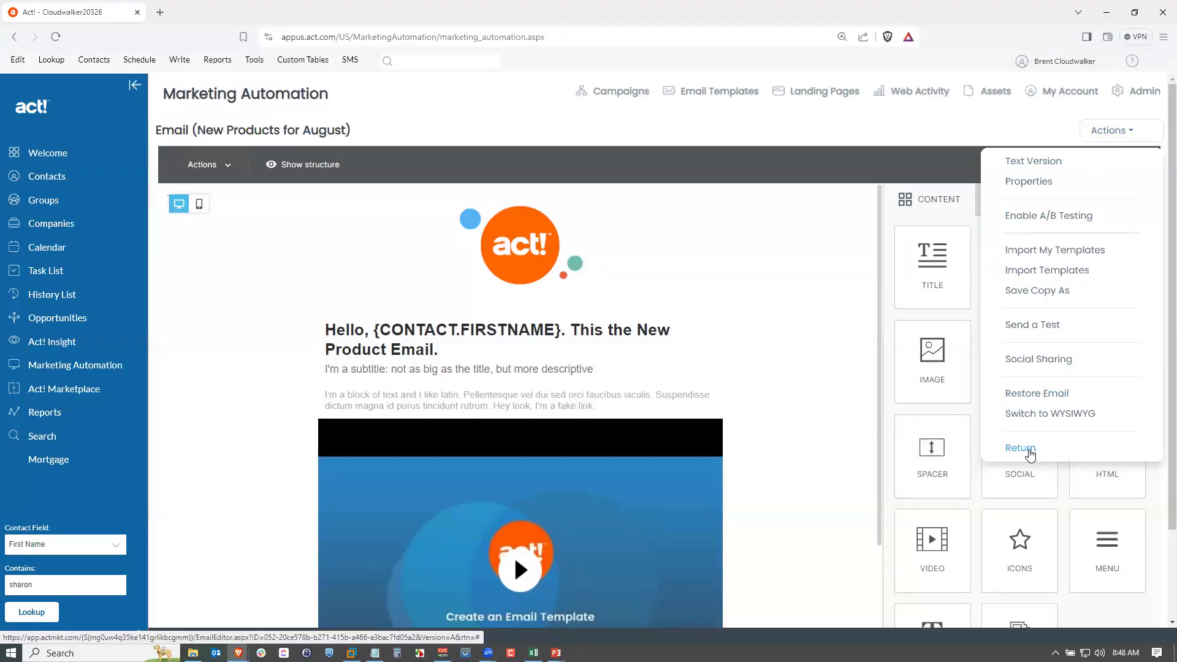
pyautogui.click(1028, 457)
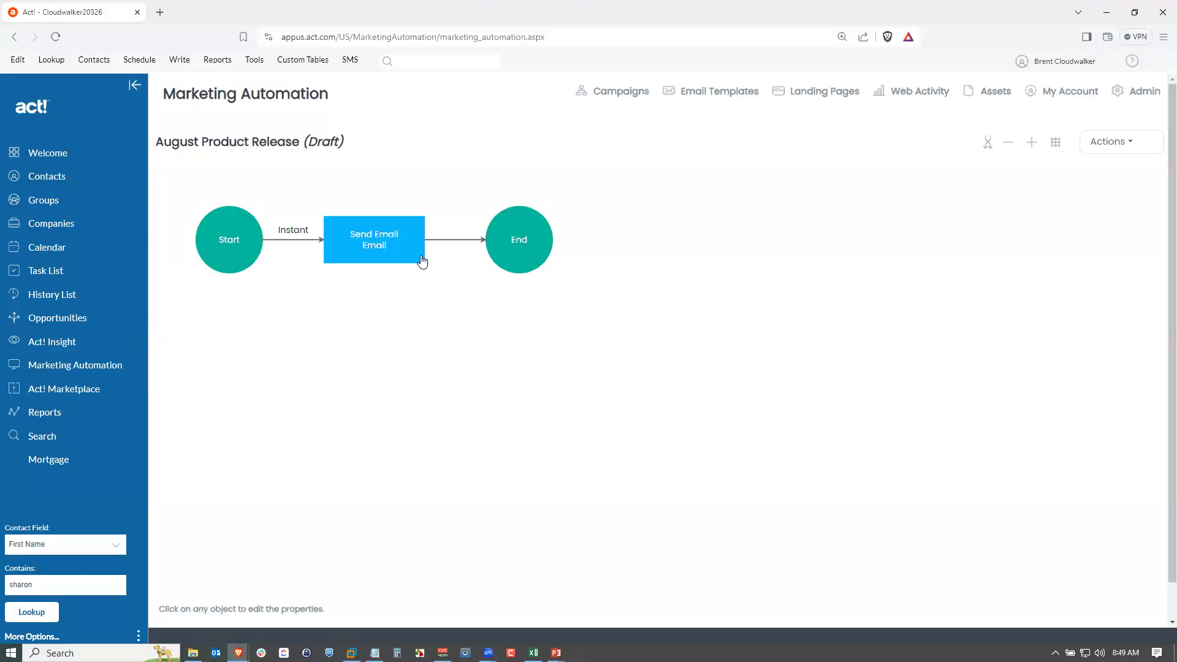
# Open the interval between Start and the Send Email step and review its time element and wait time options.
pyautogui.click(289, 241)
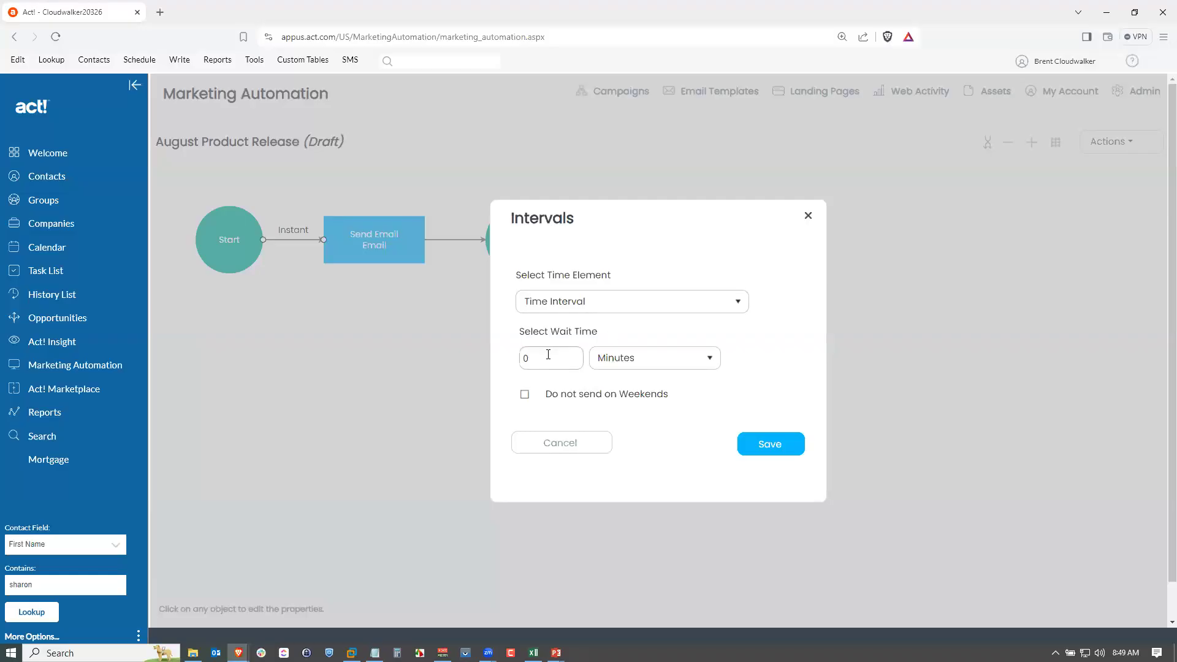
pyautogui.click(615, 359)
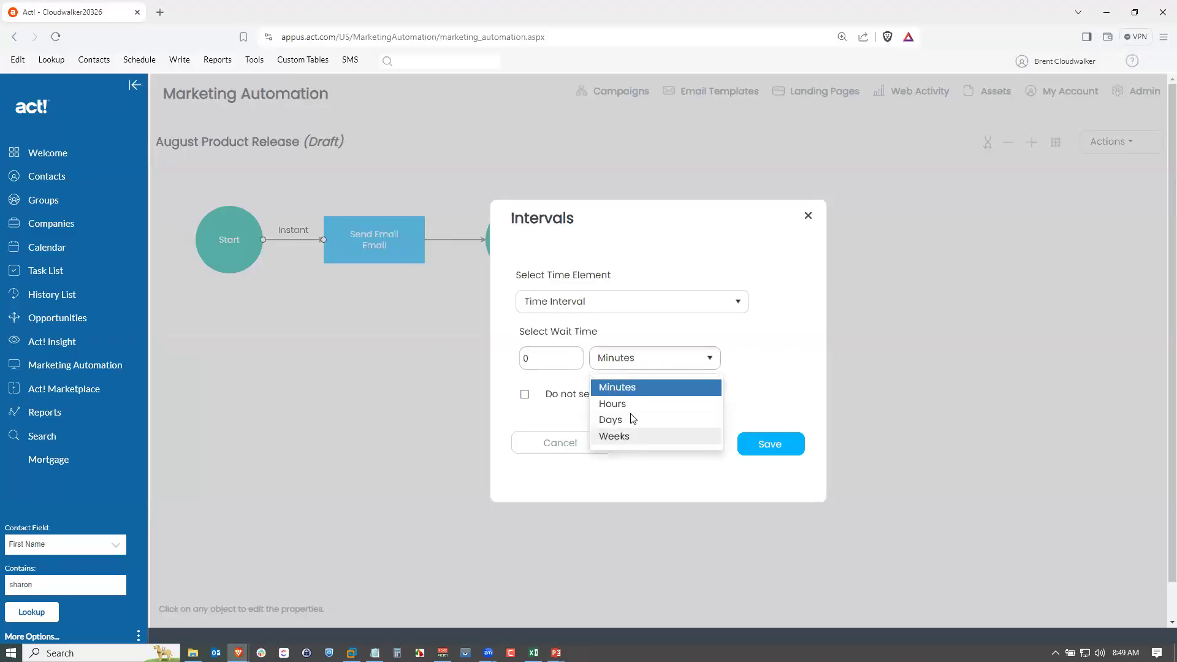
pyautogui.click(649, 337)
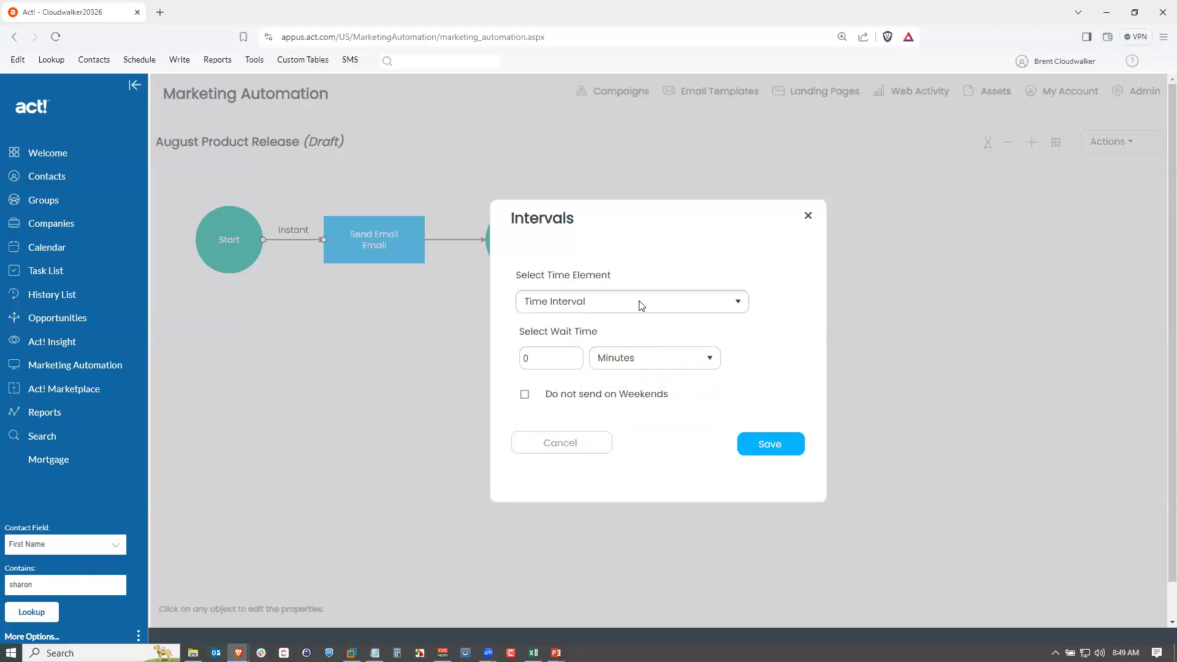
pyautogui.click(640, 305)
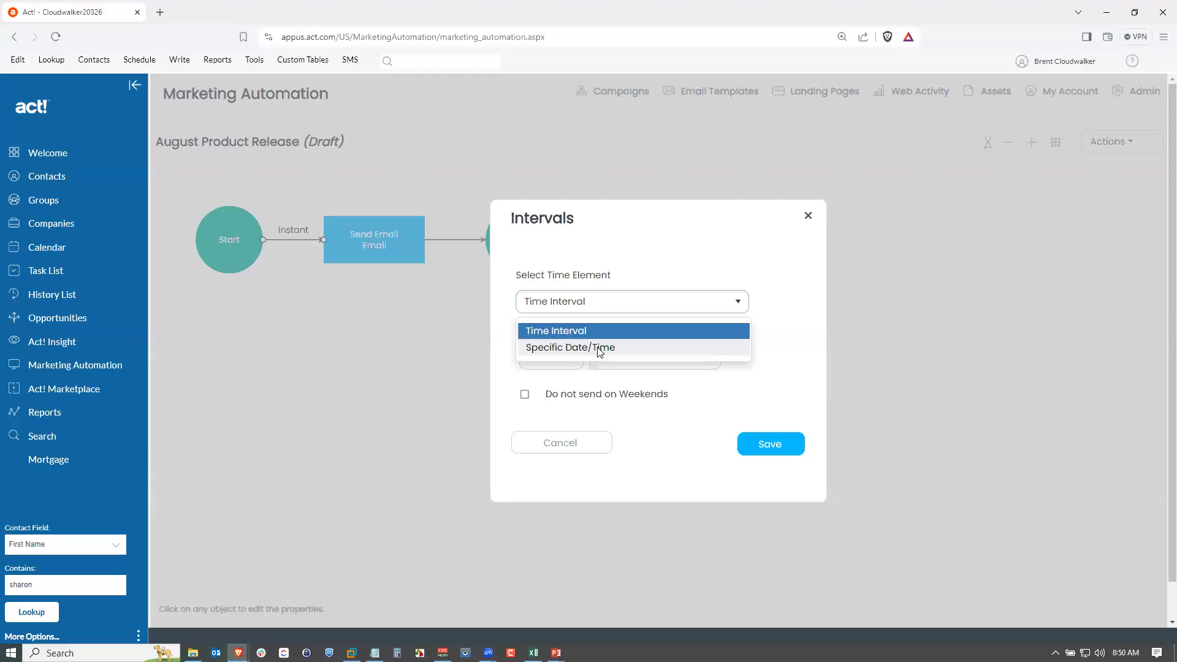
pyautogui.click(777, 349)
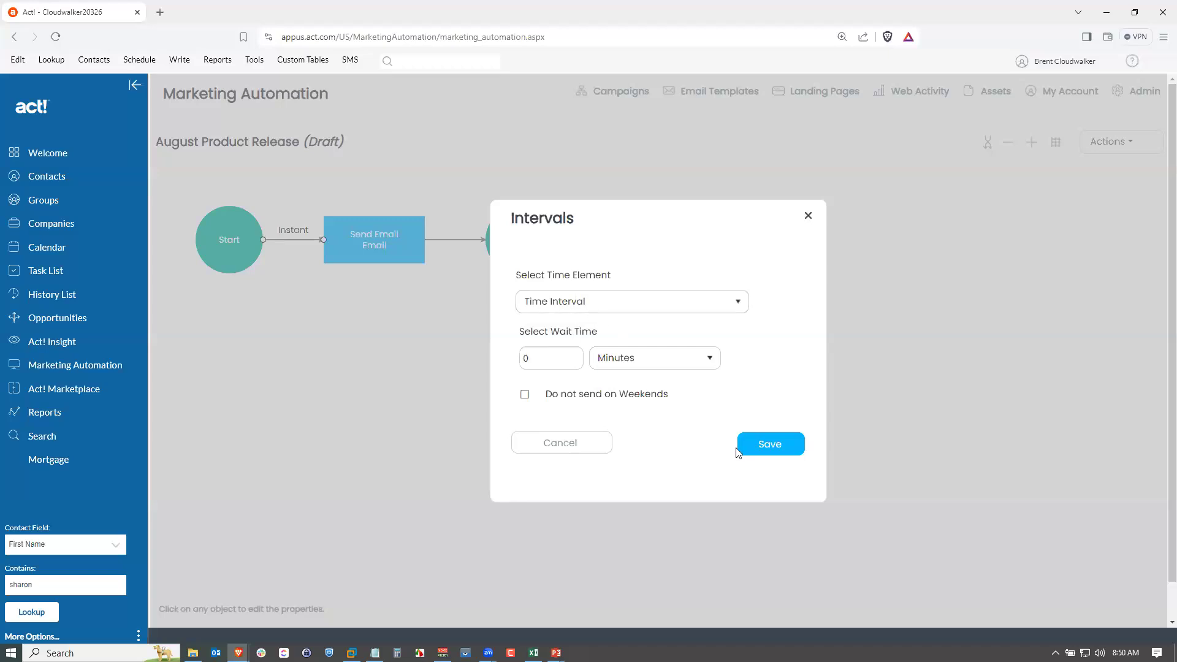
pyautogui.click(585, 445)
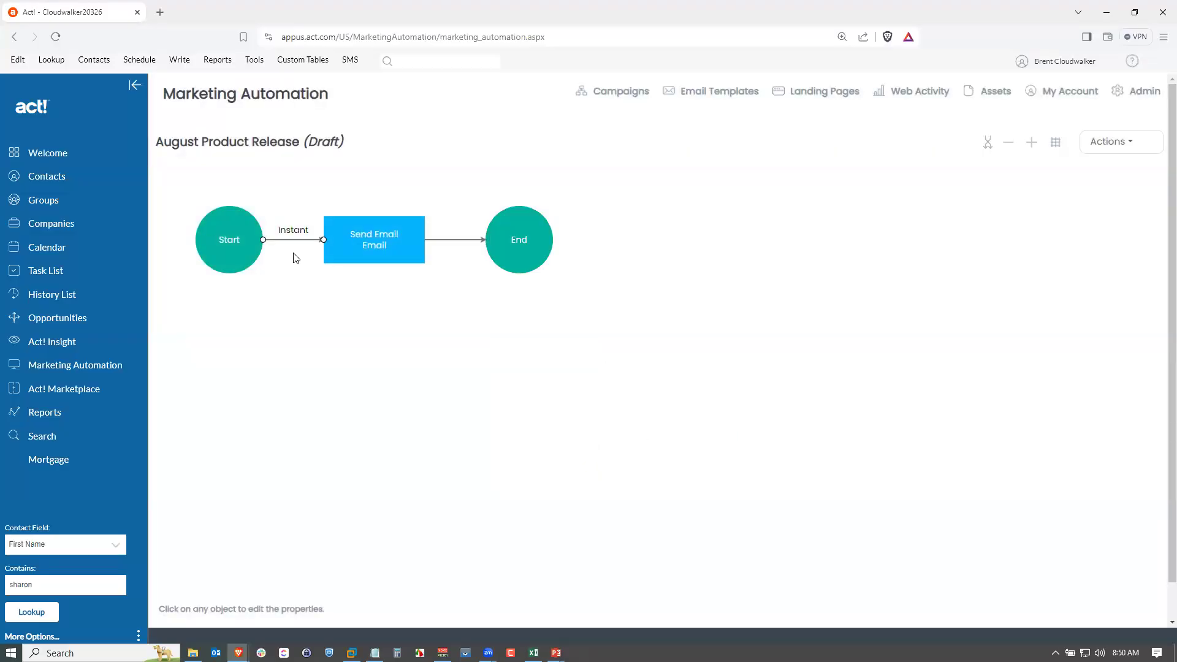
# Open the campaign activation page and review its settings and the email action summary.
pyautogui.click(1112, 144)
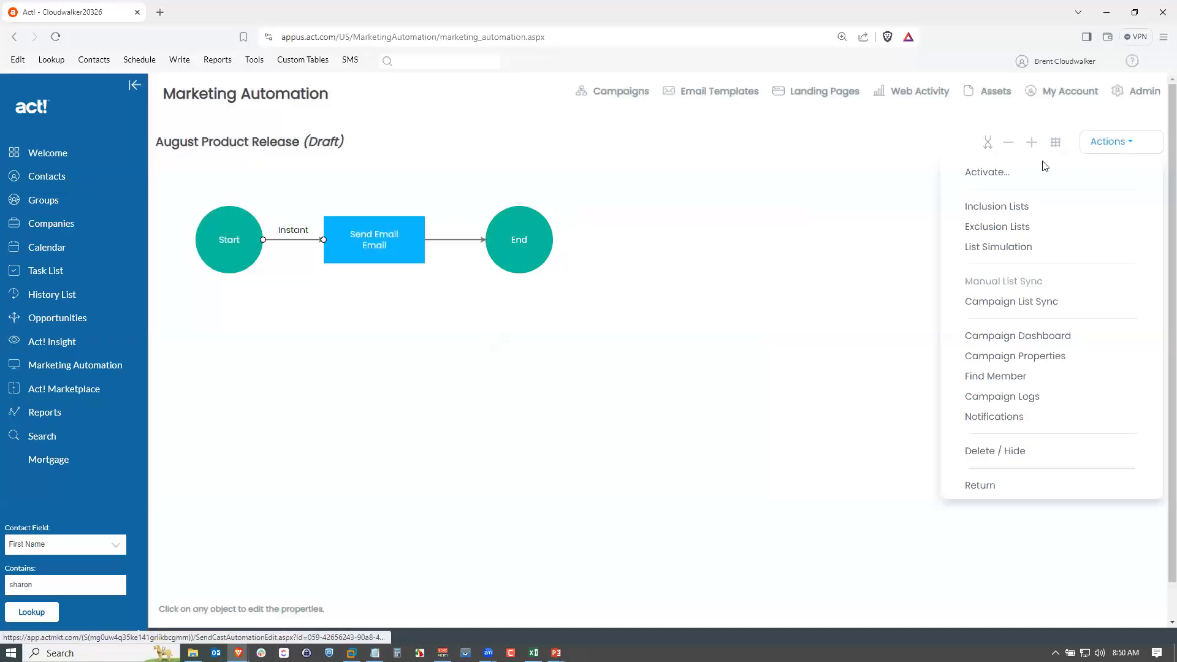
pyautogui.click(998, 178)
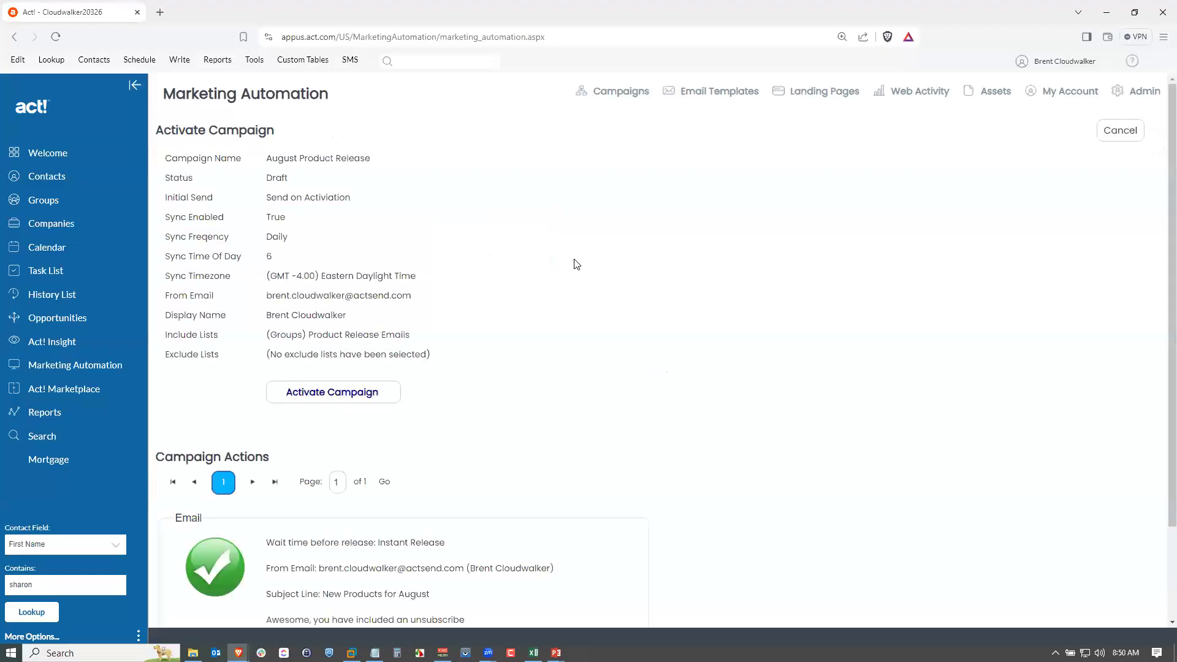
pyautogui.scroll(-3, 656, 290)
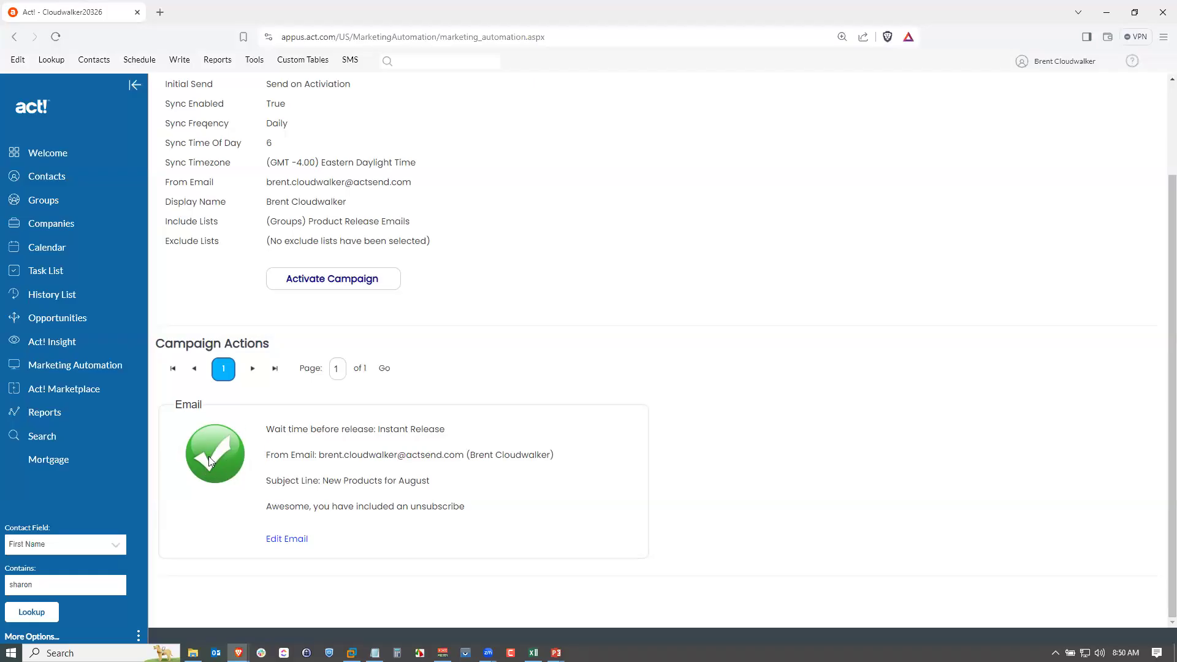
pyautogui.scroll(1, 539, 429)
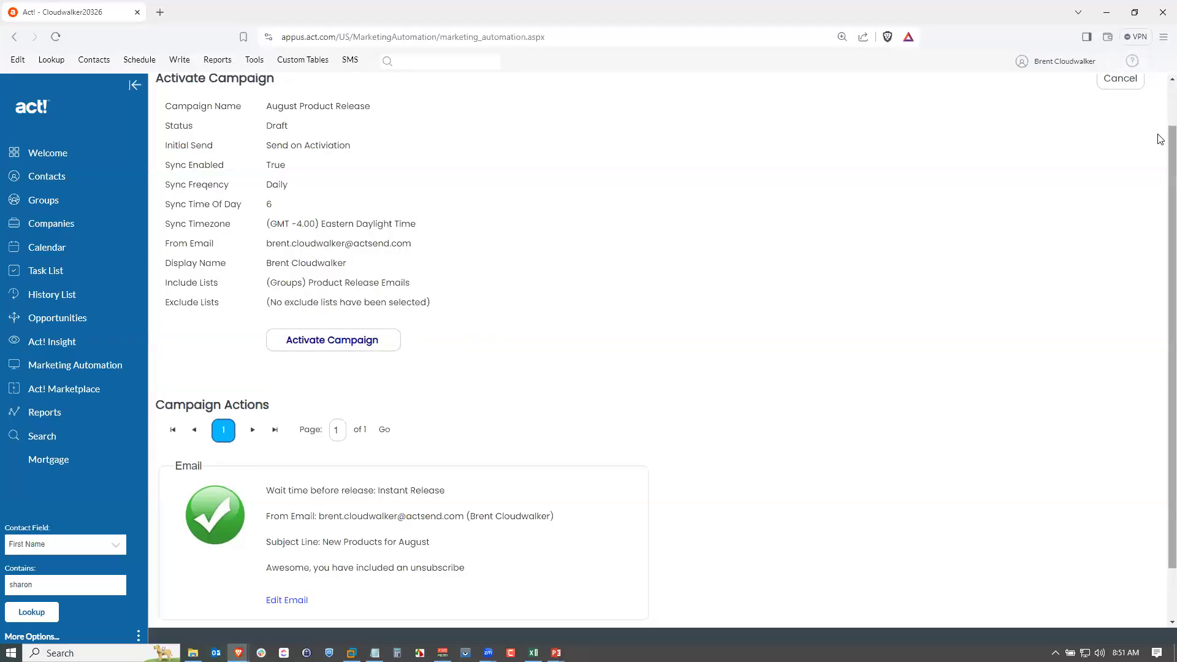
pyautogui.scroll(1, 1160, 139)
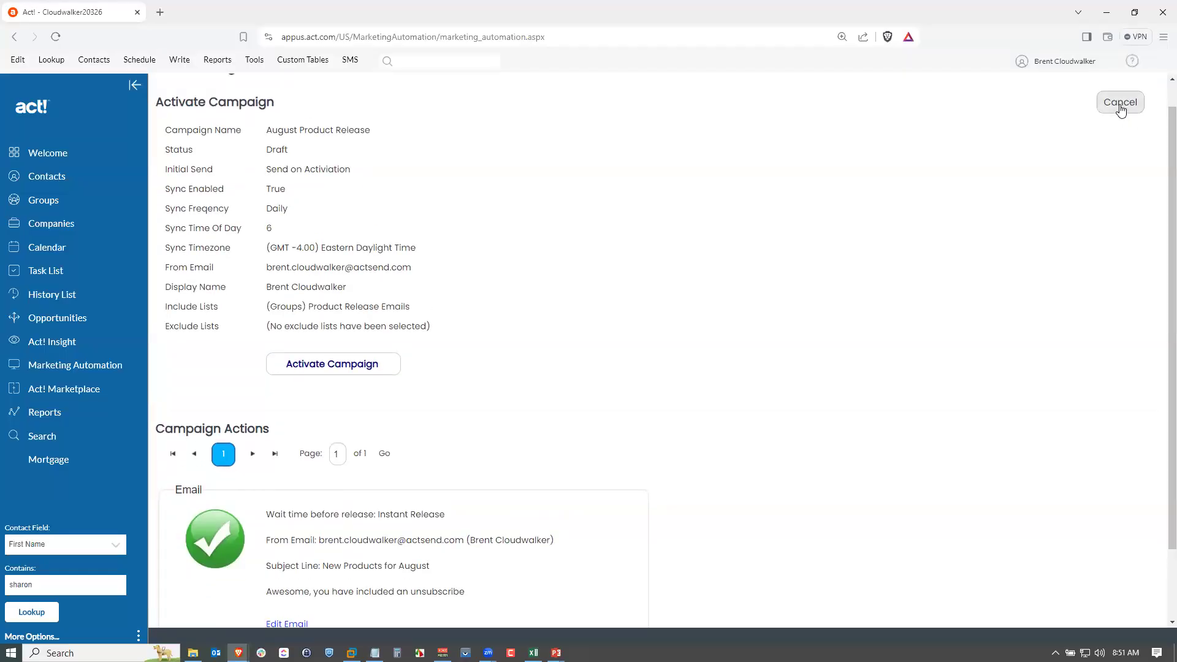
pyautogui.scroll(1, 1158, 100)
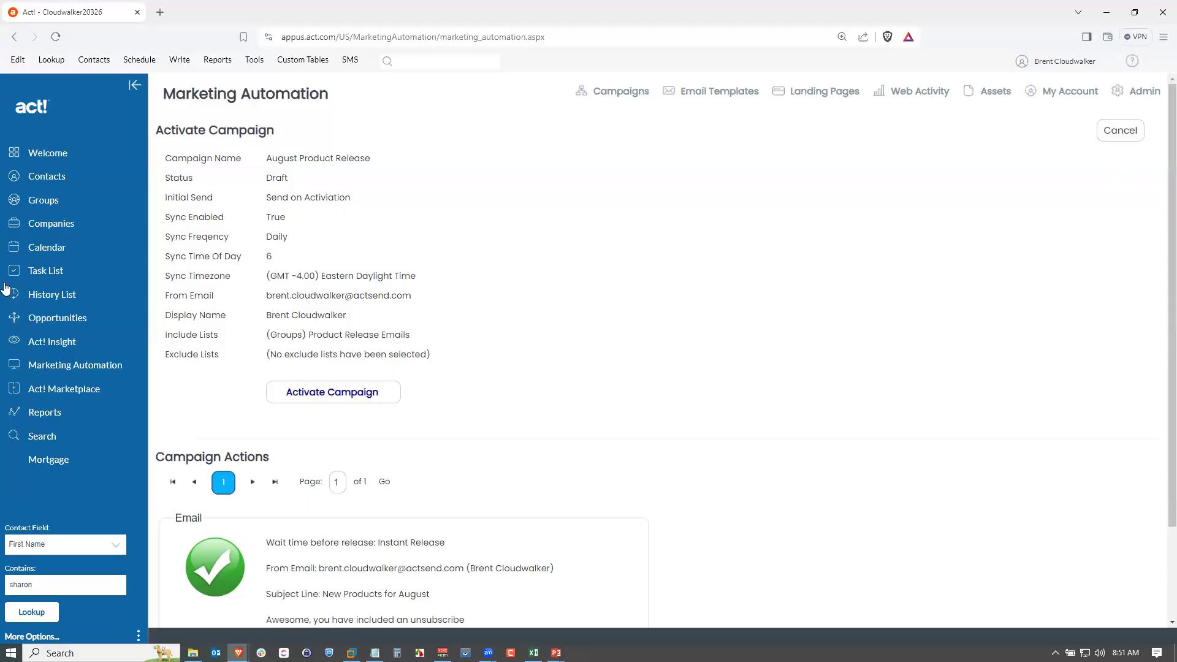
# Open the 2024 Insight Renewal campaign and view the email statistics of its Send Email step.
pyautogui.click(76, 366)
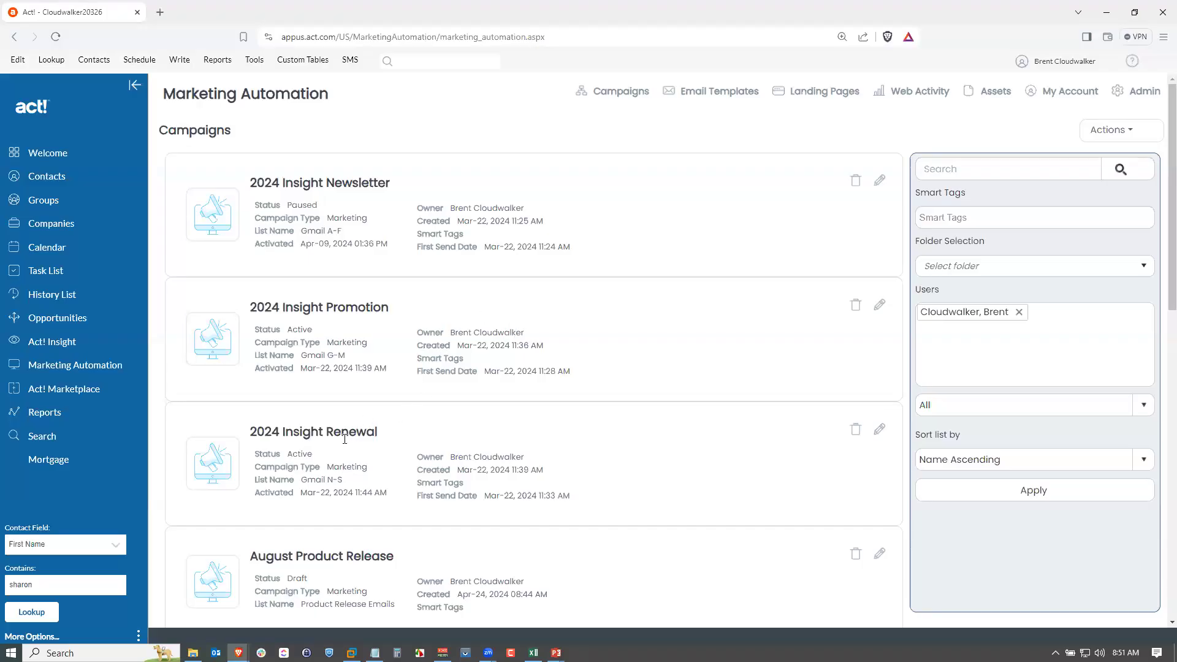
pyautogui.click(879, 429)
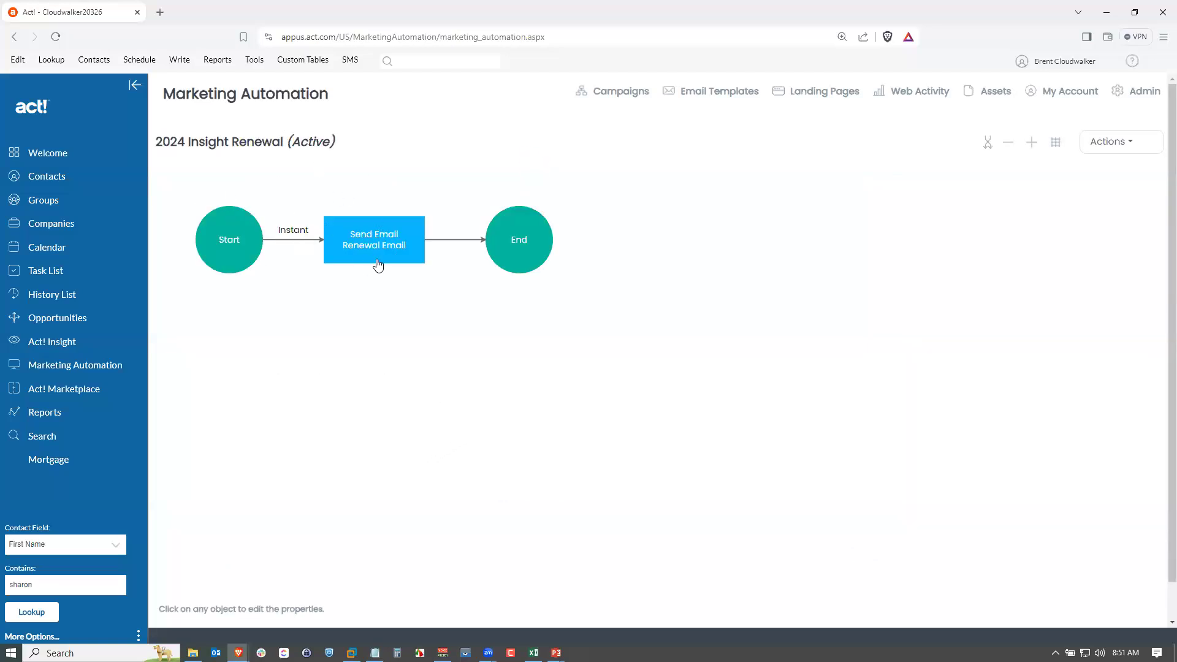
pyautogui.click(1113, 143)
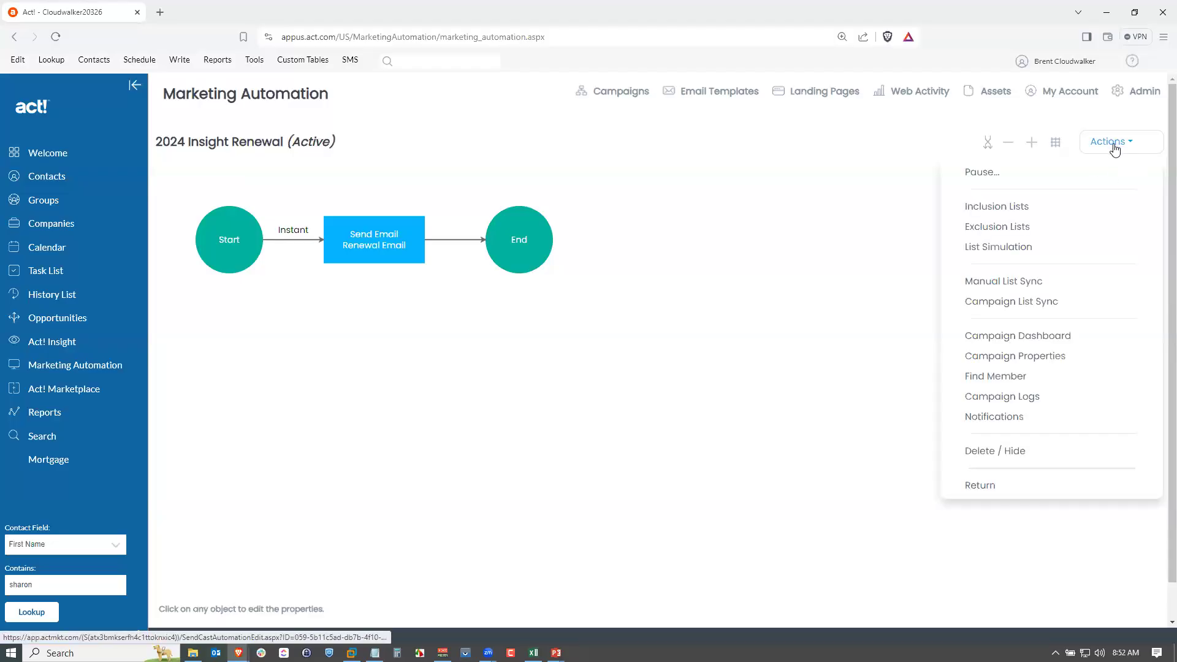
pyautogui.click(1036, 339)
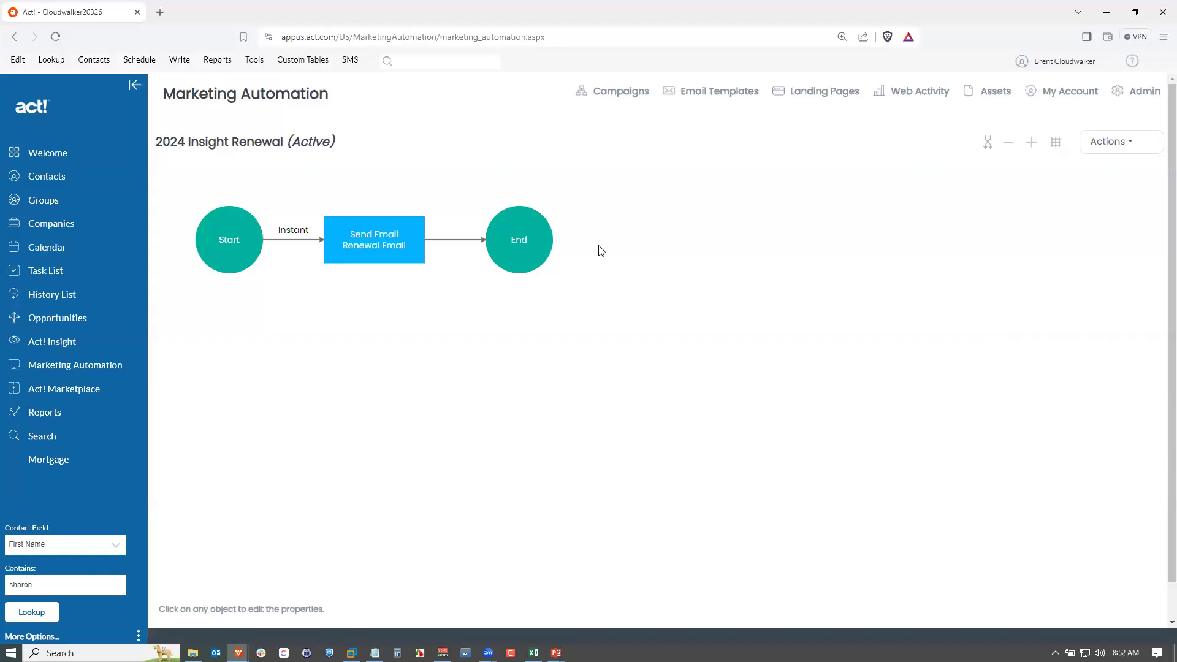
pyautogui.click(380, 241)
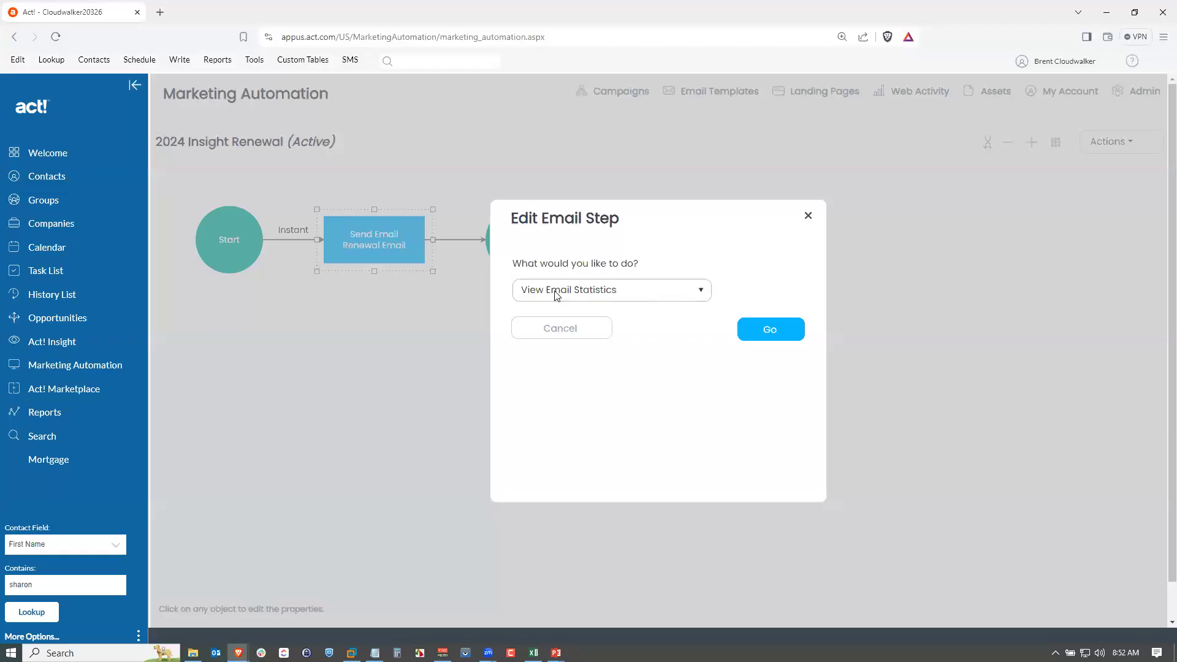
pyautogui.click(769, 329)
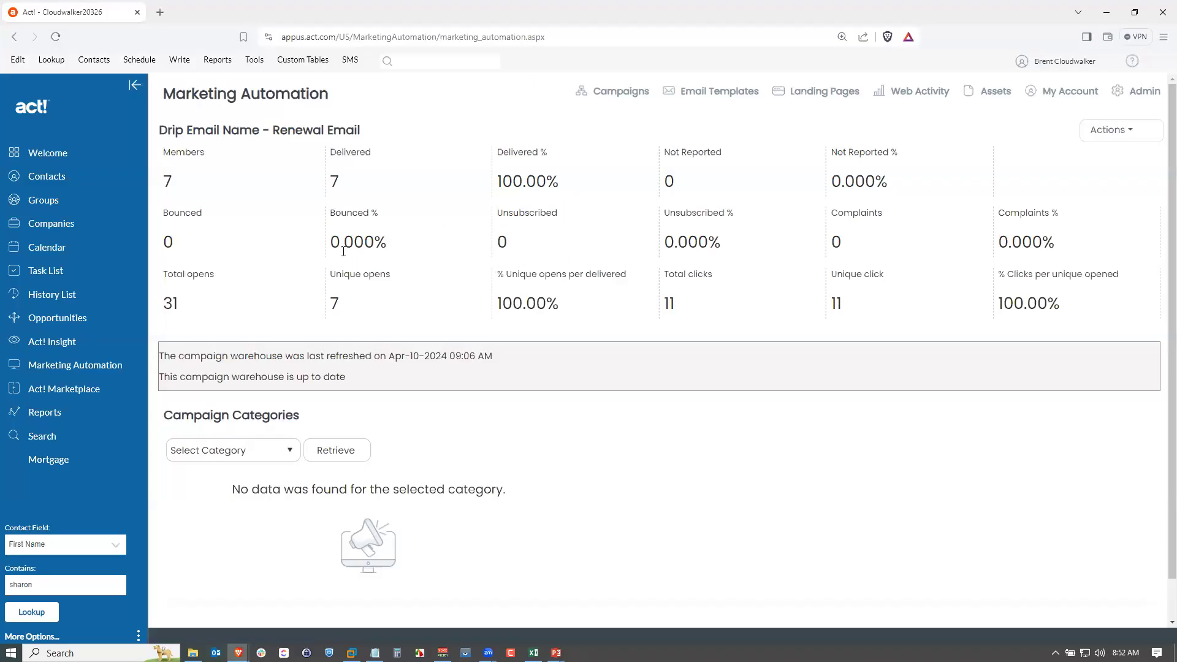
# Retrieve the Opens category details for the Renewal Email and scroll through the list.
pyautogui.scroll(-1, 509, 435)
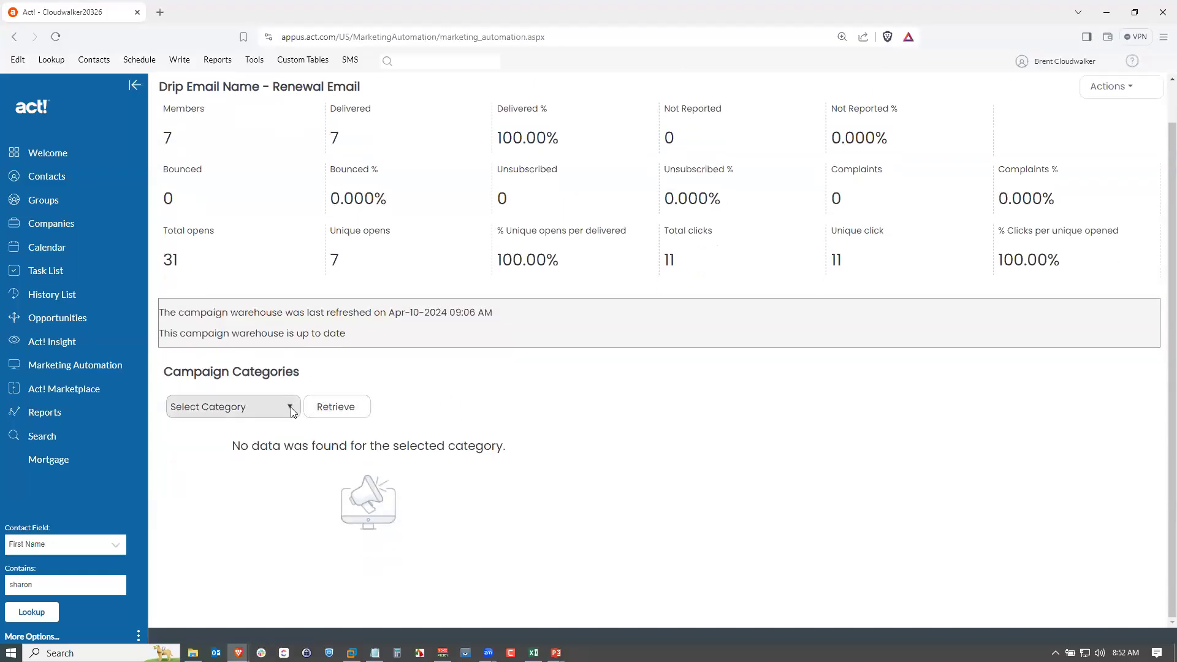
pyautogui.click(291, 406)
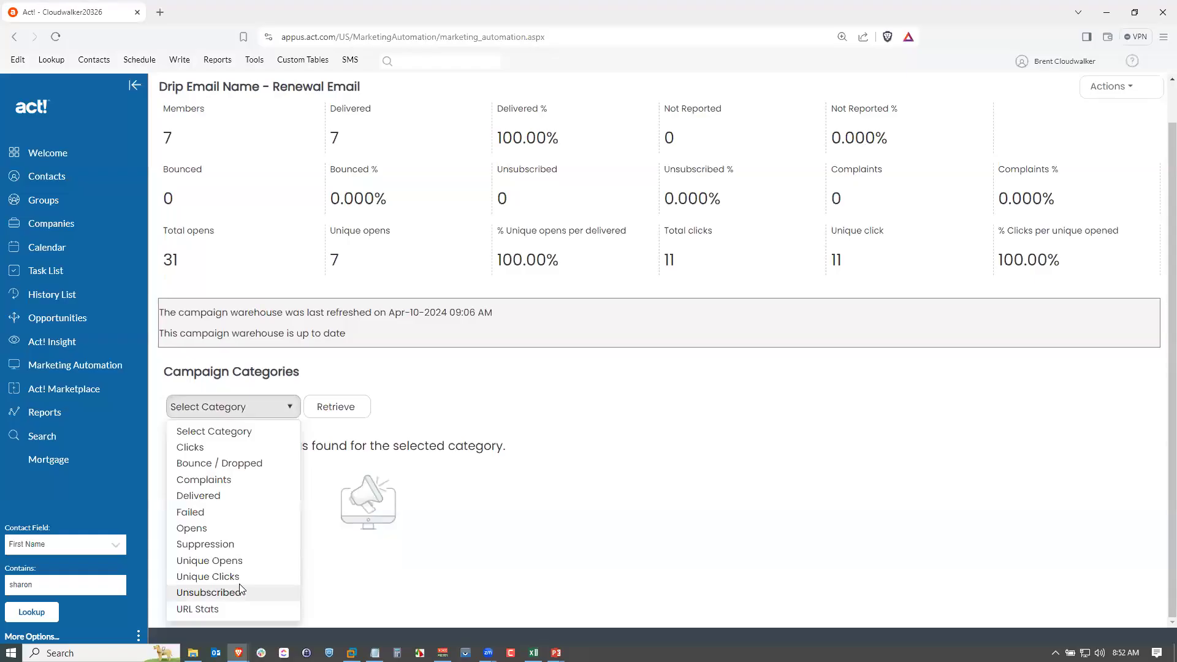
pyautogui.click(223, 529)
pyautogui.click(336, 420)
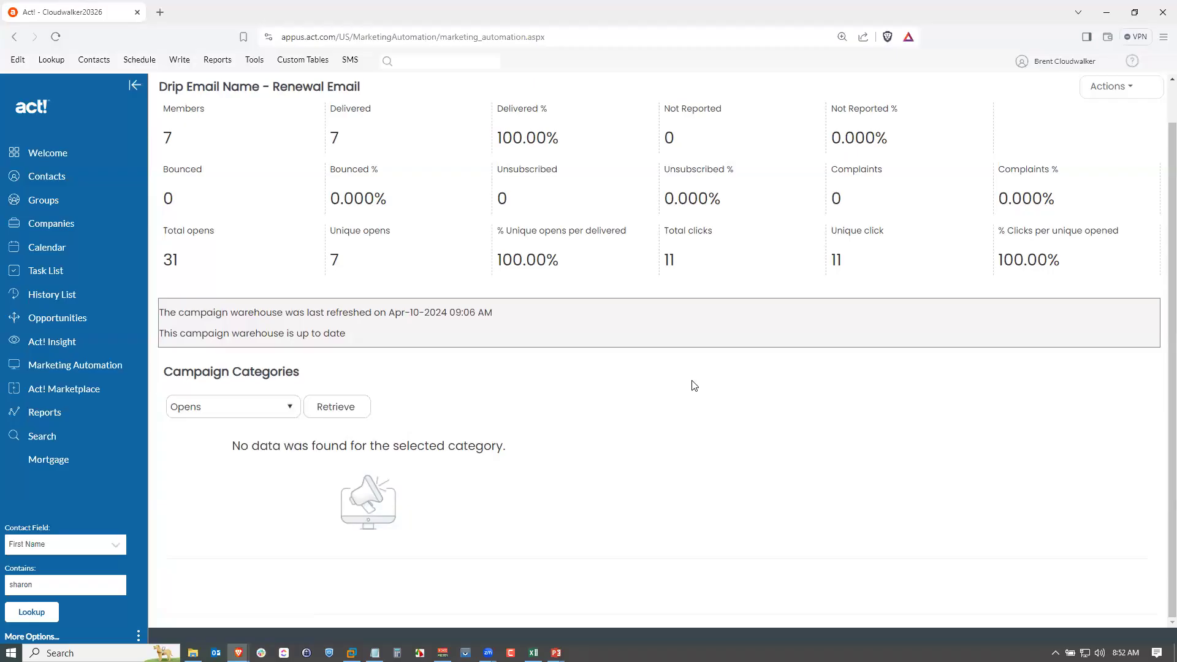
pyautogui.scroll(-3, 691, 384)
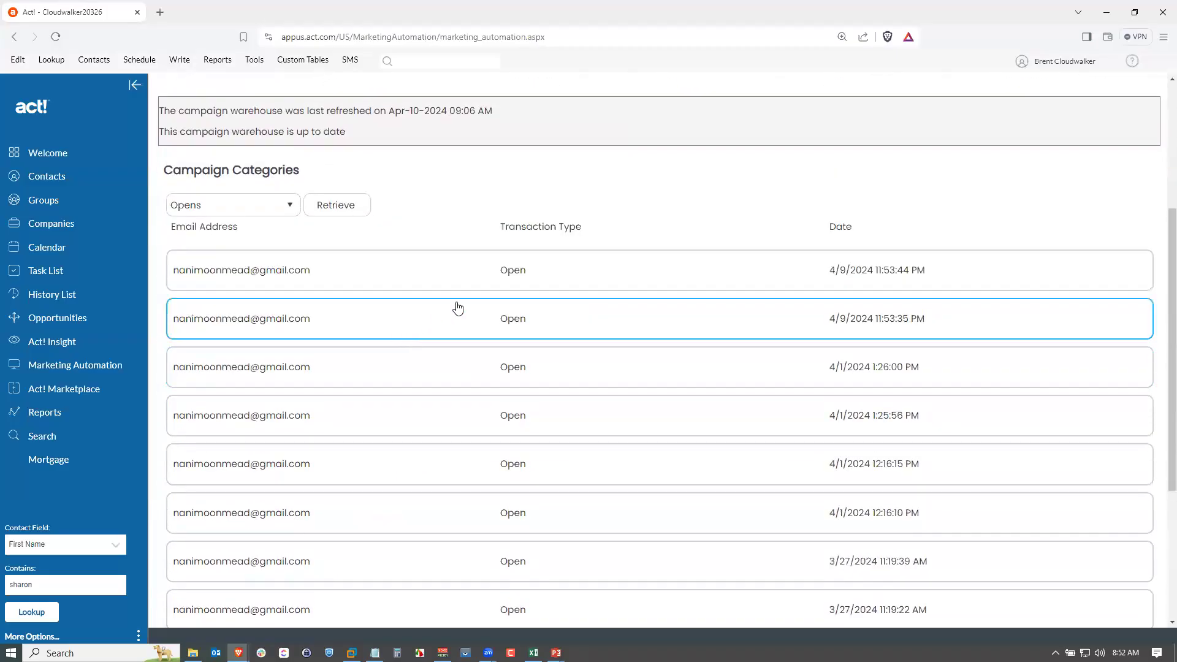
pyautogui.scroll(-2, 637, 324)
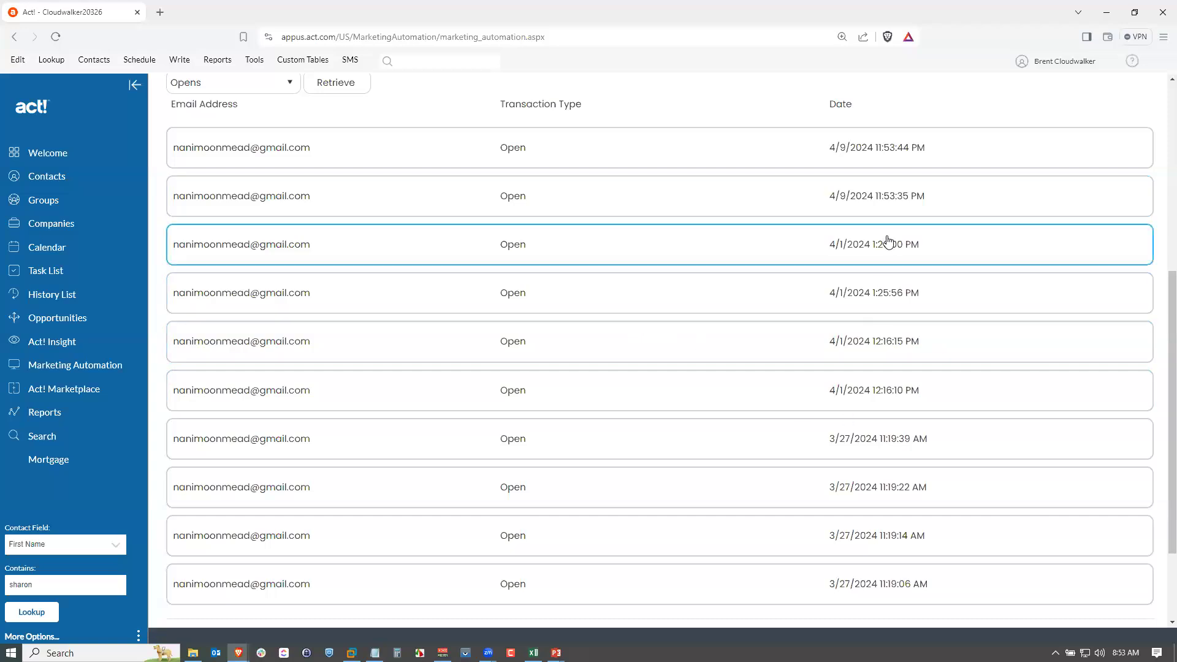
pyautogui.scroll(1, 885, 246)
pyautogui.scroll(1, 885, 246)
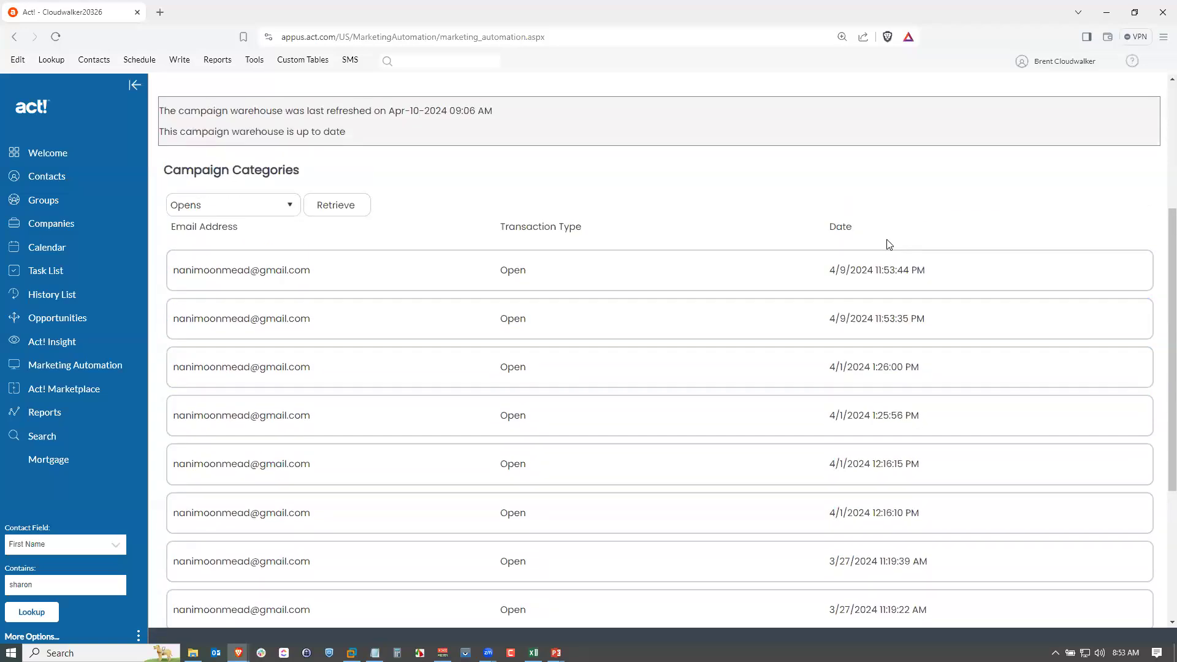
pyautogui.scroll(4, 889, 244)
# Return from the email statistics and open the Contacts list.
pyautogui.click(1114, 130)
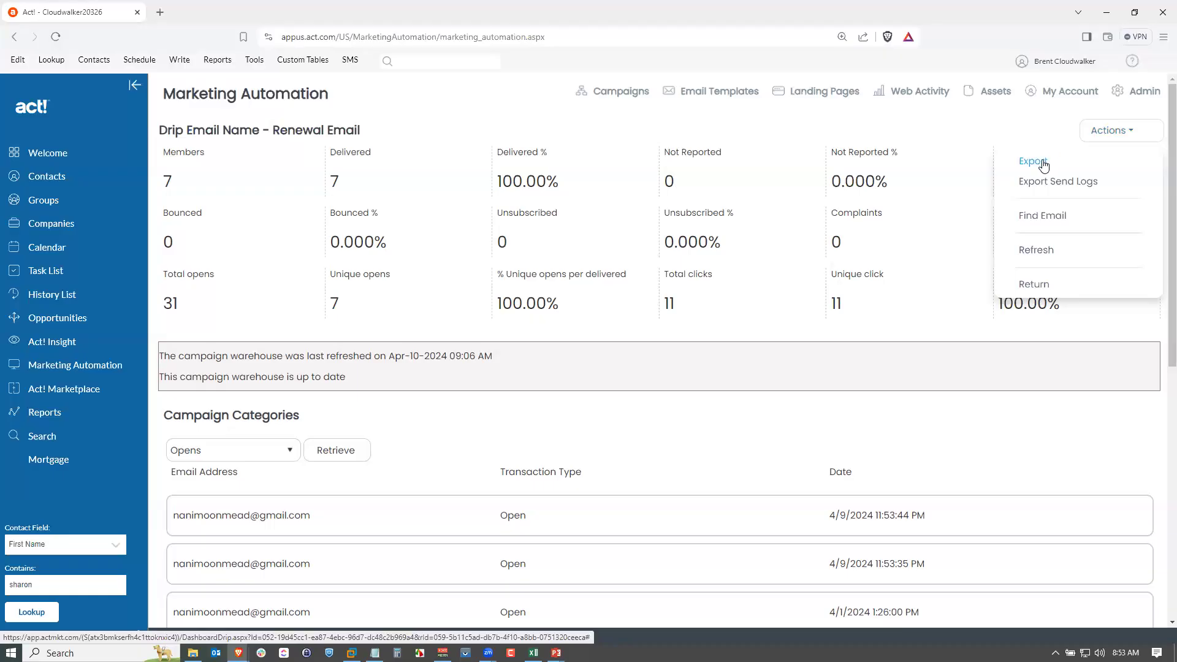
pyautogui.click(1050, 285)
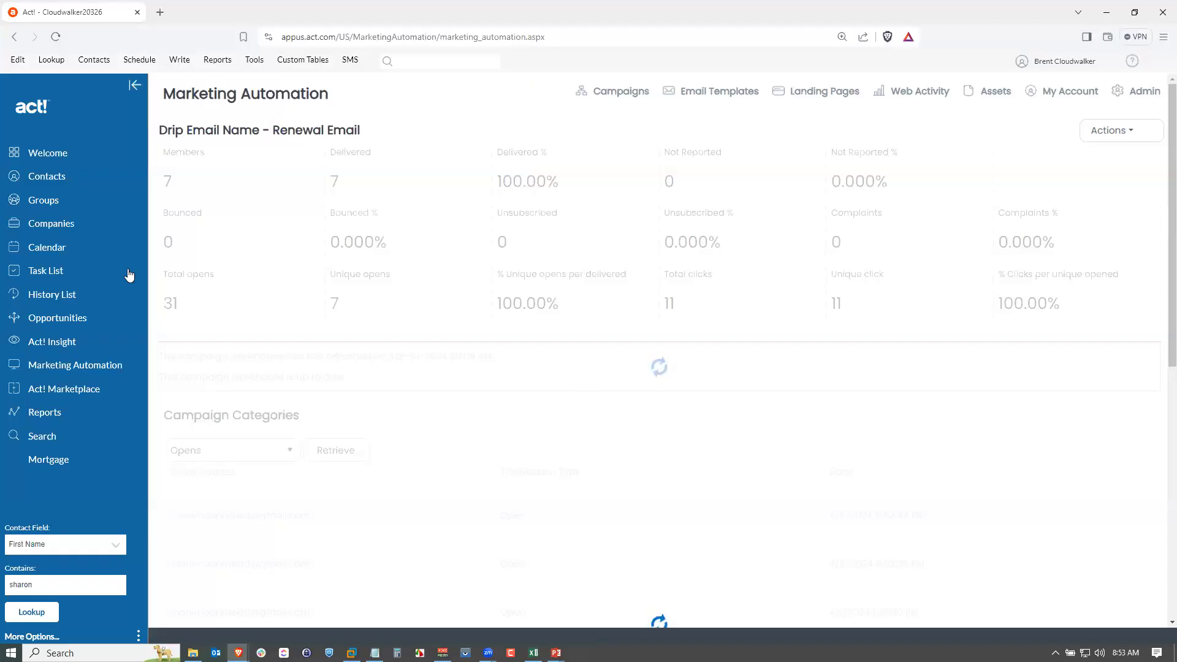
pyautogui.click(55, 179)
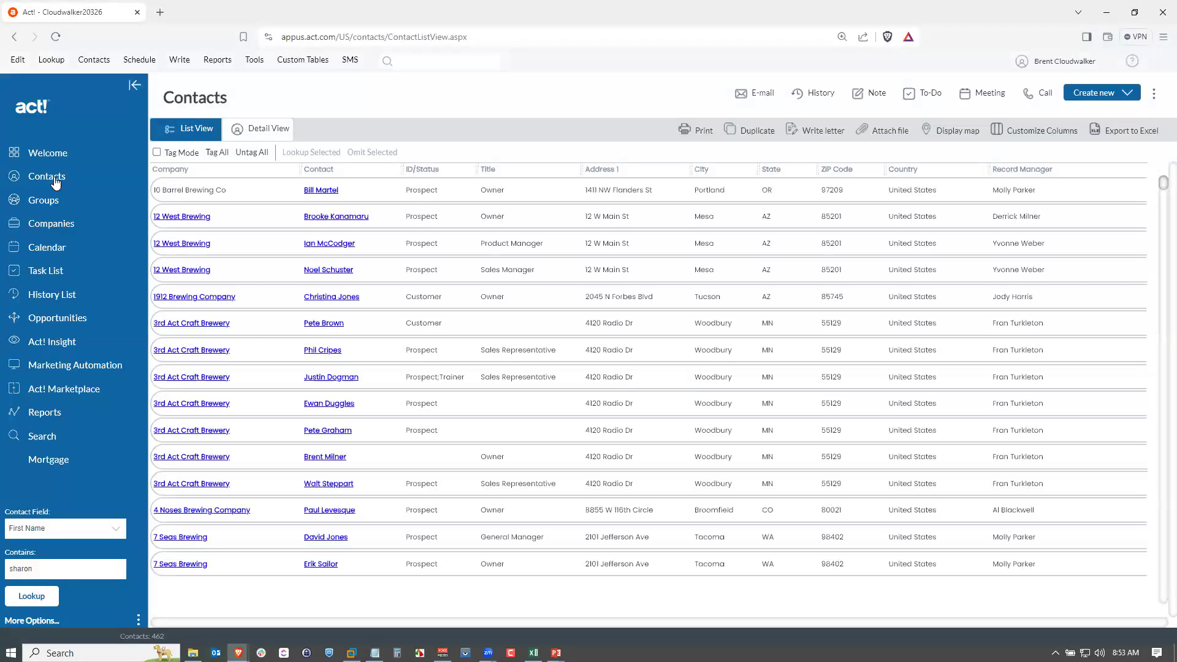
pyautogui.click(310, 513)
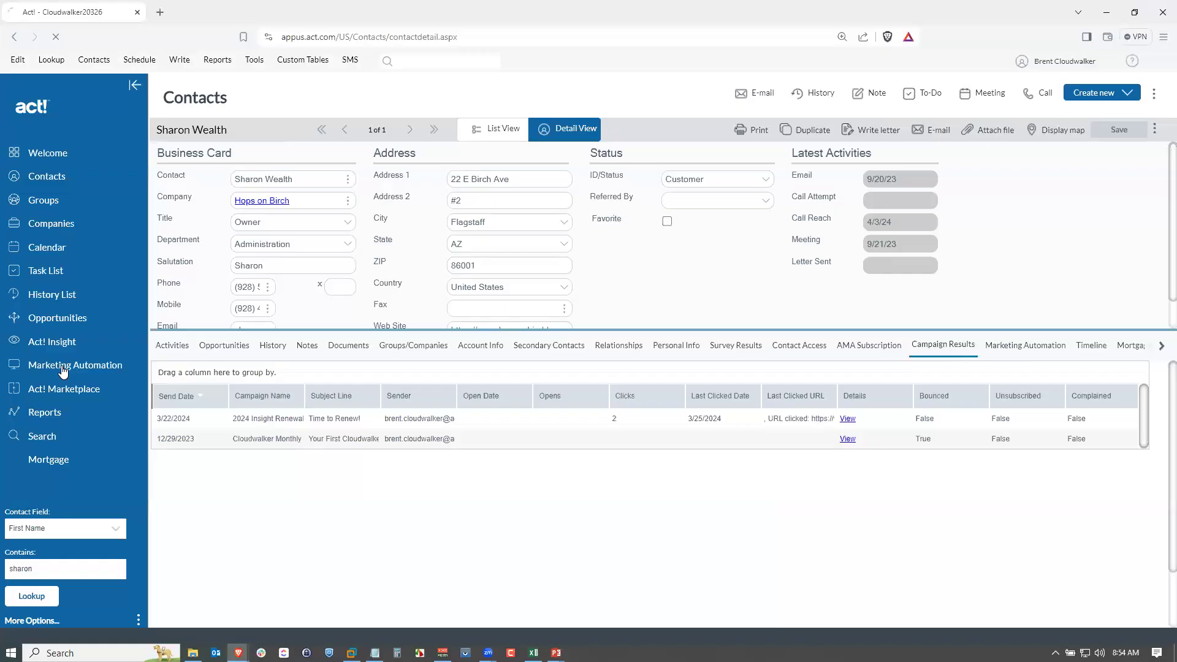
pyautogui.click(63, 368)
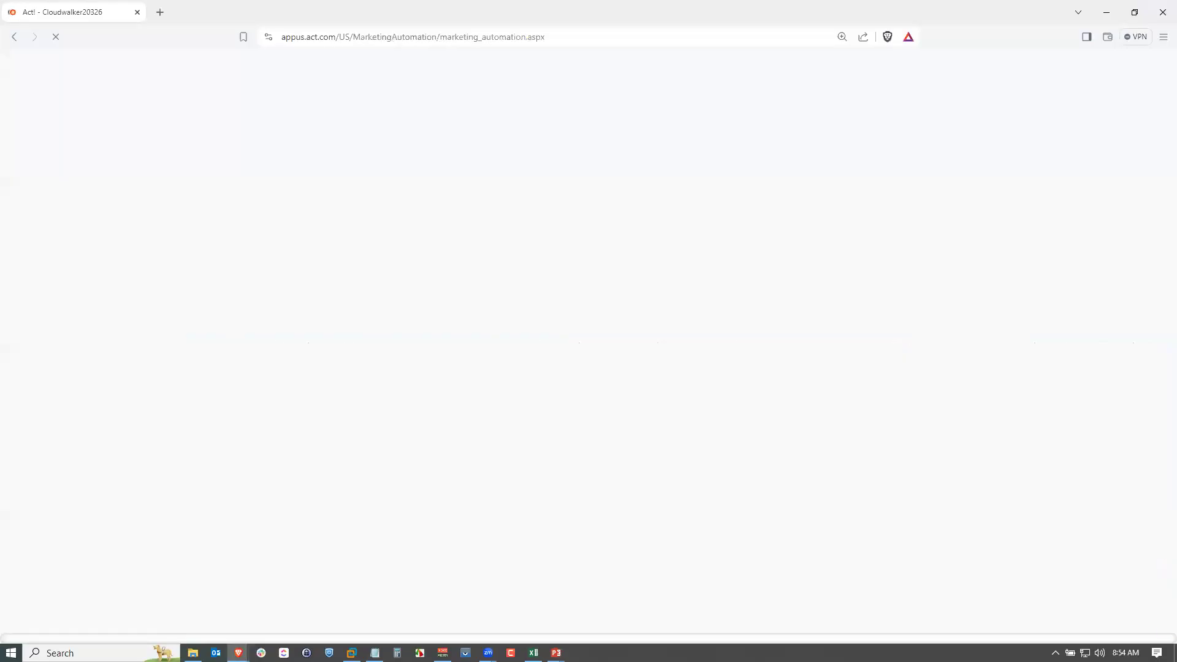
pyautogui.hotkey('alt', 'Tab')
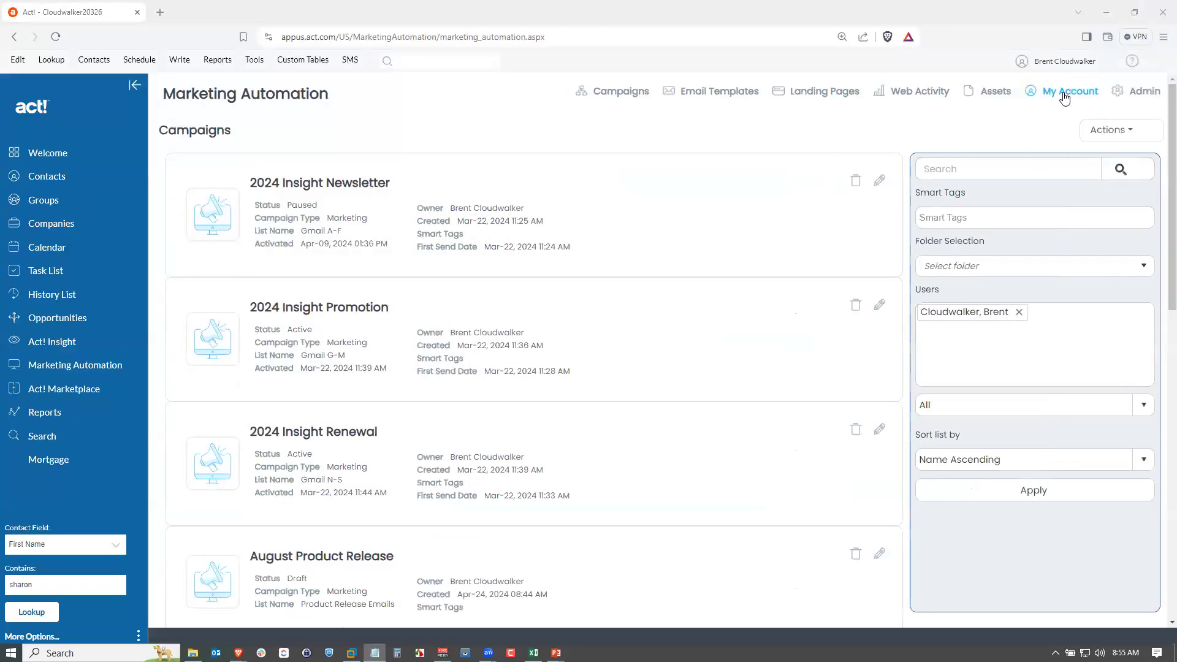
# Open My Account to view the My Profile settings and its actions.
pyautogui.click(1065, 97)
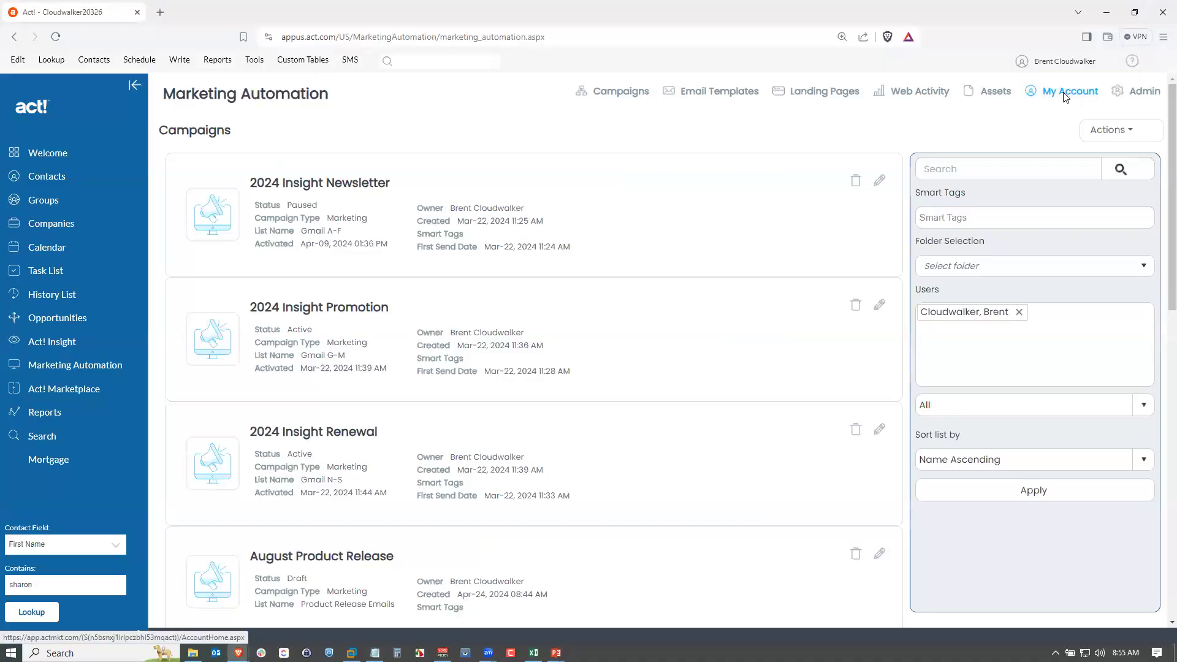
pyautogui.click(1065, 98)
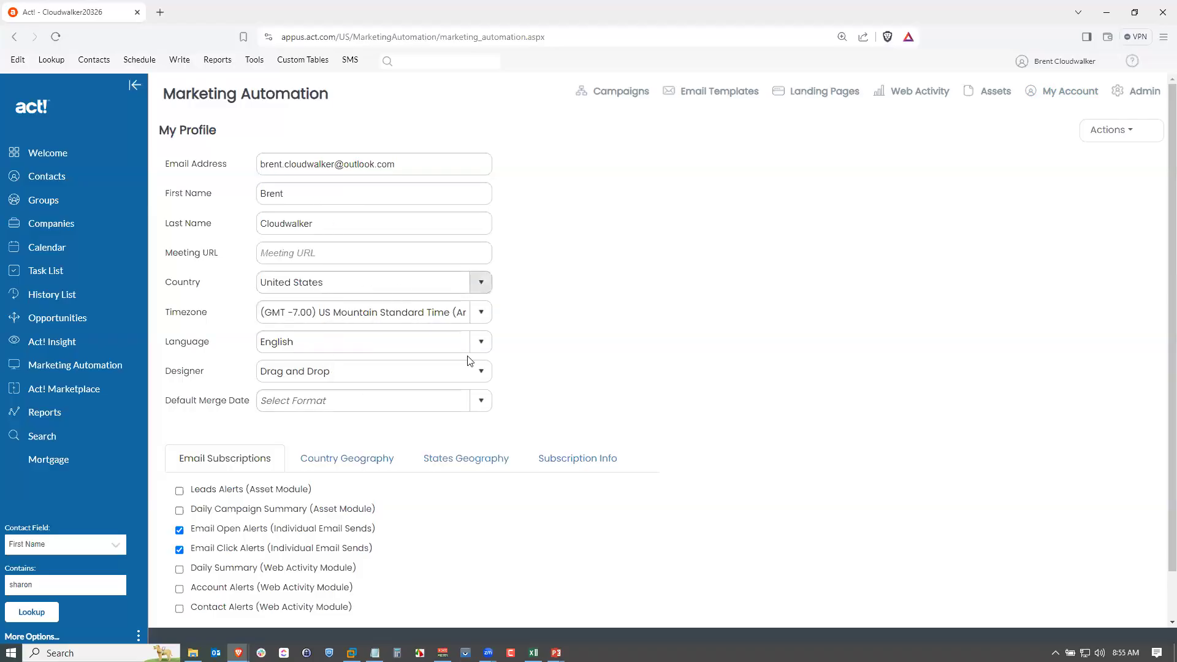
pyautogui.click(1113, 138)
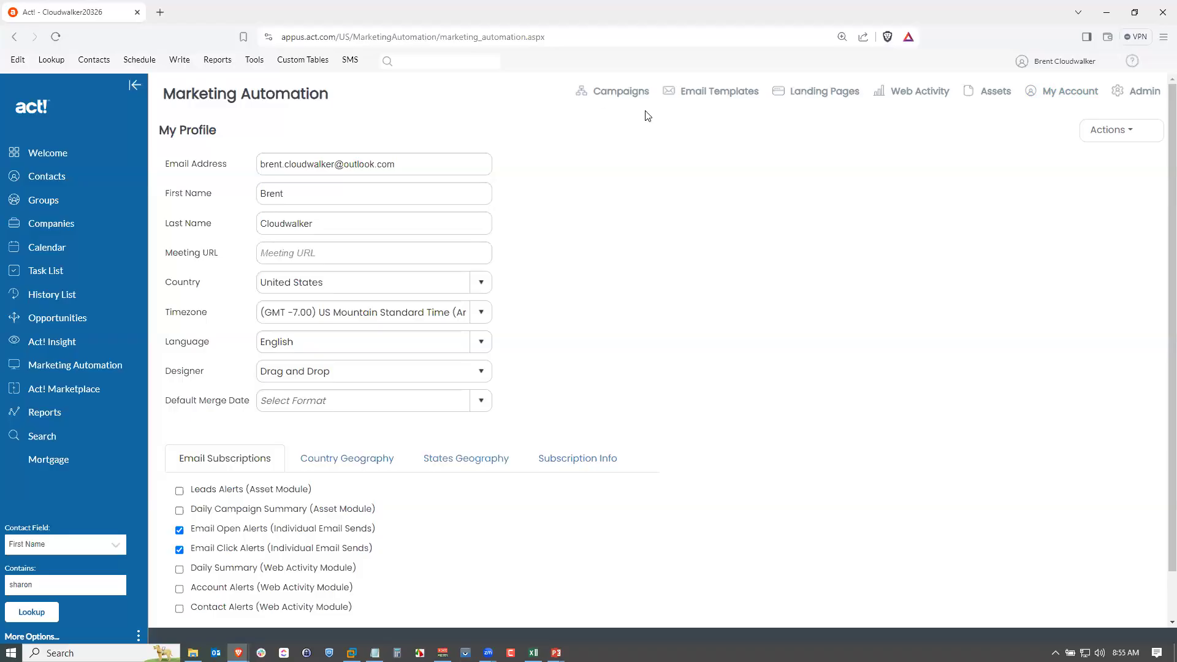
# Open the Admin area and go to the Account - Configuration page.
pyautogui.click(1146, 98)
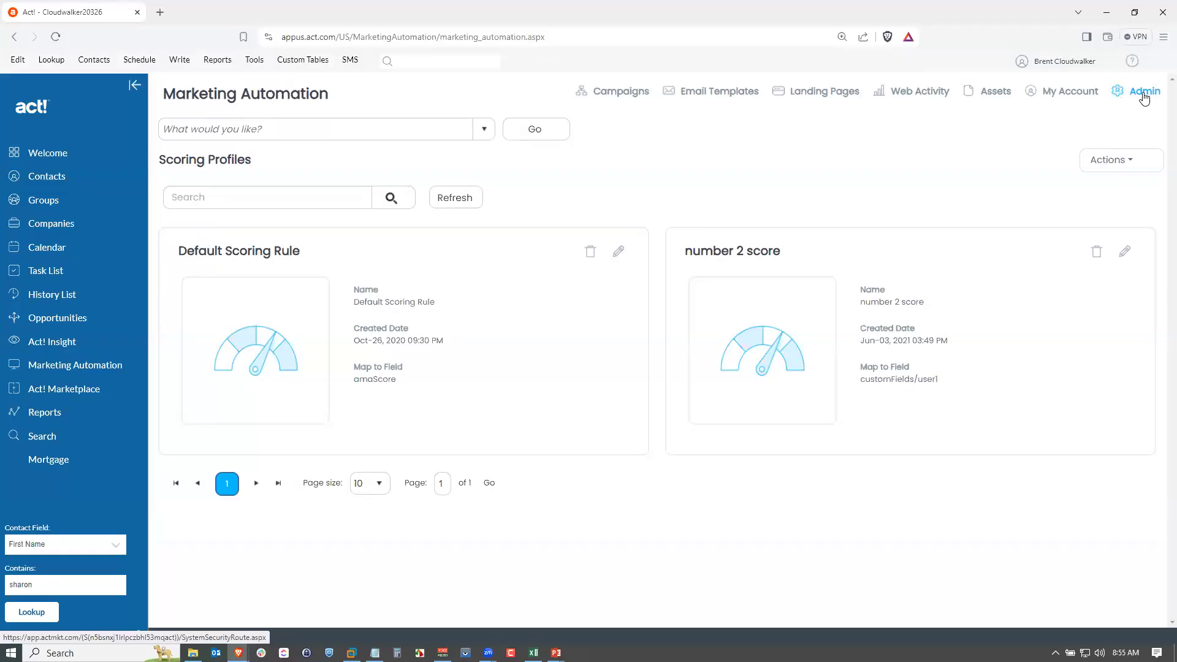
pyautogui.click(482, 130)
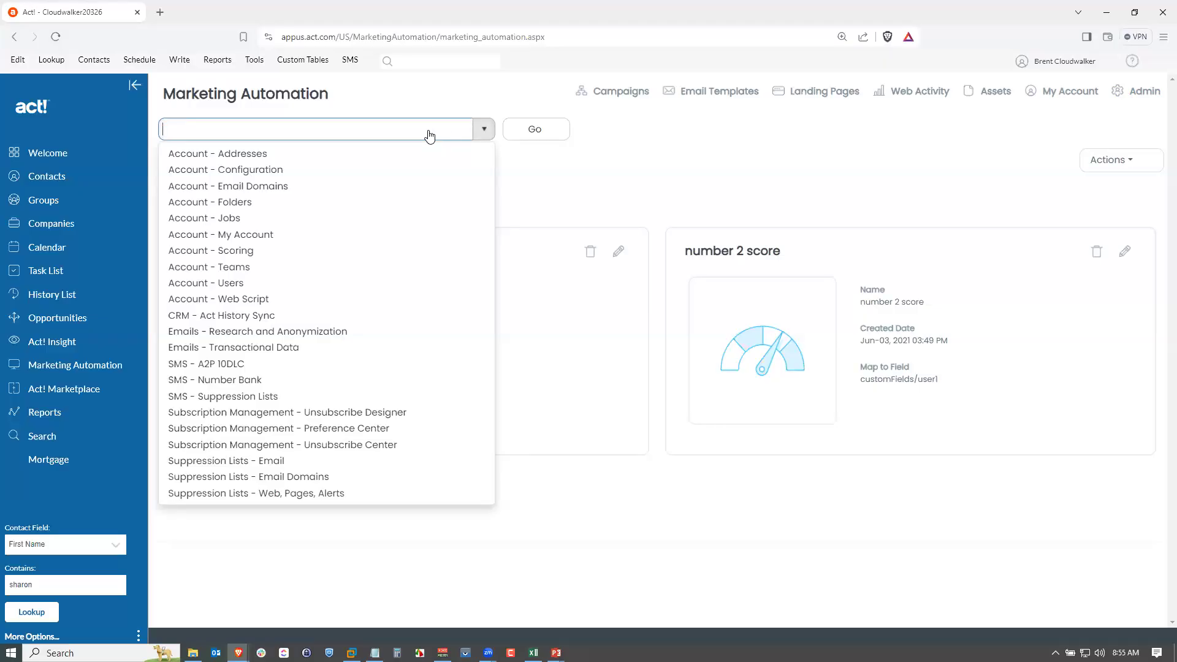
pyautogui.click(289, 173)
pyautogui.click(538, 130)
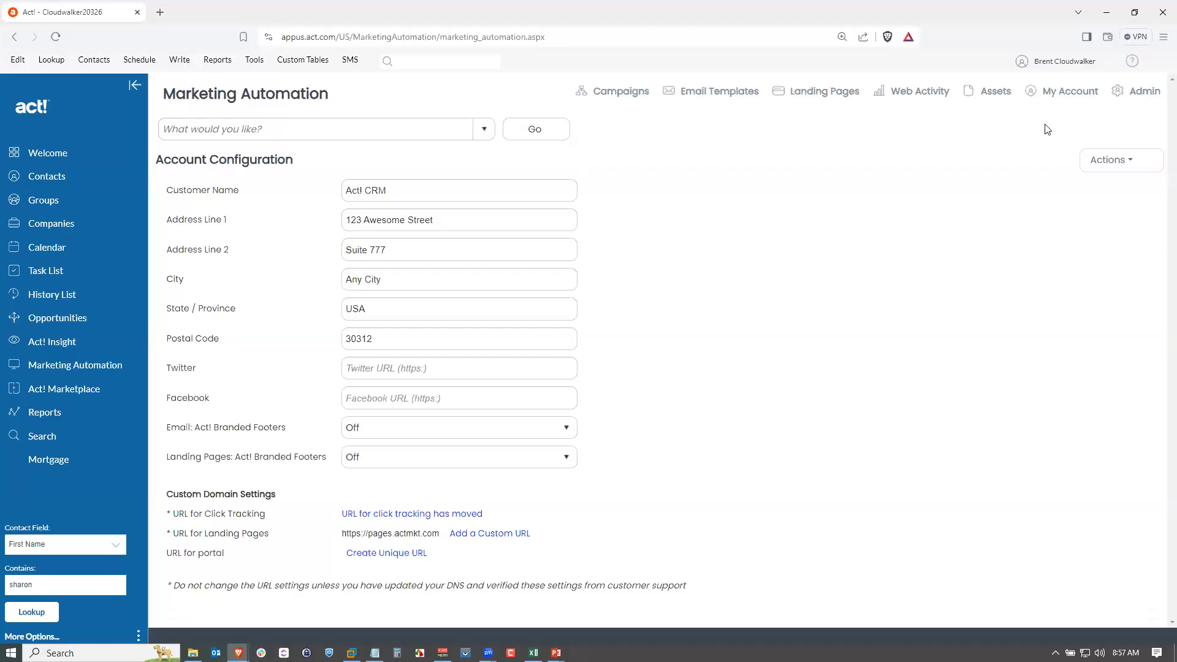
# Open the Suppression Lists - Email page and scroll through the suppressed addresses.
pyautogui.click(483, 130)
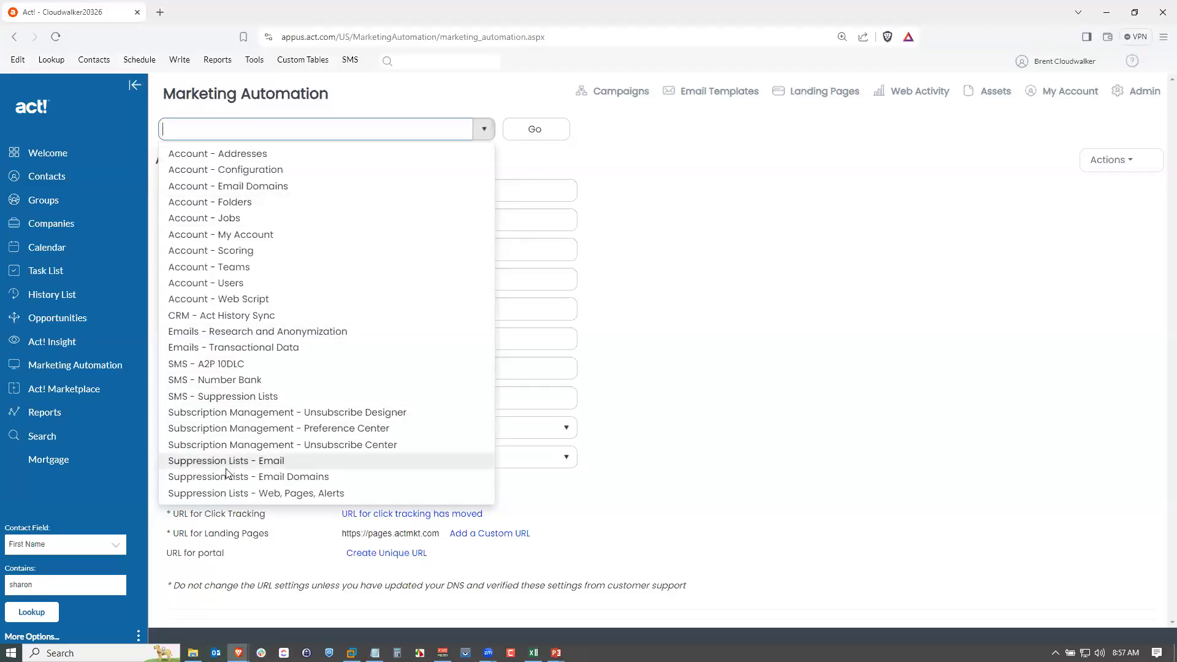
pyautogui.click(275, 462)
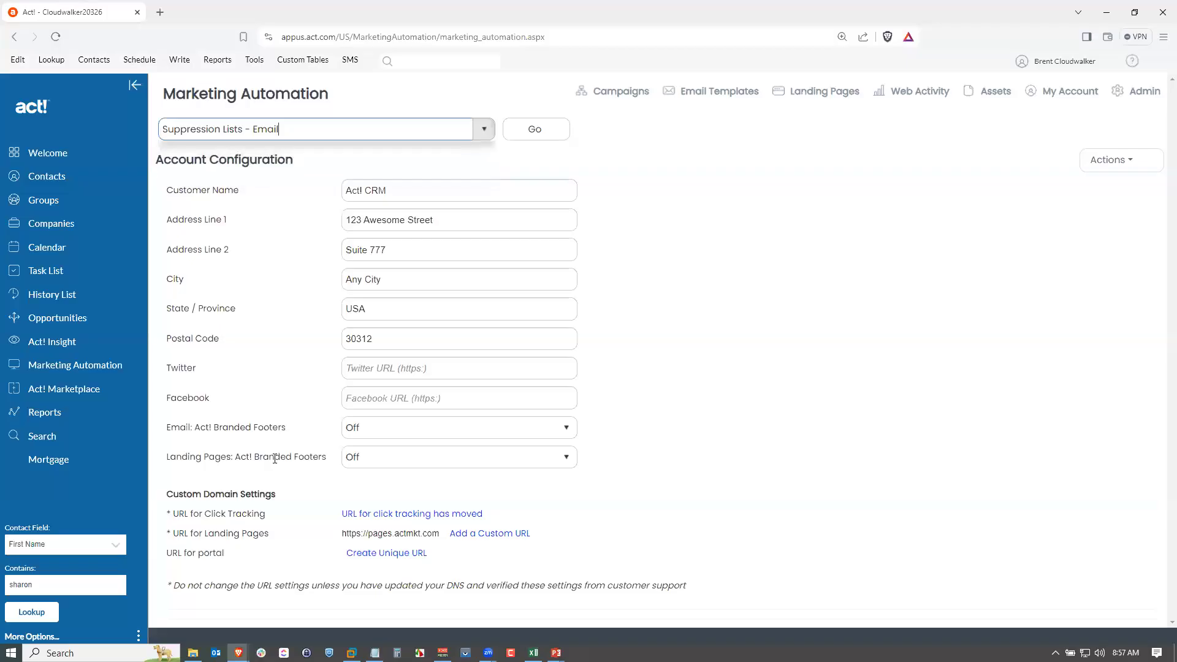
pyautogui.click(536, 131)
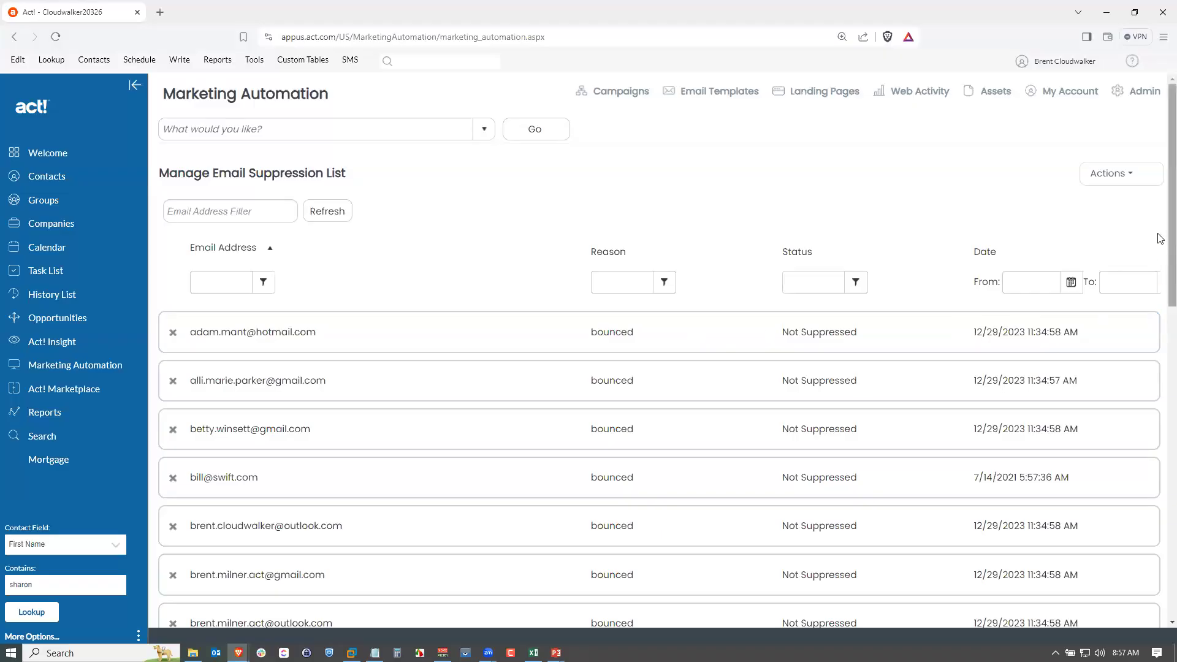
pyautogui.scroll(-7, 1160, 238)
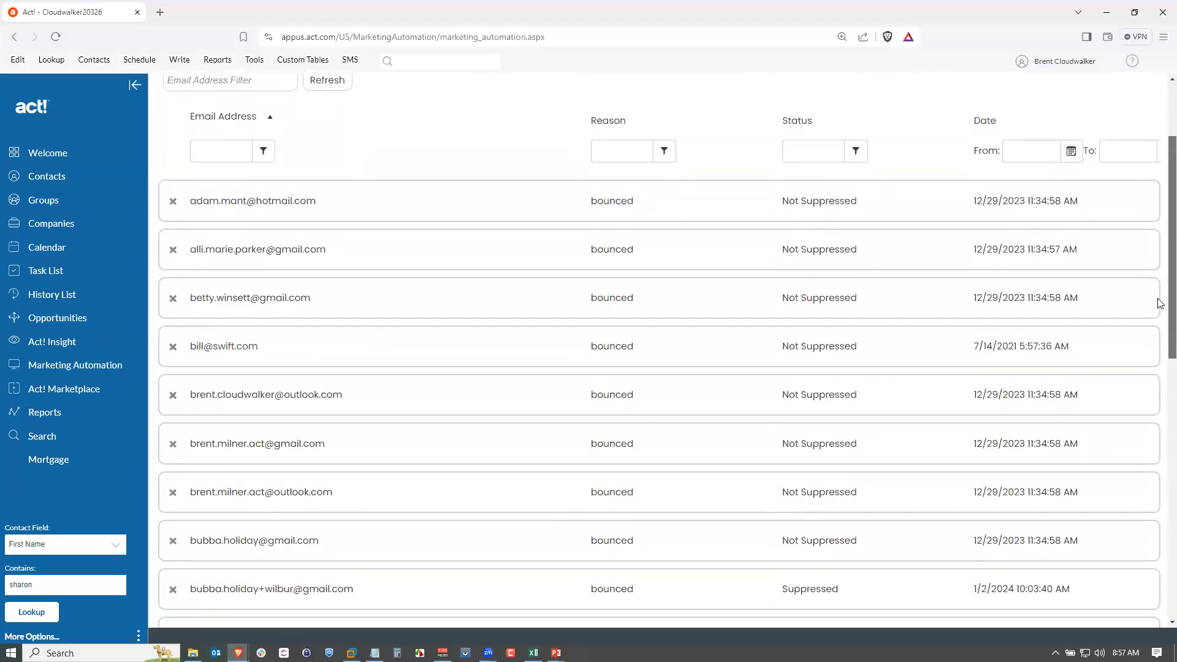
pyautogui.scroll(3, 1163, 392)
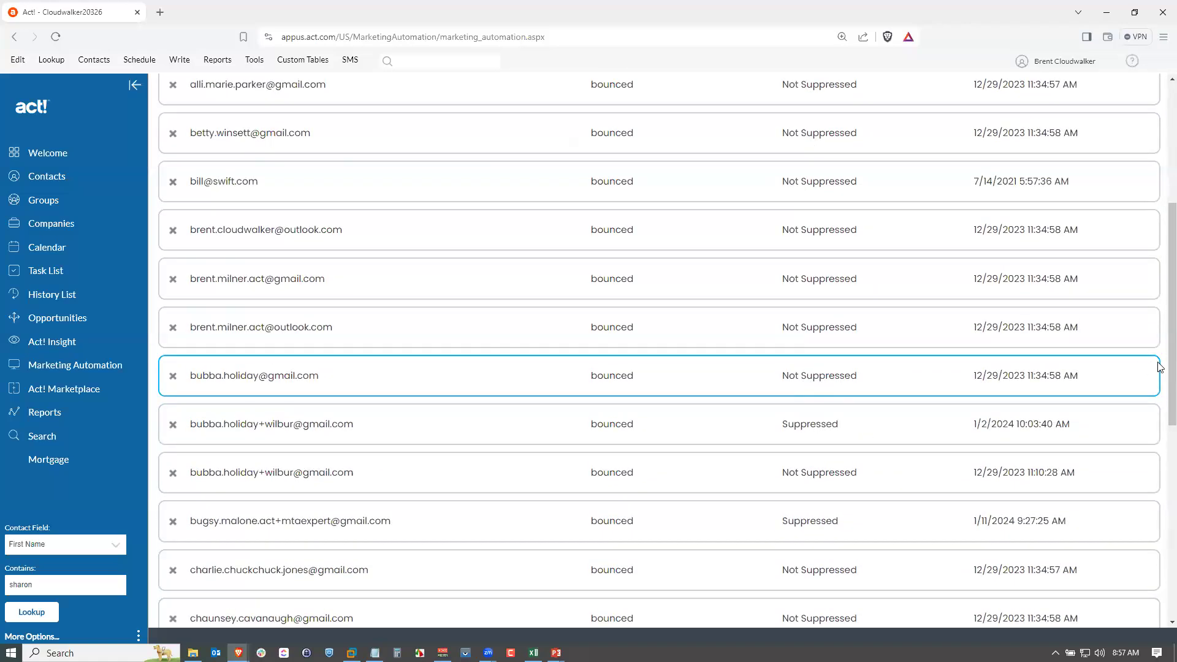
pyautogui.scroll(5, 1158, 365)
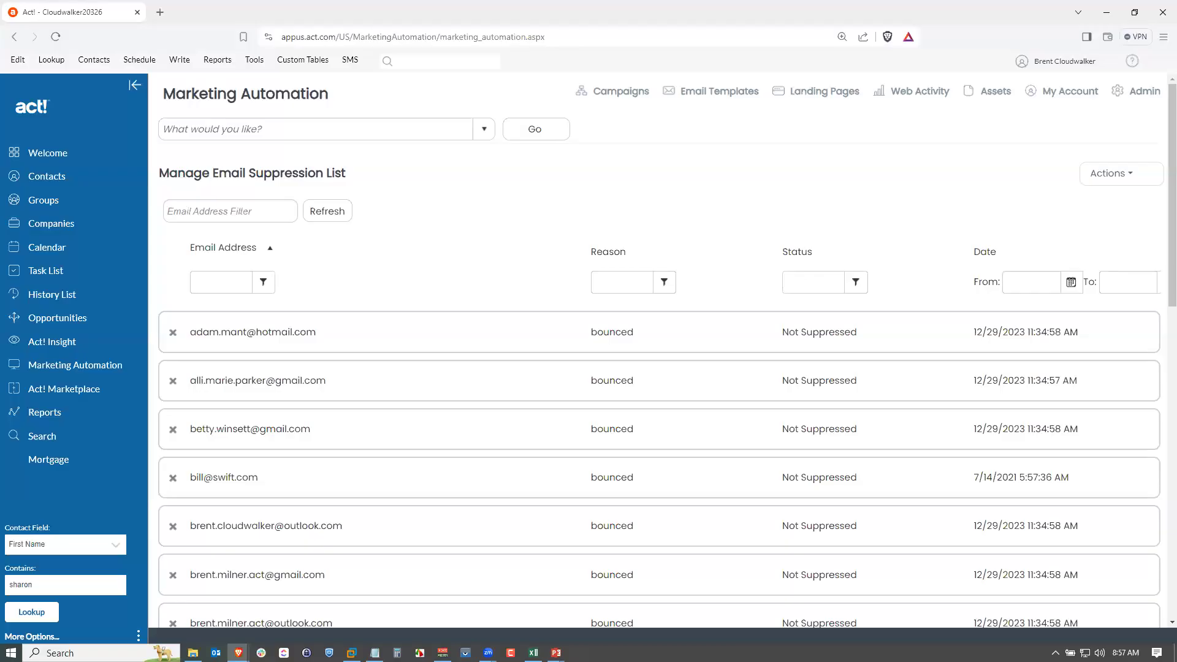
# Switch to the email-suppression-list spreadsheet in Excel, zoom in, widen column A, and minimize it.
pyautogui.hotkey('alt', 'Tab')
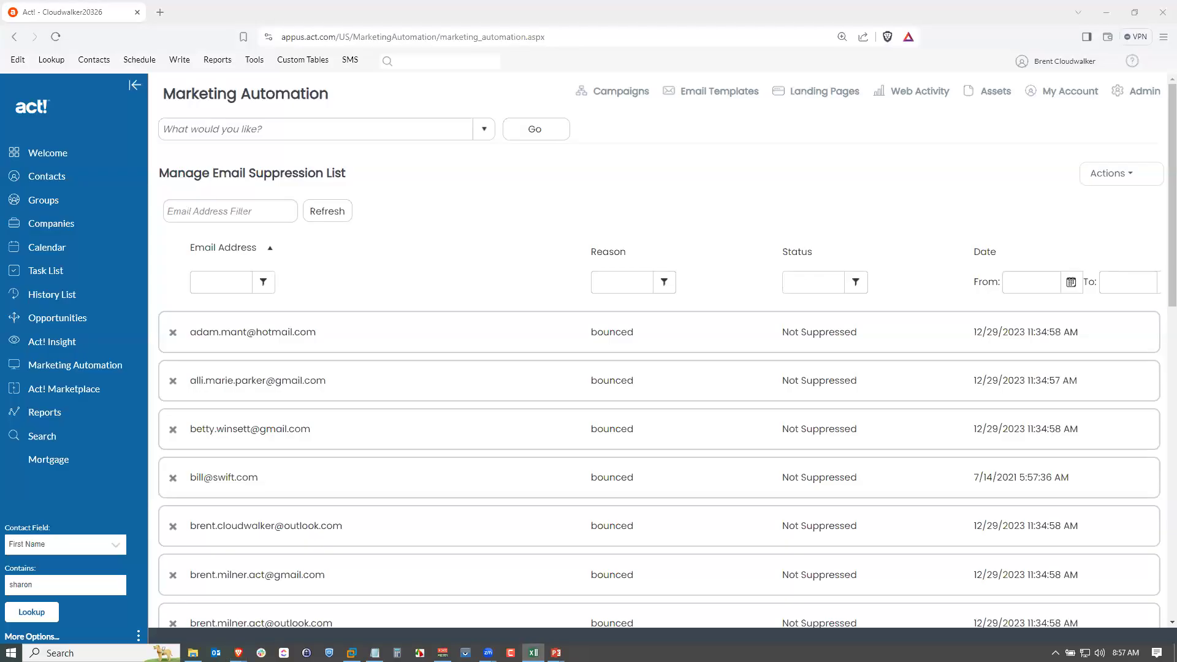
pyautogui.moveTo(0, 98); pyautogui.dragTo(628, 98)
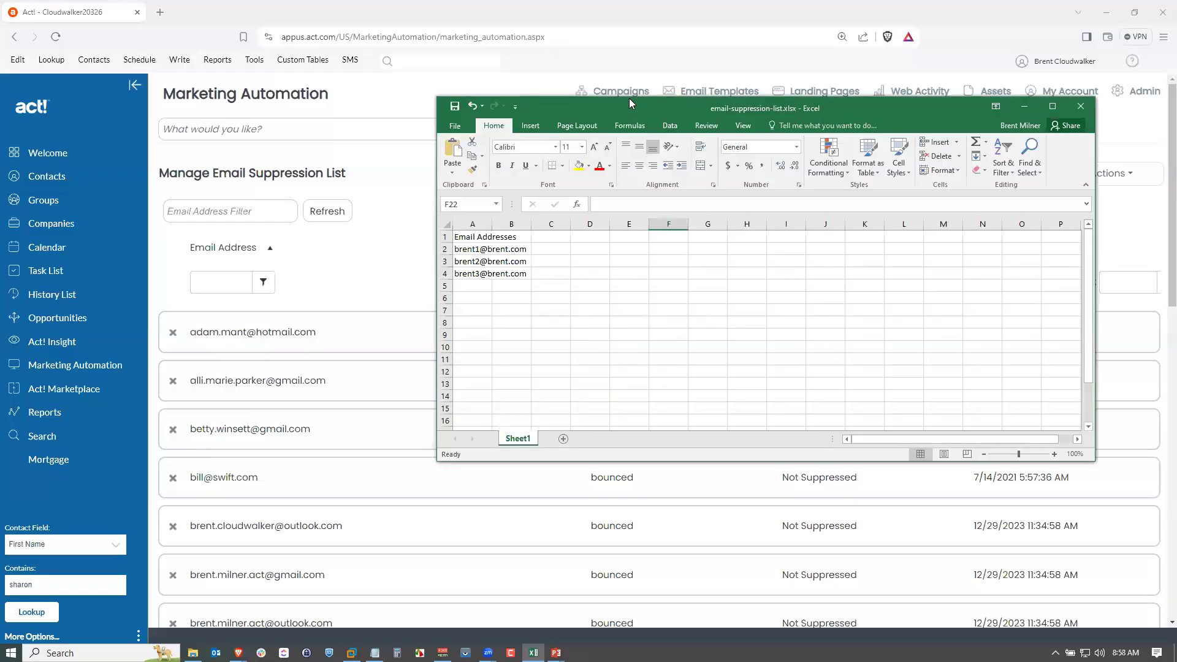
pyautogui.click(1054, 454)
pyautogui.click(1054, 454)
pyautogui.click(1054, 455)
pyautogui.click(1054, 454)
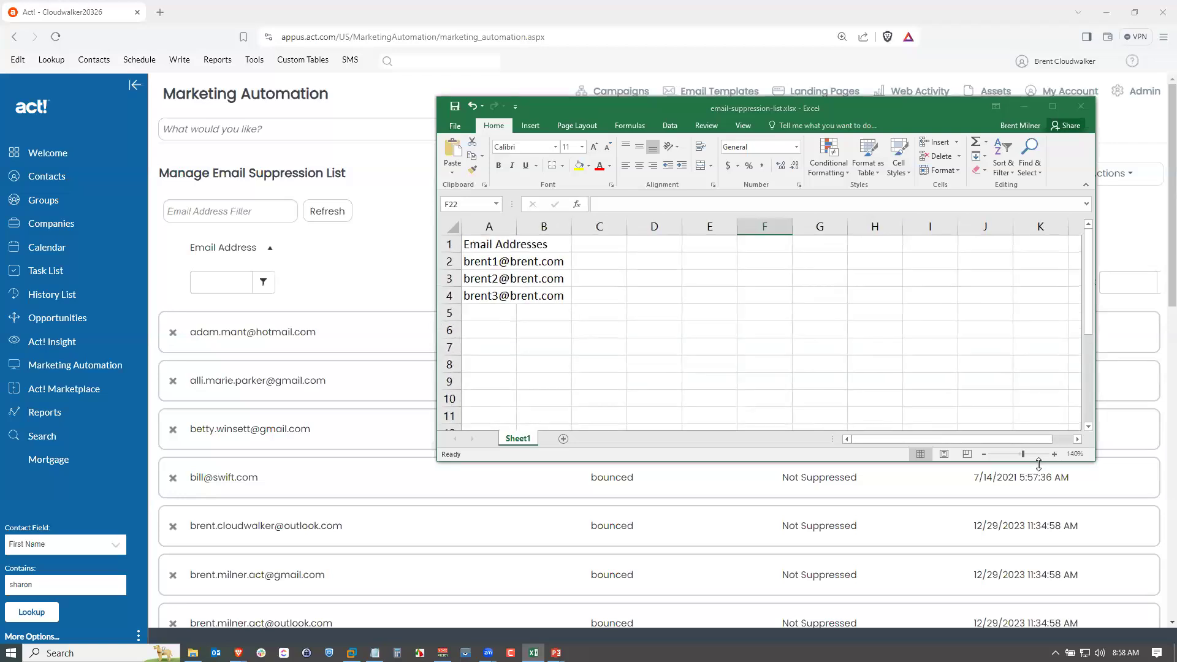
pyautogui.moveTo(1055, 461); pyautogui.dragTo(1042, 644)
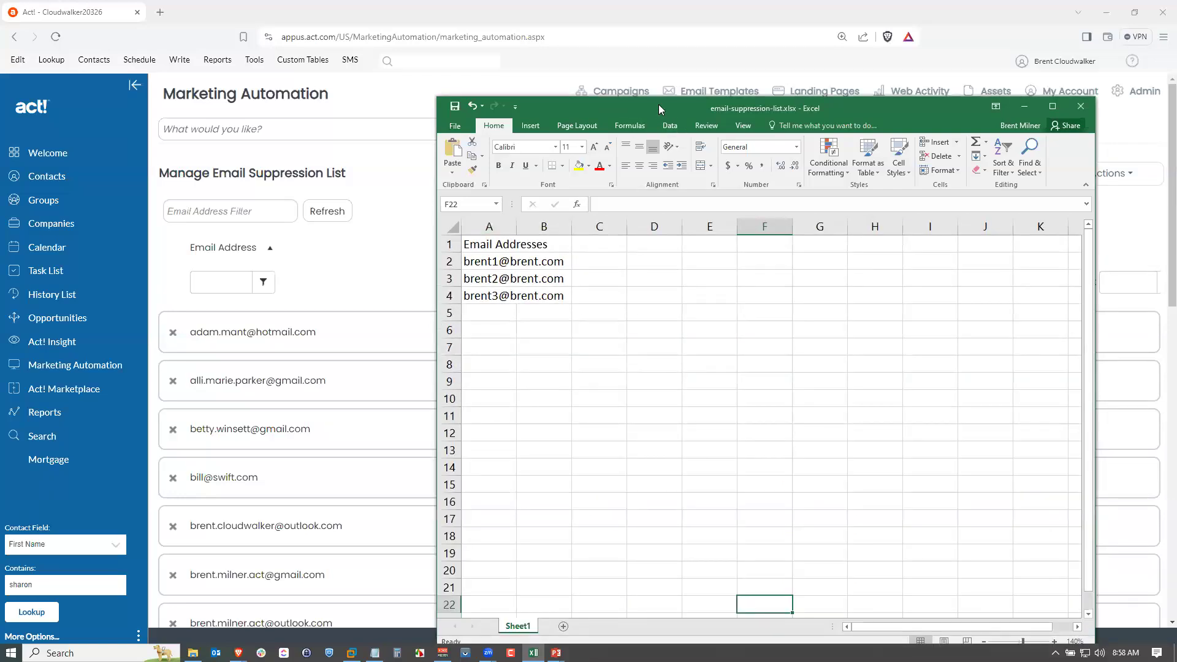
pyautogui.moveTo(658, 105); pyautogui.dragTo(654, 63)
pyautogui.moveTo(513, 184); pyautogui.dragTo(586, 184)
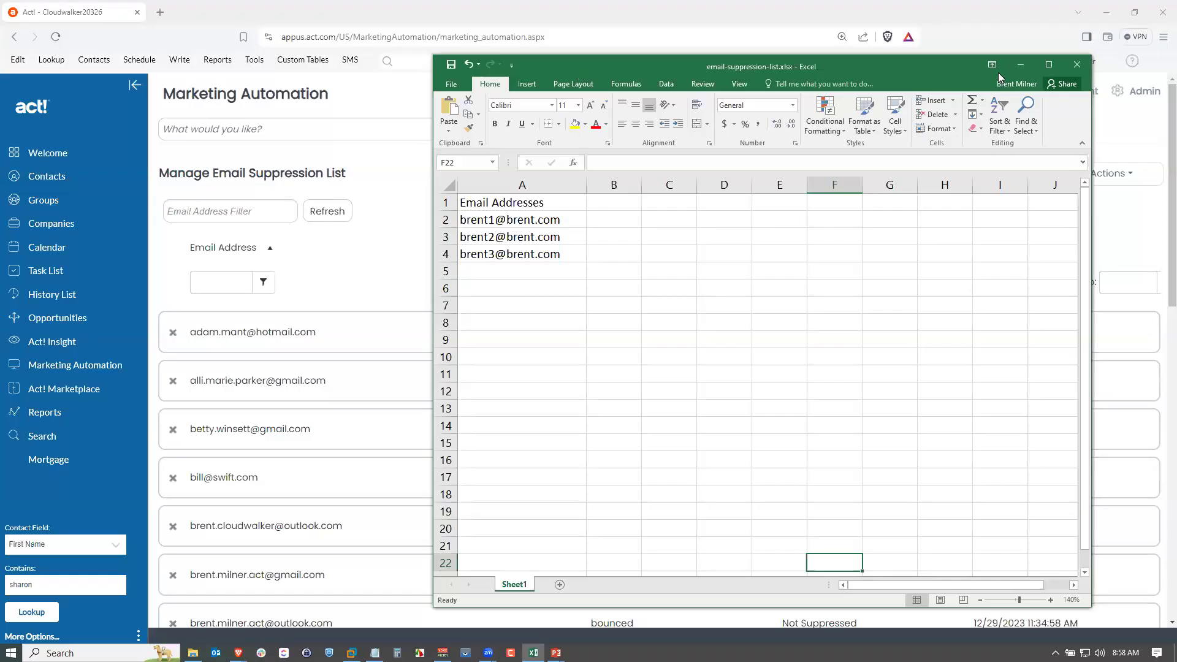
pyautogui.click(1020, 65)
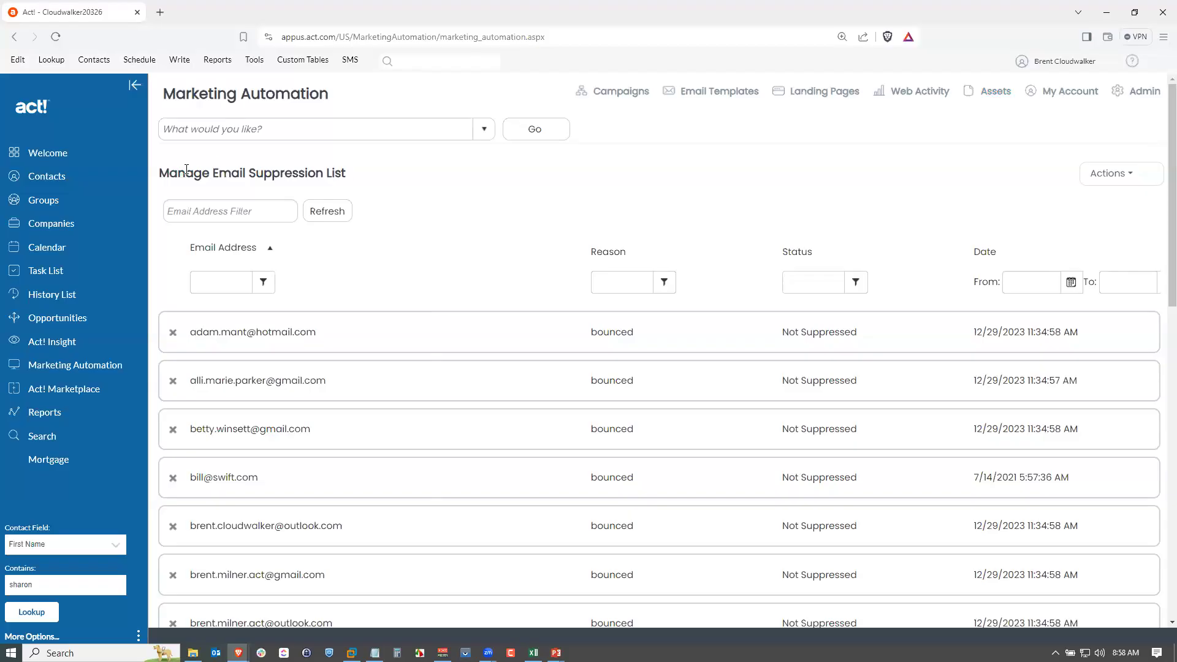
# Start an import into the email suppression list and select email-suppression-list.xlsx in the Email Suppression List folder.
pyautogui.click(1085, 177)
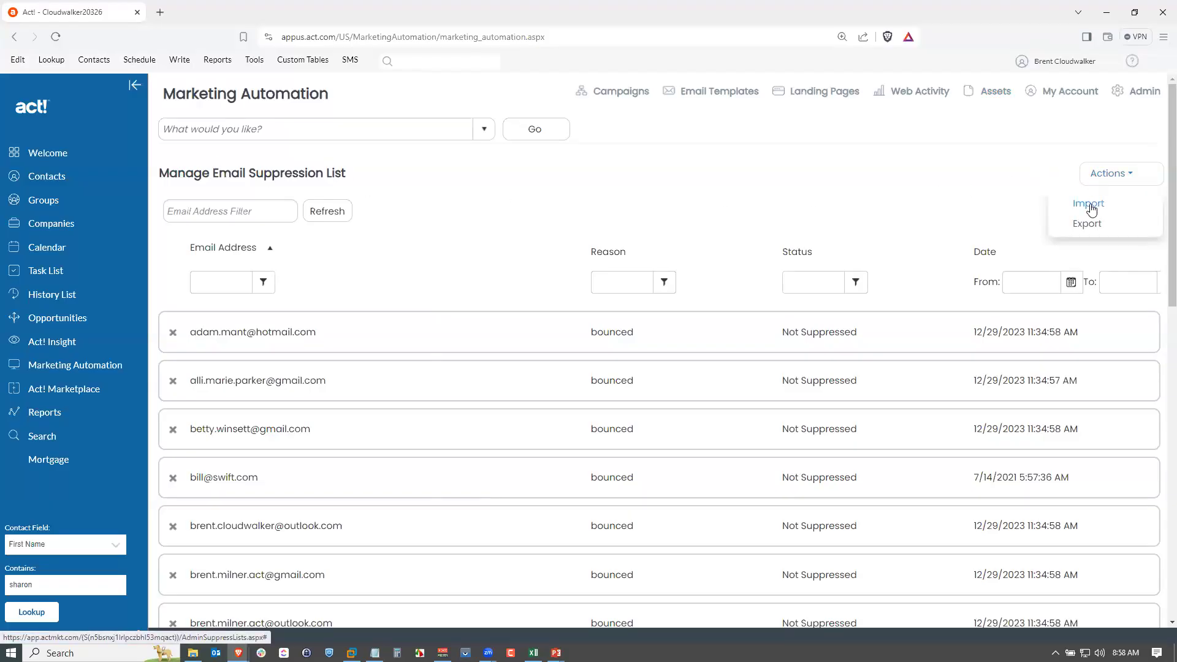
pyautogui.click(1090, 205)
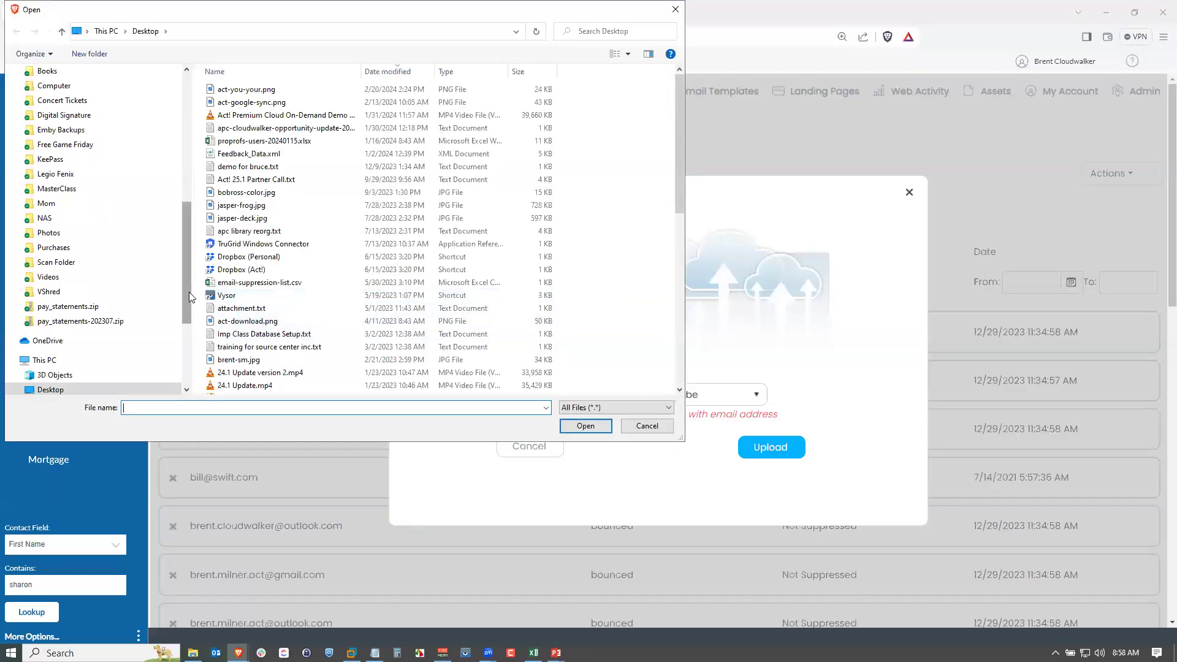
pyautogui.moveTo(183, 289); pyautogui.dragTo(185, 160)
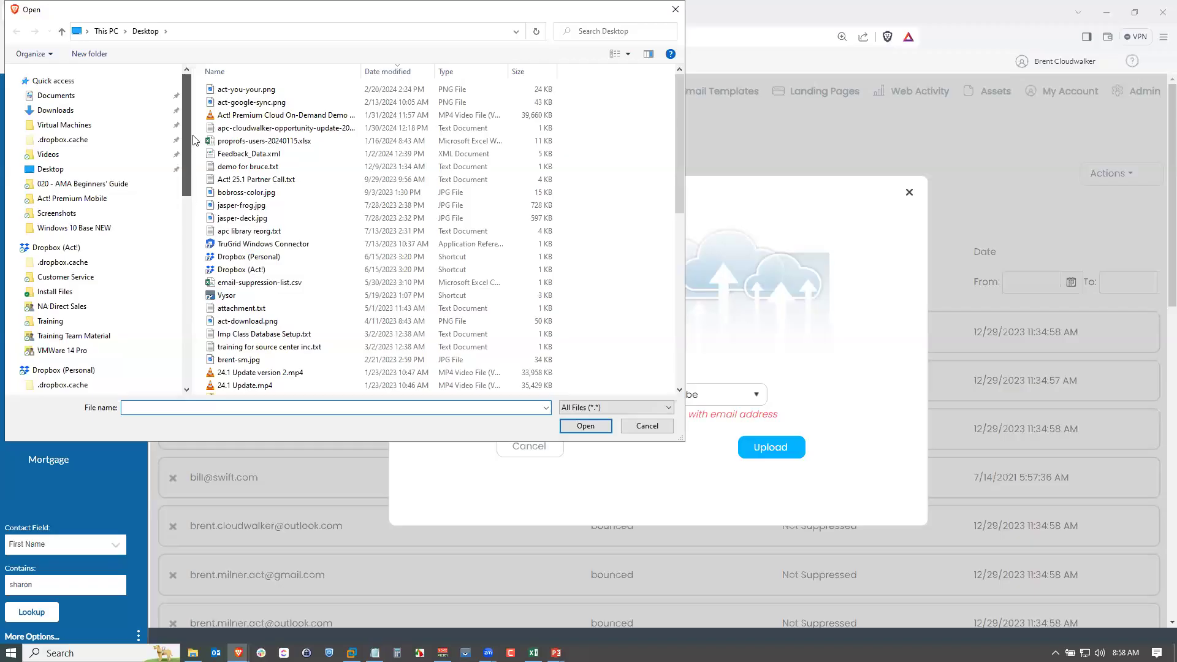
pyautogui.click(101, 184)
pyautogui.doubleClick(238, 115)
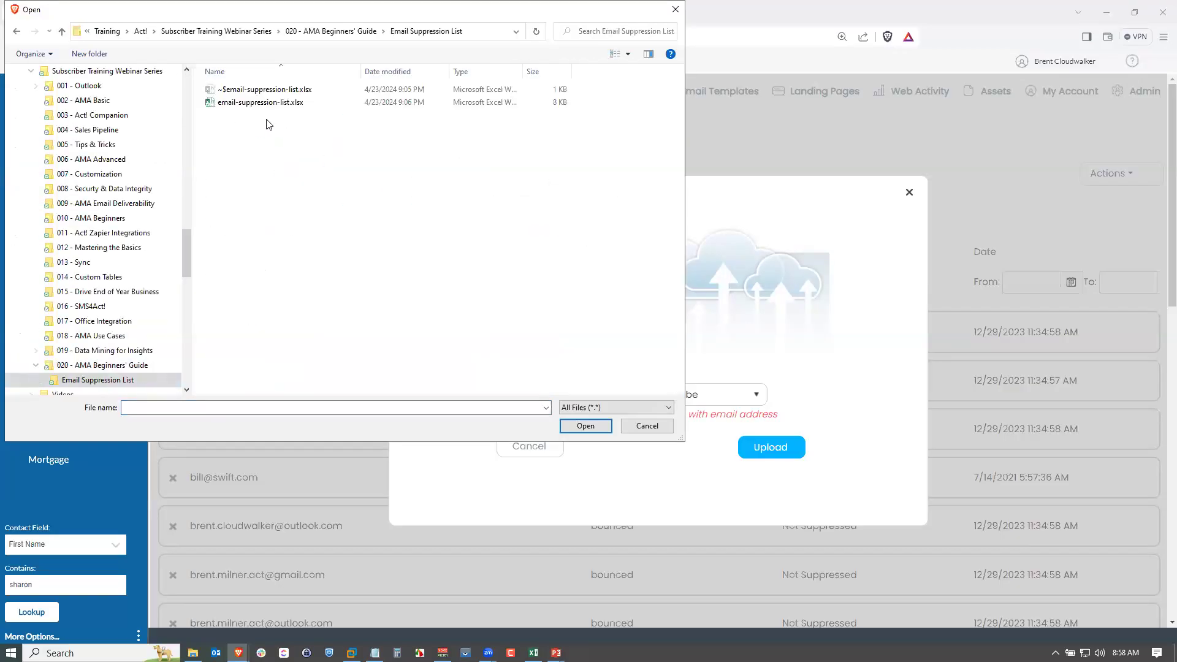
pyautogui.click(250, 103)
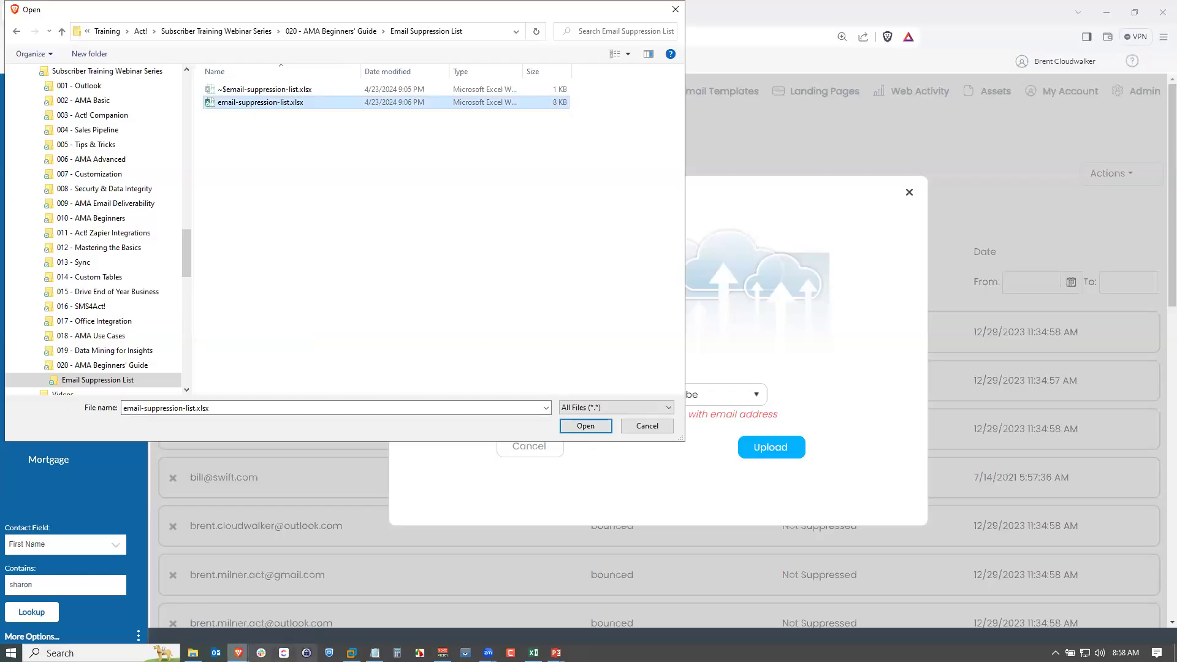
# Close the Excel workbook and open the selected file for upload.
pyautogui.click(533, 652)
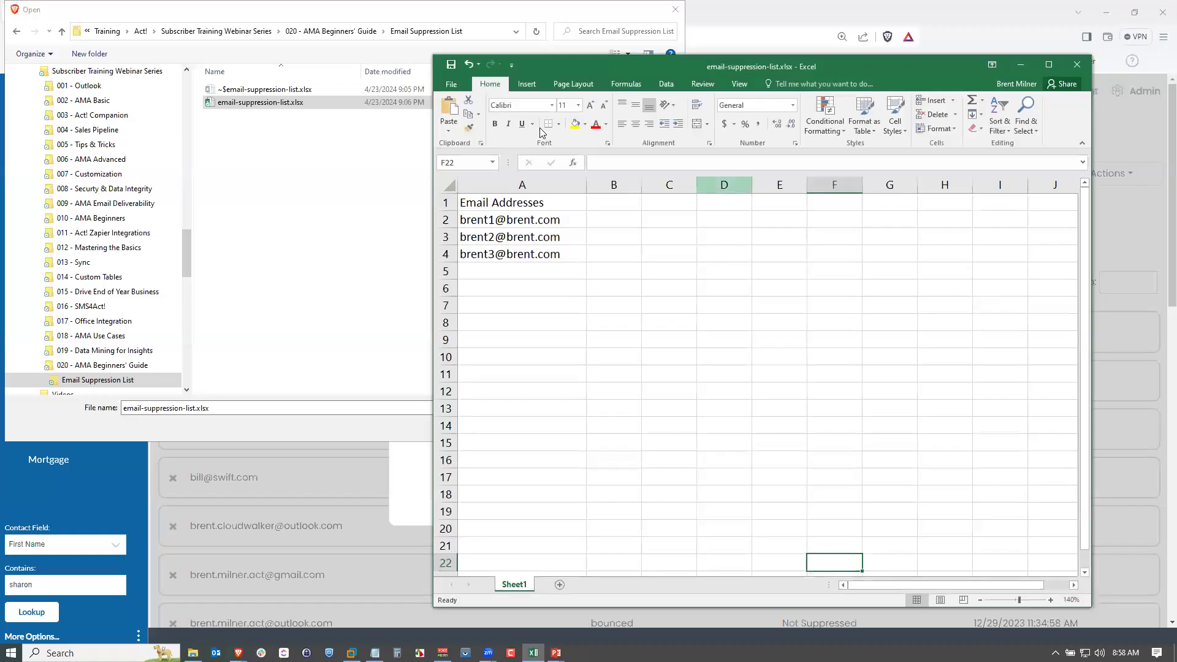
pyautogui.click(1076, 64)
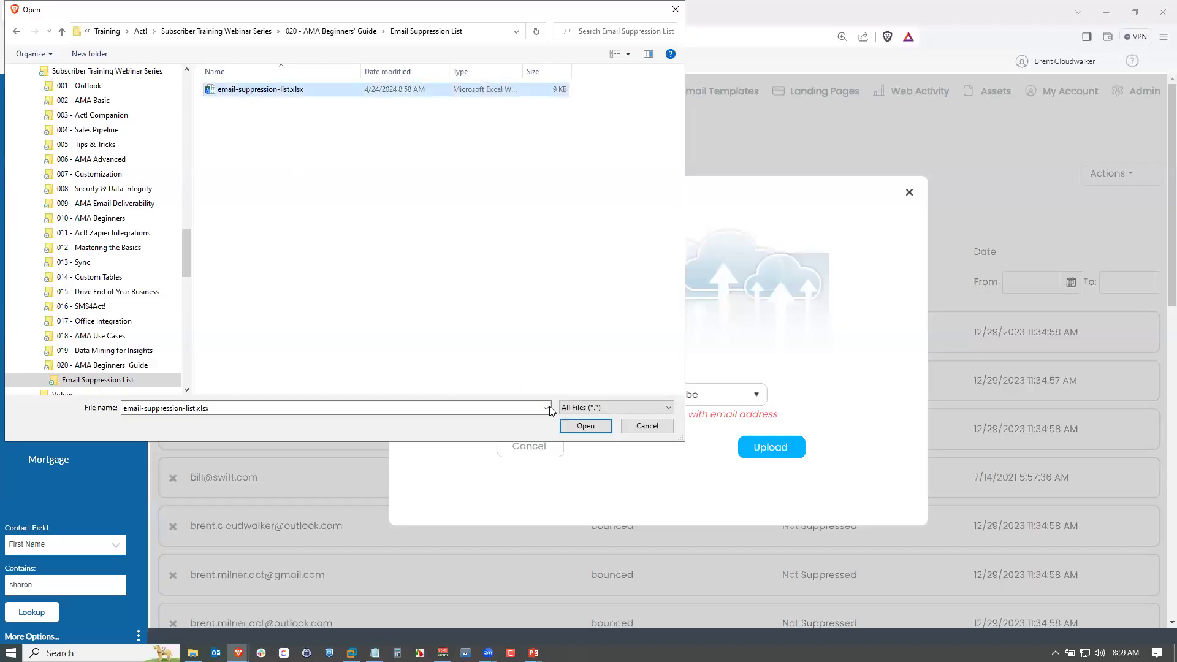
pyautogui.click(579, 426)
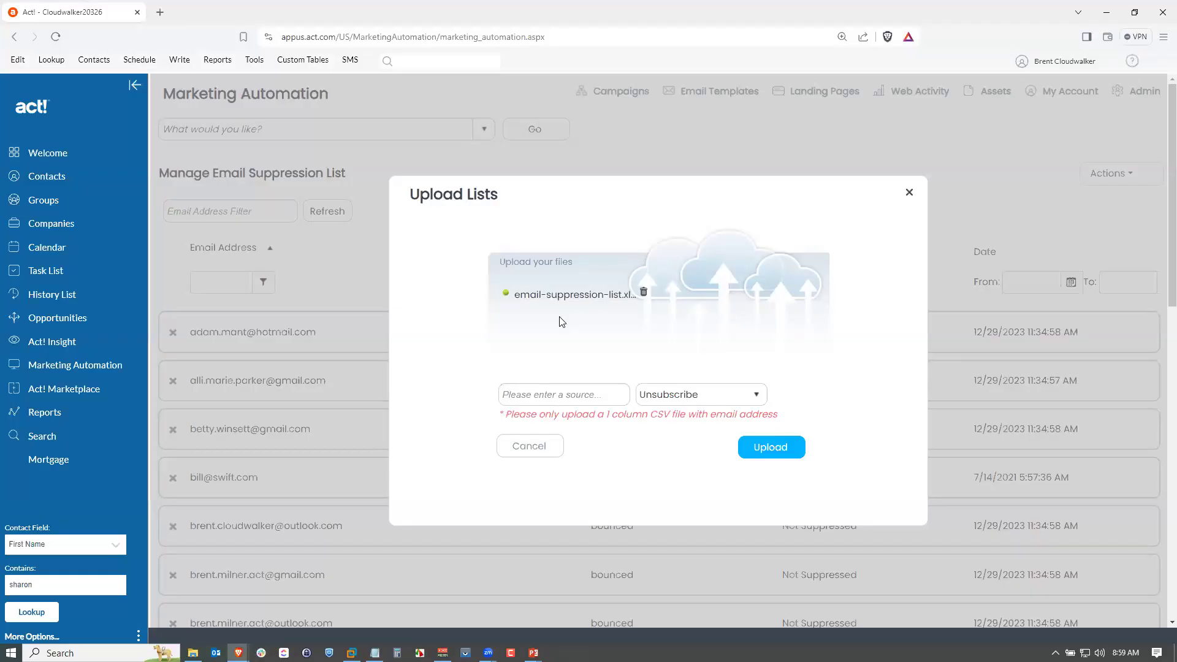
# Upload the file as a Bounce list with Spreadsheet as its source, and close the Upload Lists dialog.
pyautogui.click(710, 394)
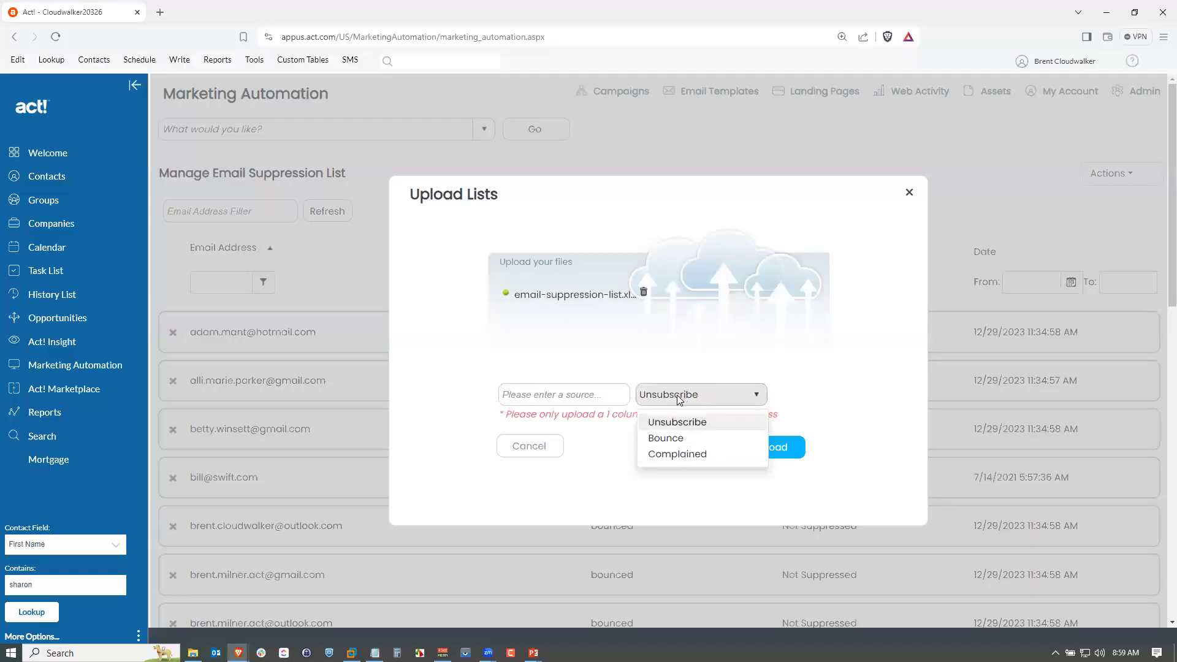
pyautogui.click(676, 439)
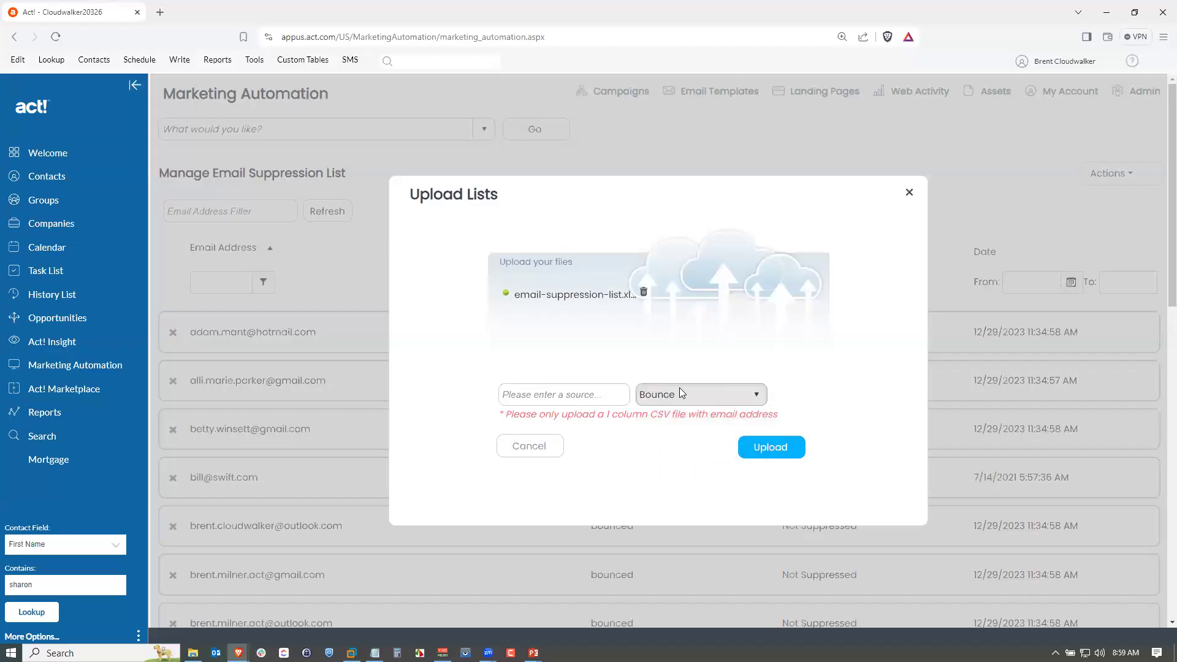
pyautogui.click(588, 400)
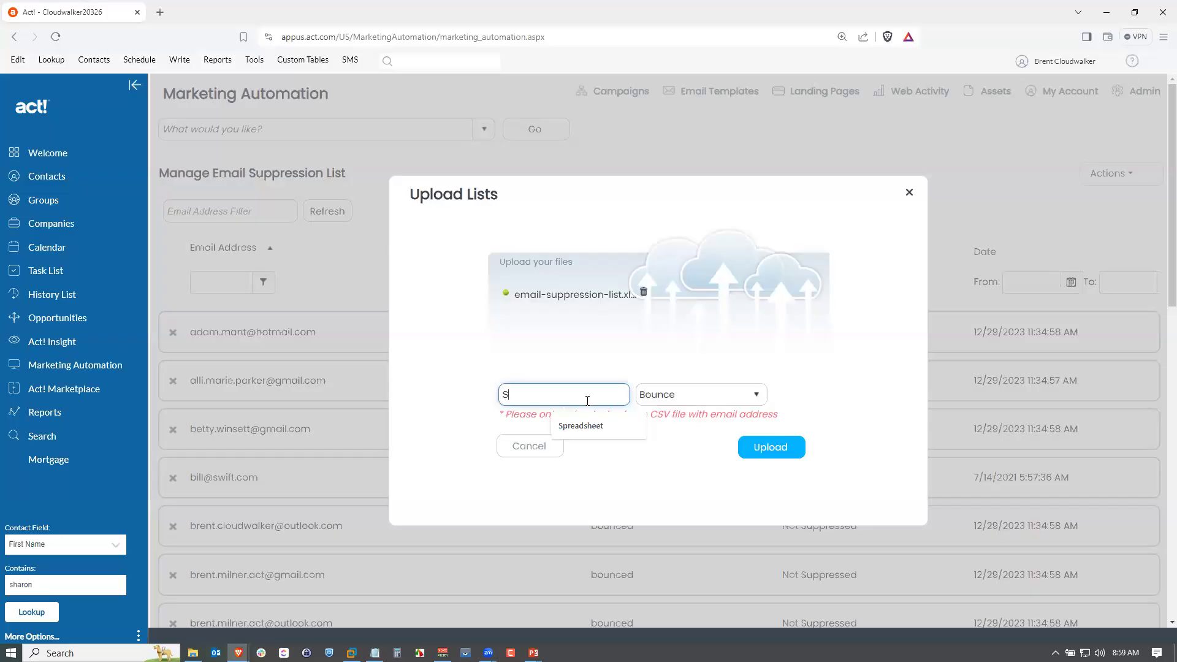
pyautogui.click(581, 426)
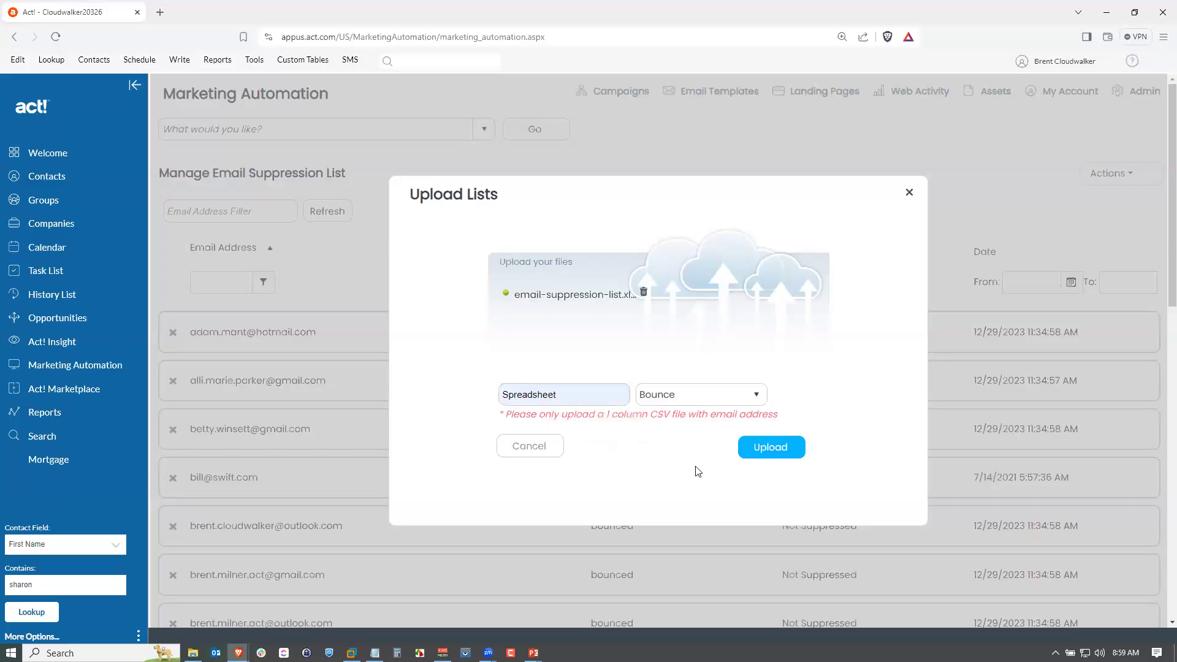
pyautogui.click(771, 446)
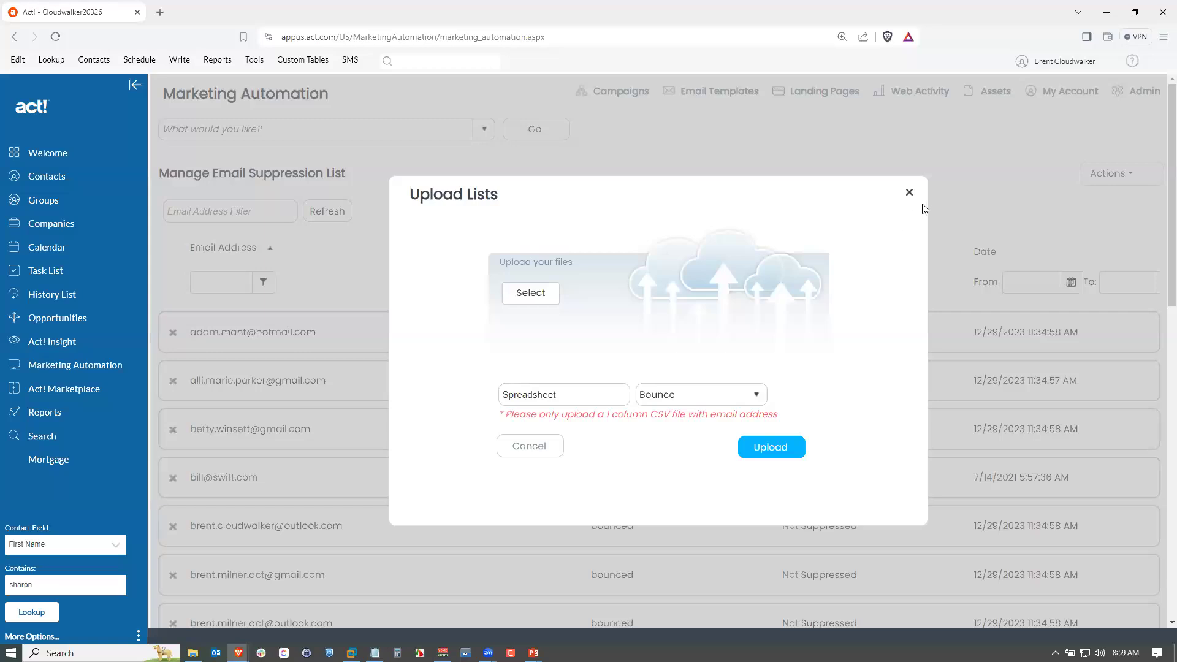
pyautogui.click(909, 192)
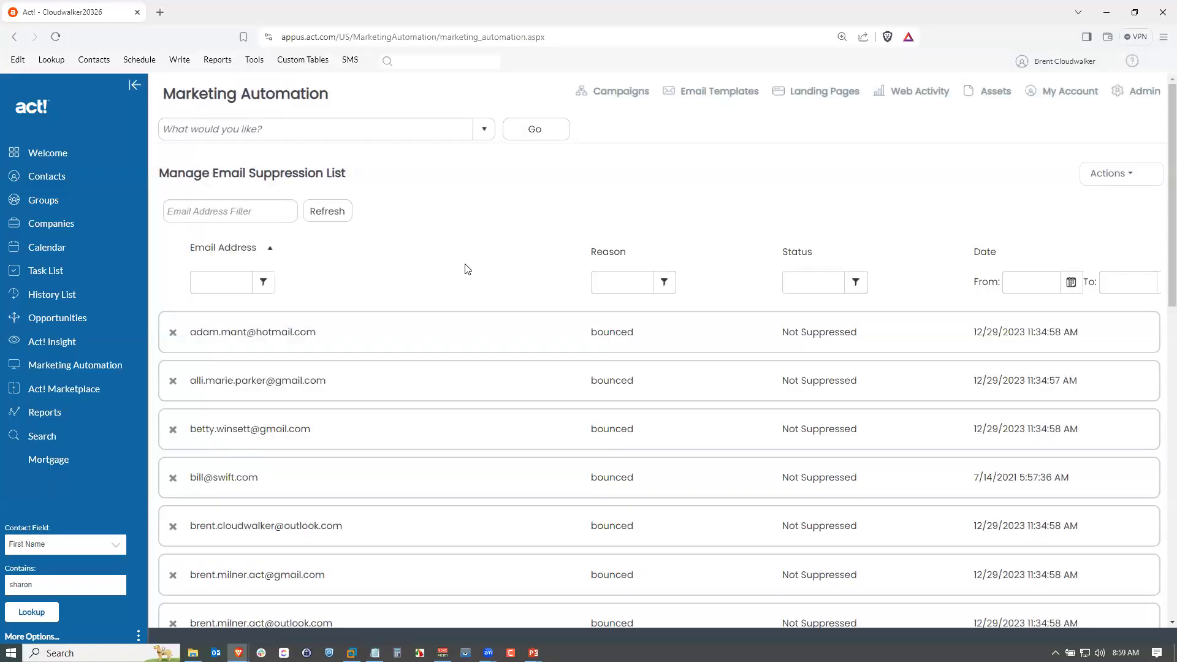
# Open the Account - Jobs page.
pyautogui.click(484, 130)
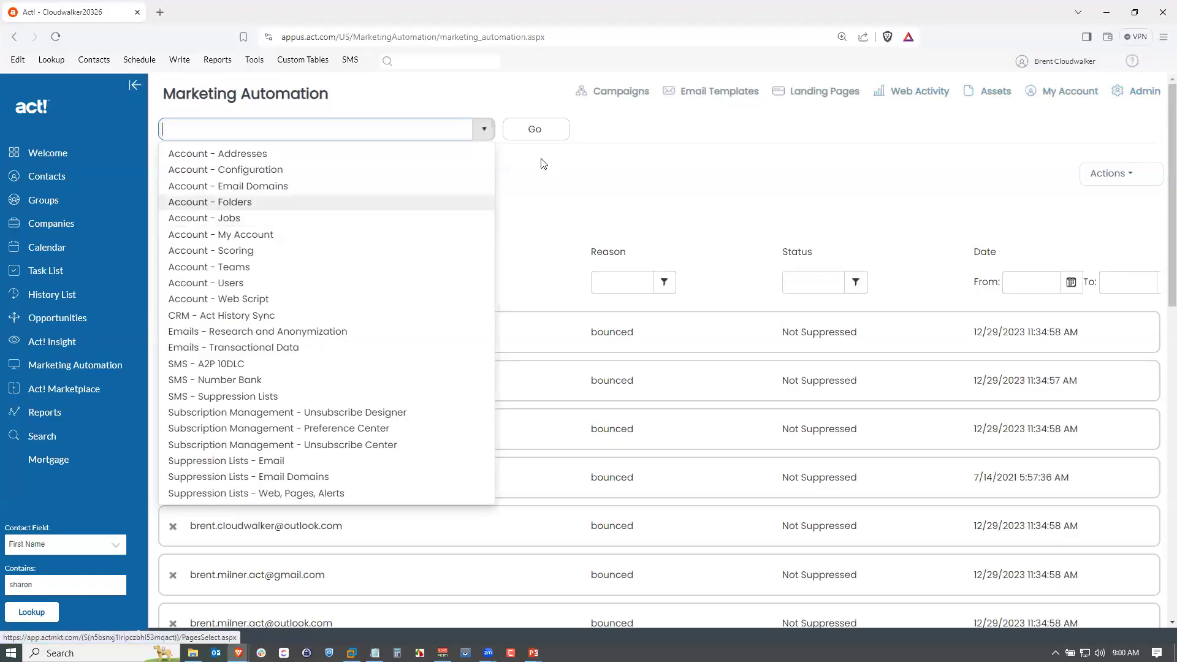
pyautogui.click(270, 219)
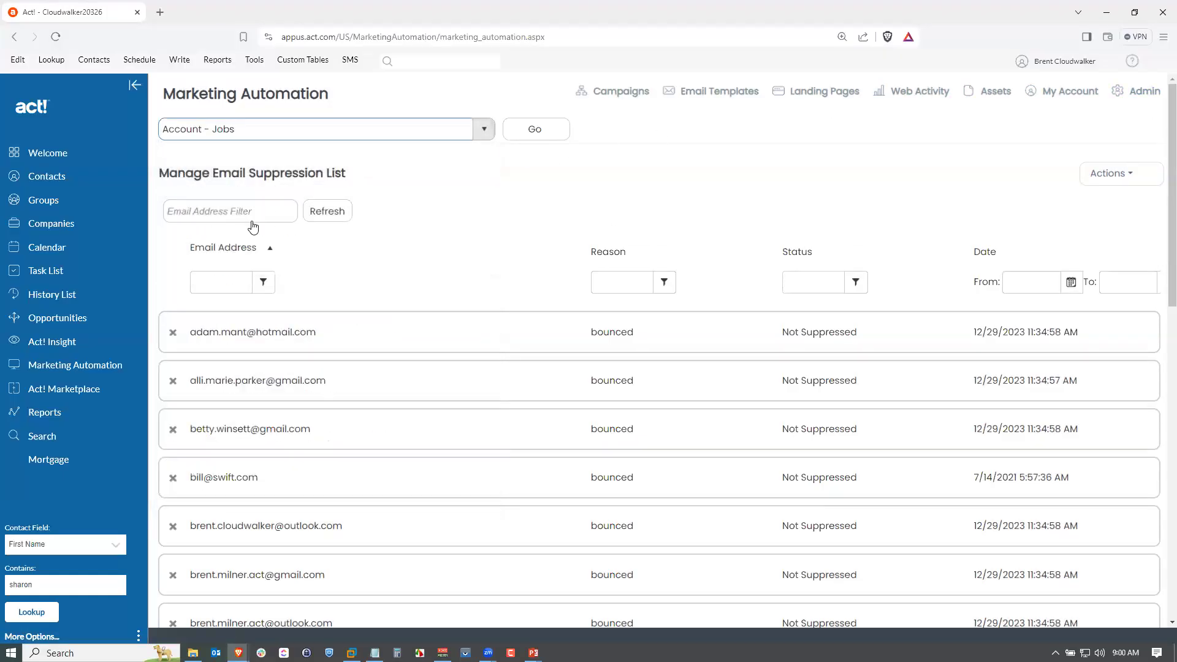
pyautogui.click(544, 131)
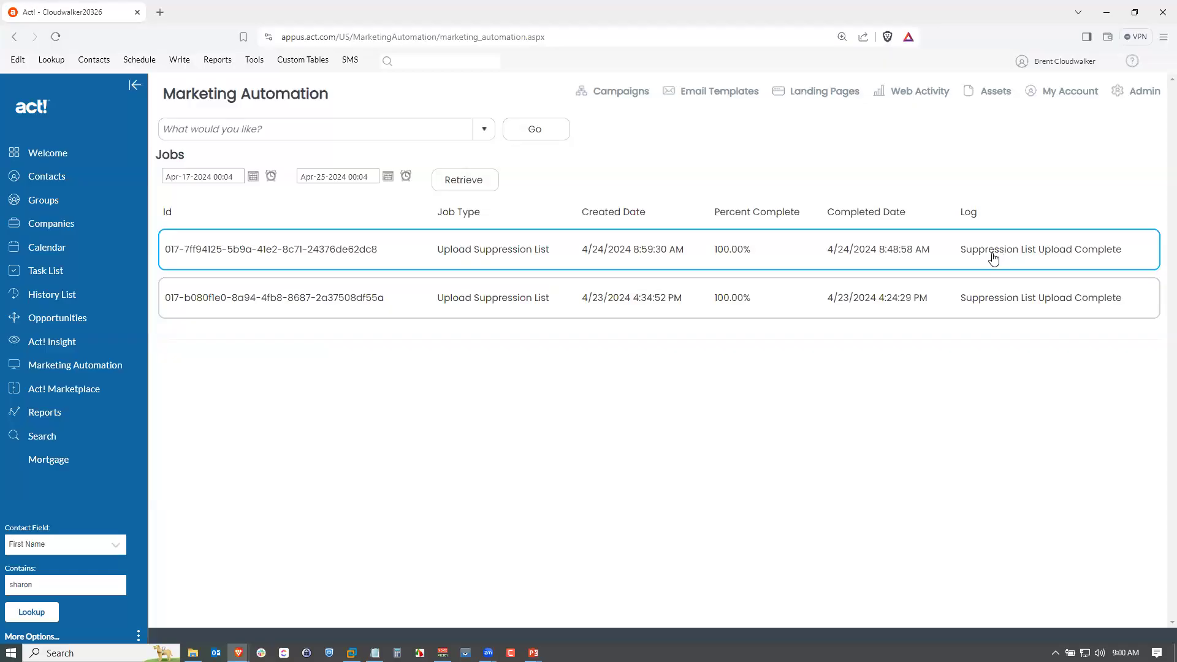
# Set the jobs start date to Jan-01-2024 00:01 and retrieve the jobs list.
pyautogui.click(251, 180)
pyautogui.click(185, 193)
pyautogui.click(184, 193)
pyautogui.click(185, 192)
pyautogui.click(209, 225)
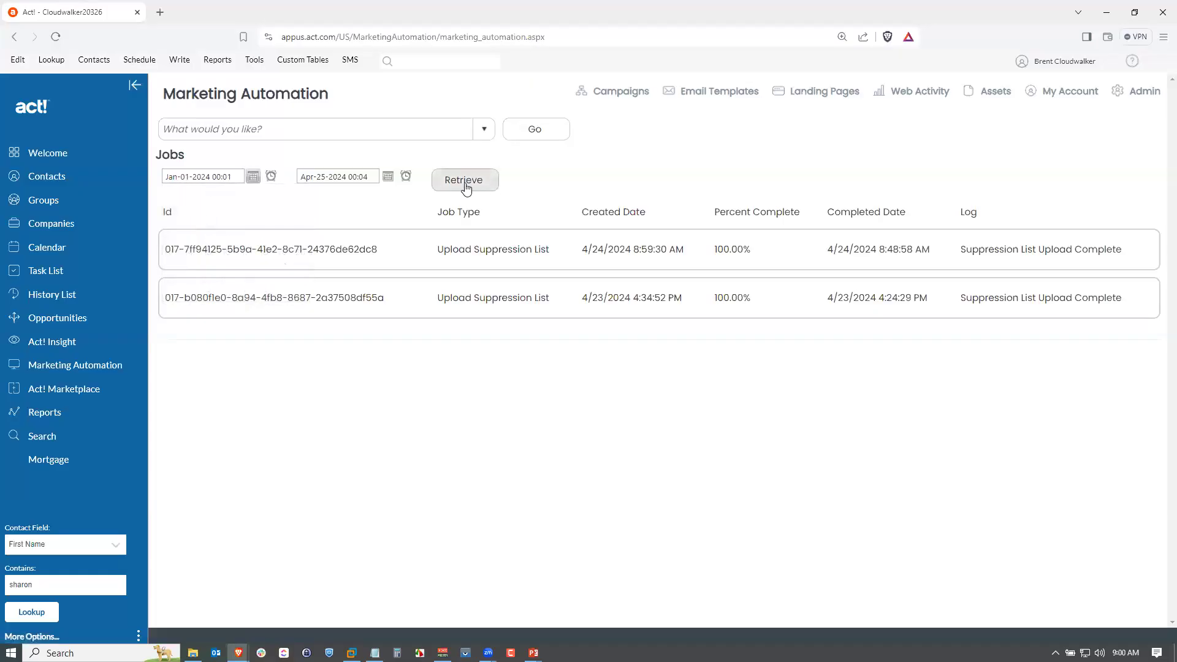
pyautogui.click(463, 180)
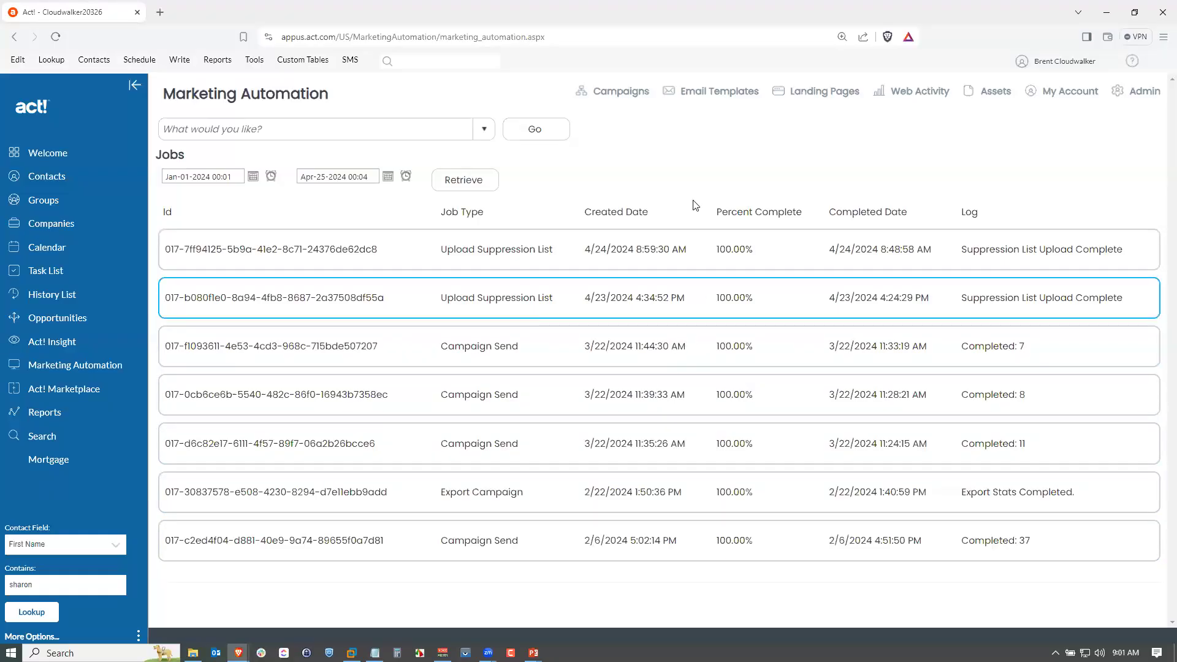
# Open the Emails - Transactional Data page and enter a contact's email address to search by.
pyautogui.hotkey('alt', 'Tab')
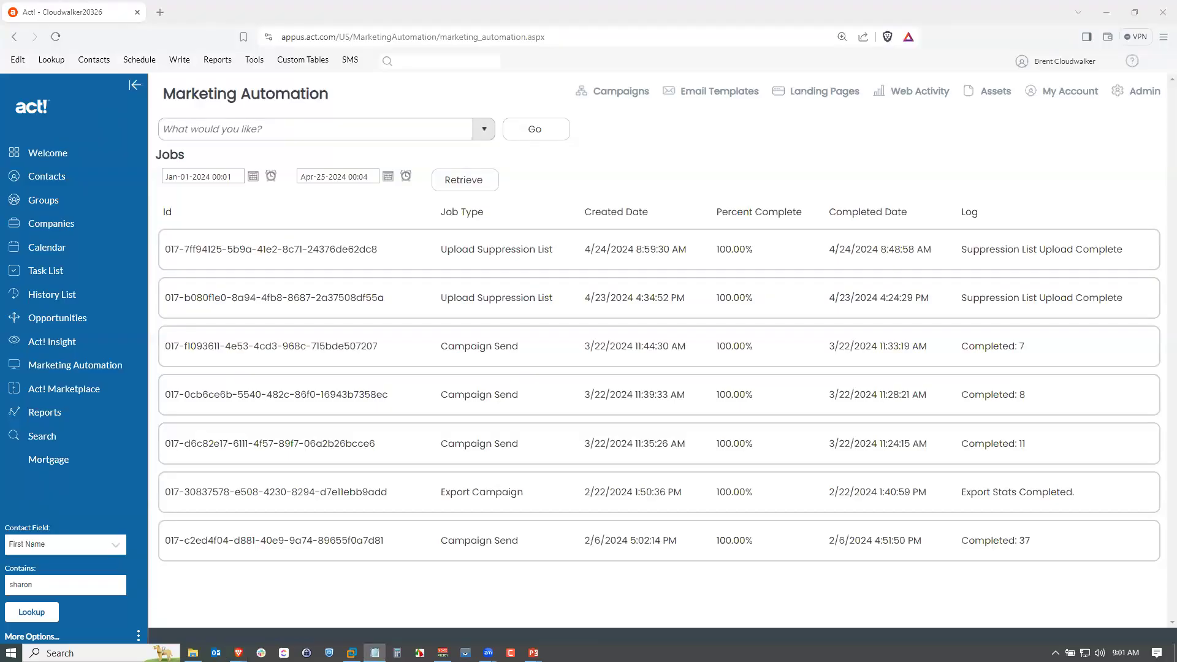
pyautogui.click(481, 129)
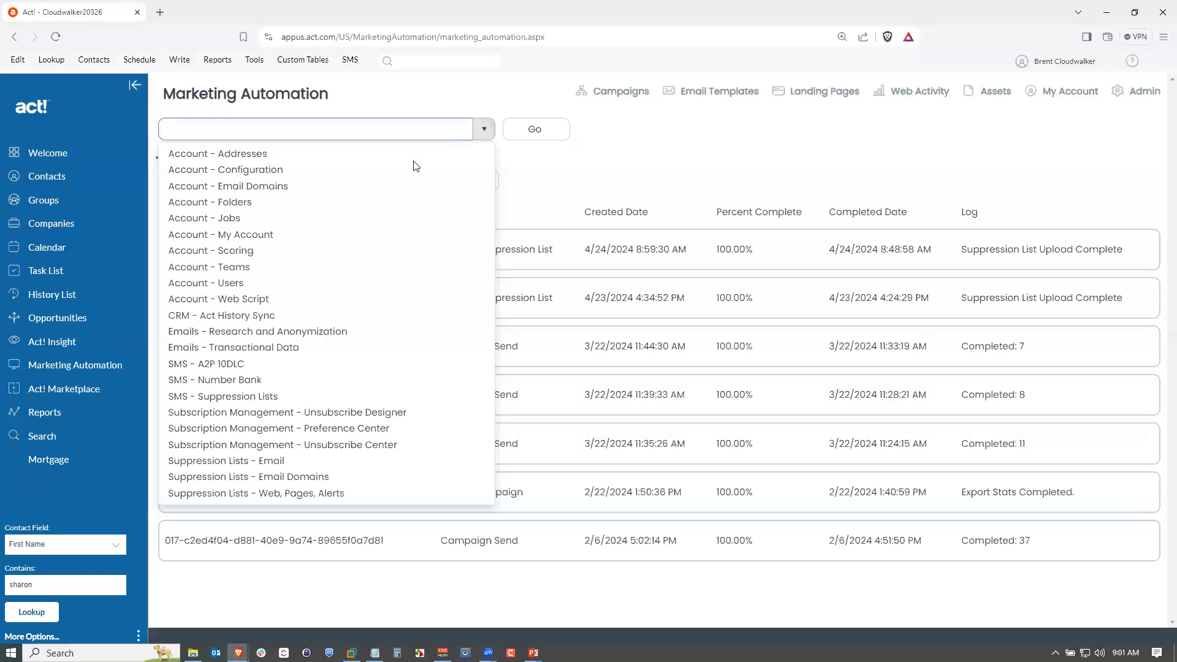
pyautogui.click(269, 347)
pyautogui.click(532, 130)
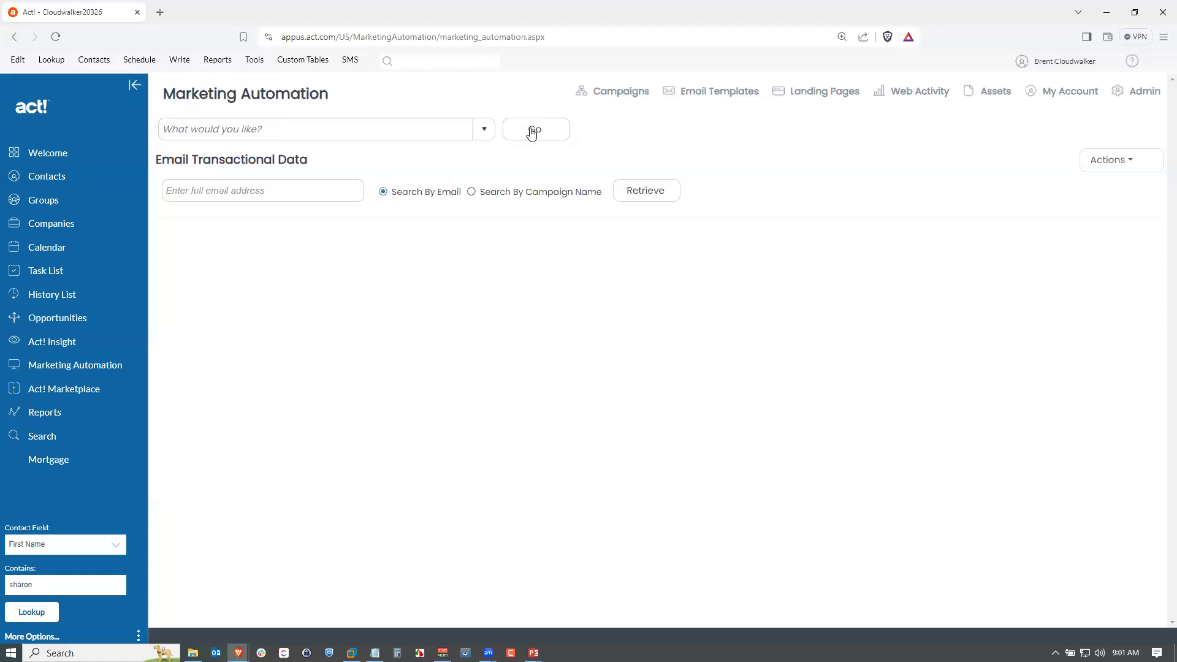
pyautogui.click(279, 200)
pyautogui.click(280, 222)
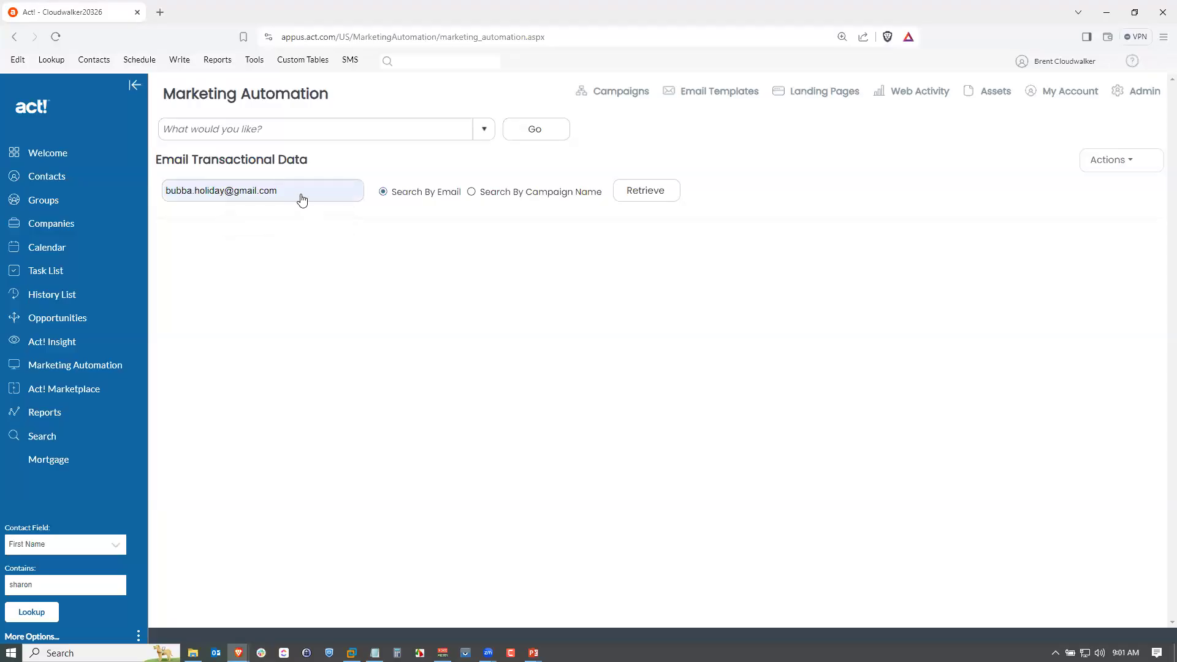
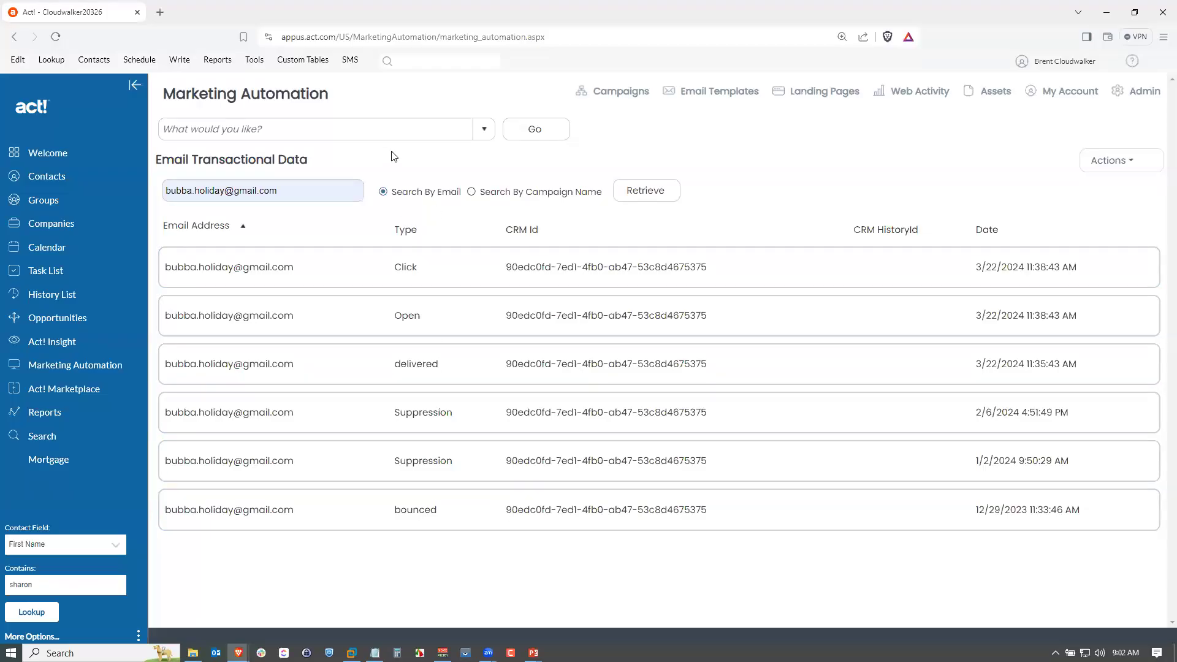
# Open the Suppression Lists - Email page.
pyautogui.click(484, 130)
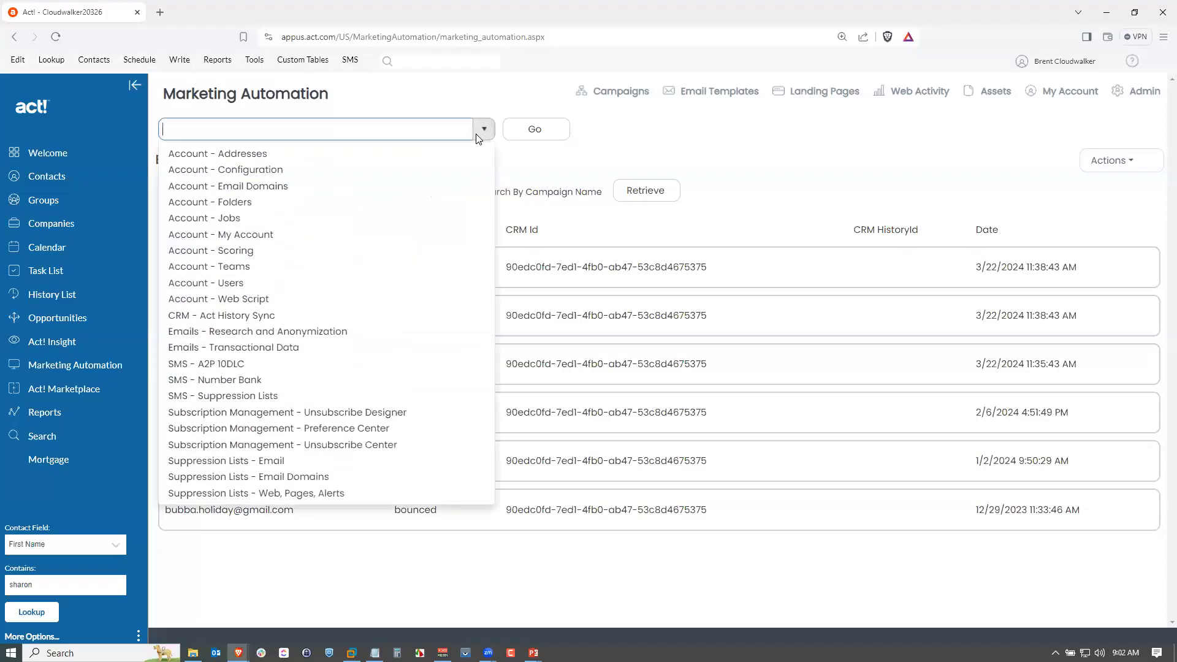
pyautogui.click(284, 461)
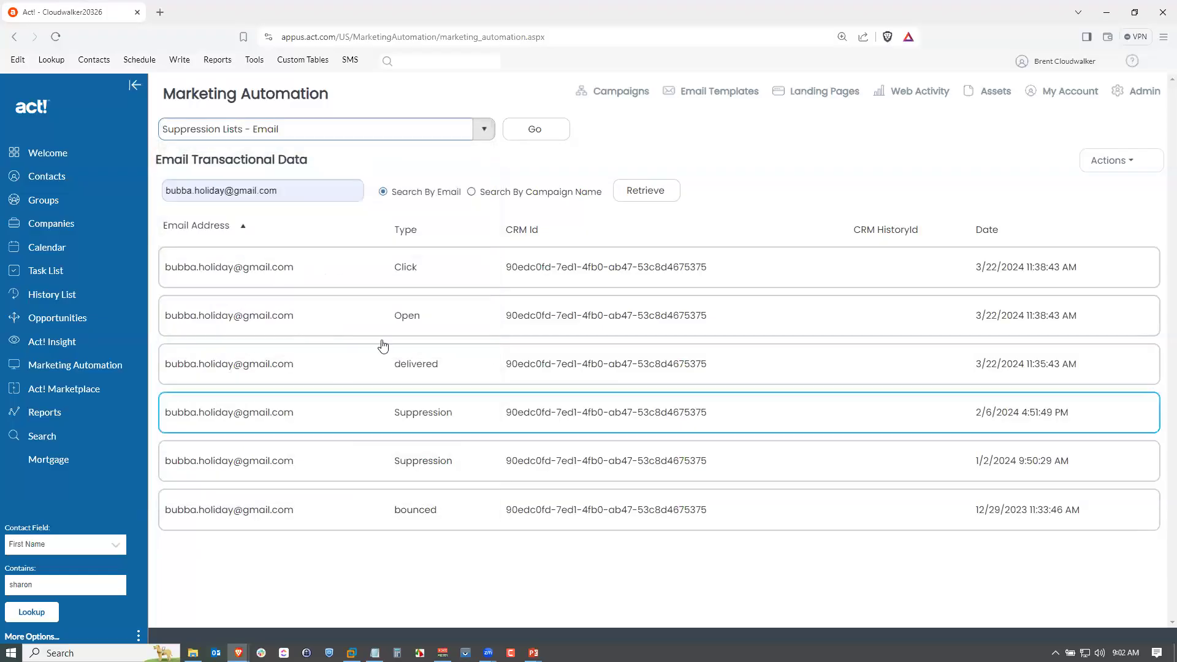
pyautogui.click(529, 132)
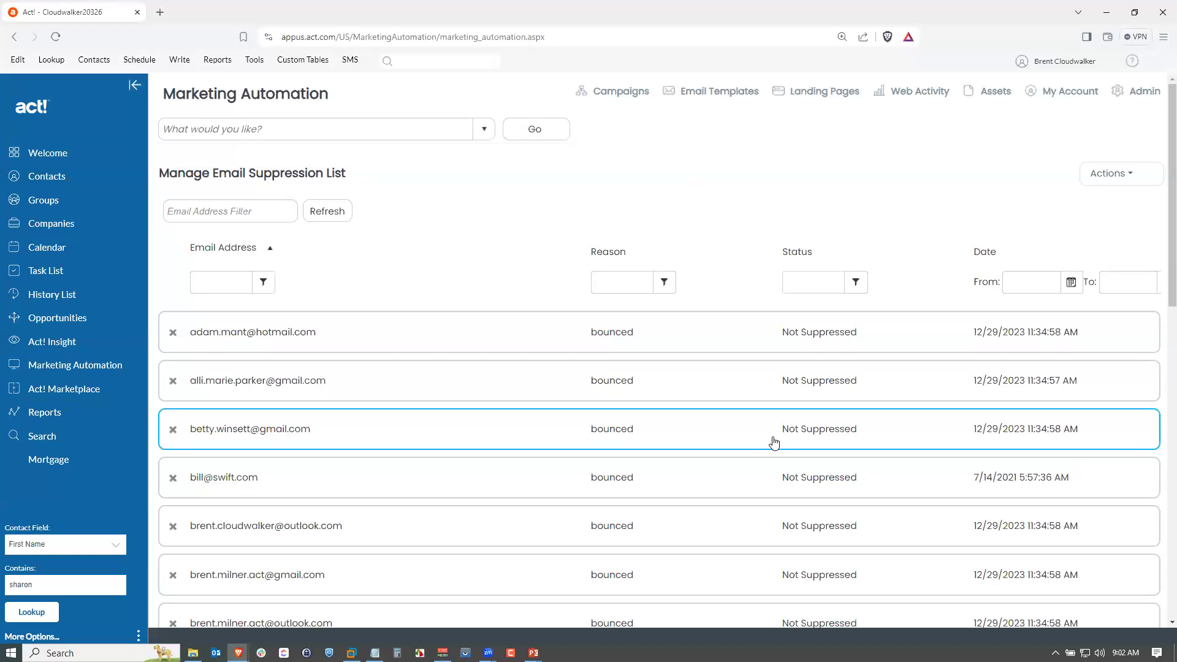
pyautogui.scroll(-3, 774, 438)
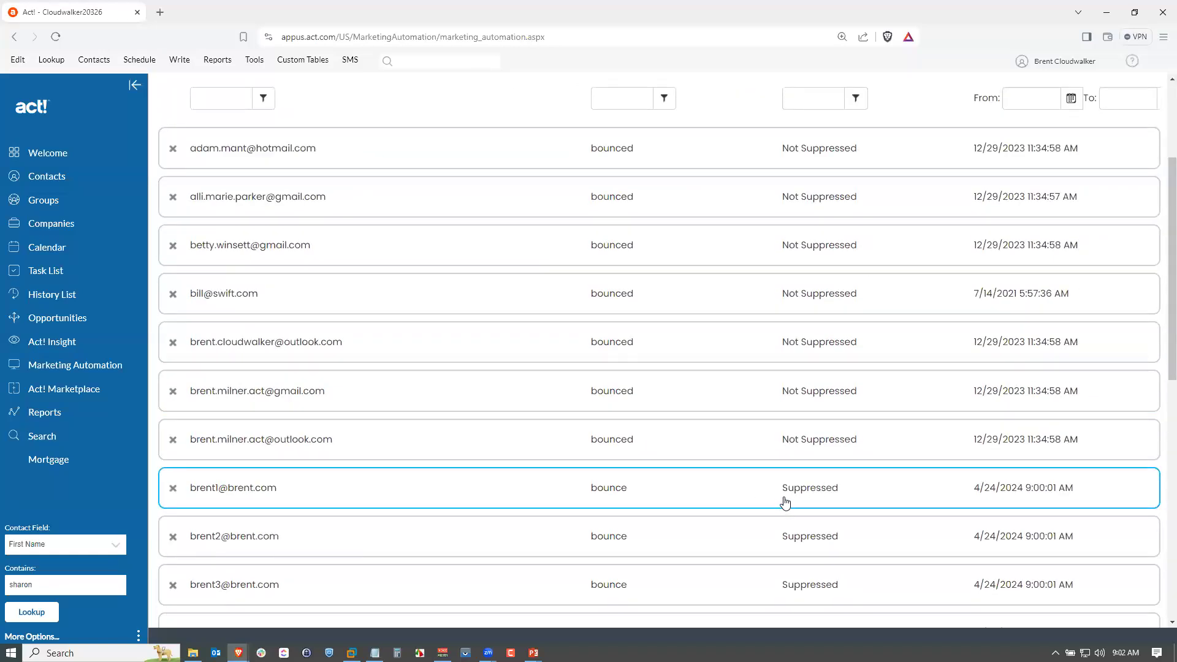
pyautogui.click(173, 488)
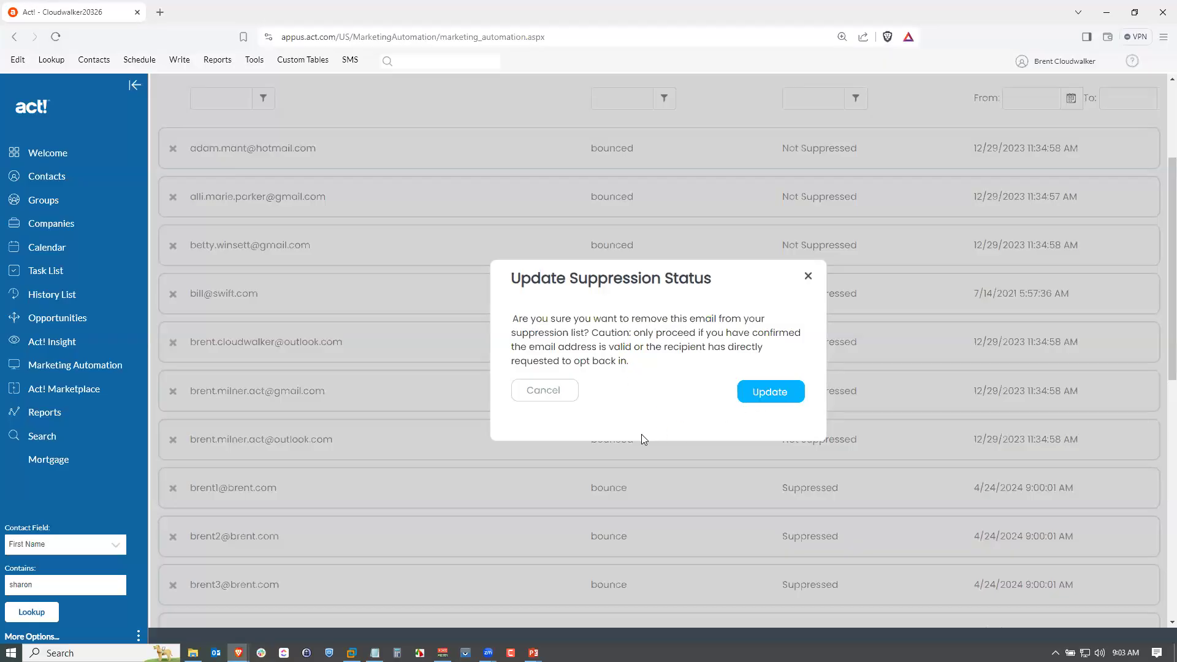
pyautogui.click(807, 276)
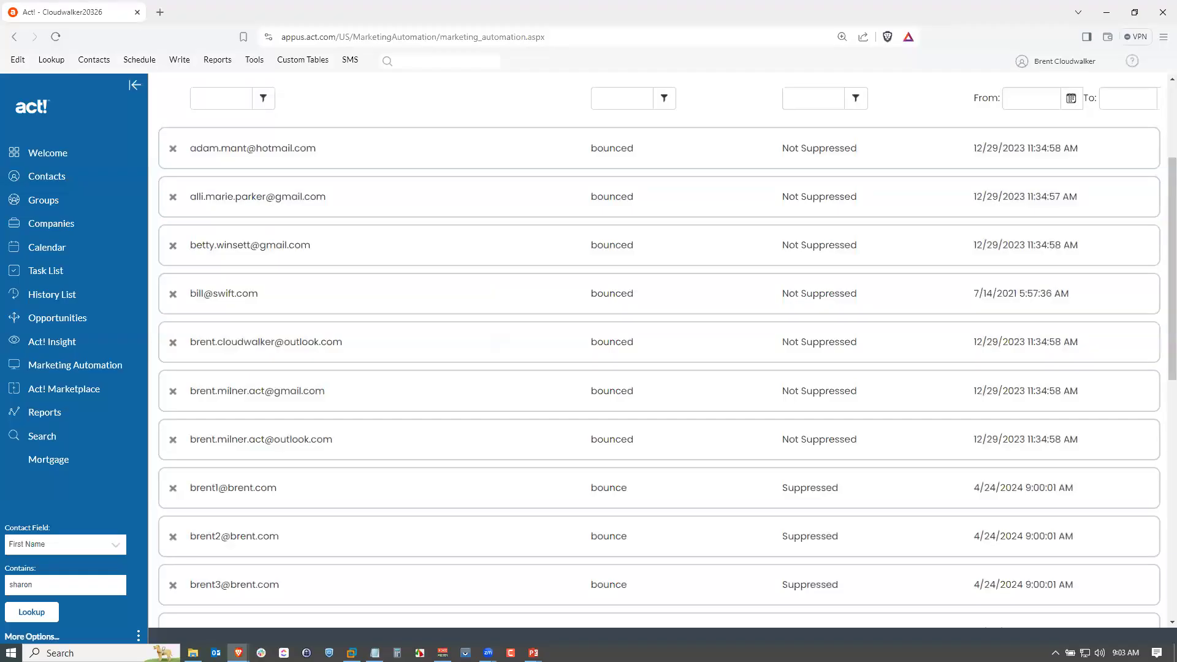
# Switch to the Act! desktop virtual machine and open Marketing Automation there.
pyautogui.hotkey('alt', 'Tab')
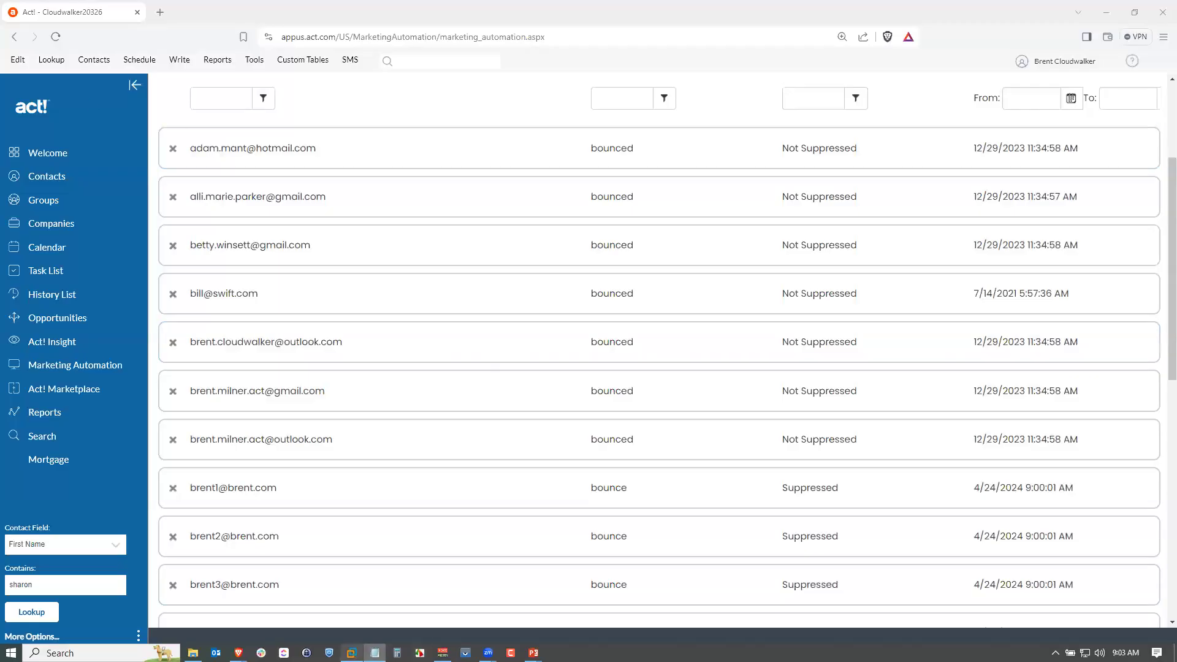
pyautogui.click(351, 653)
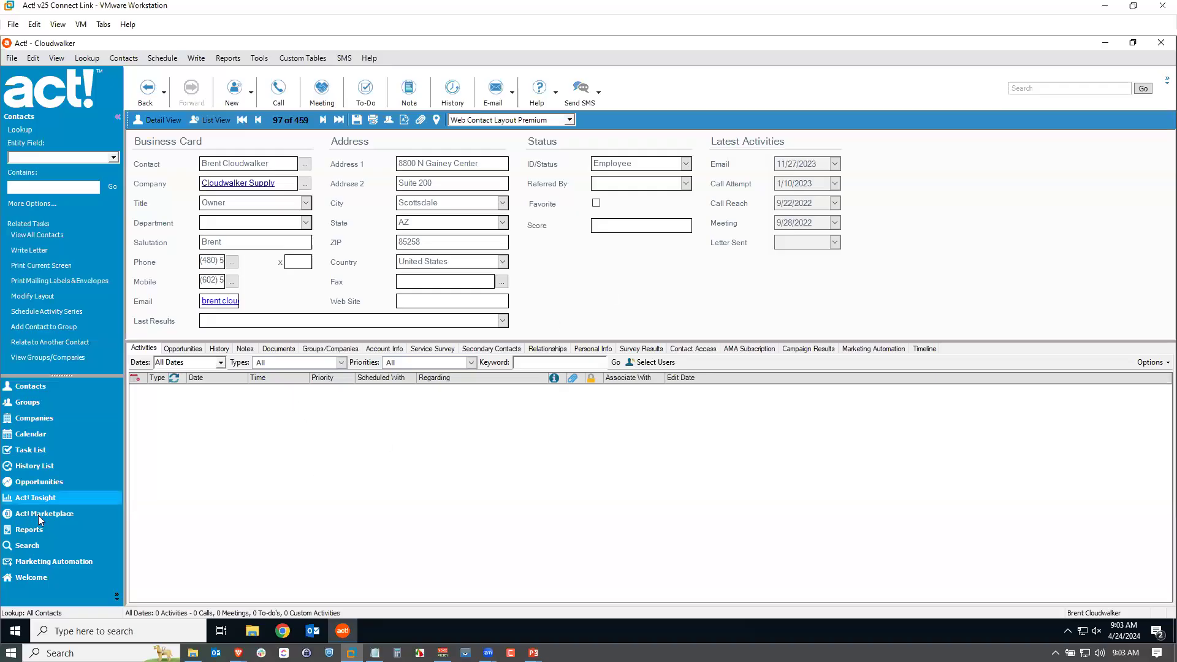
pyautogui.click(62, 561)
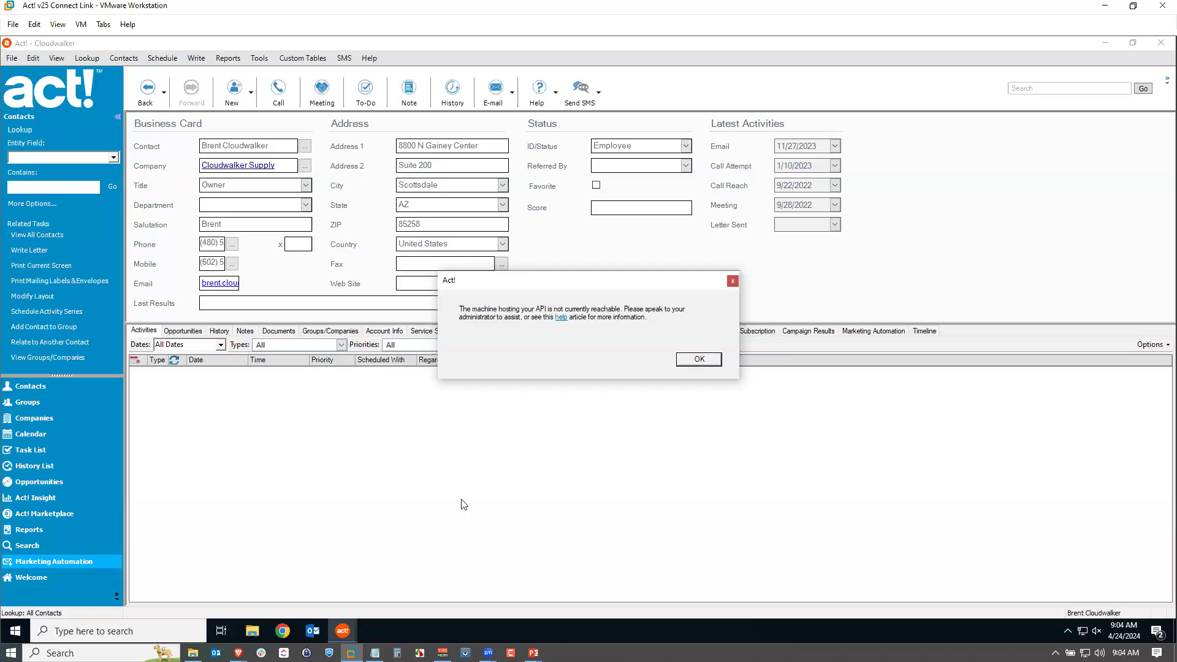
pyautogui.click(284, 630)
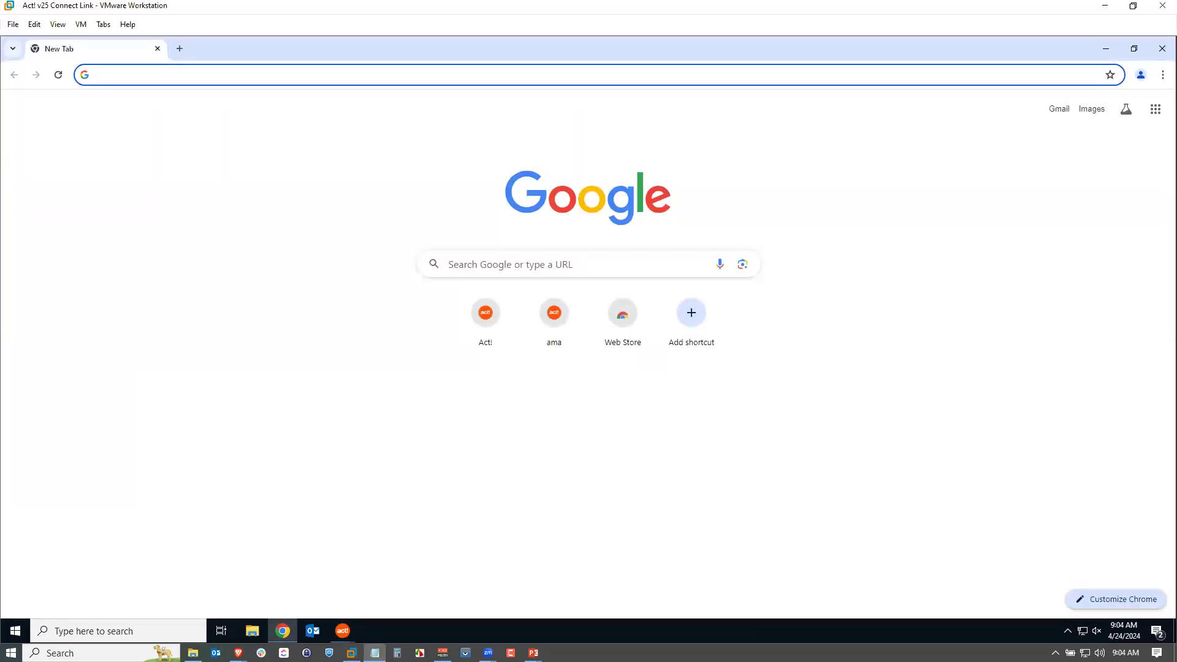
pyautogui.click(234, 75)
pyautogui.write('www.act.com/ama-api')
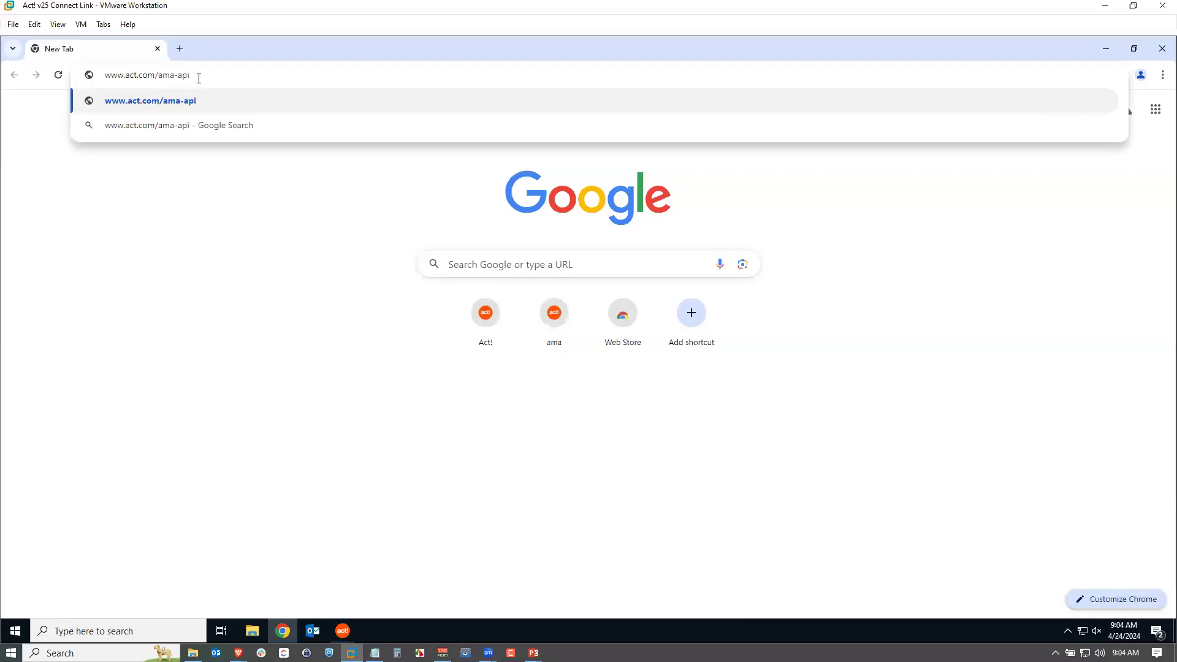
pyautogui.press('Return')
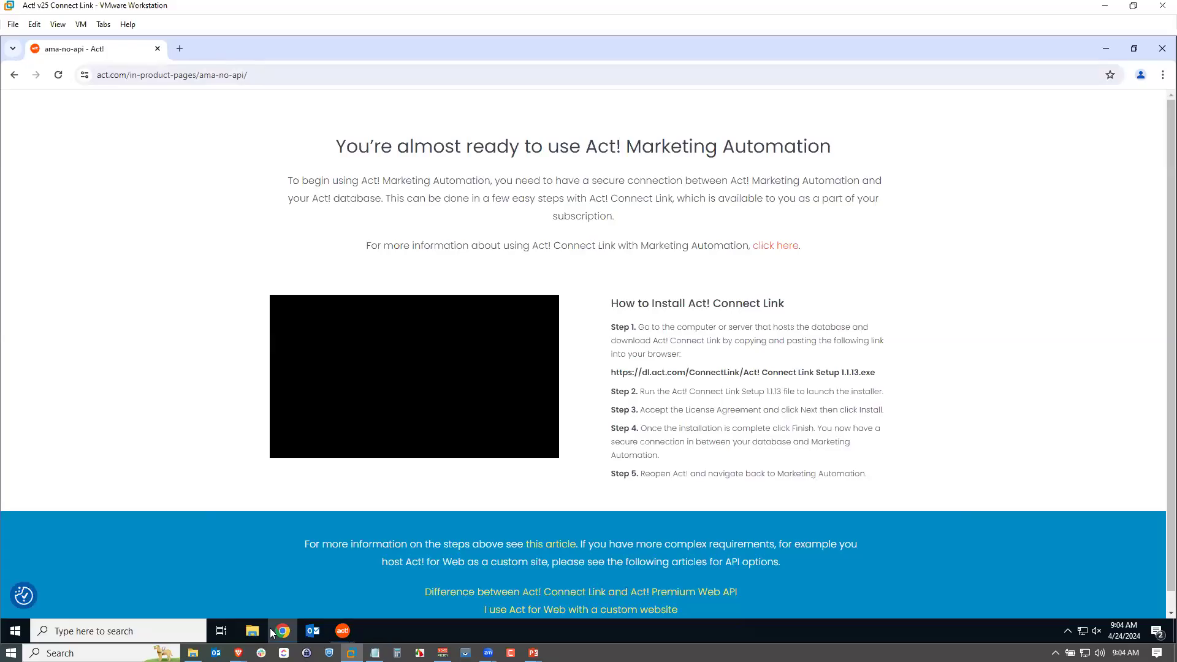
# Review the Act! error message and the Act! Connect Link installation instructions page.
pyautogui.moveTo(339, 635)
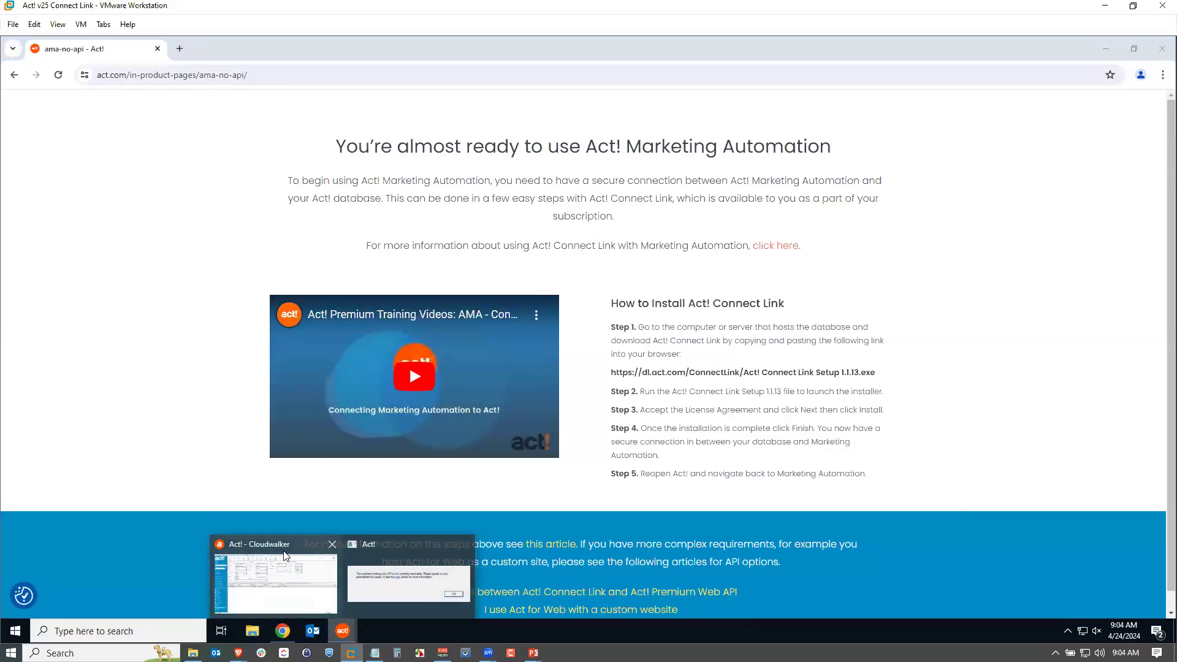
pyautogui.click(389, 552)
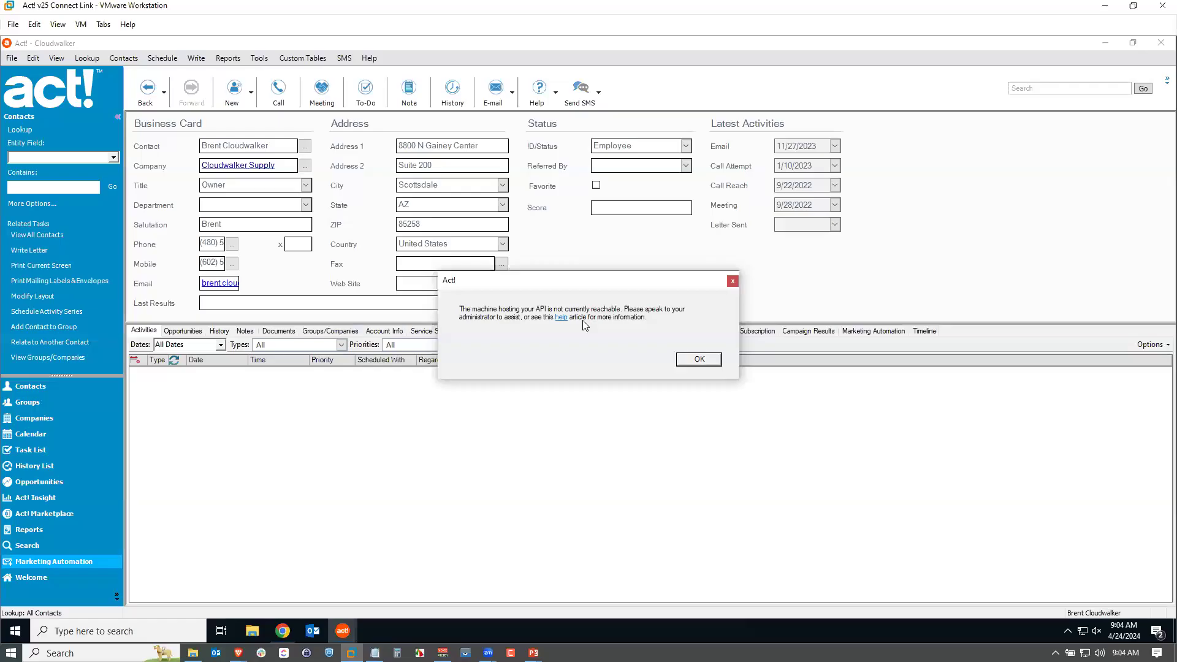
pyautogui.click(282, 630)
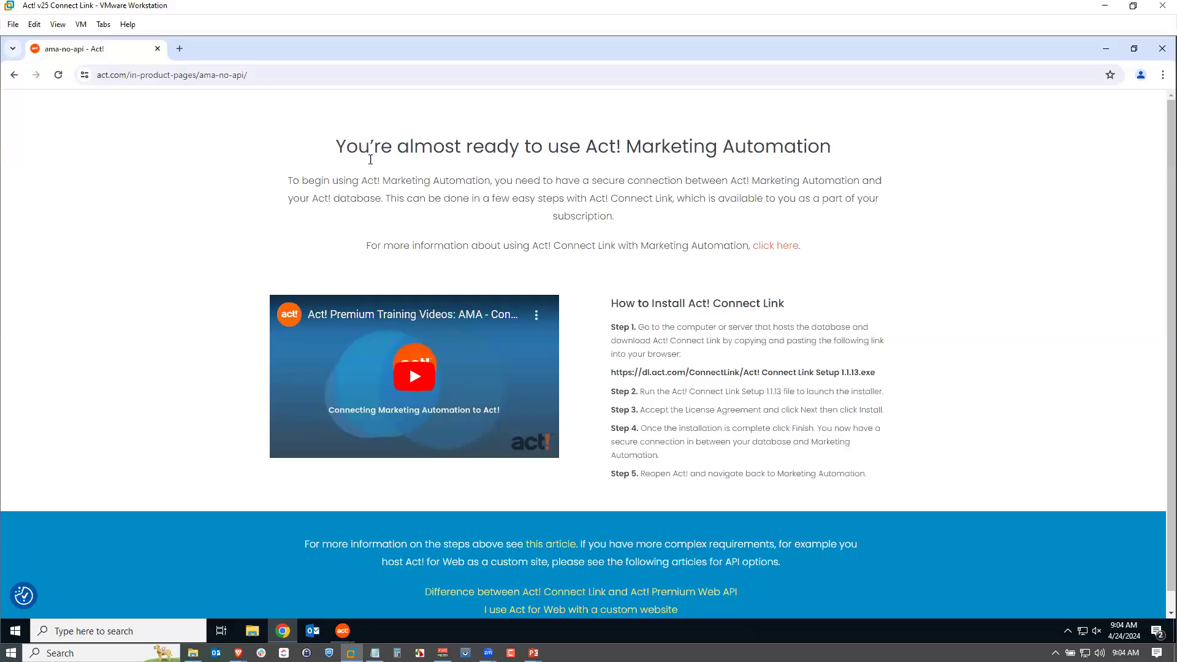
pyautogui.moveTo(531, 245); pyautogui.dragTo(617, 247)
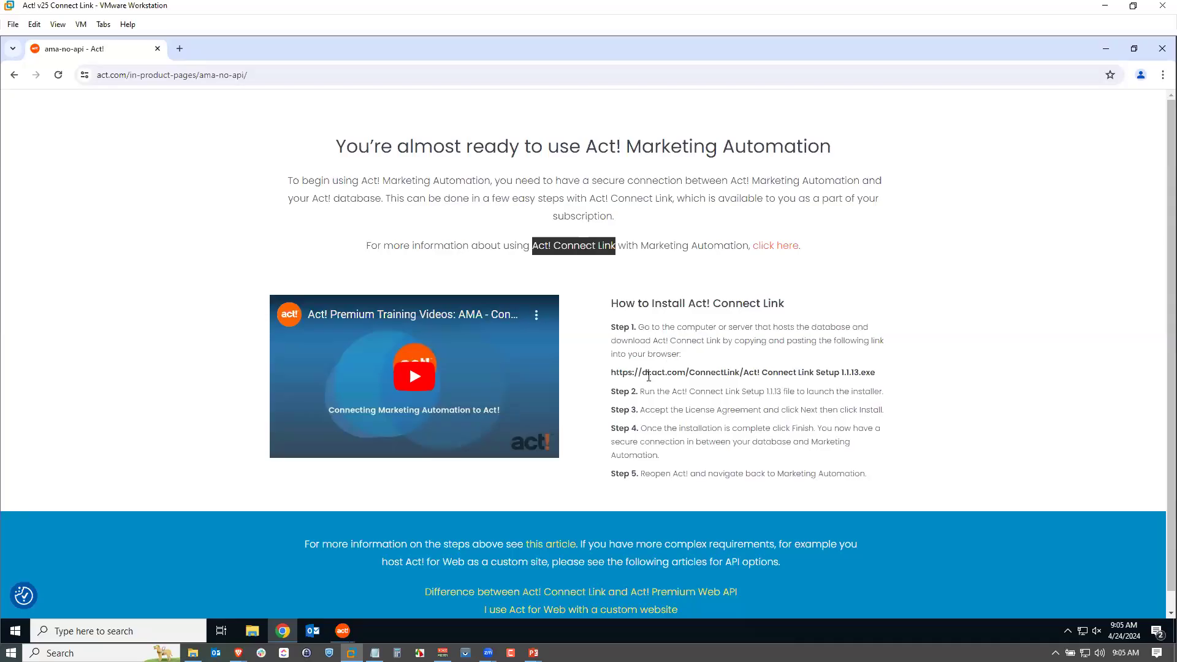
# Copy the Act! Connect Link Setup 1.1.13 download link and open it to download the installer.
pyautogui.moveTo(611, 375); pyautogui.dragTo(880, 374)
pyautogui.hotkey('ctrl', 'c')
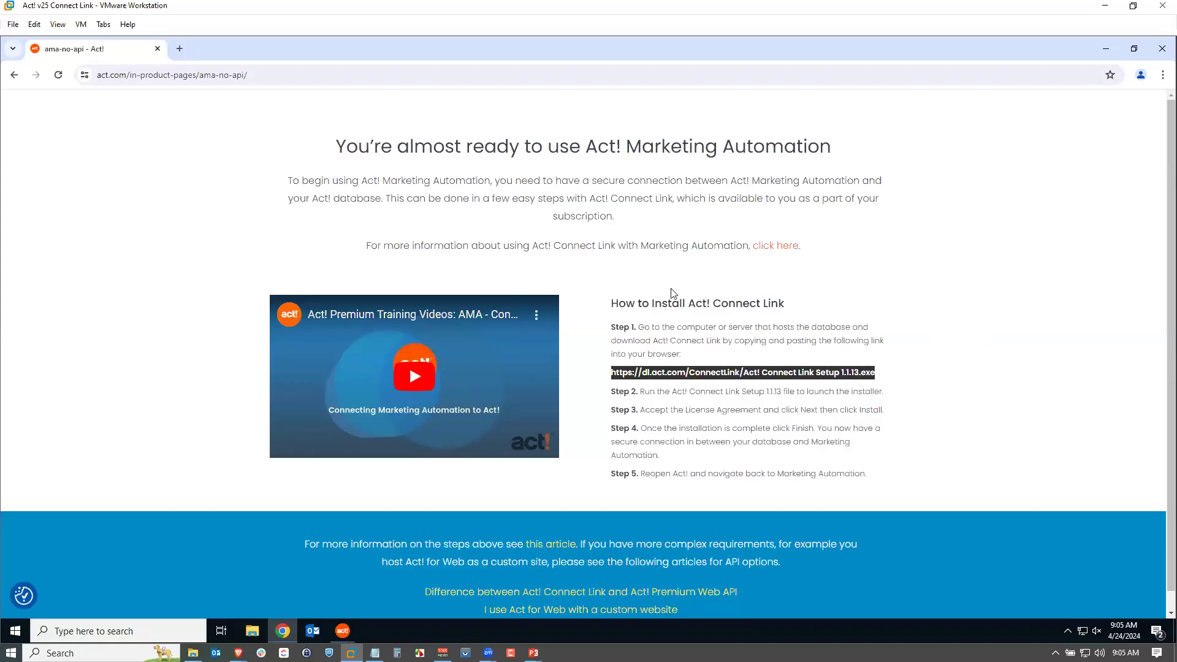
pyautogui.click(334, 75)
pyautogui.hotkey('ctrl', 'v')
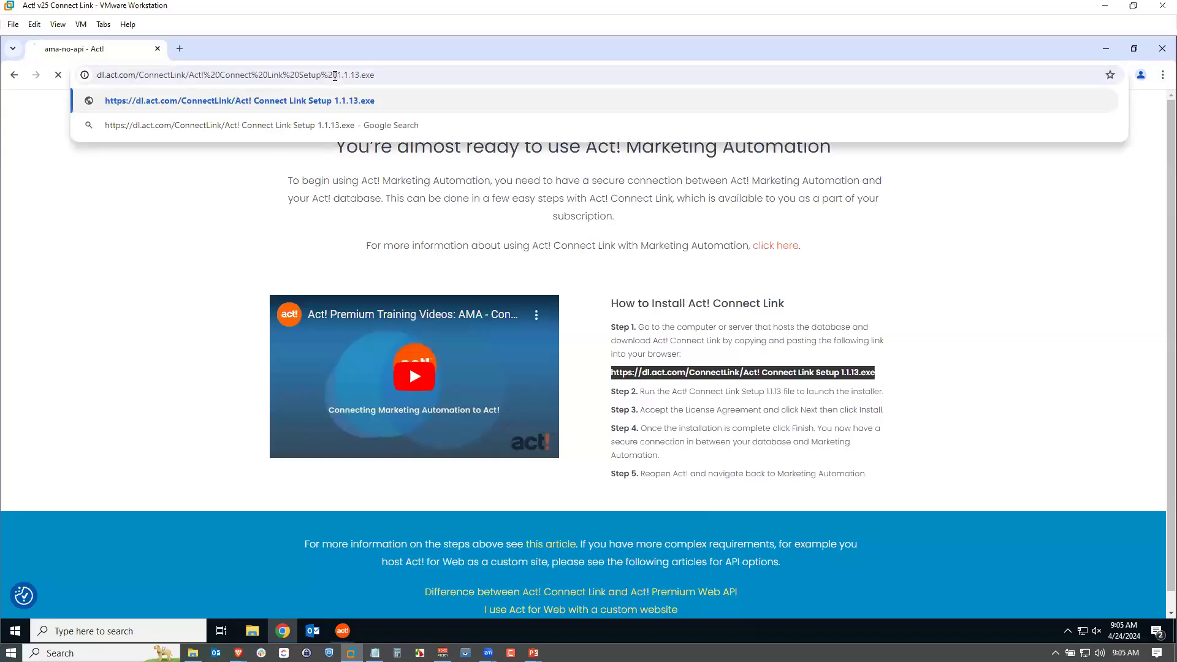
pyautogui.press('Return')
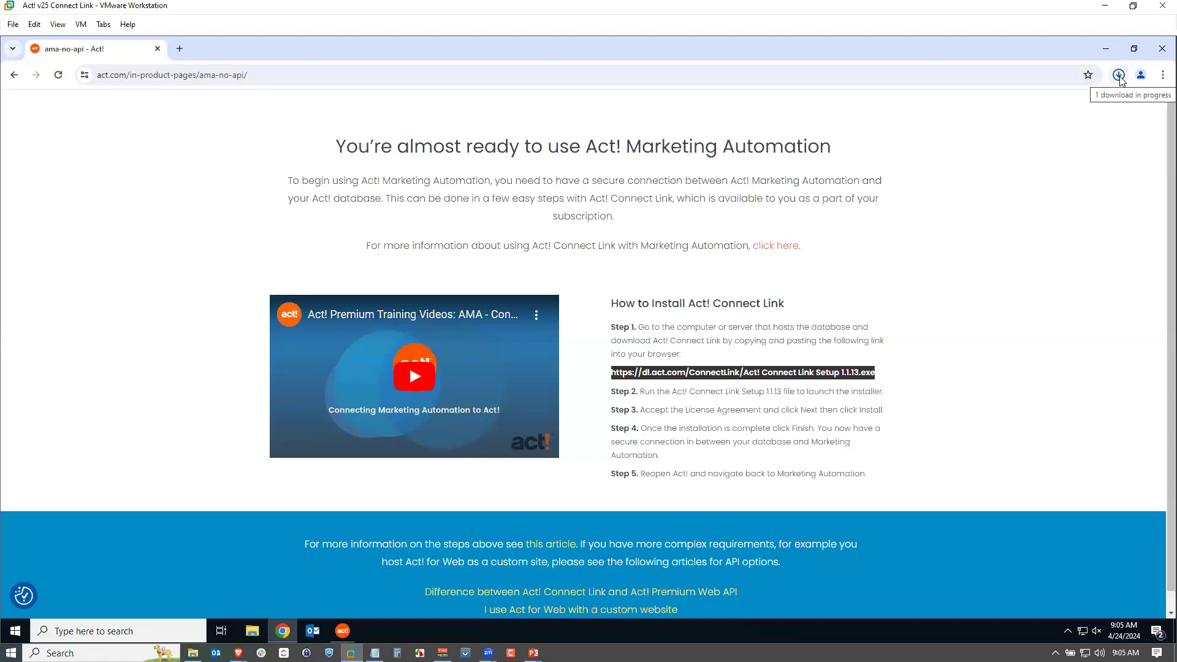
# Run the downloaded Act! Connect Link Setup and allow it to make changes to the device.
pyautogui.click(1118, 75)
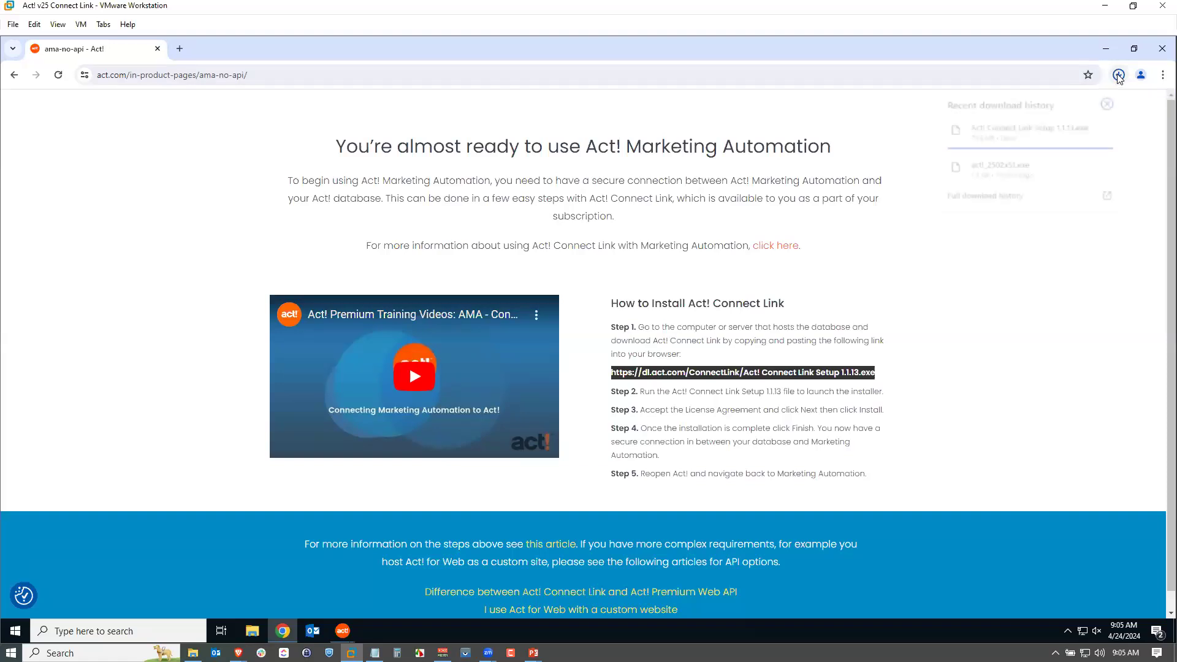
pyautogui.click(1028, 133)
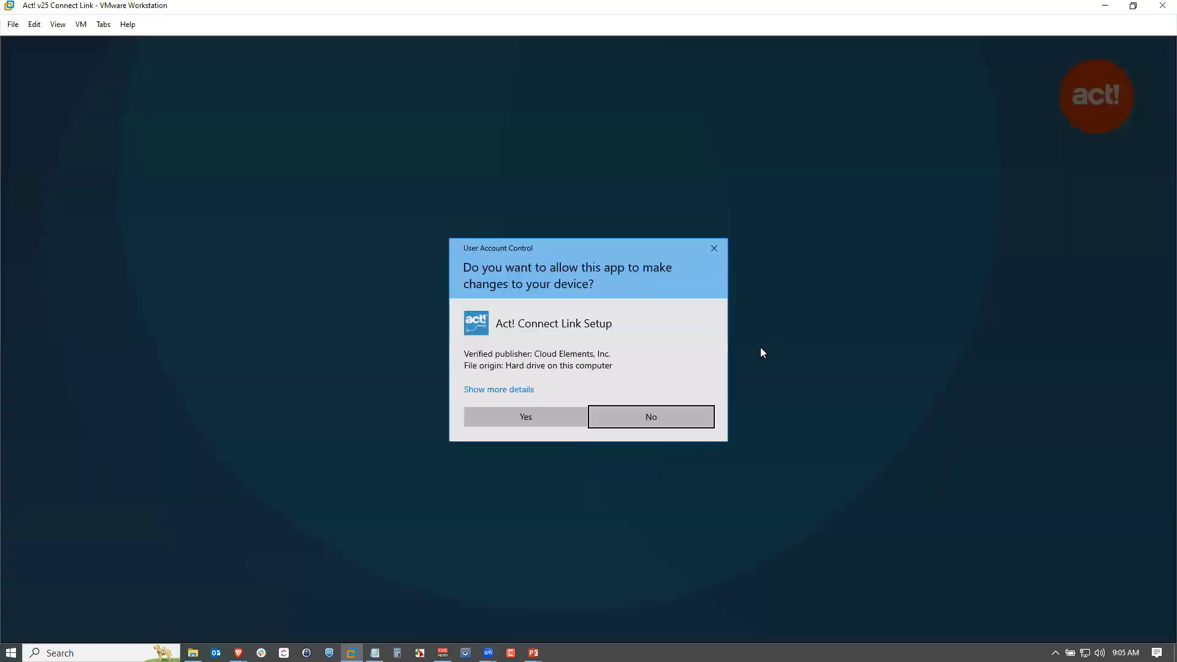
pyautogui.click(524, 415)
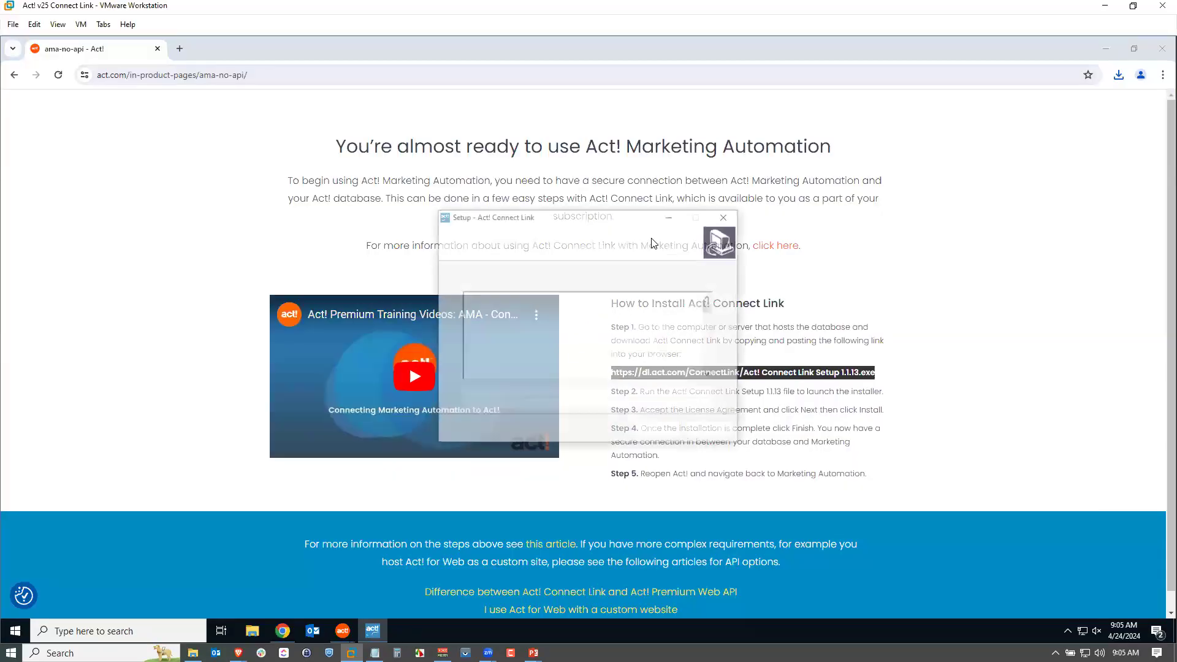
# Accept the licence agreement and install Act! Connect Link.
pyautogui.click(482, 394)
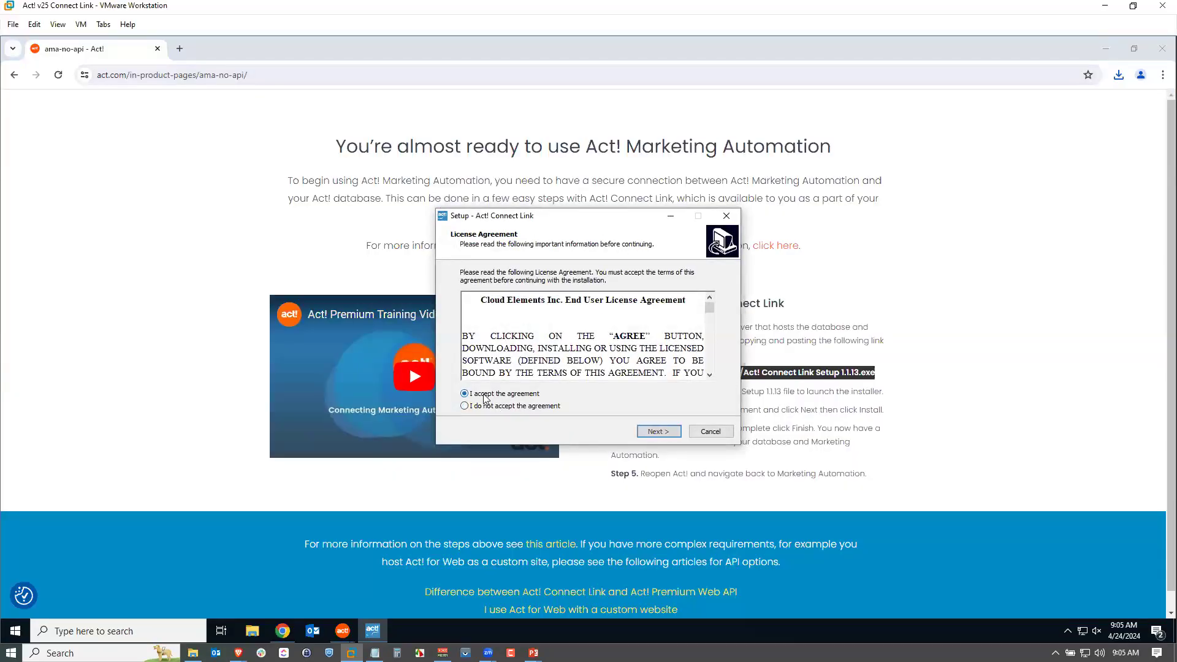
pyautogui.click(662, 432)
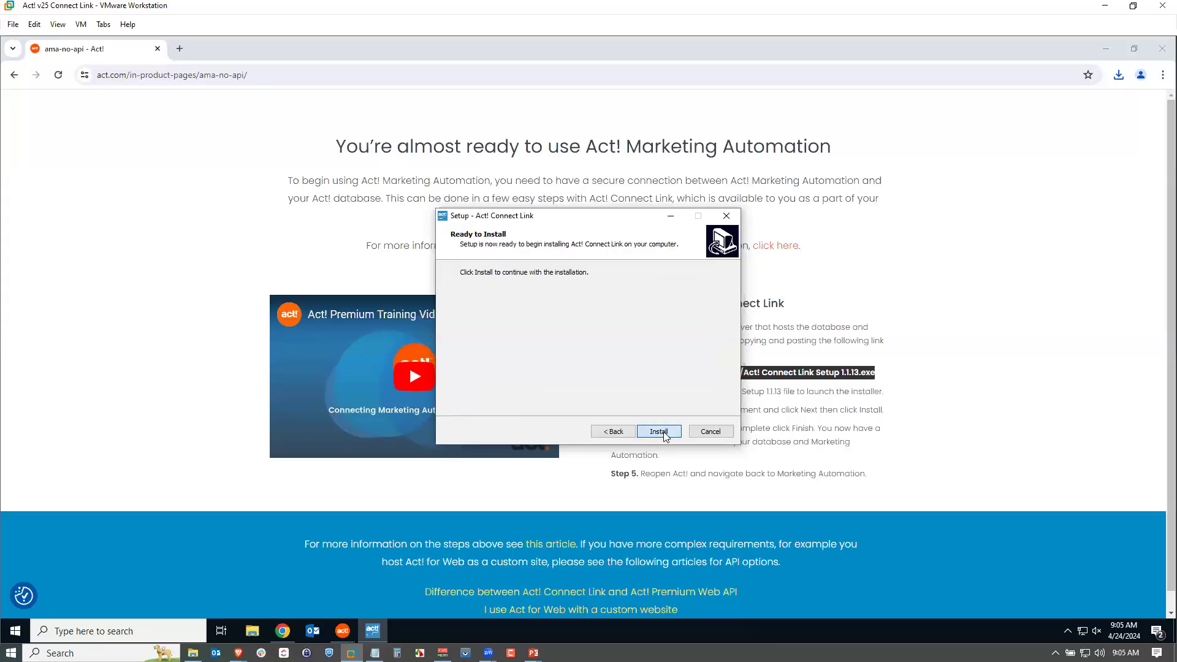
pyautogui.click(659, 432)
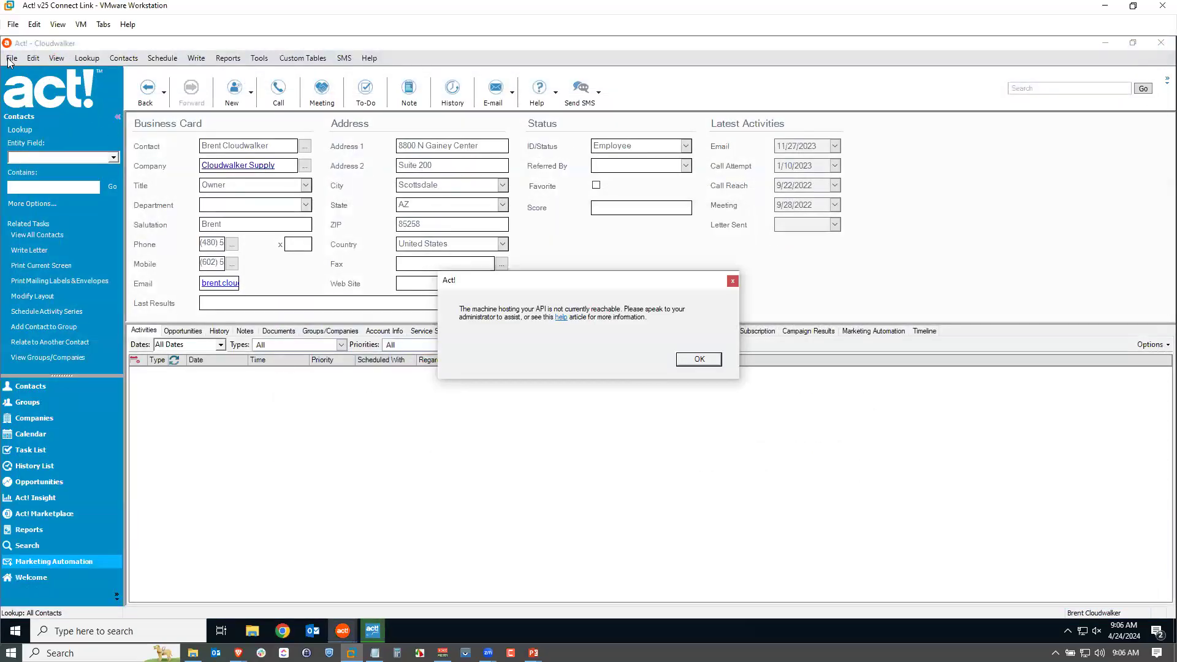
# Dismiss the Act! error message and exit Act!
pyautogui.click(695, 362)
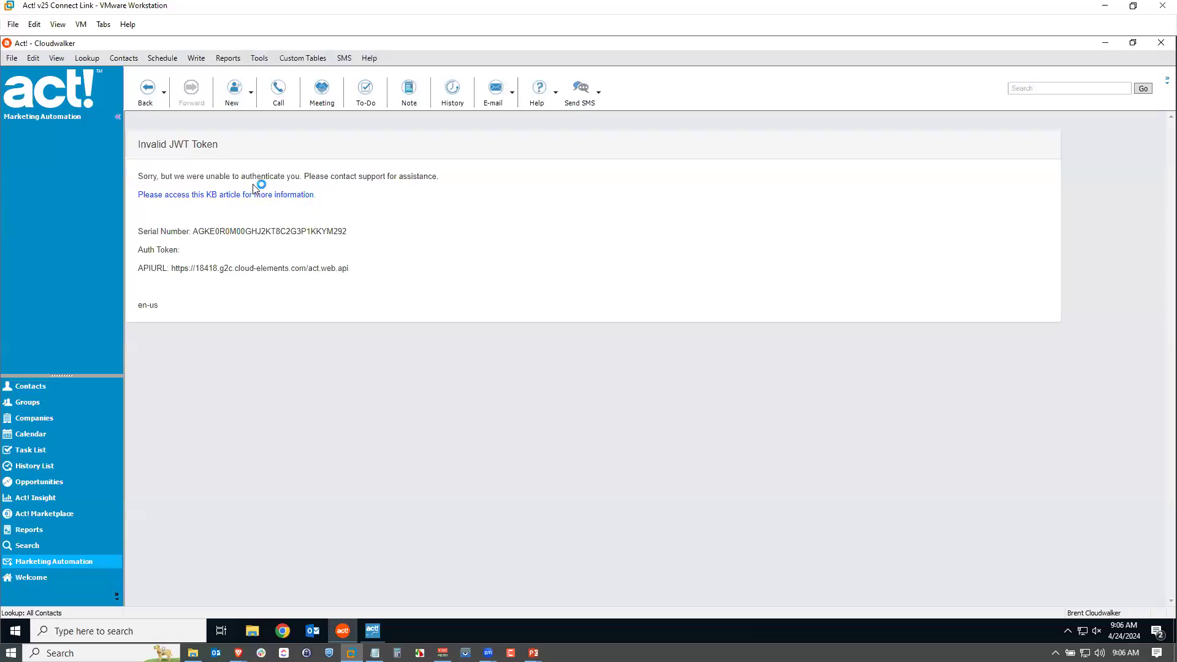
pyautogui.click(11, 58)
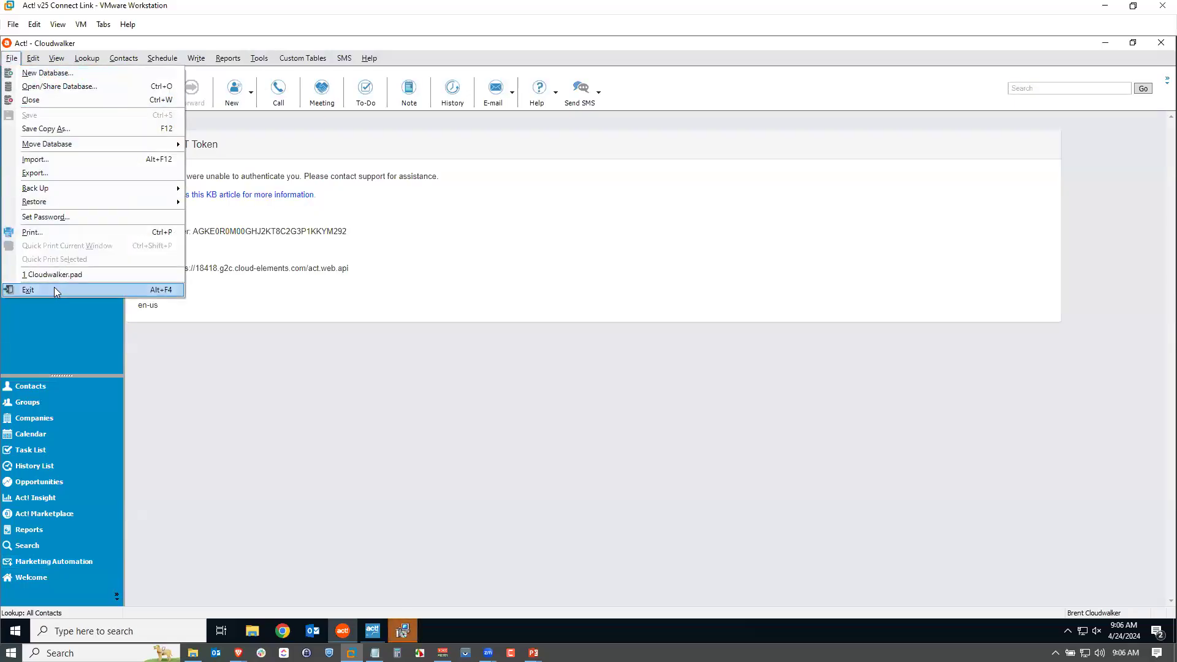
pyautogui.click(54, 289)
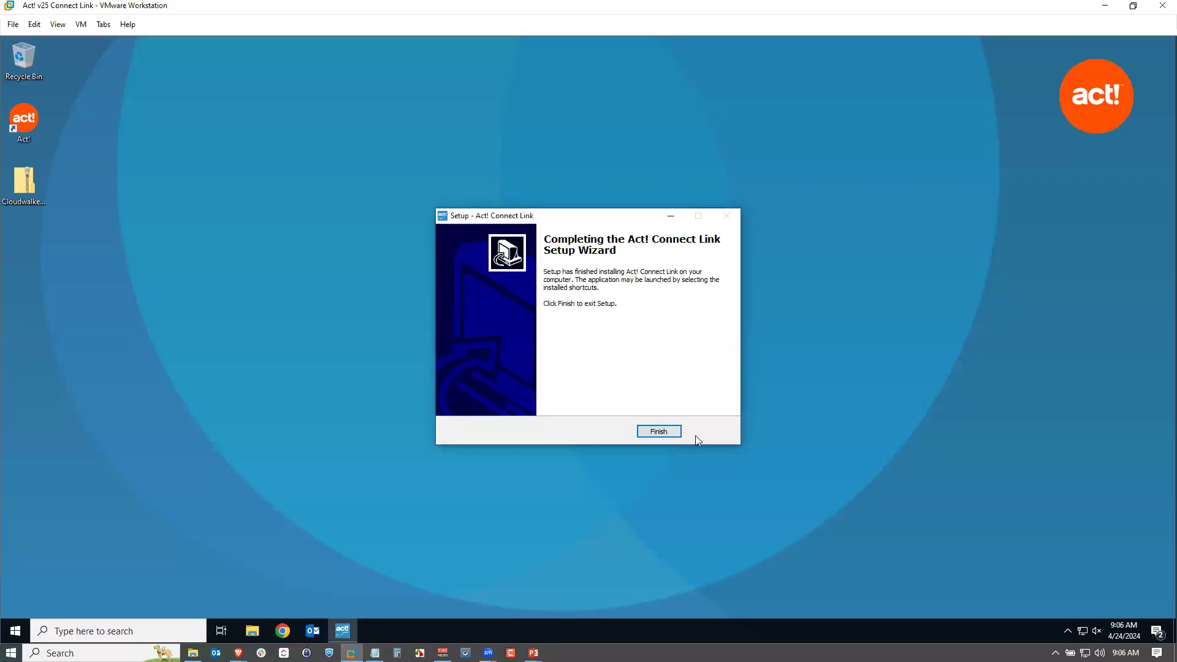
# Finish the Act! Connect Link setup wizard and relaunch Act! from the desktop.
pyautogui.click(659, 432)
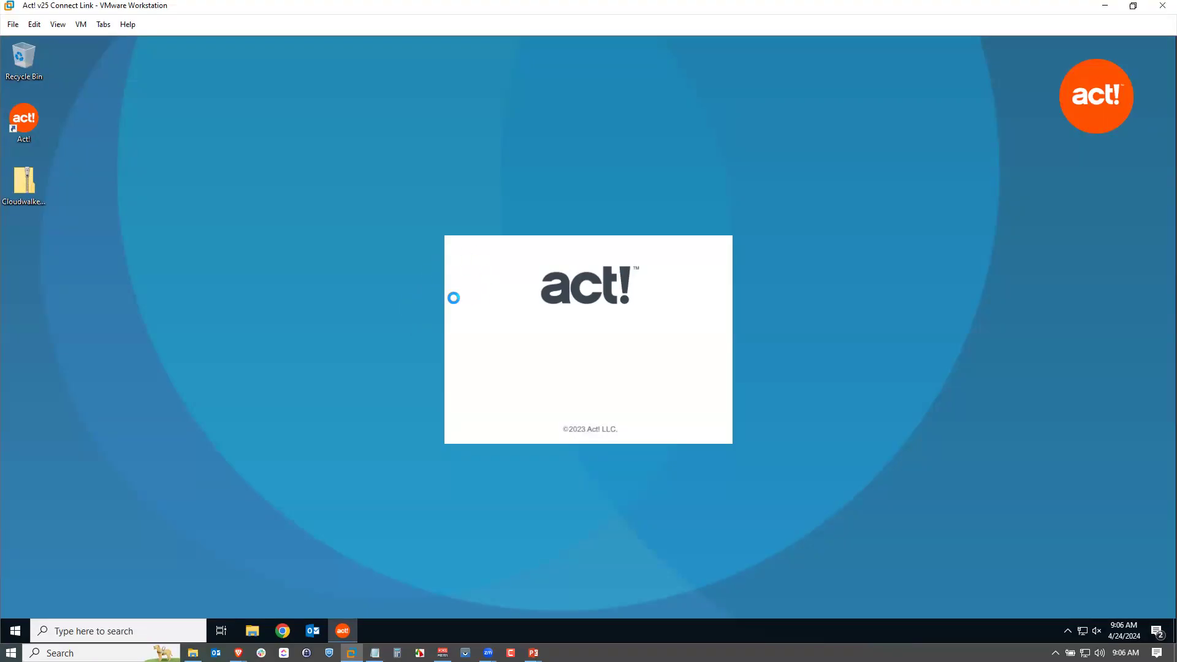
pyautogui.click(23, 123)
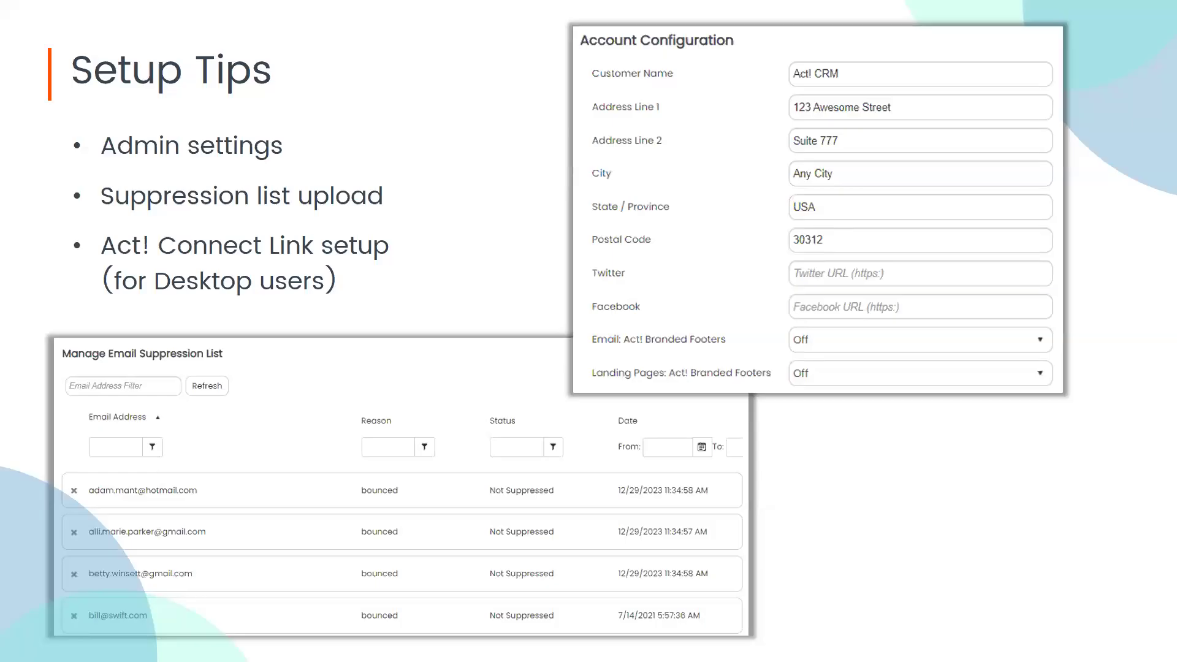
pyautogui.press('Right')
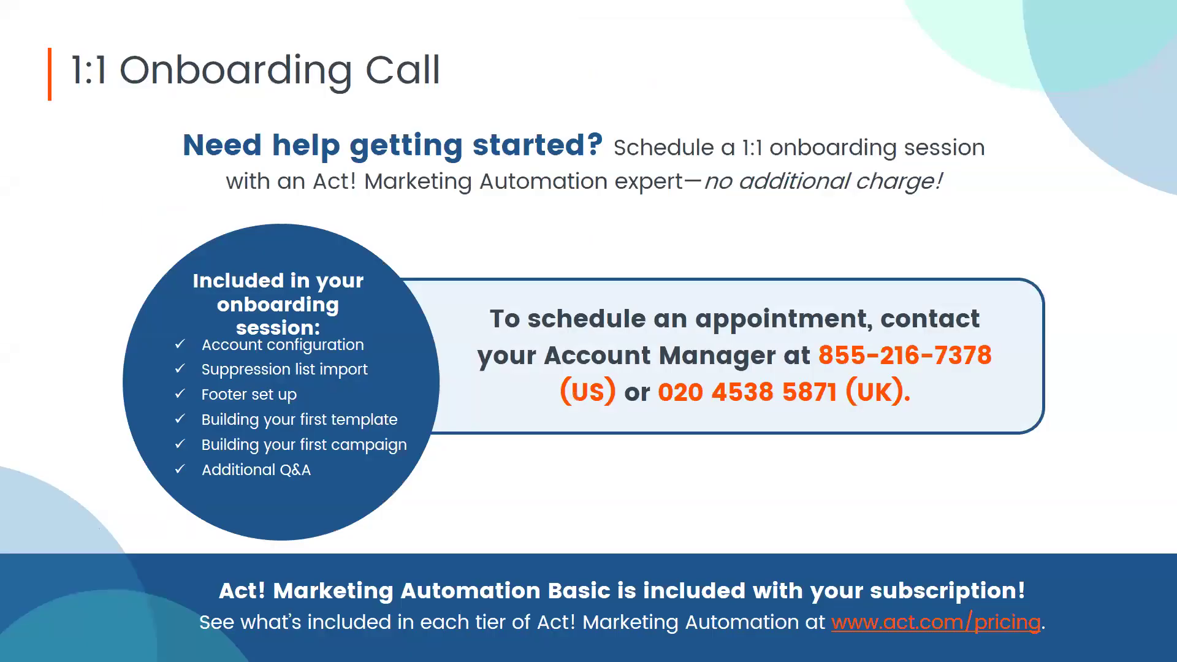